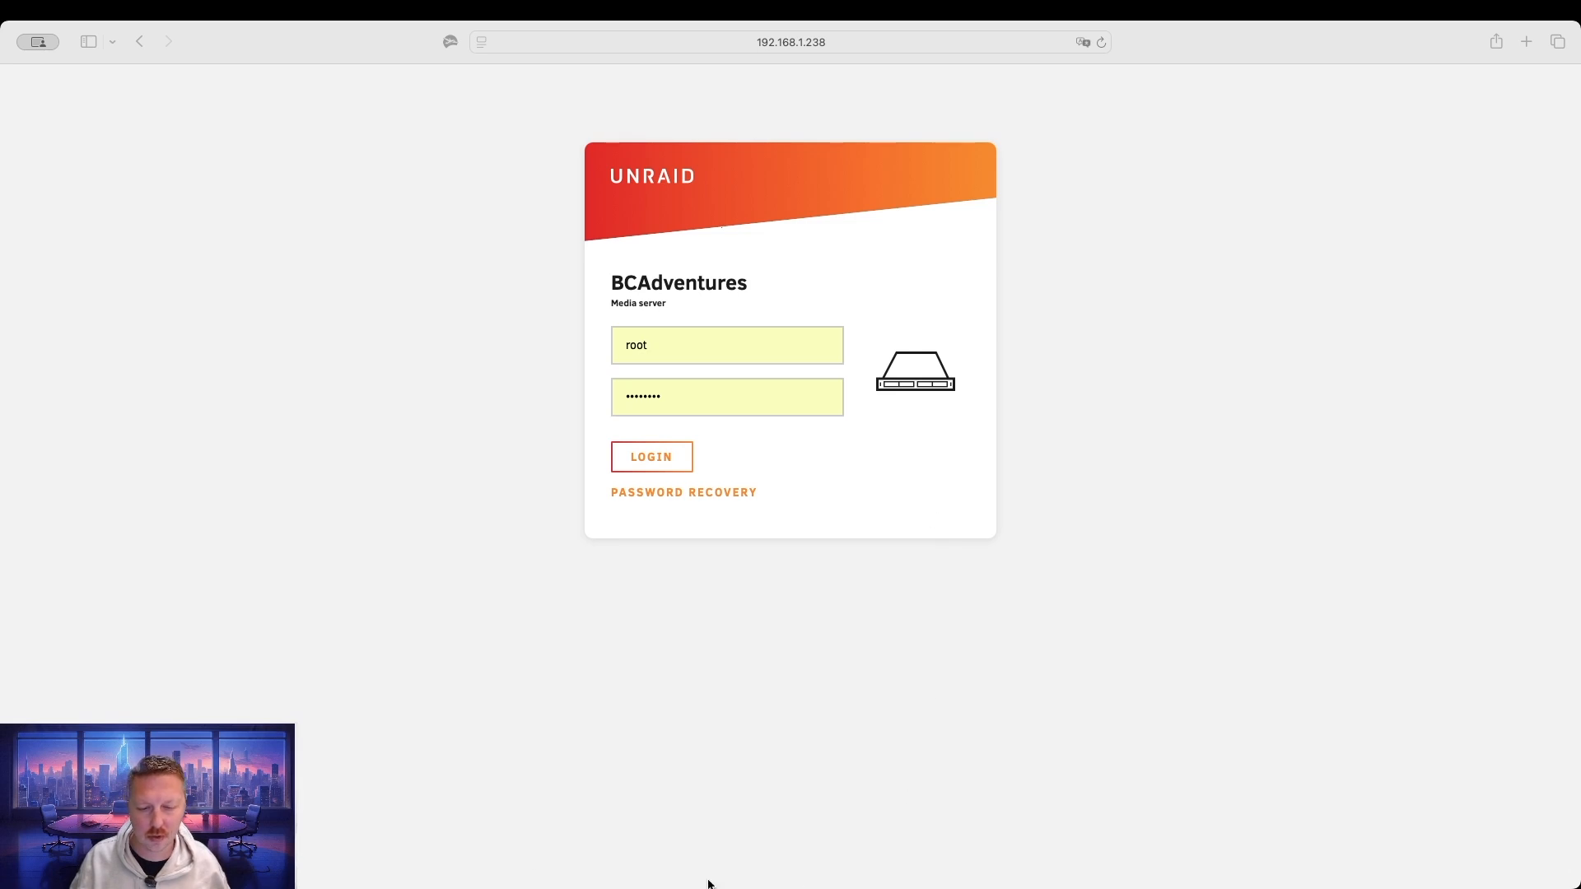
Sign in to the BCAdventures Unraid server as root with the filled-in password.
{"action": "left_click", "coordinate": [479, 872]}
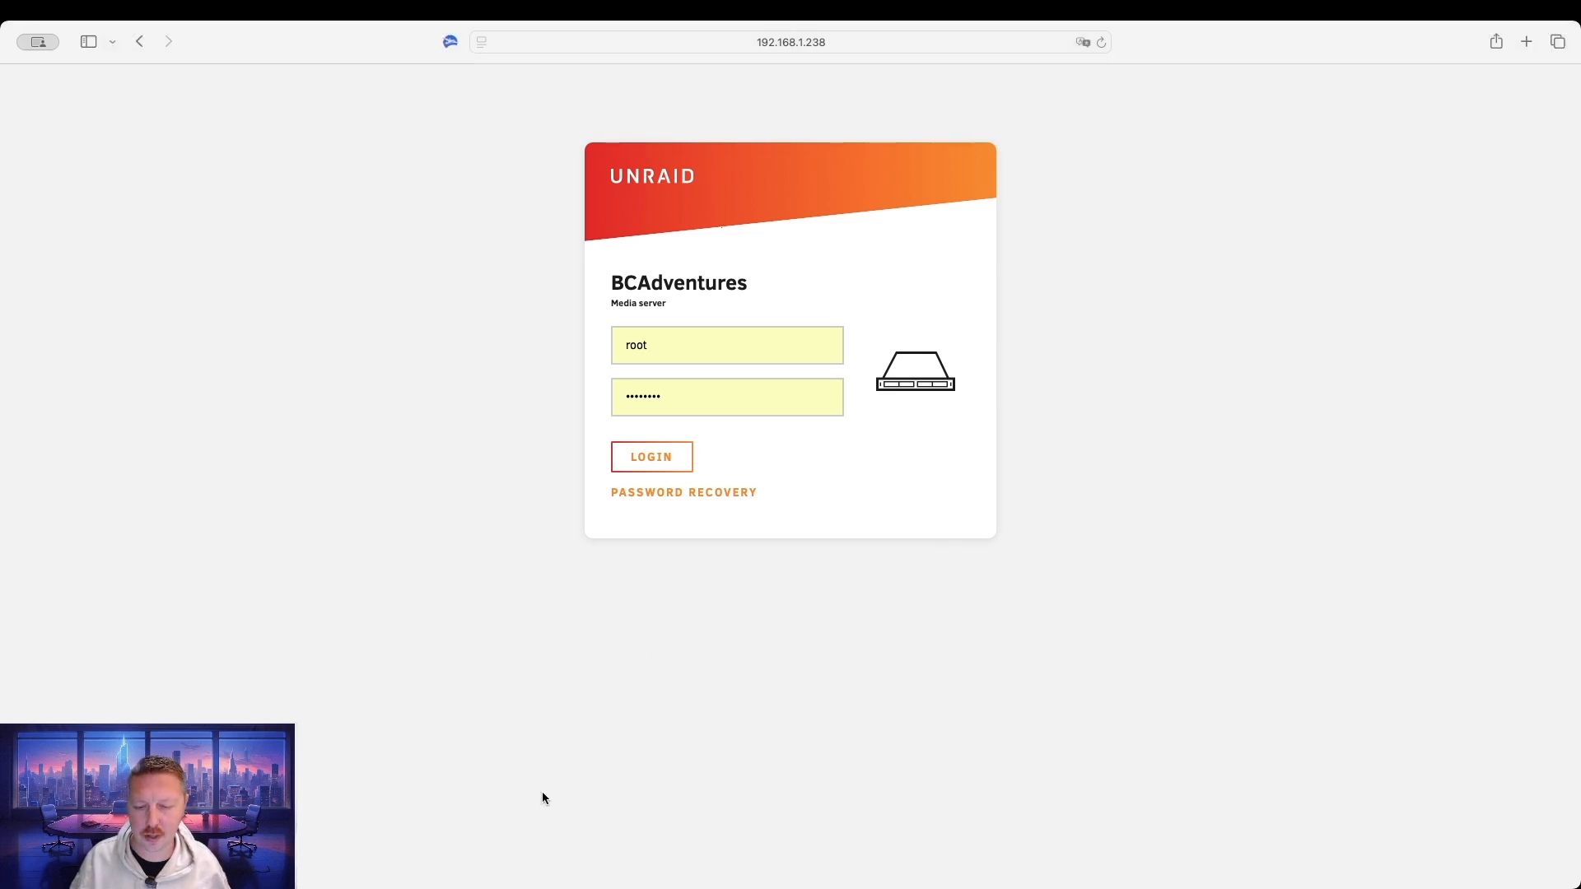
{"action": "left_click", "coordinate": [659, 463]}
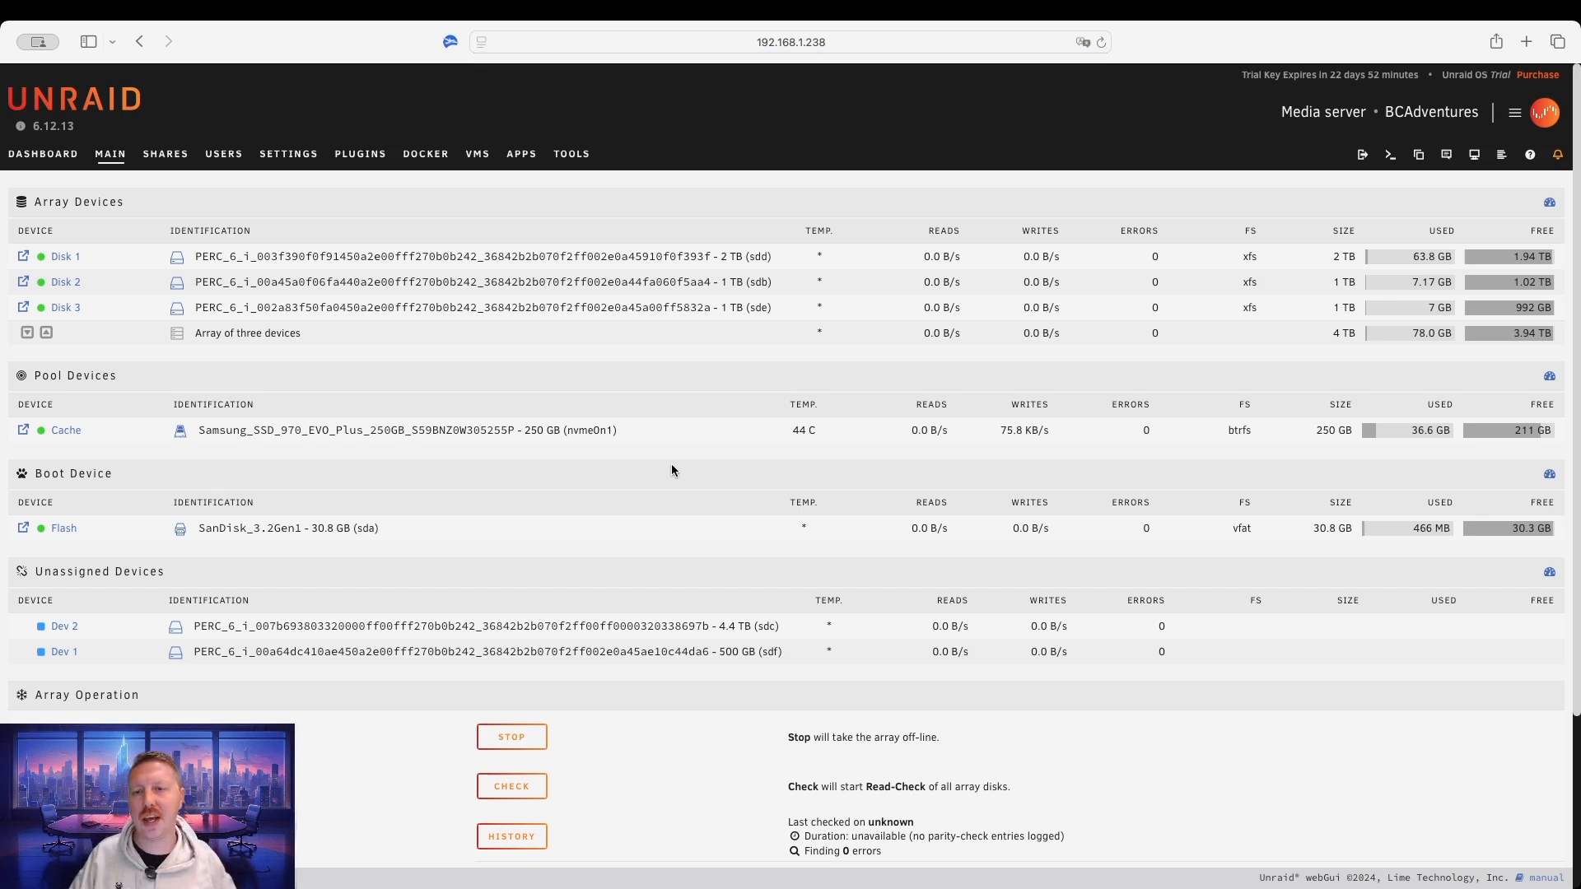
Go from the Main dashboard to the Apps store listing.
{"action": "left_click", "coordinate": [522, 154]}
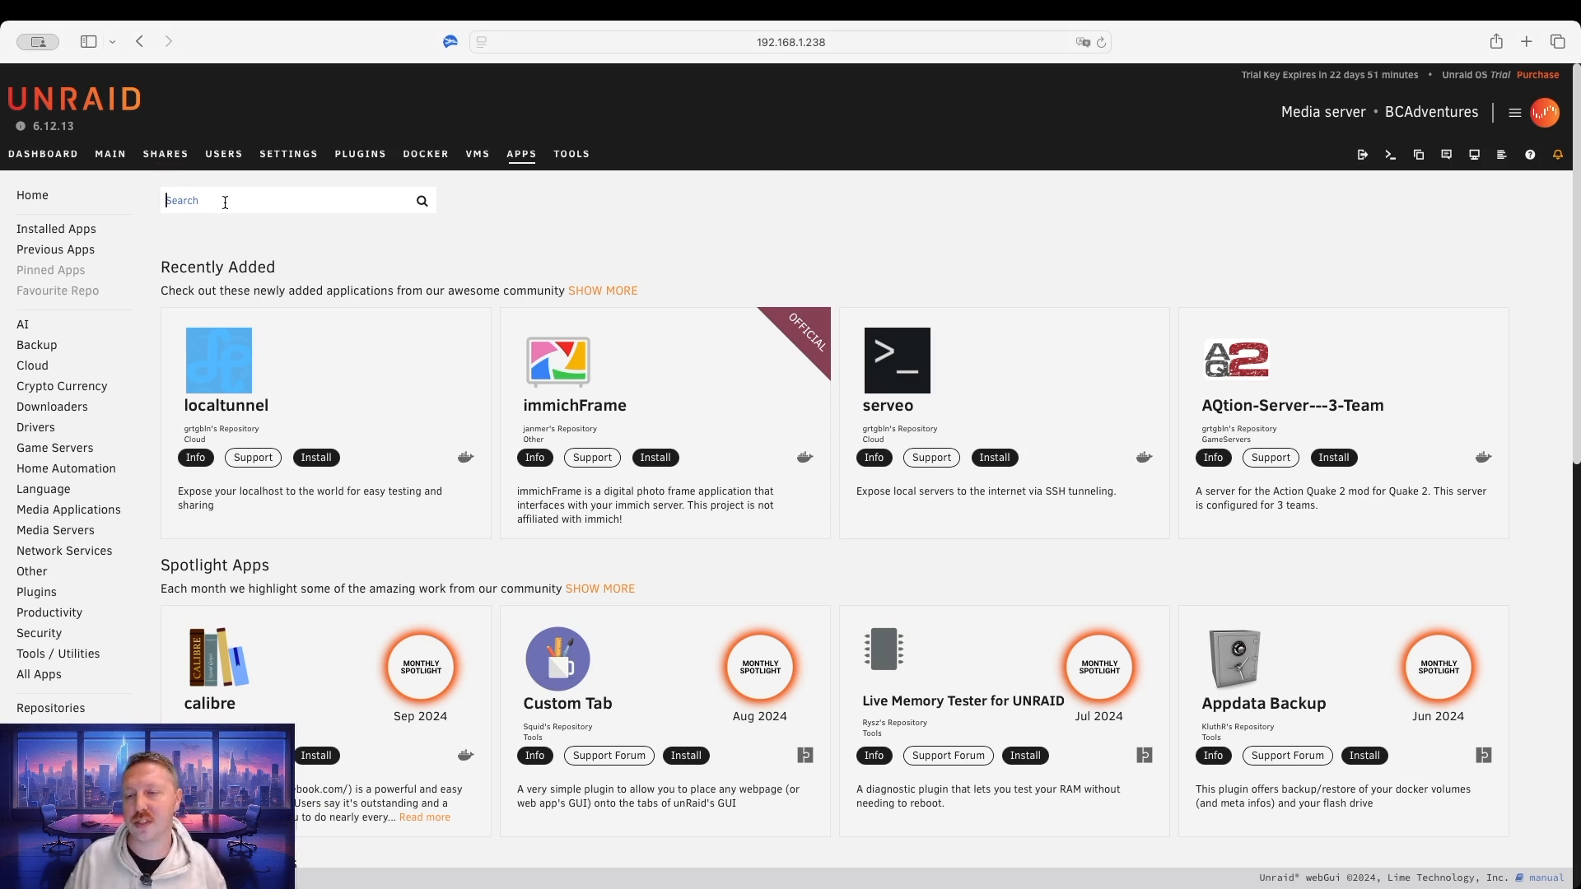
Search Apps for 'plex' and start installing the official Plex-Media-Server from plexinc/pms-docker.
{"action": "type", "text": "plex"}
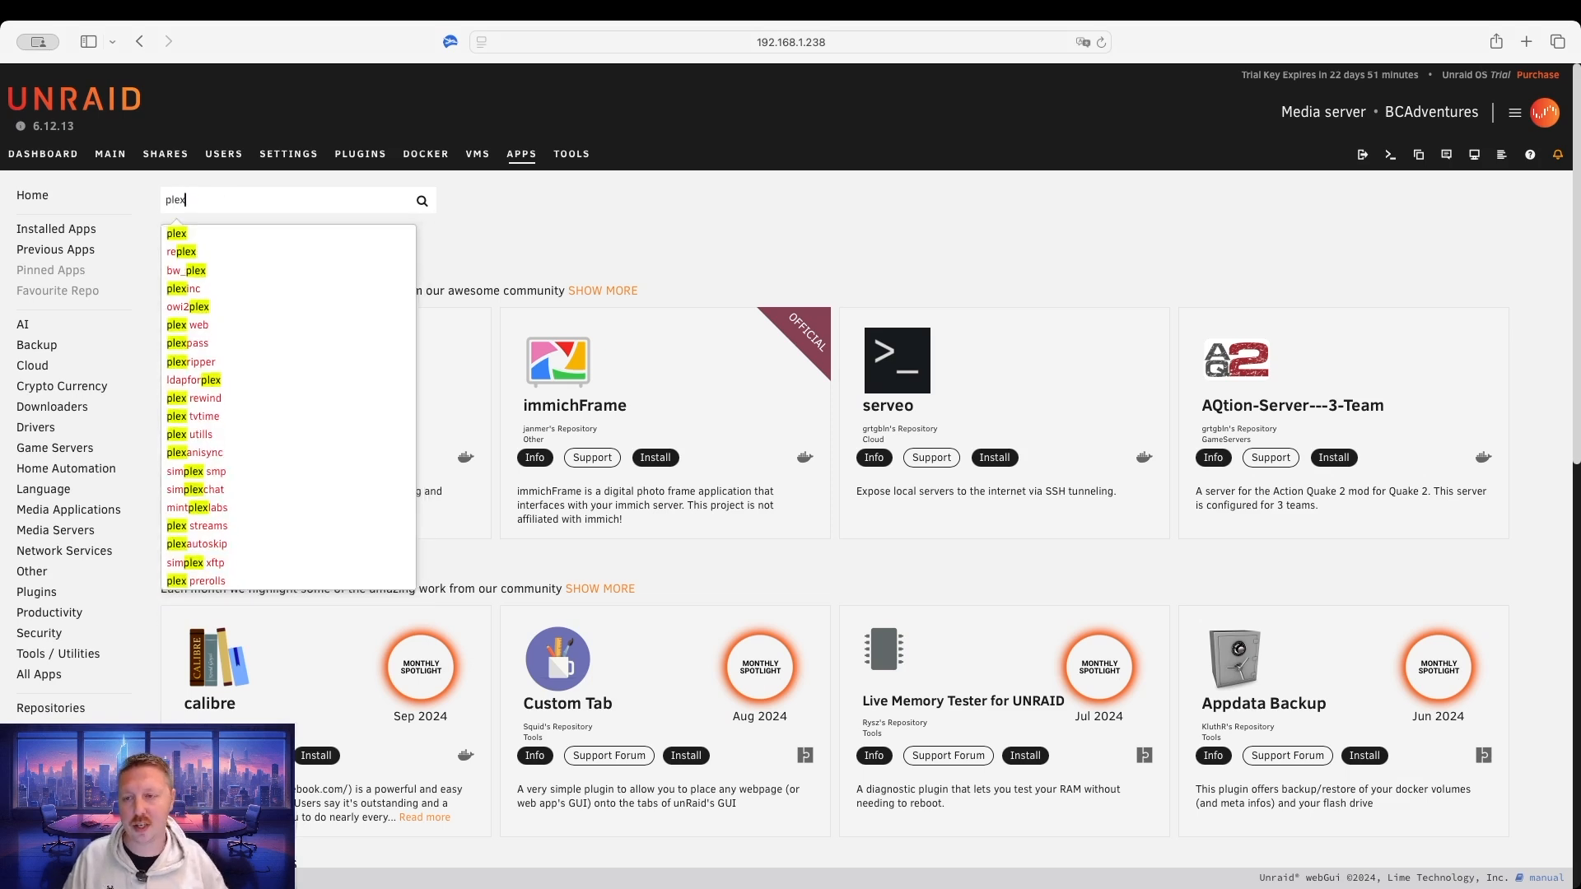
{"action": "left_click", "coordinate": [180, 233]}
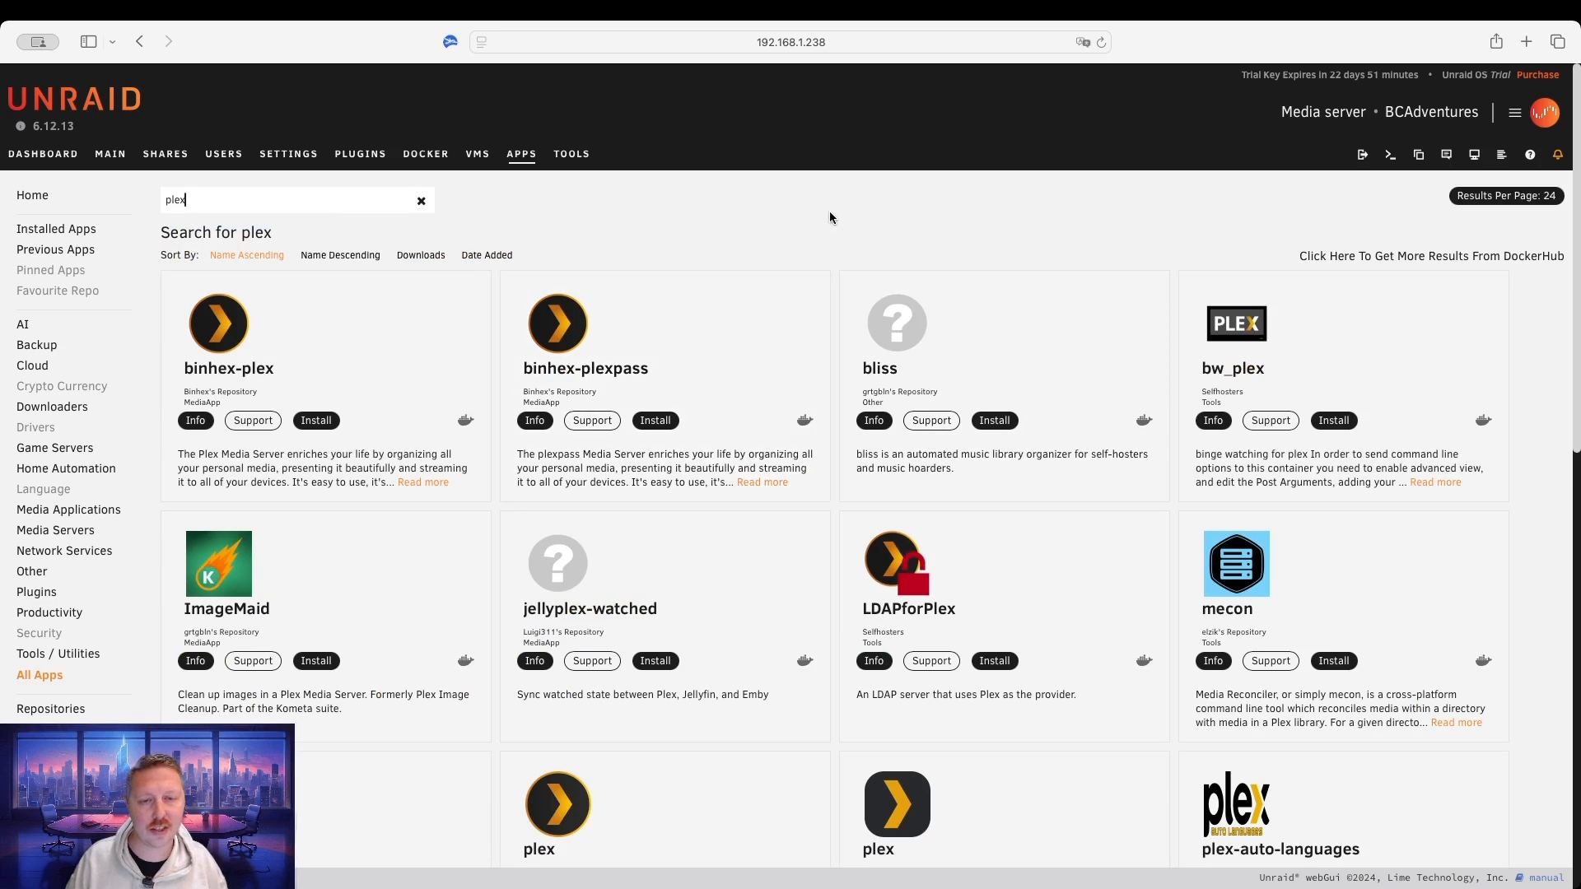
{"action": "scroll", "coordinate": [812, 249], "scroll_direction": "down", "scroll_amount": 3}
{"action": "scroll", "coordinate": [812, 251], "scroll_direction": "down", "scroll_amount": 5}
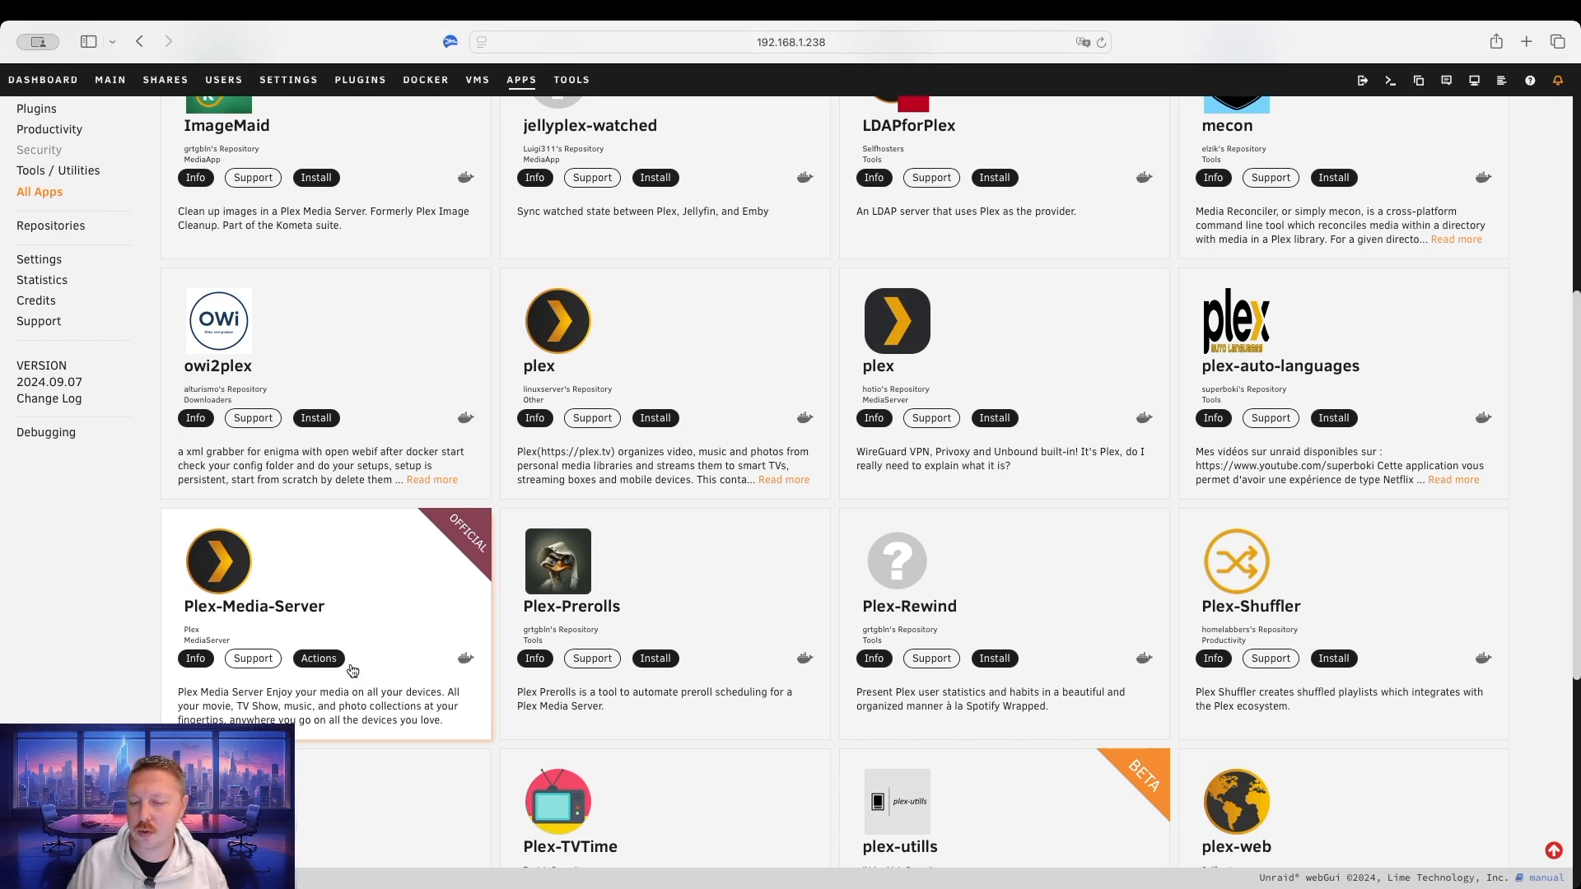
{"action": "left_click", "coordinate": [319, 661]}
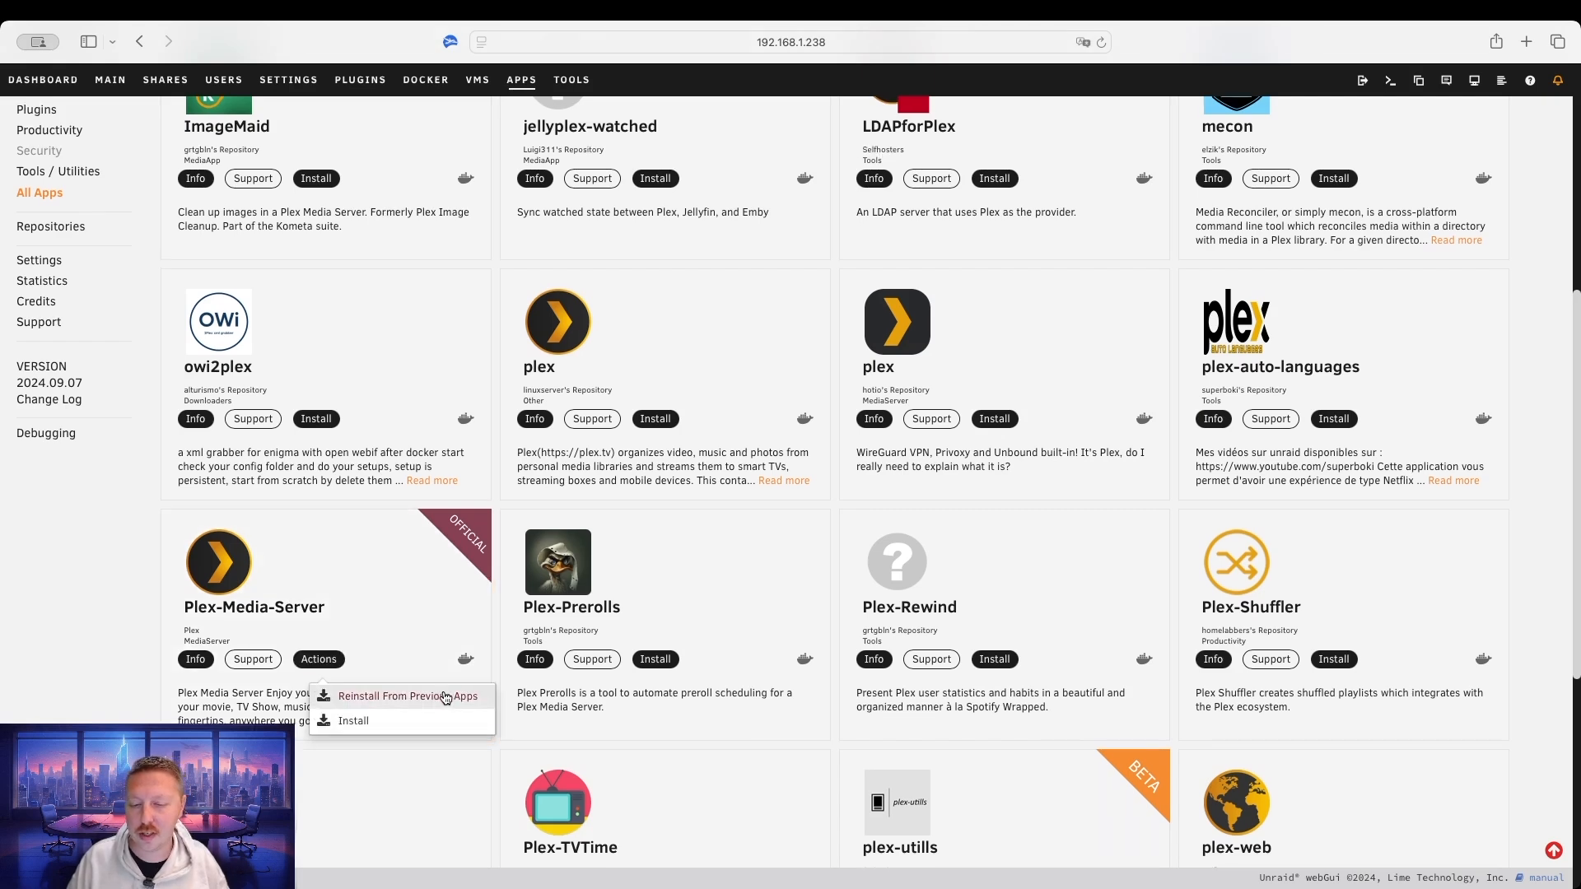
{"action": "left_click", "coordinate": [343, 721]}
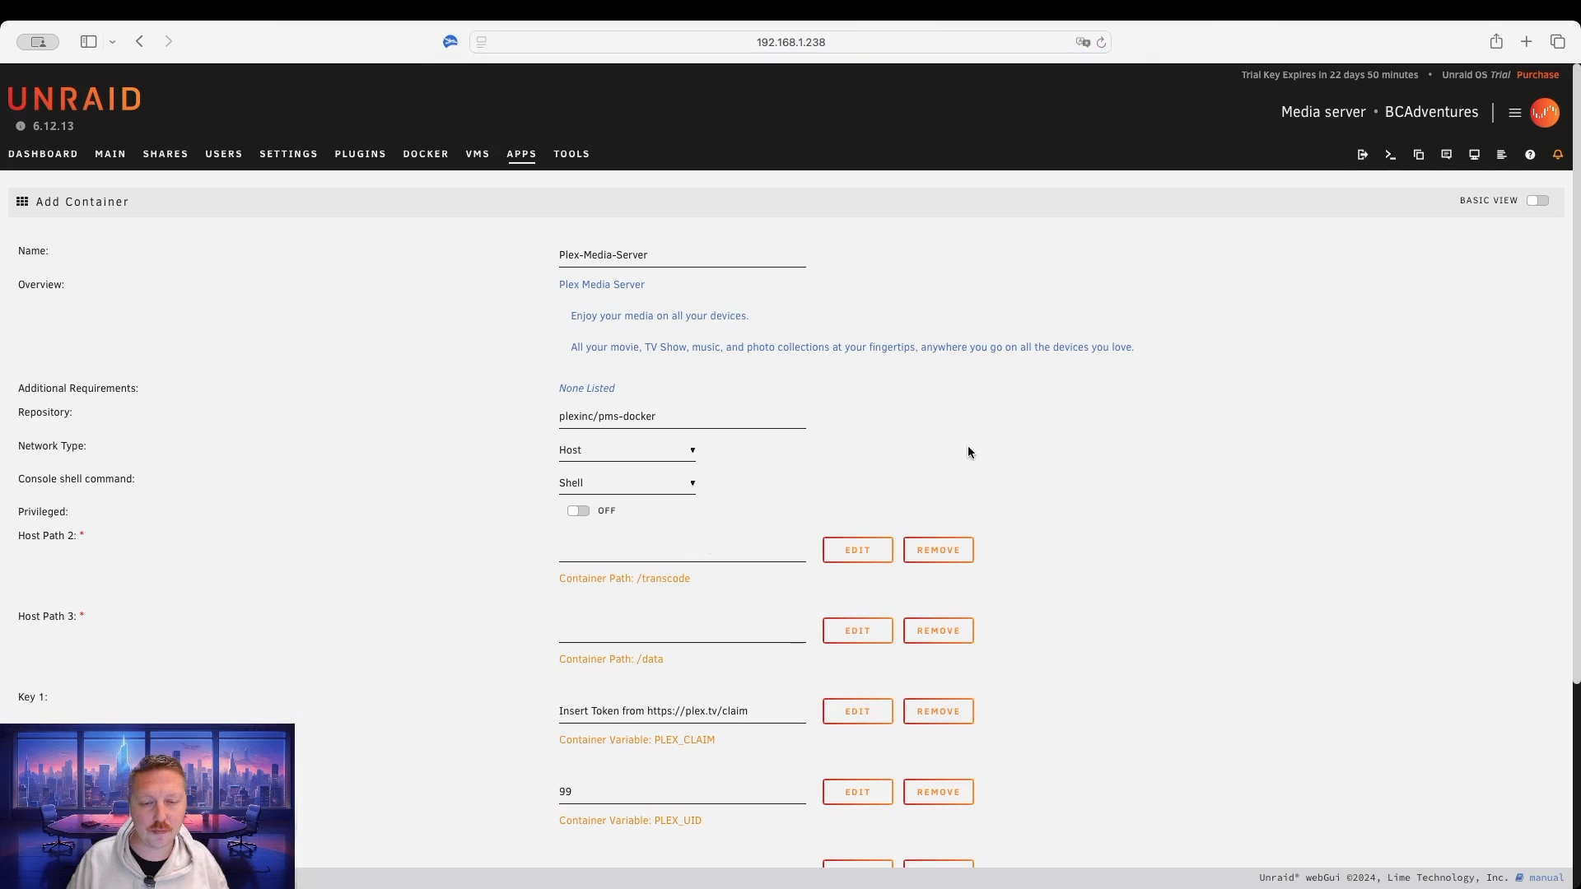
{"action": "scroll", "coordinate": [922, 431], "scroll_direction": "down", "scroll_amount": 5}
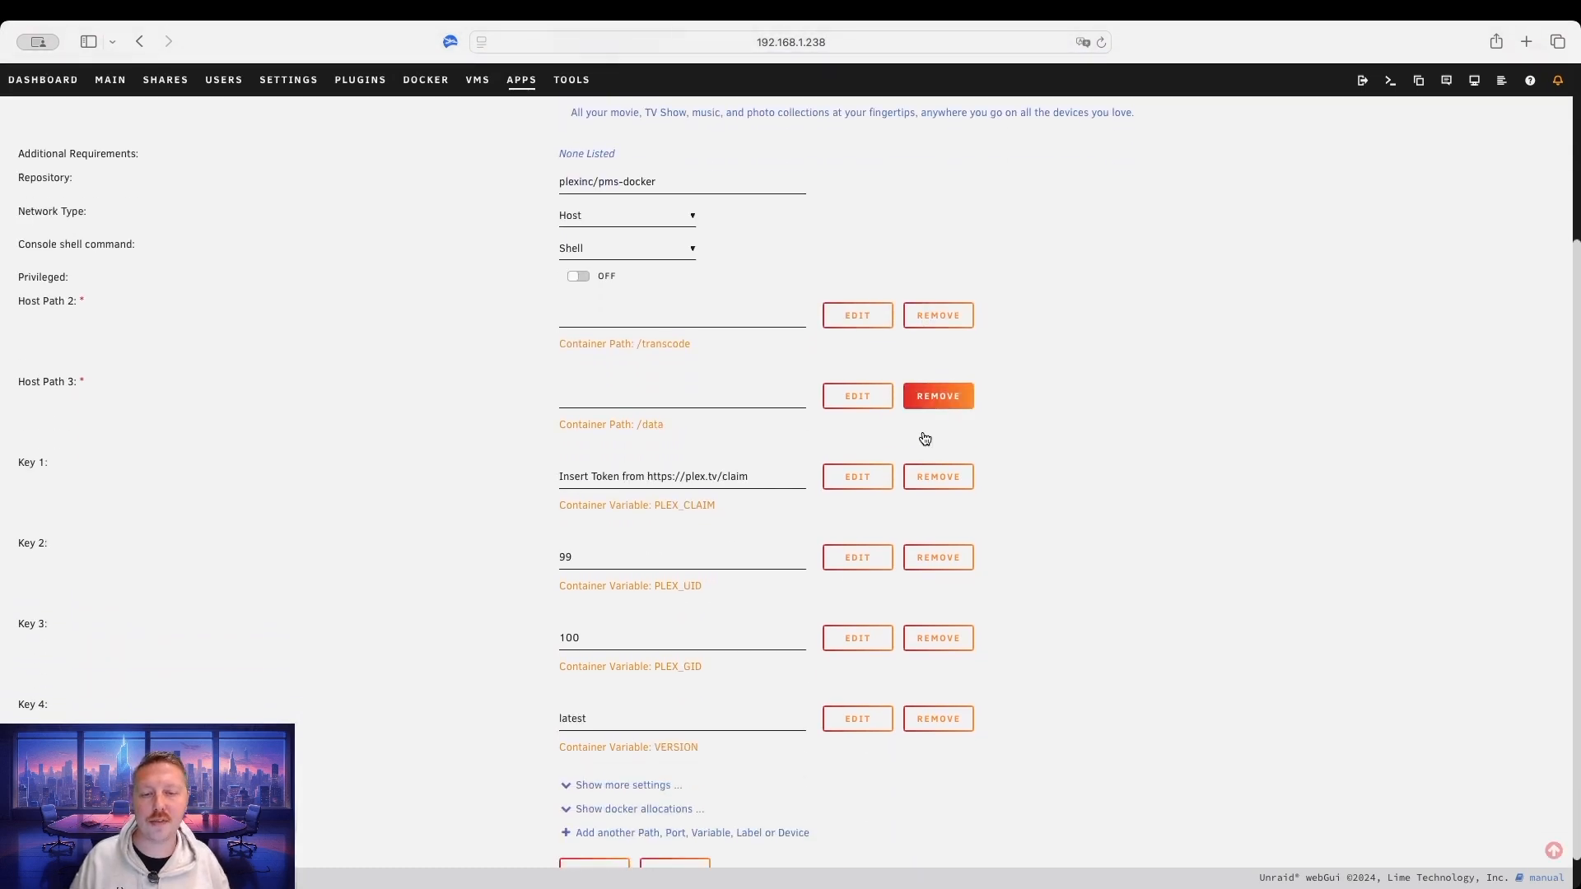
{"action": "scroll", "coordinate": [706, 404], "scroll_direction": "down", "scroll_amount": 2}
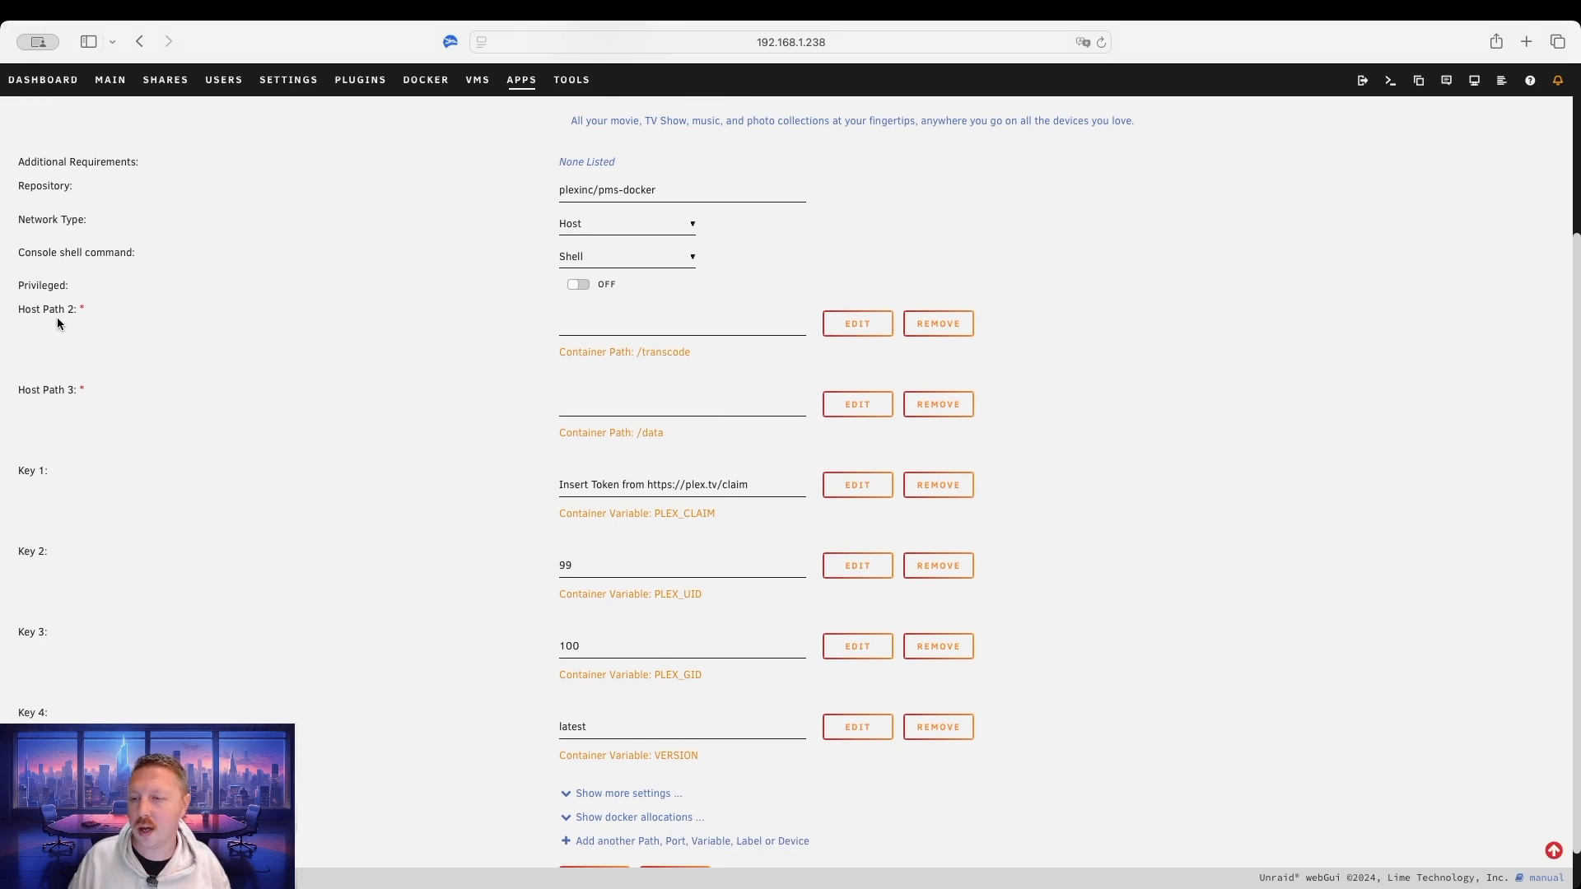
{"action": "left_click_drag", "start_coordinate": [19, 311], "coordinate": [74, 310]}
{"action": "left_click", "coordinate": [237, 312]}
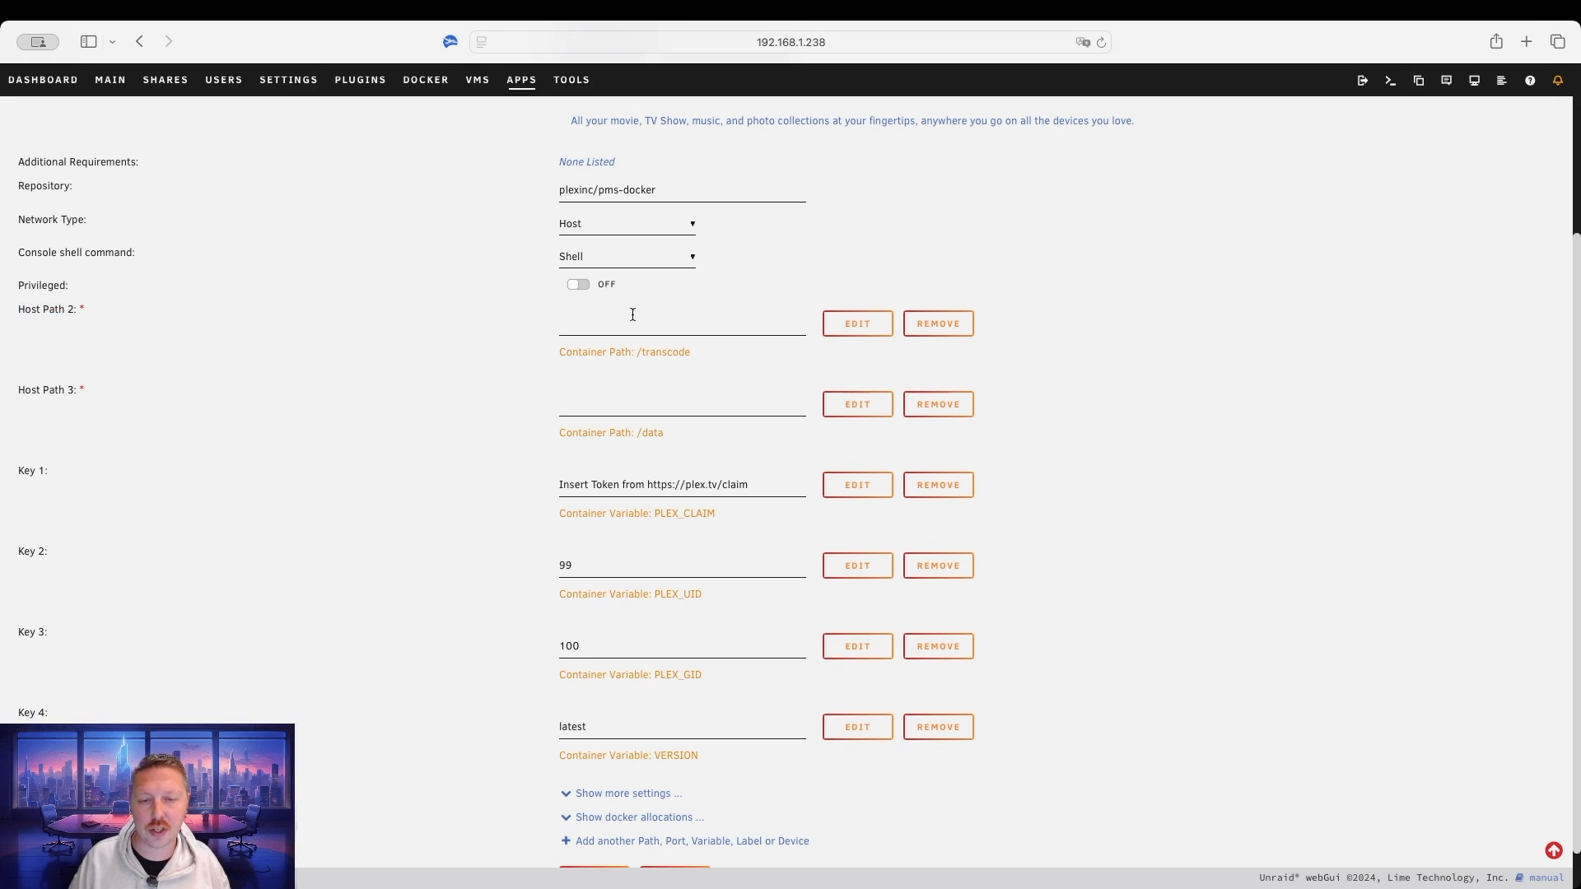
{"action": "left_click", "coordinate": [680, 326]}
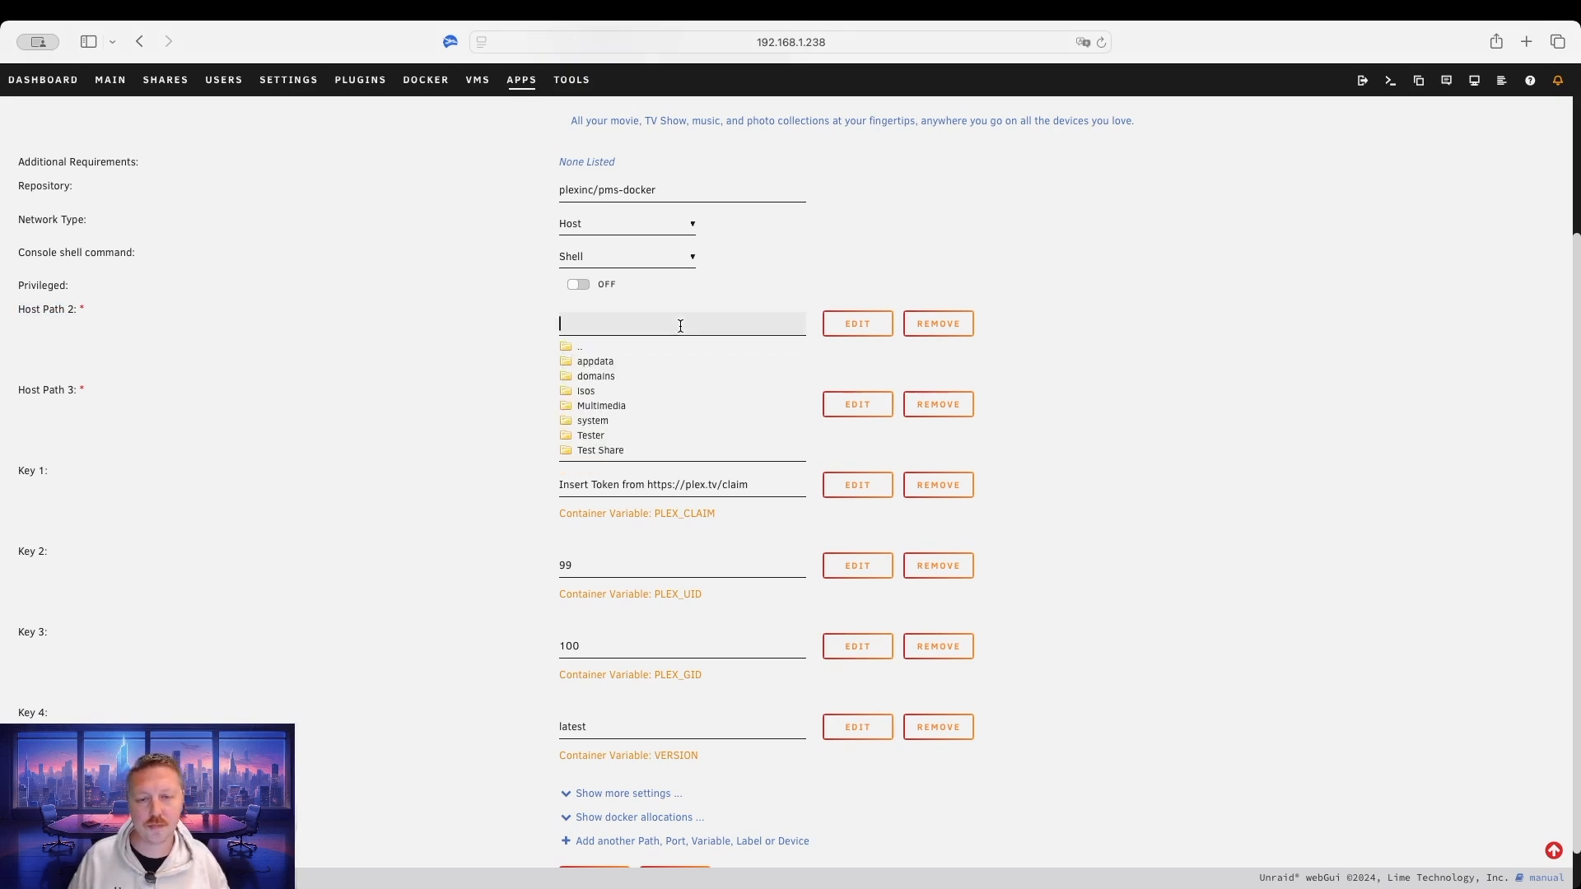
{"action": "left_click", "coordinate": [479, 319]}
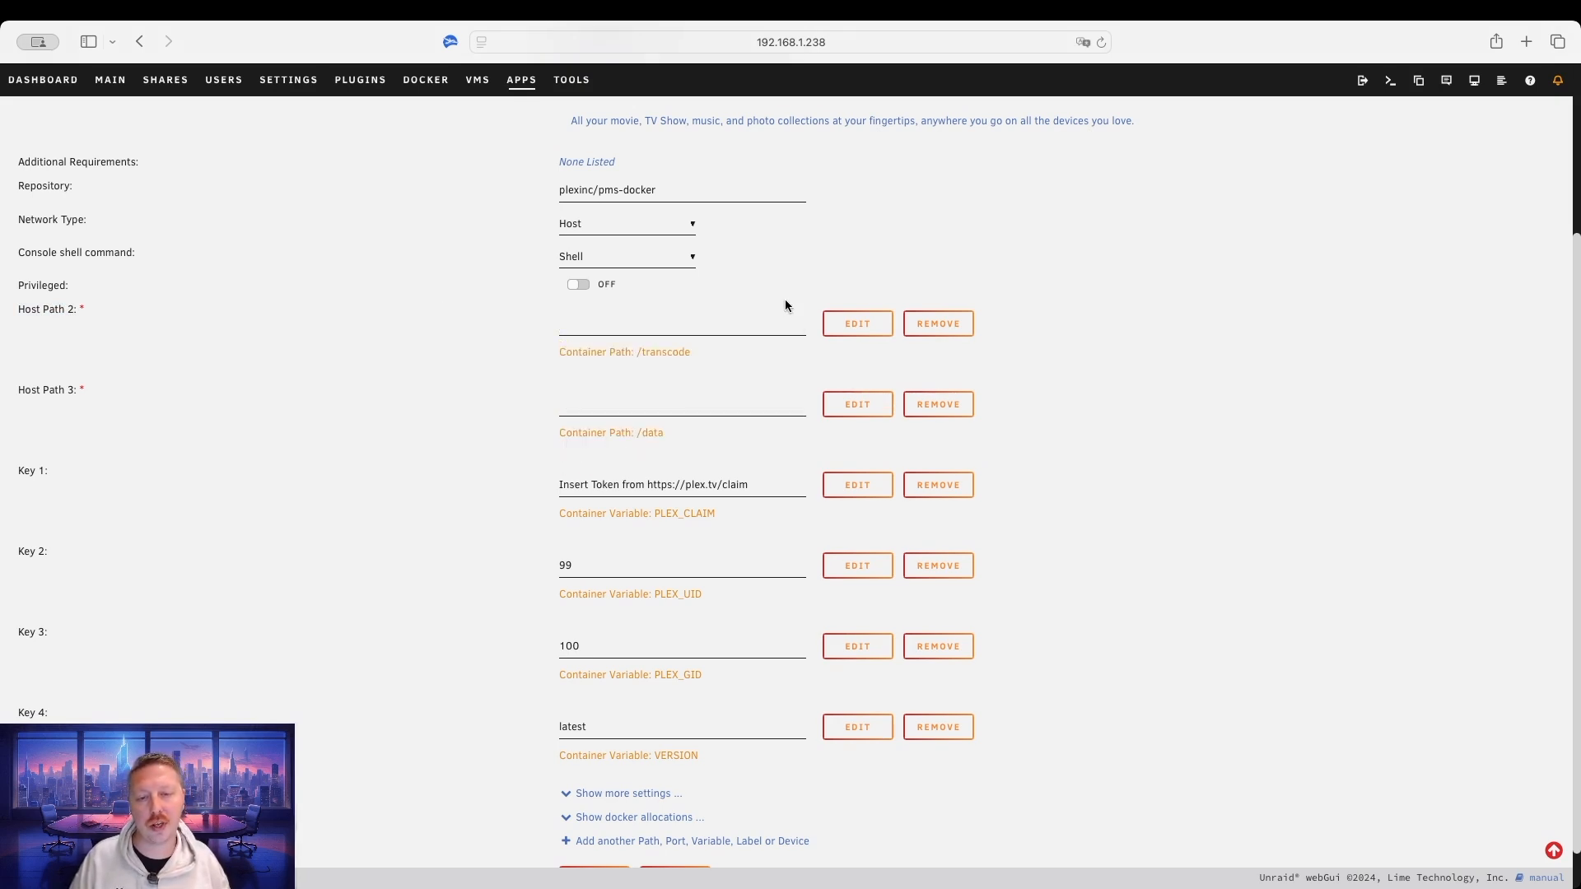
{"action": "scroll", "coordinate": [888, 261], "scroll_direction": "up", "scroll_amount": 2}
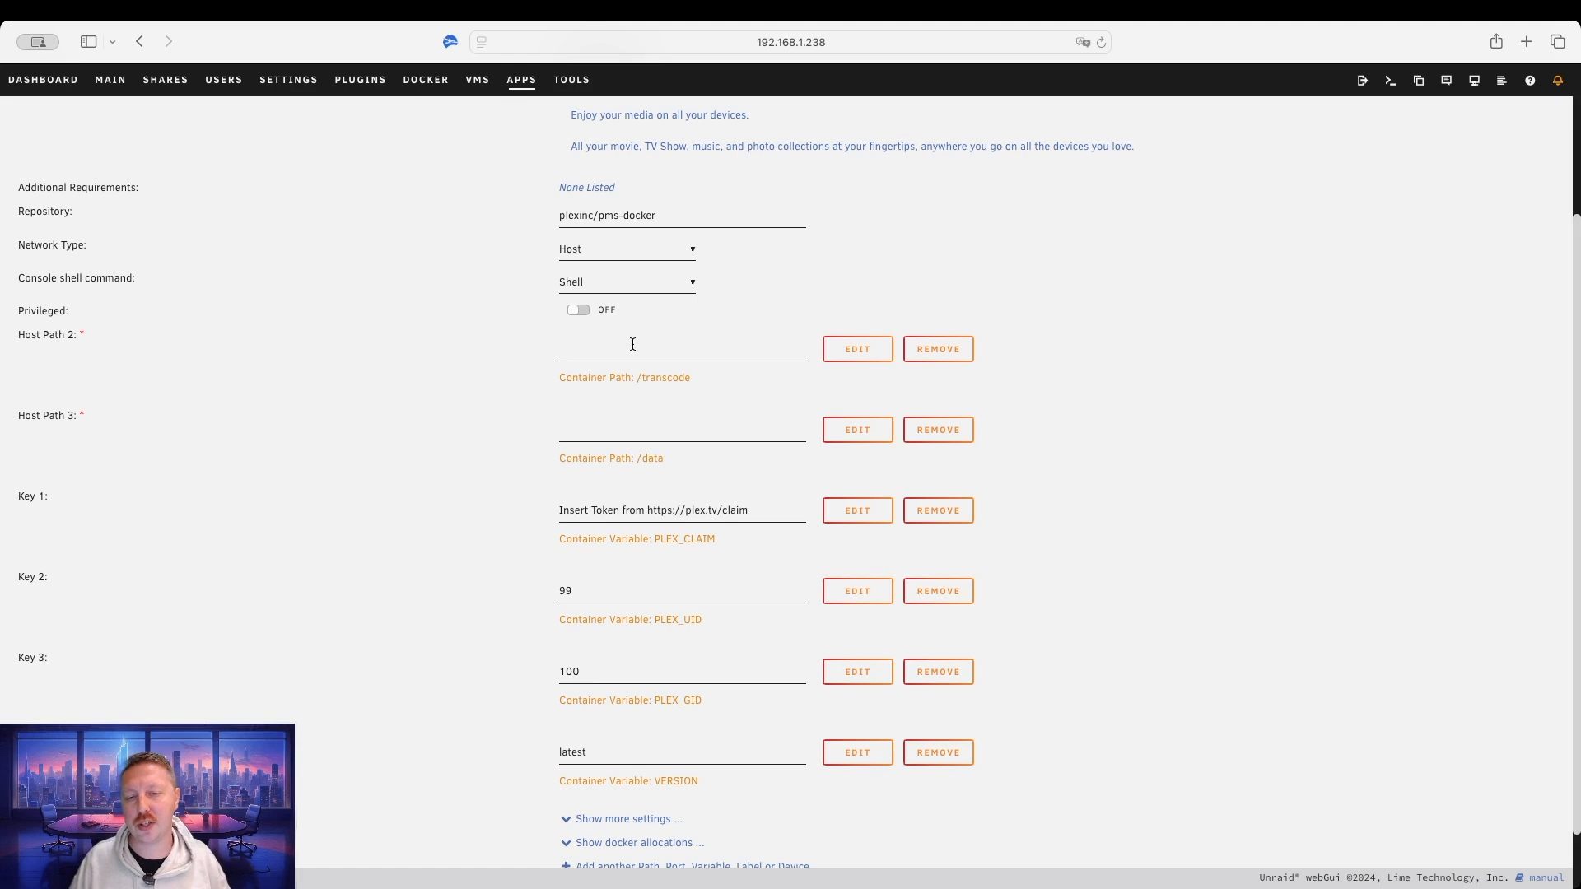
{"action": "left_click", "coordinate": [624, 352]}
{"action": "left_click", "coordinate": [883, 257]}
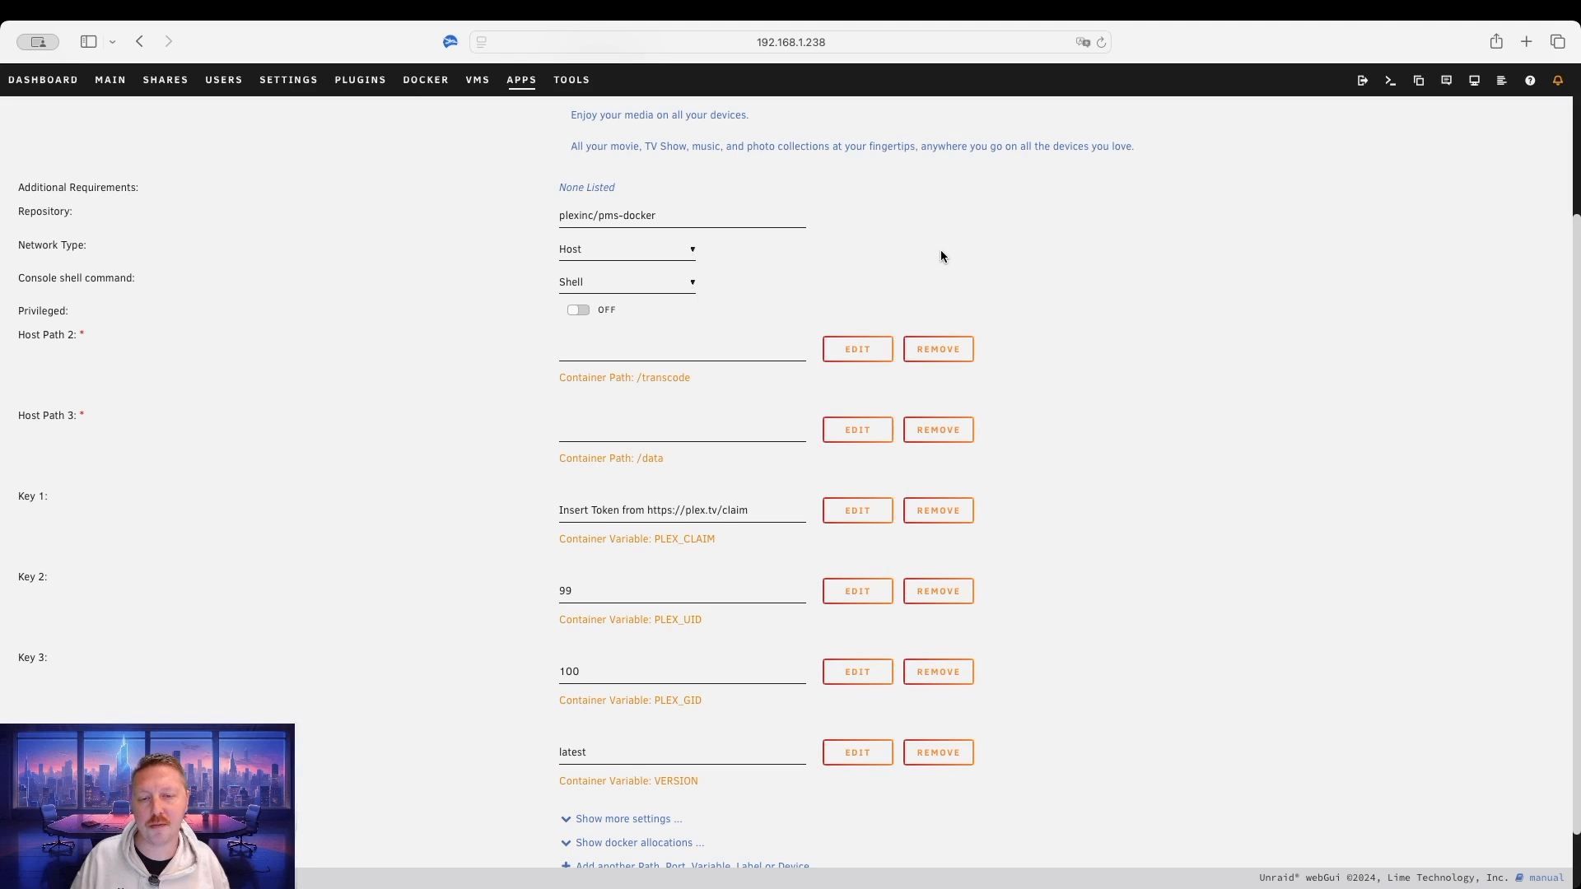
{"action": "left_click", "coordinate": [629, 354]}
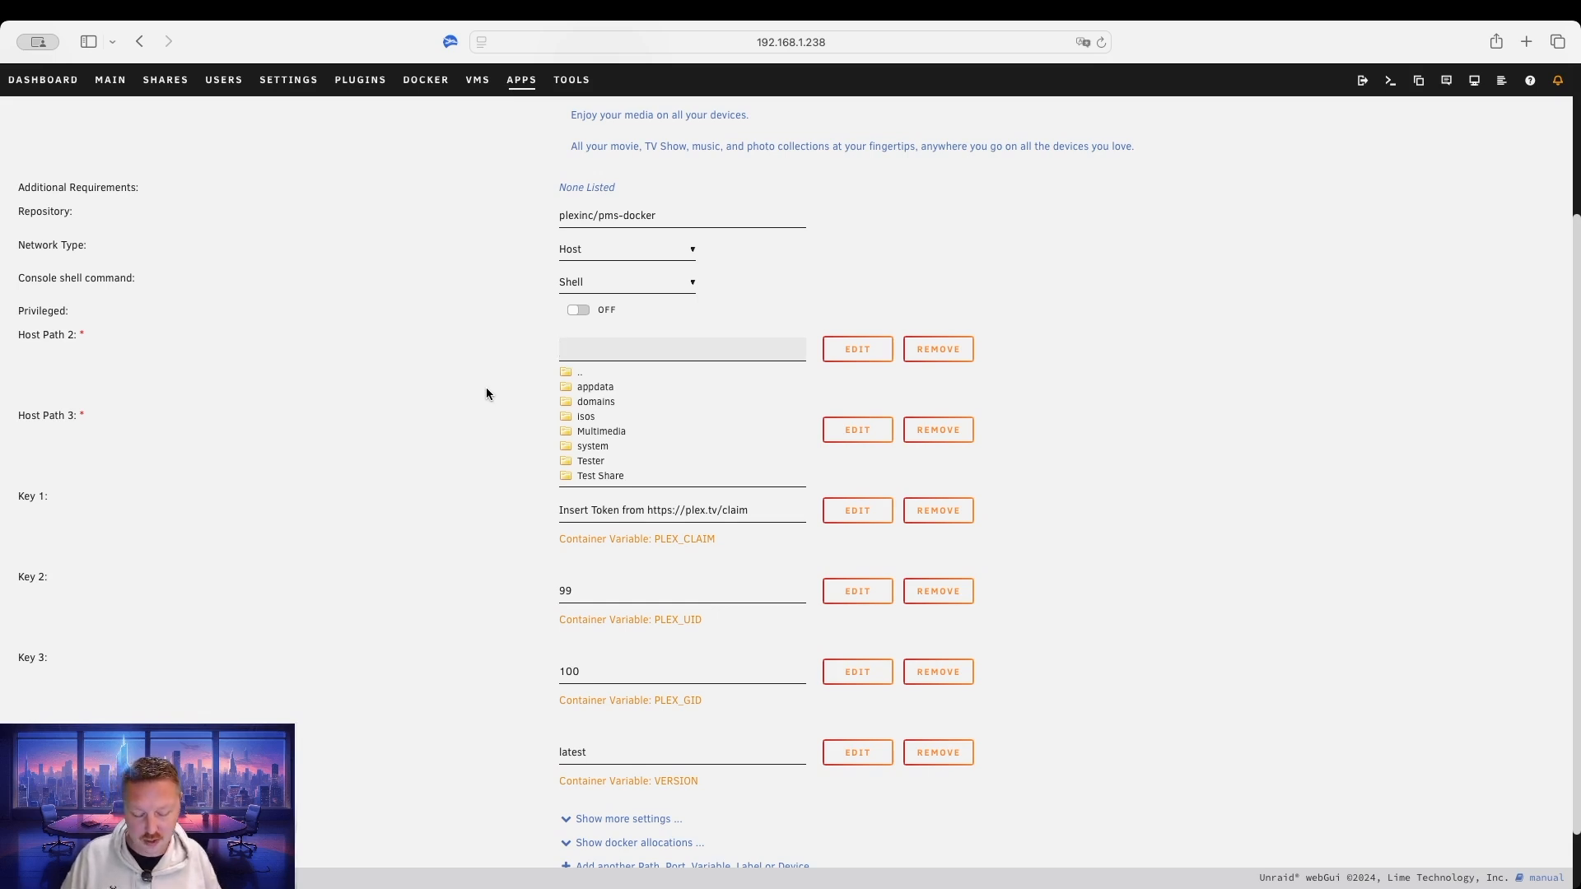
Map /tmp as the transcode path and the Multimedia share as the data path.
{"action": "type", "text": "/"}
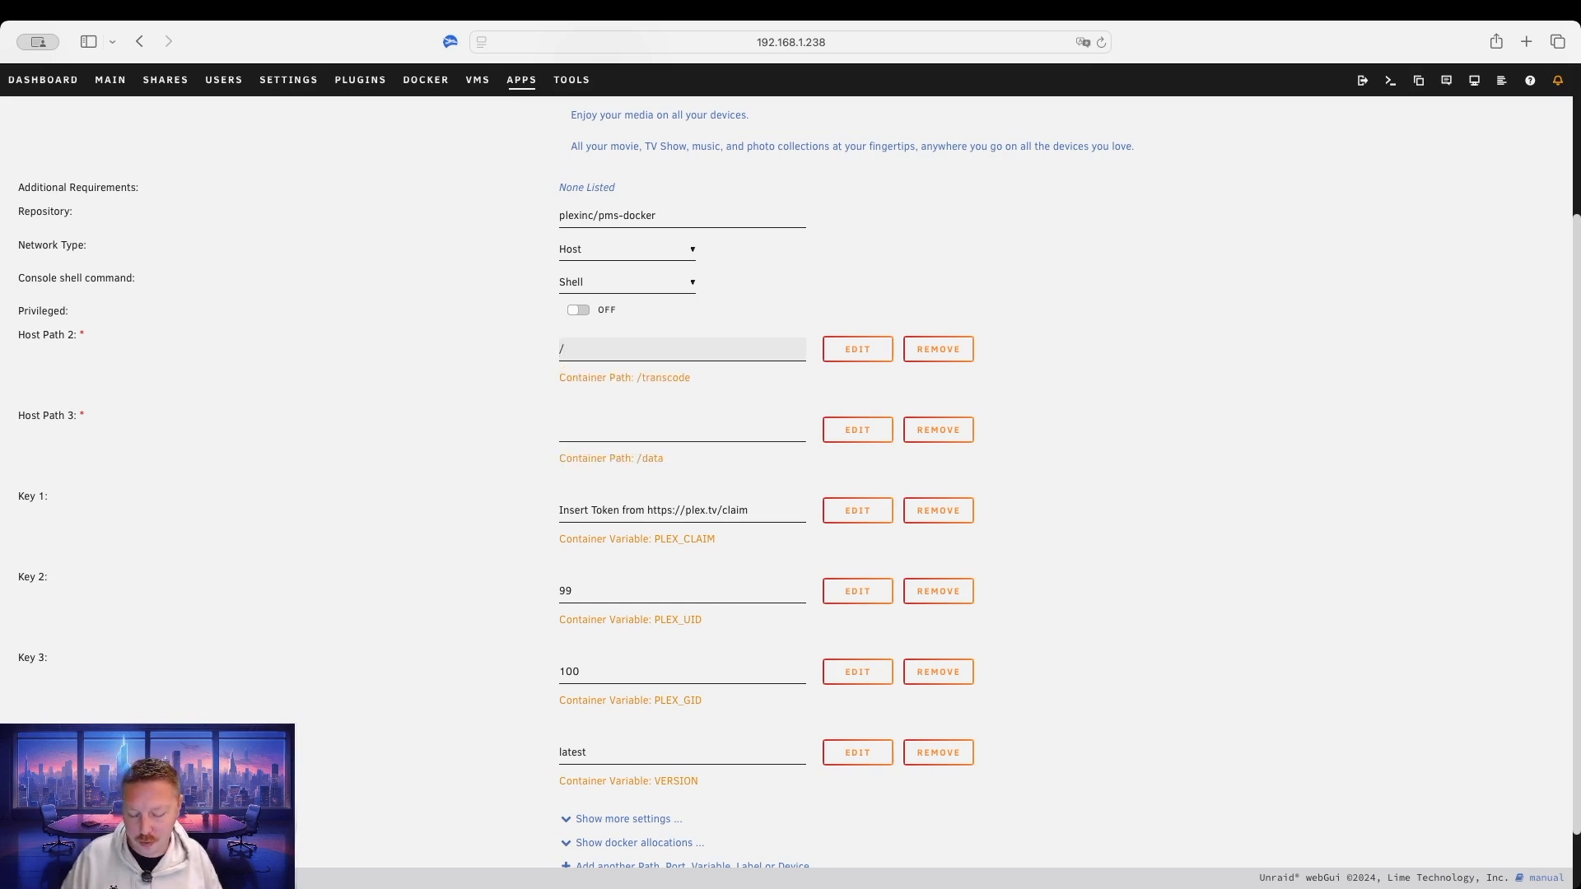
{"action": "type", "text": "tmp"}
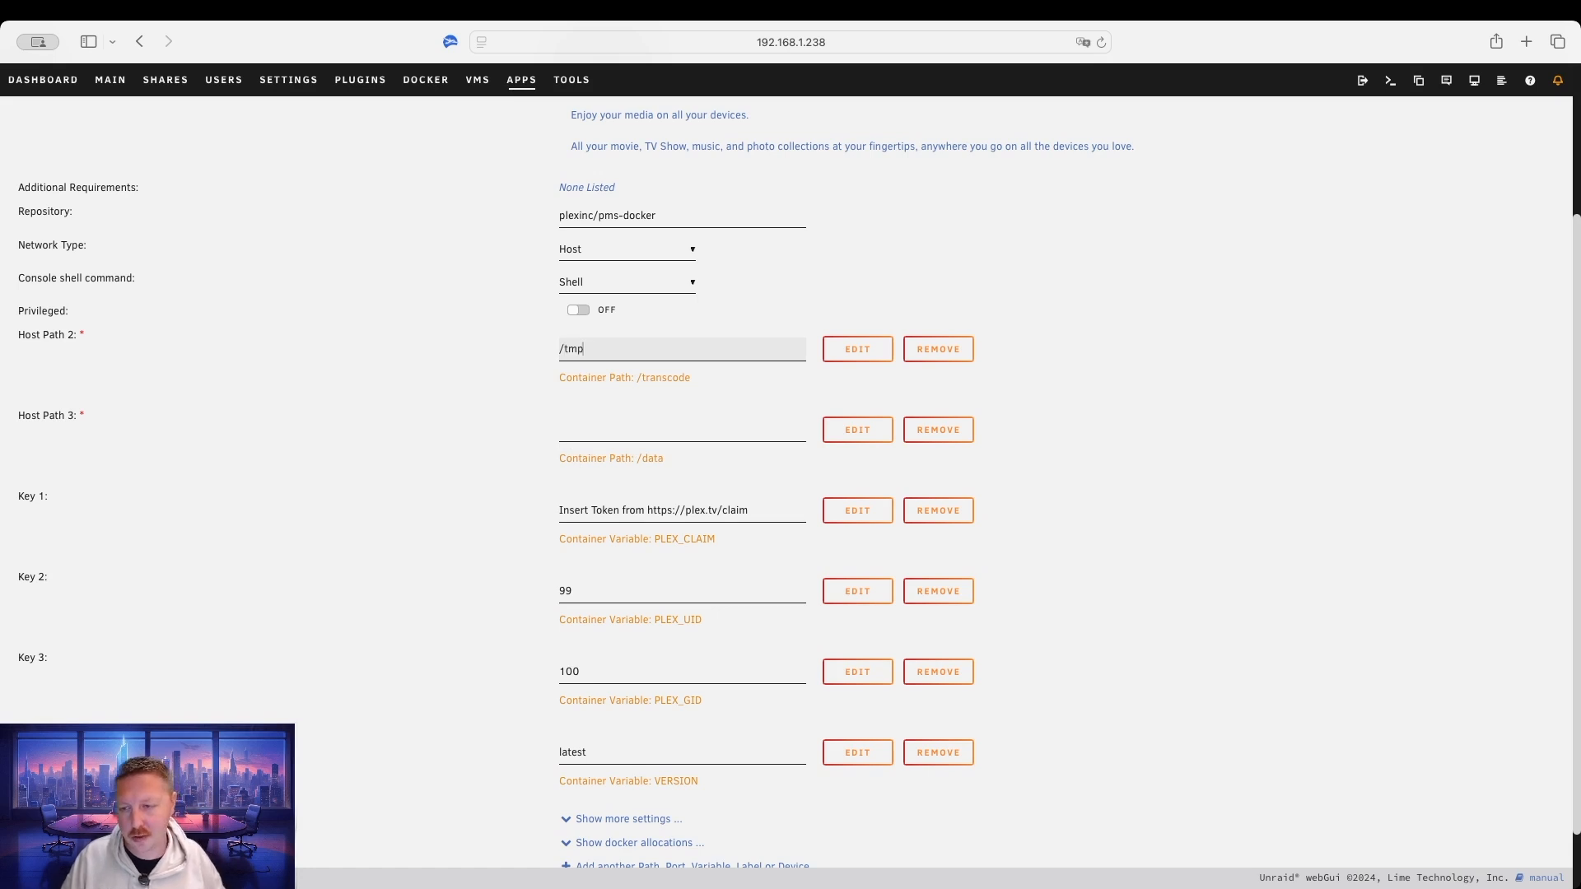
{"action": "left_click", "coordinate": [448, 432]}
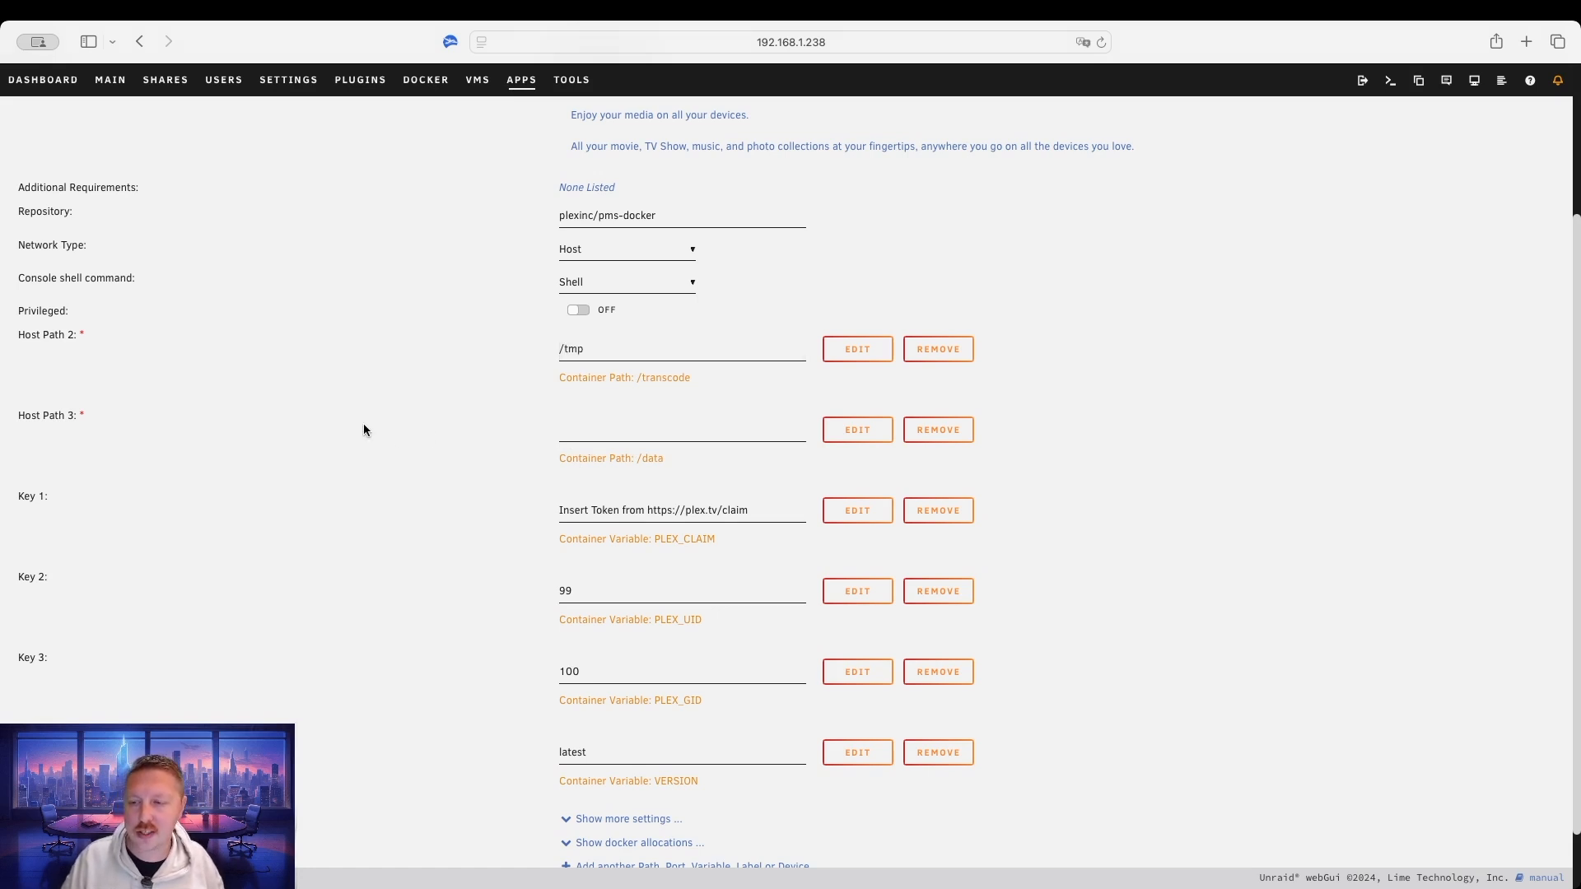
{"action": "left_click", "coordinate": [628, 433]}
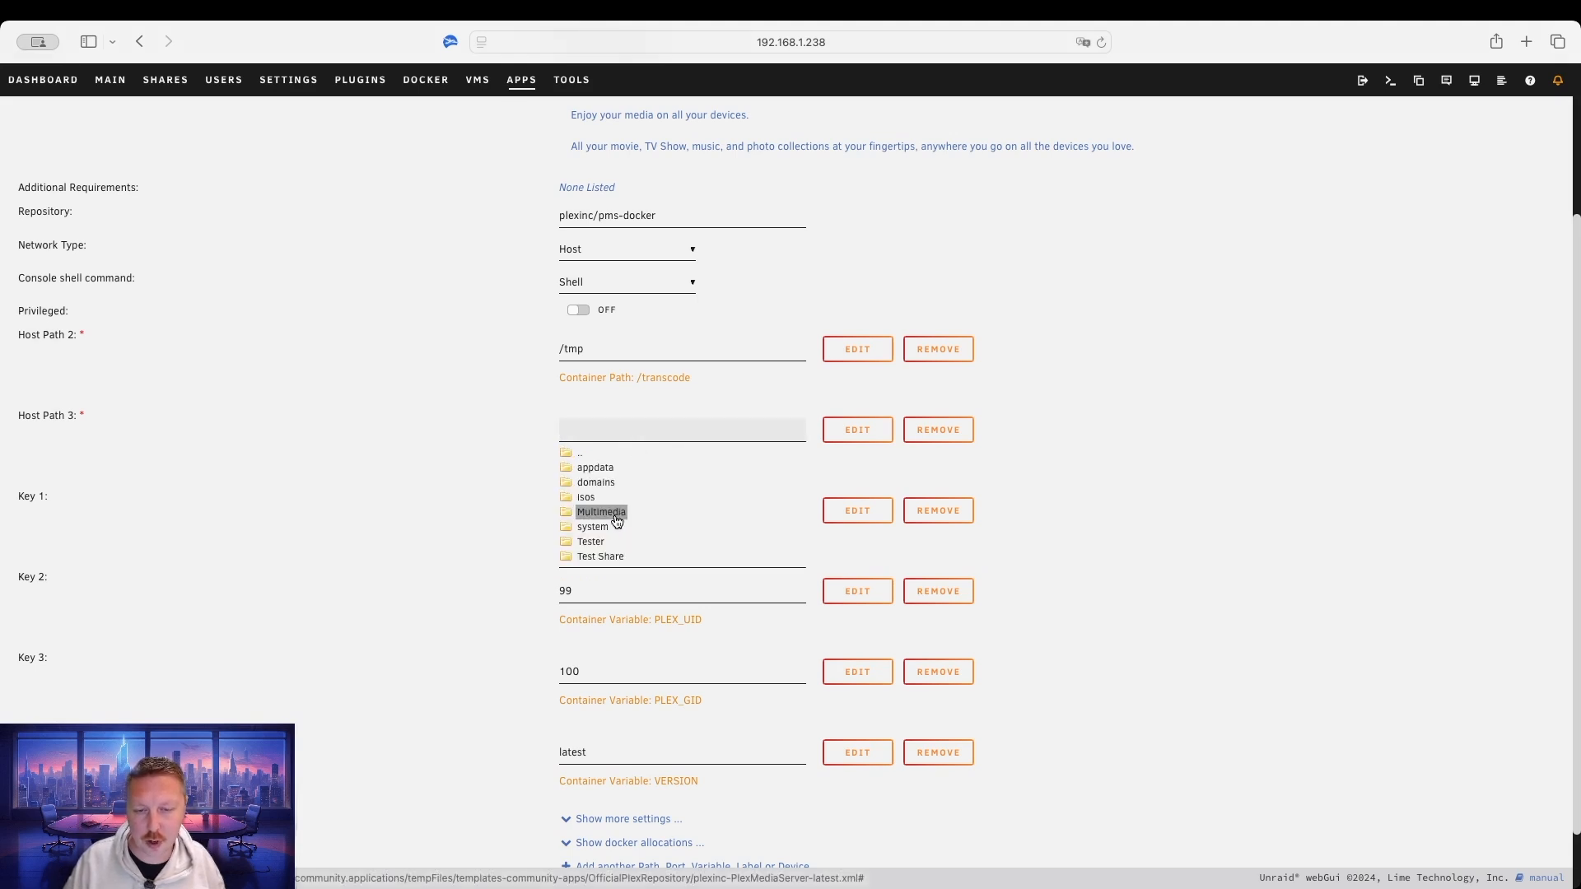
{"action": "left_click", "coordinate": [613, 512]}
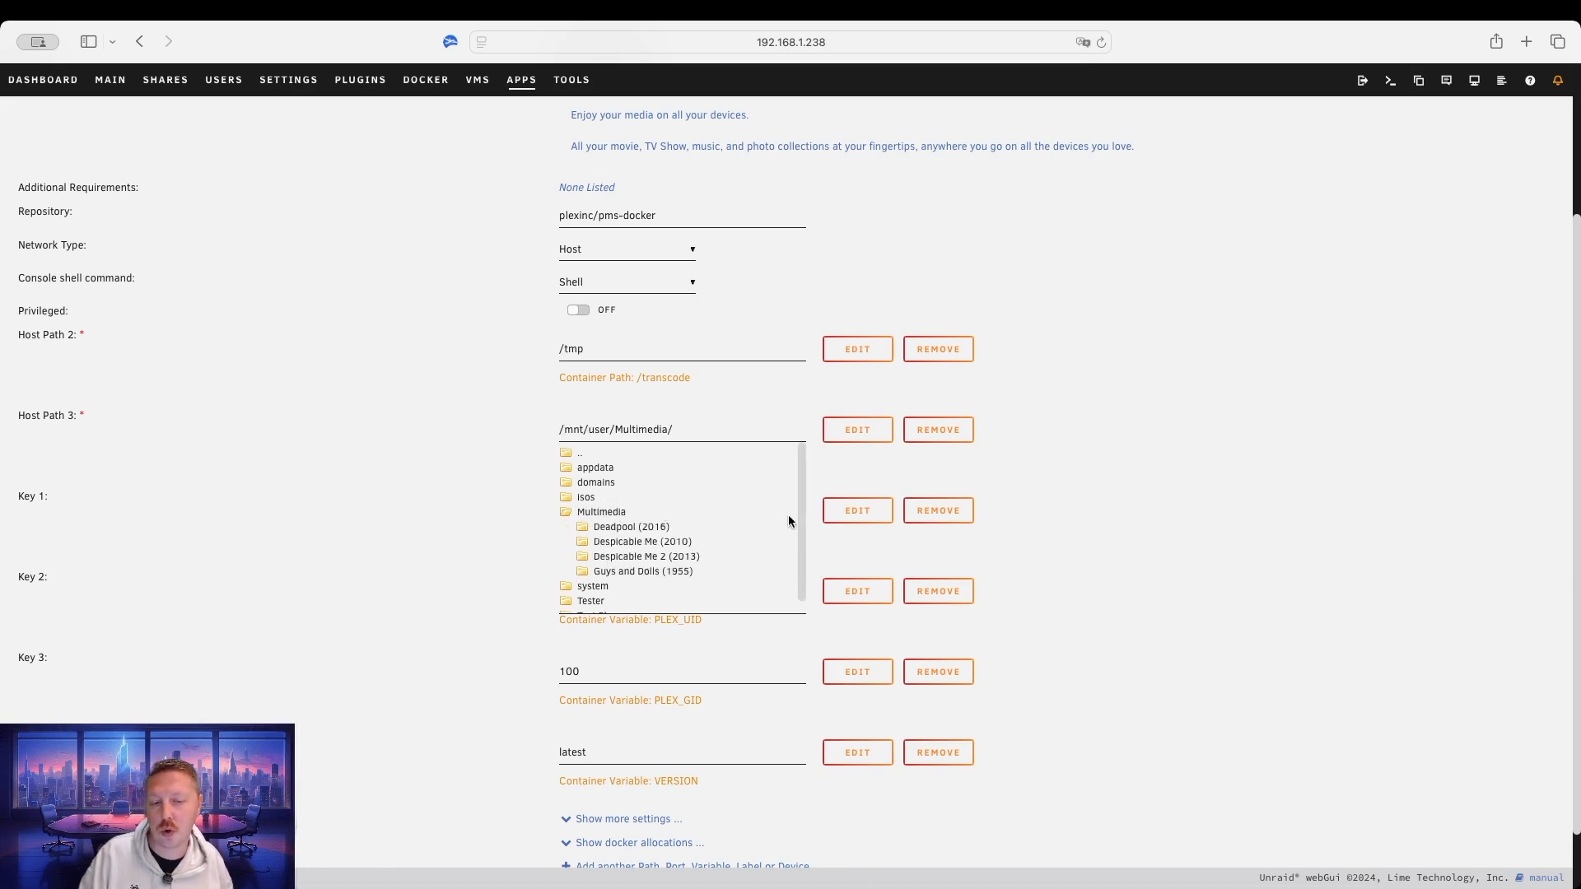
{"action": "left_click", "coordinate": [1054, 519]}
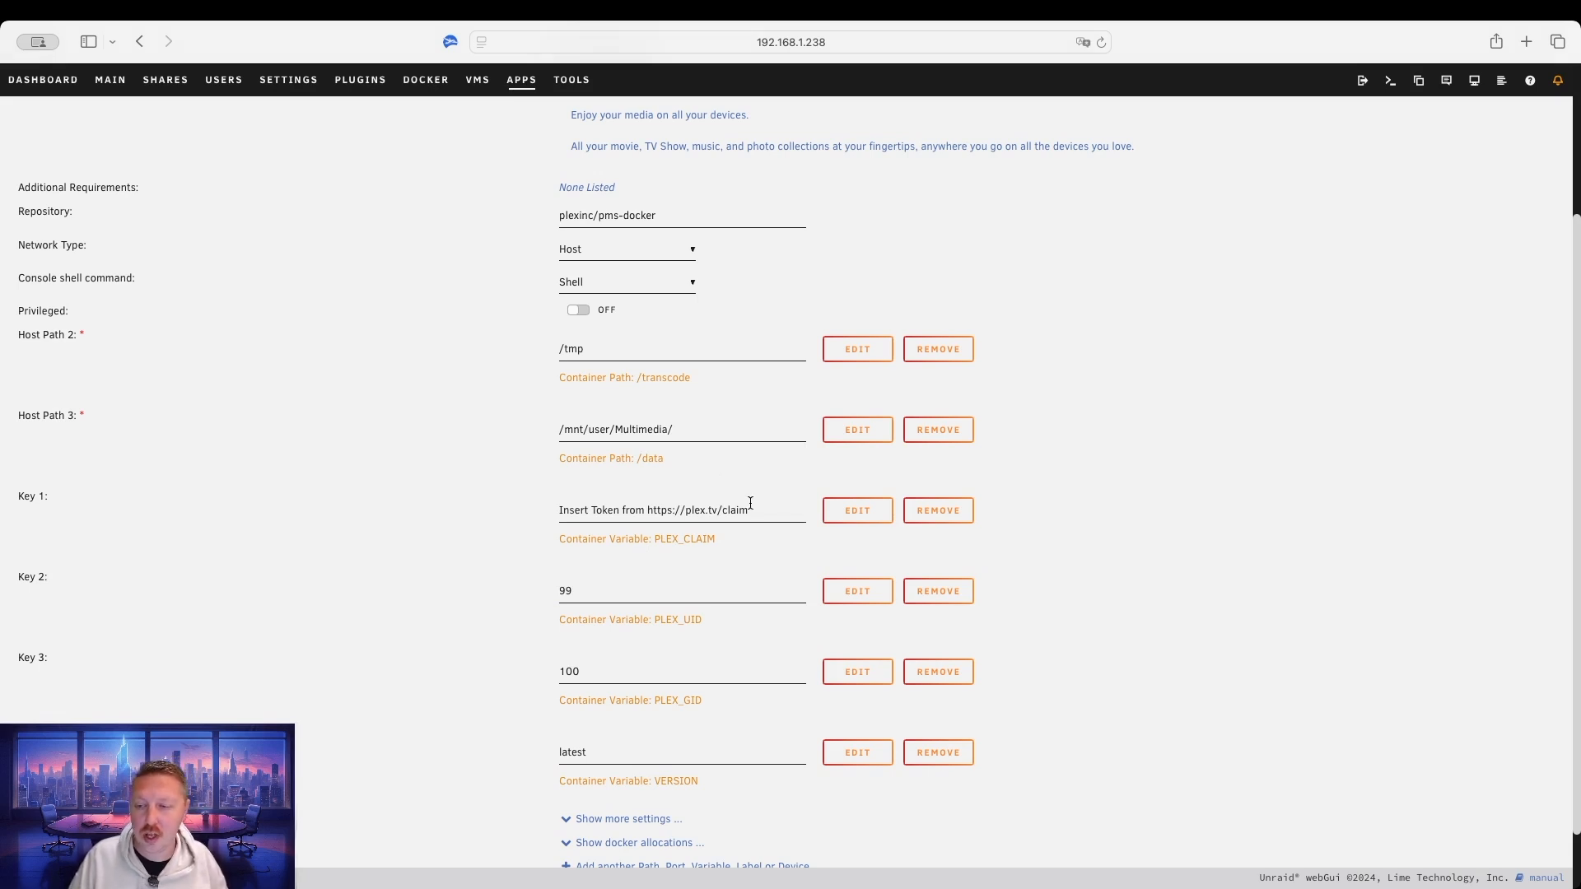
Clear the PLEX_CLAIM placeholder so Key 1 is left empty.
{"action": "left_click_drag", "start_coordinate": [756, 513], "coordinate": [540, 512]}
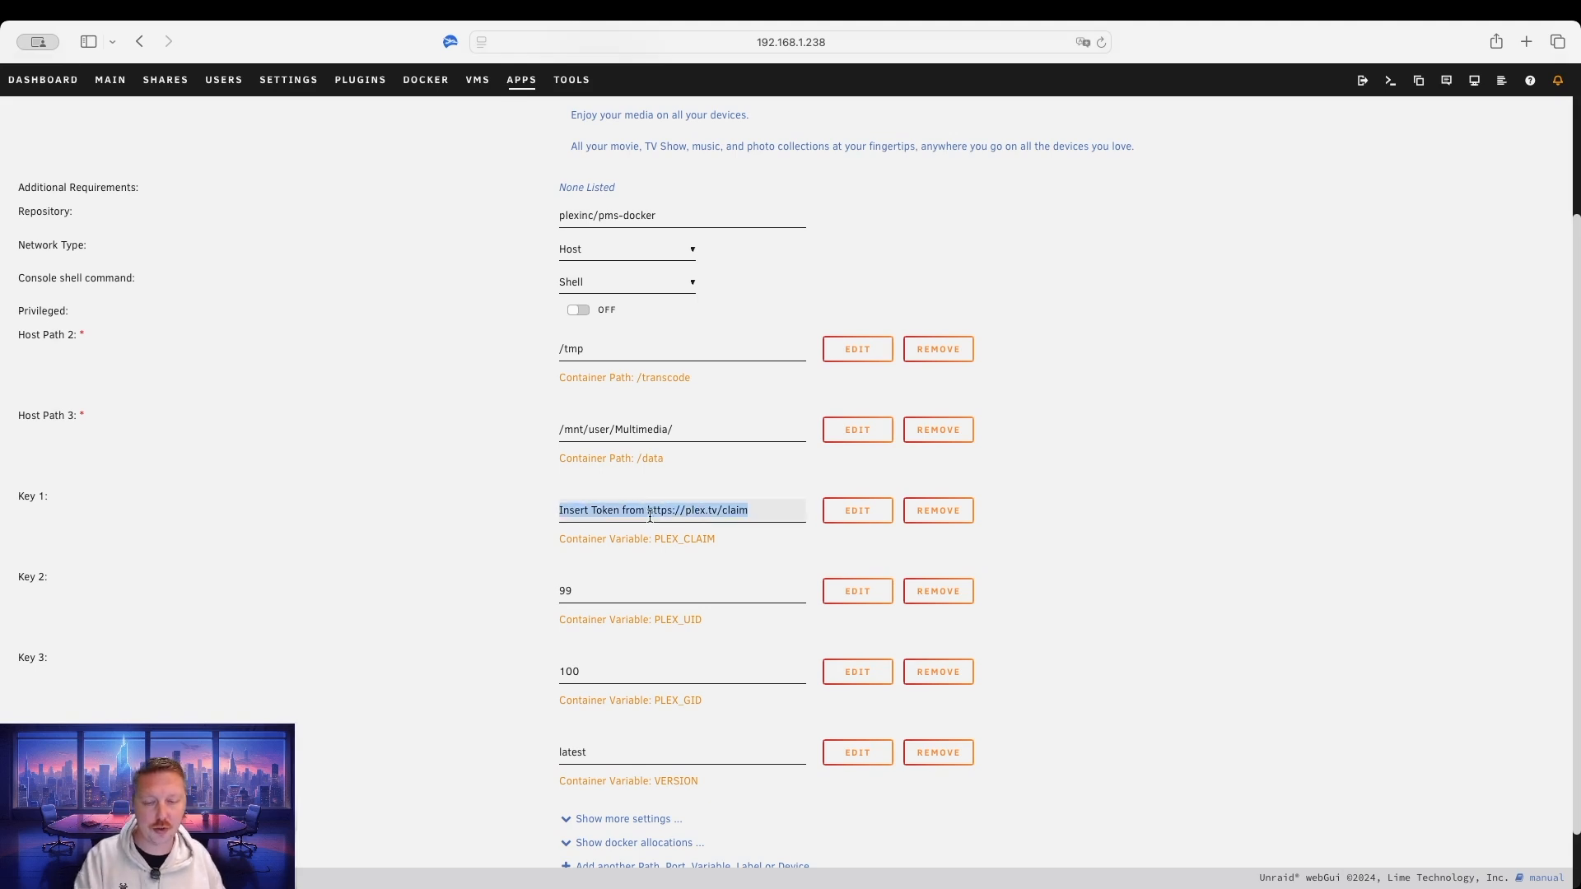
{"action": "key", "text": "BackSpace"}
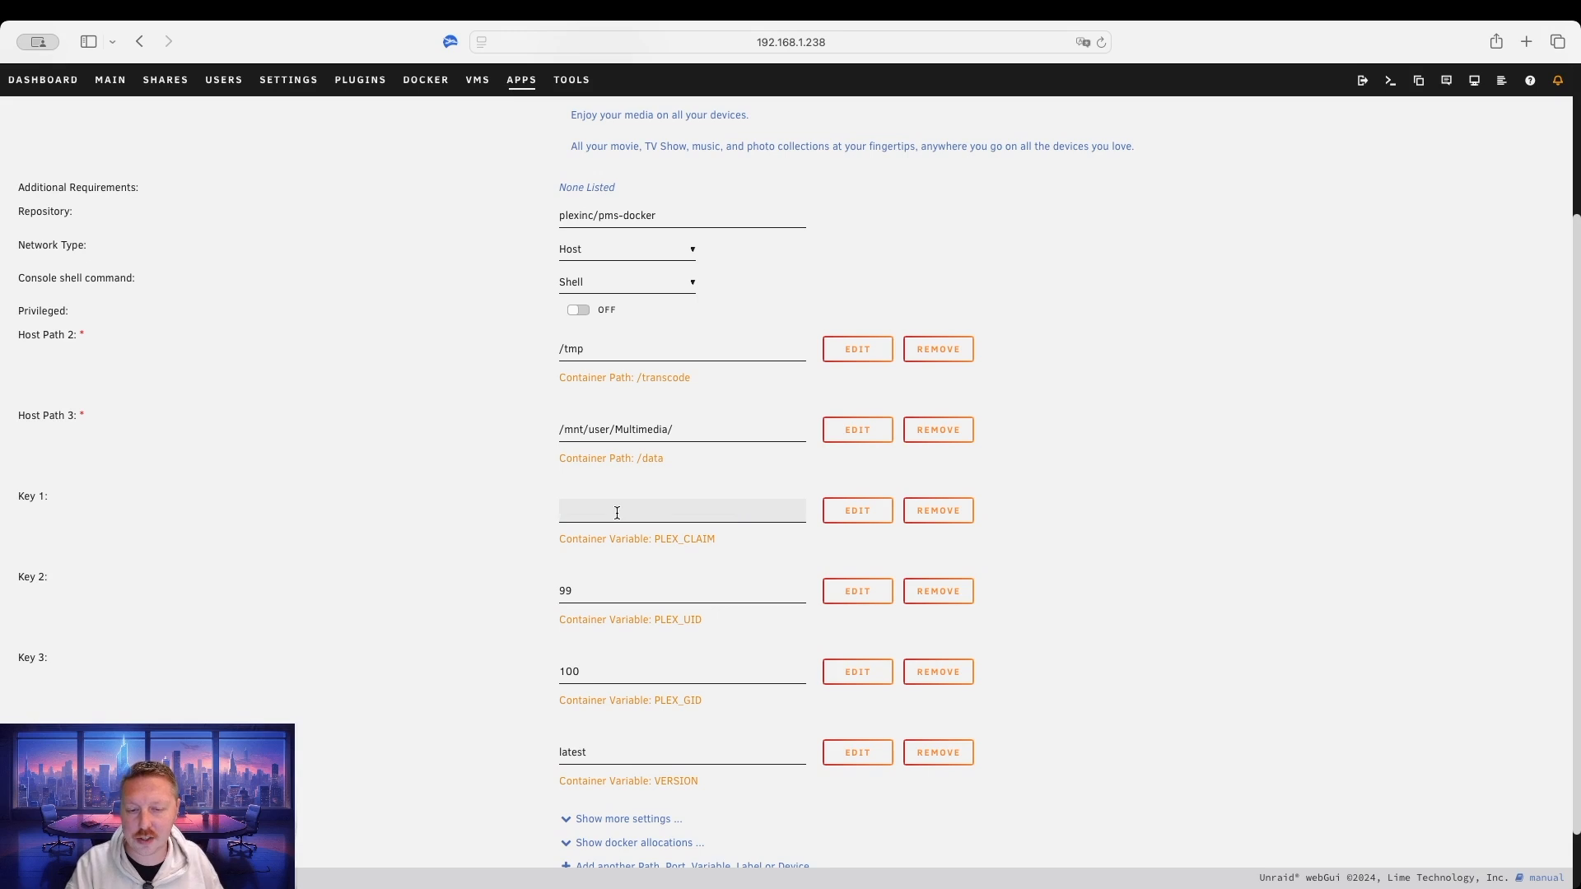
{"action": "left_click", "coordinate": [478, 513]}
{"action": "scroll", "coordinate": [491, 525], "scroll_direction": "down", "scroll_amount": 2}
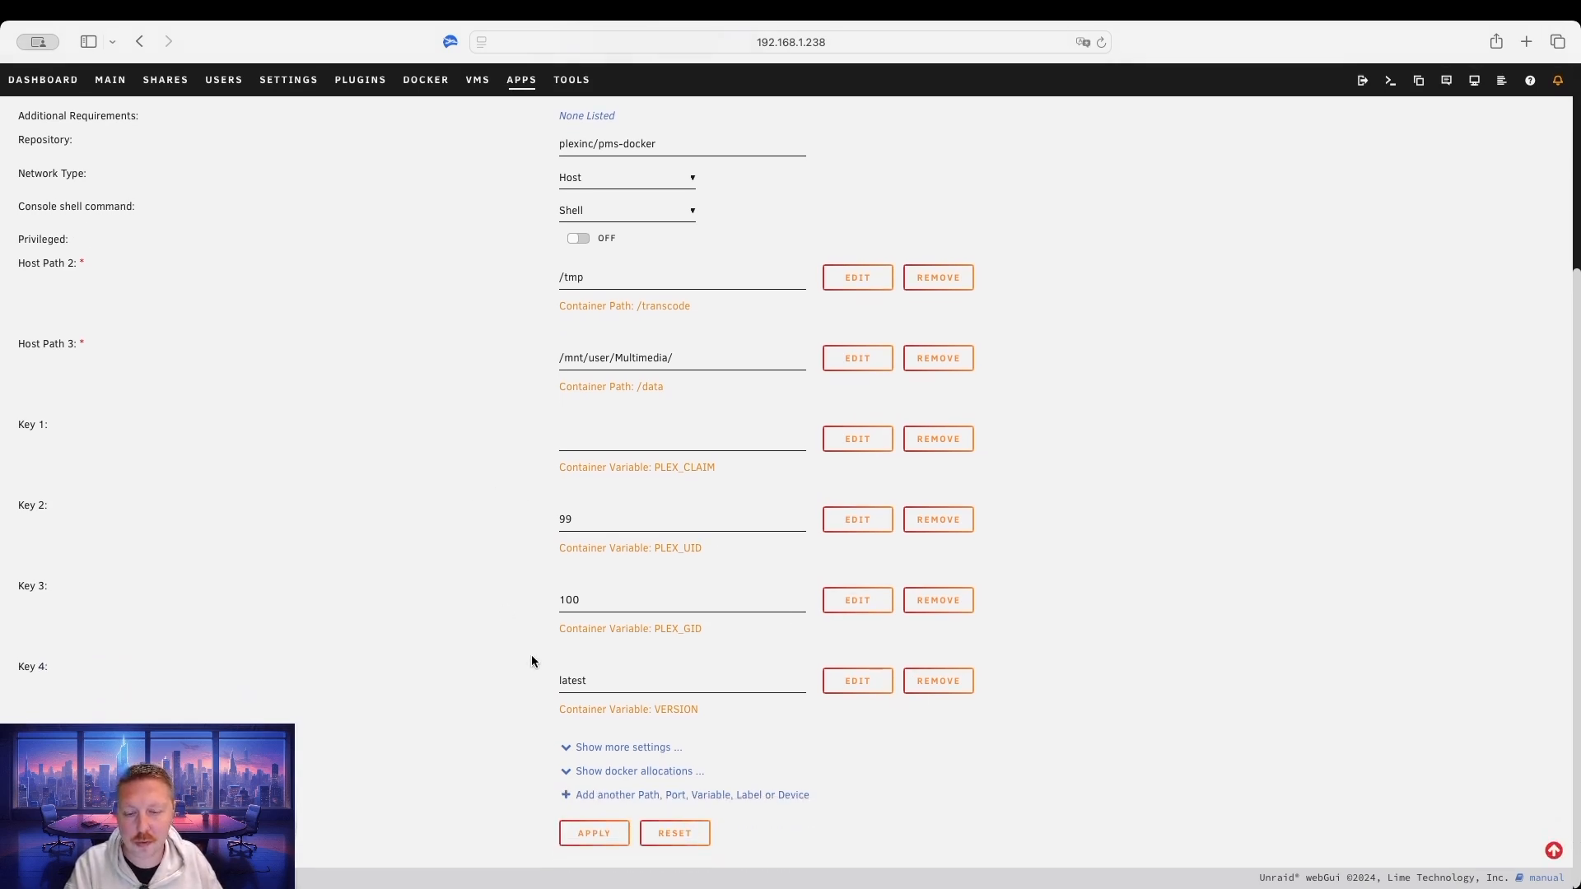
Create the Plex container, then launch its WebUI from the Docker container list.
{"action": "left_click", "coordinate": [604, 834]}
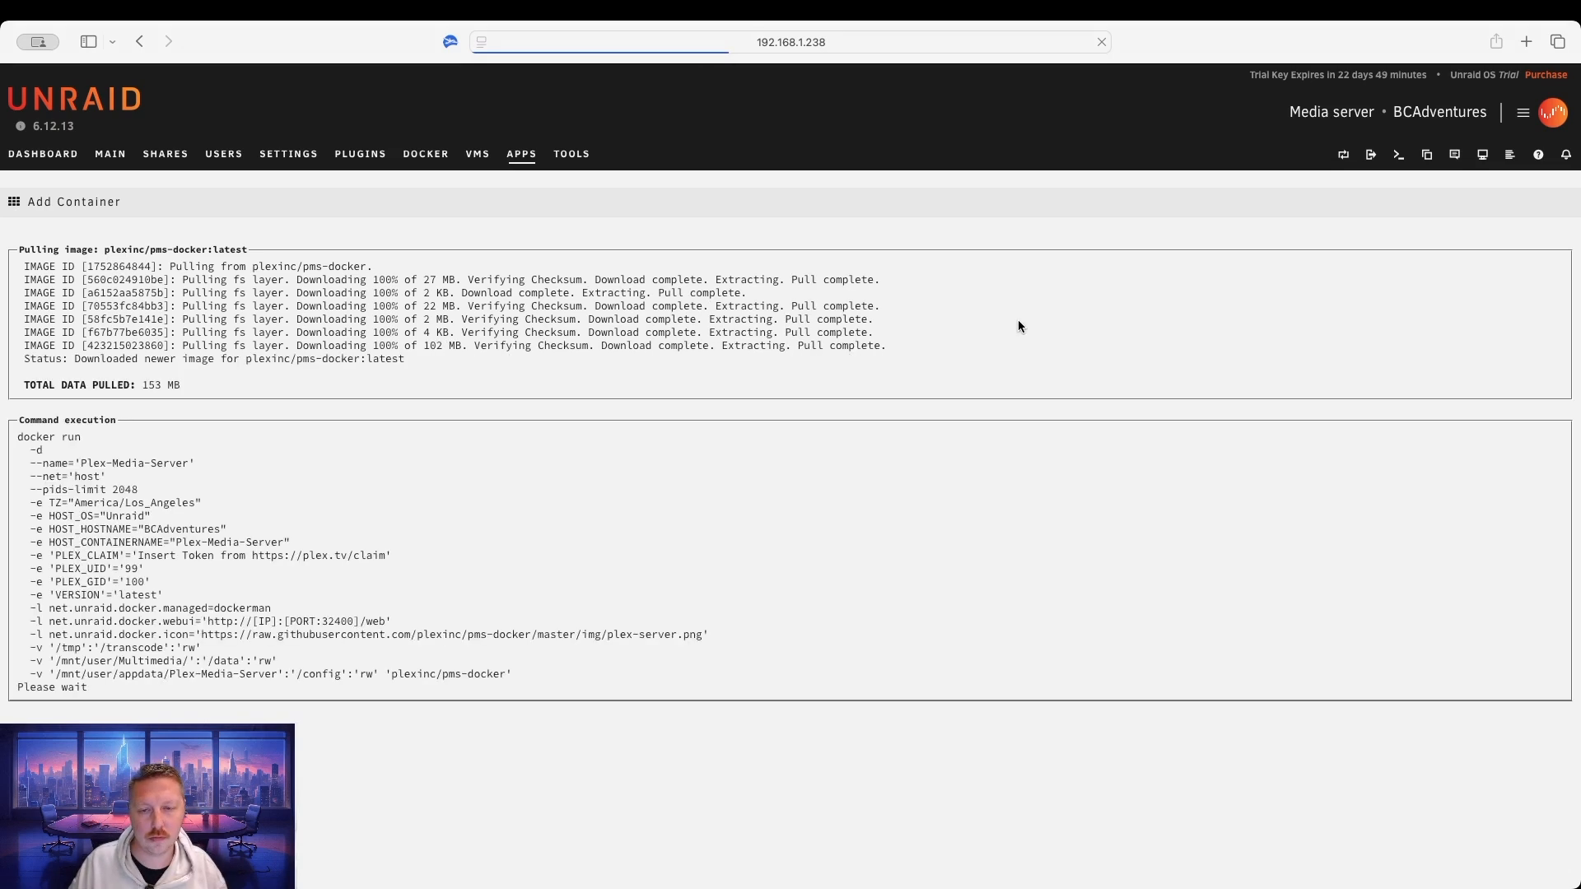
{"action": "left_click", "coordinate": [788, 759]}
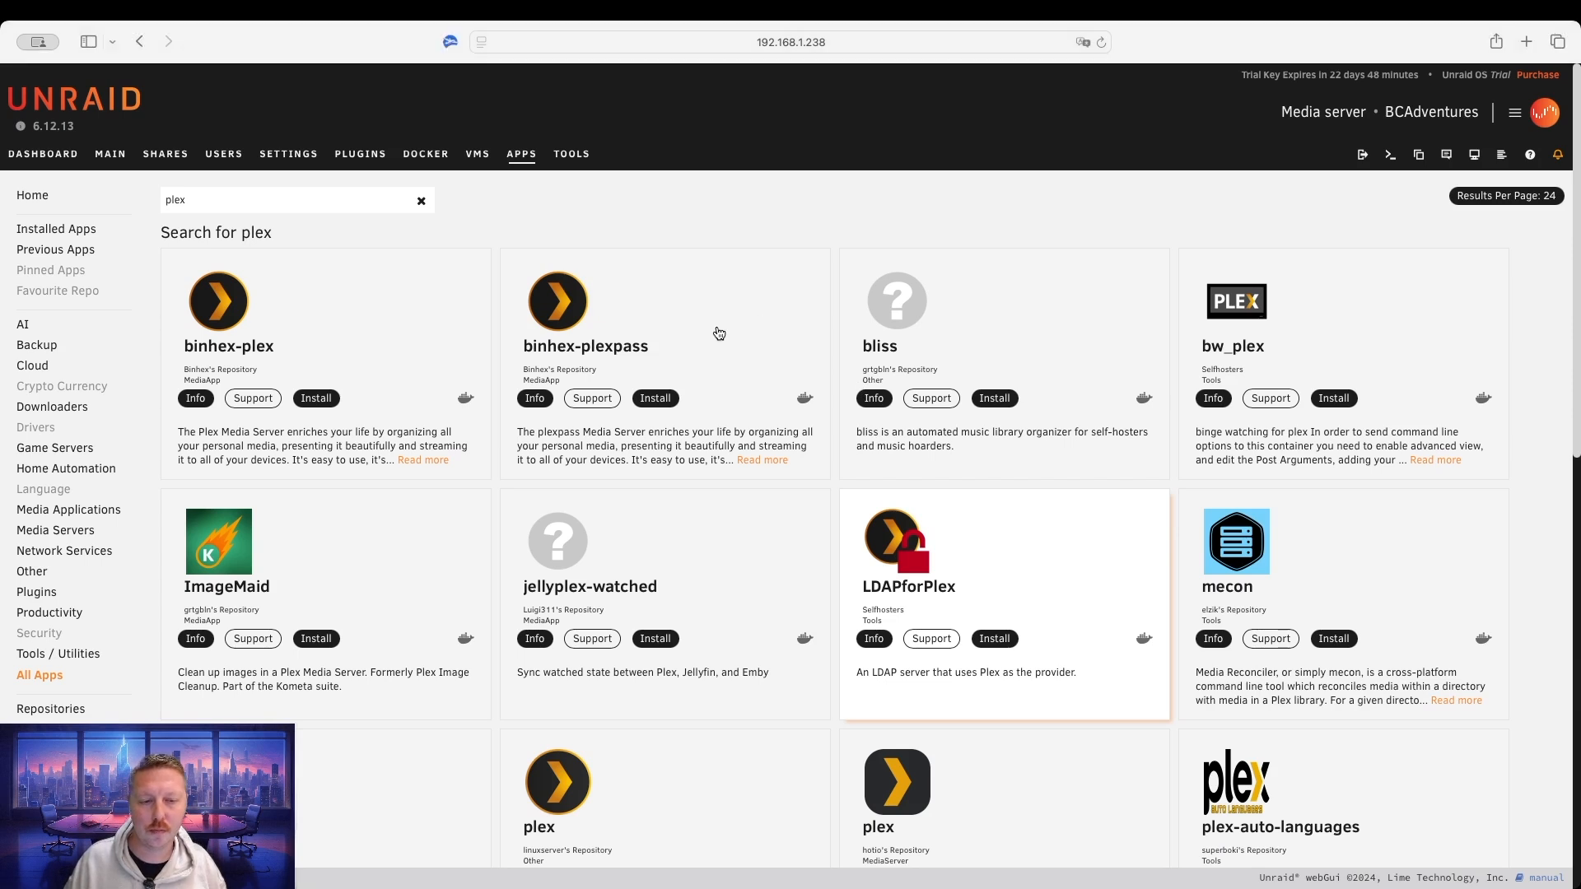
{"action": "left_click", "coordinate": [407, 158]}
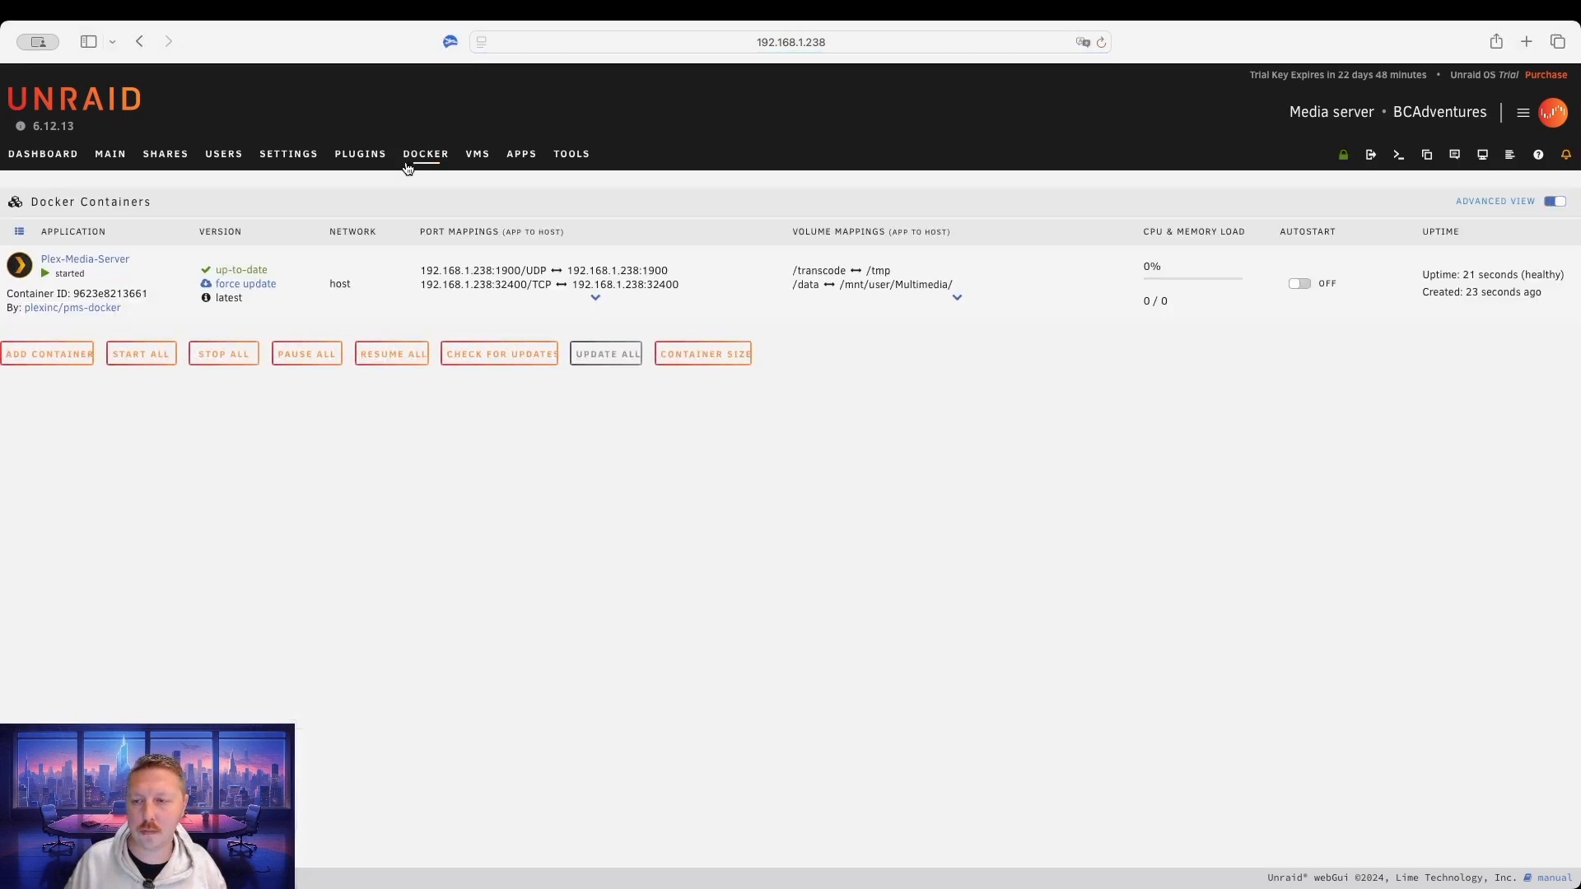
{"action": "left_click", "coordinate": [57, 279]}
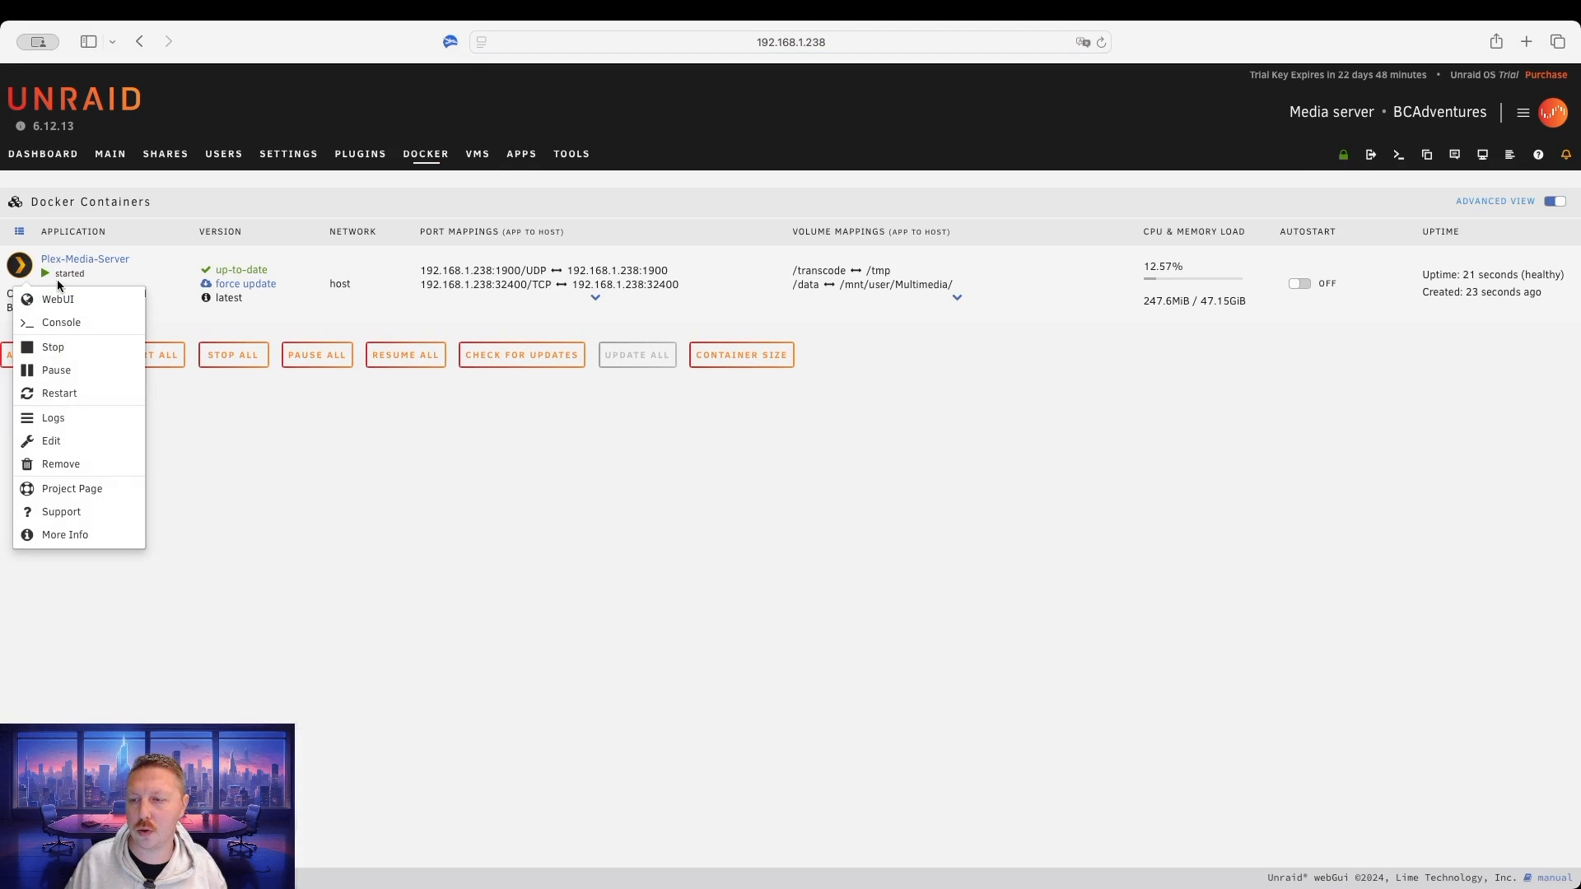
{"action": "left_click", "coordinate": [107, 299]}
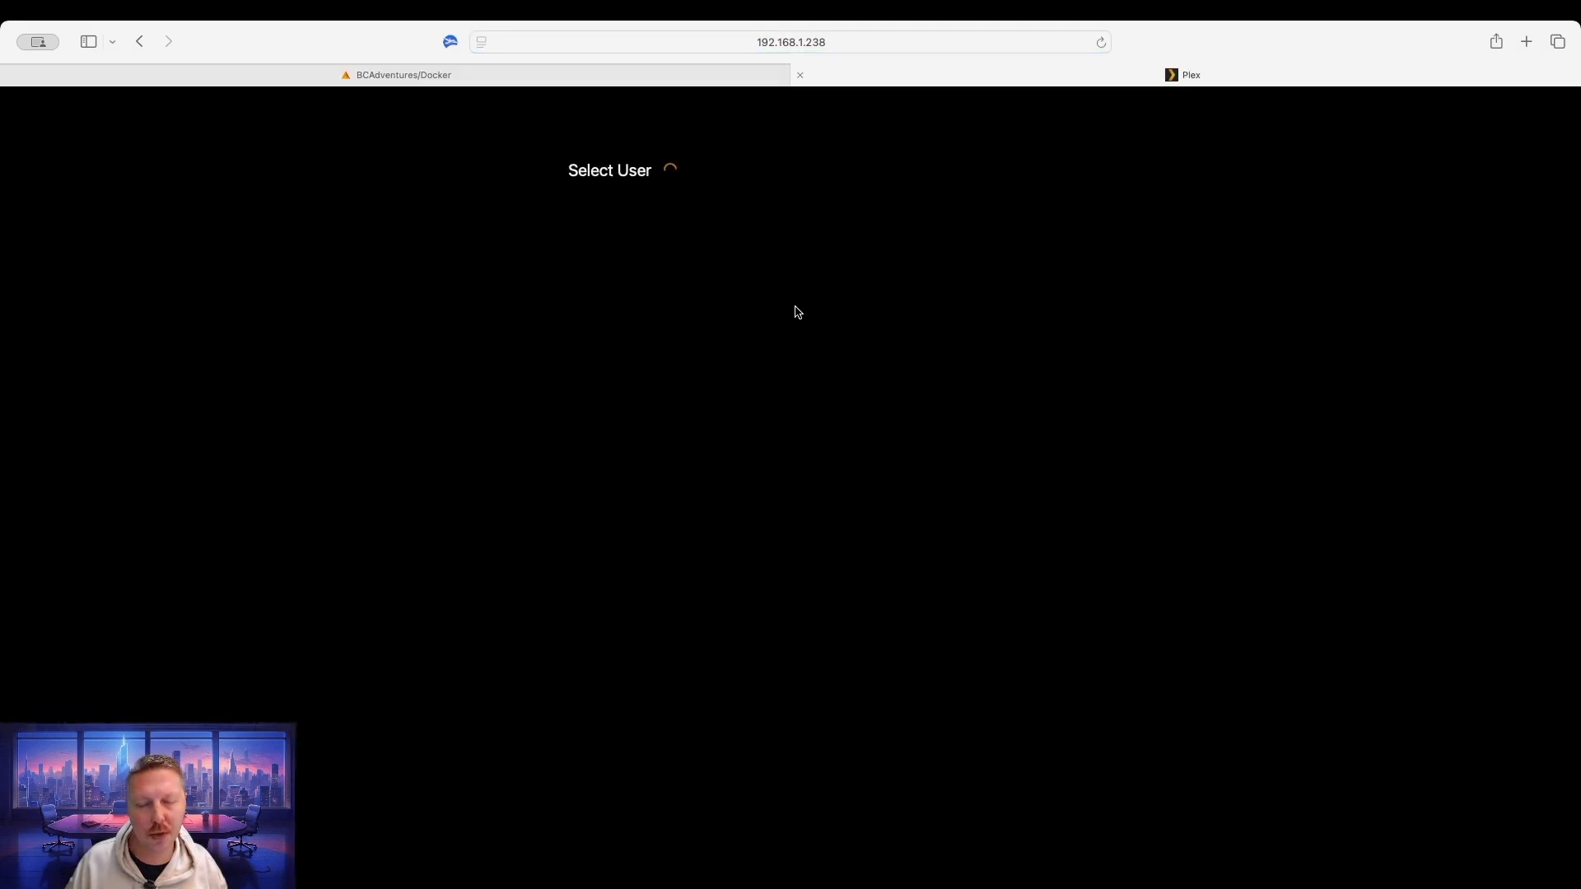
Sign in to Plex with the user profile's PIN and keep BCAdventures as the server name.
{"action": "left_click", "coordinate": [626, 264]}
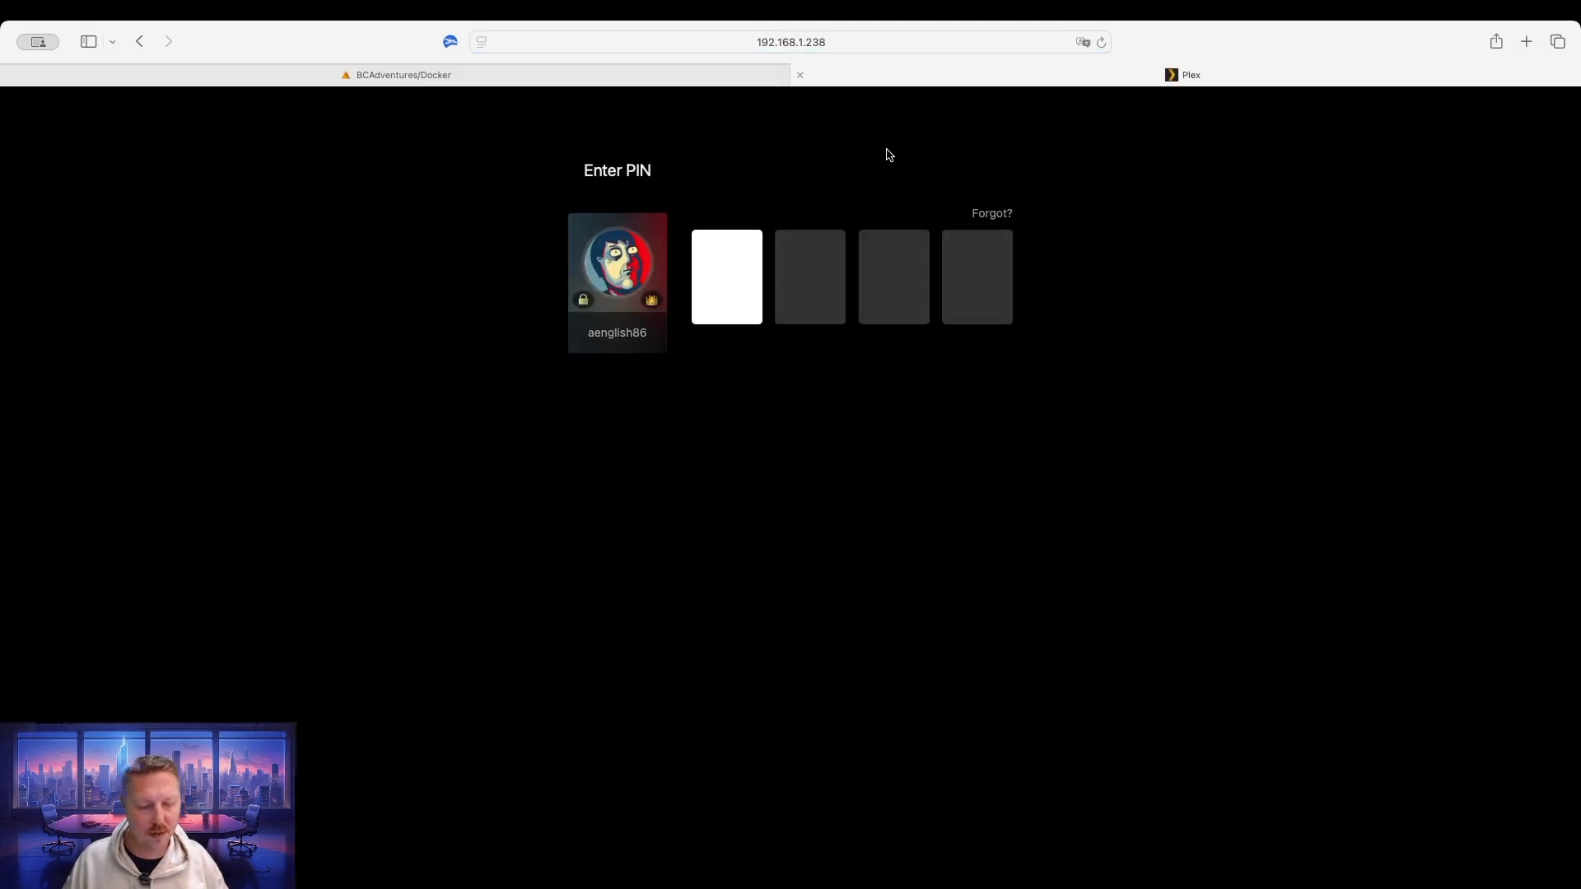
{"action": "type", "text": "****"}
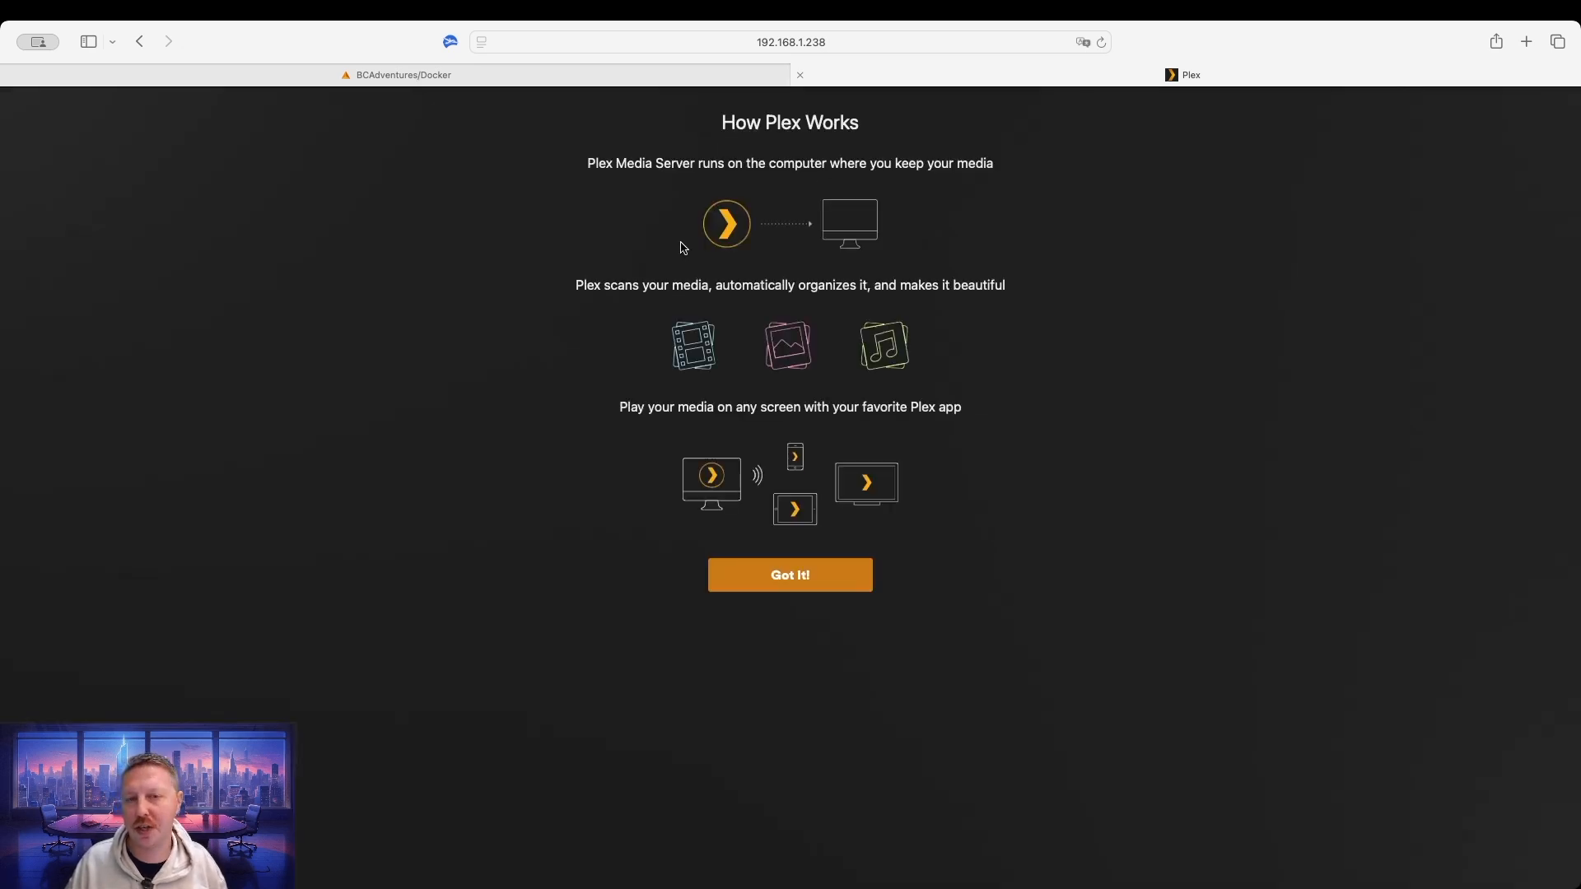
{"action": "left_click", "coordinate": [802, 583]}
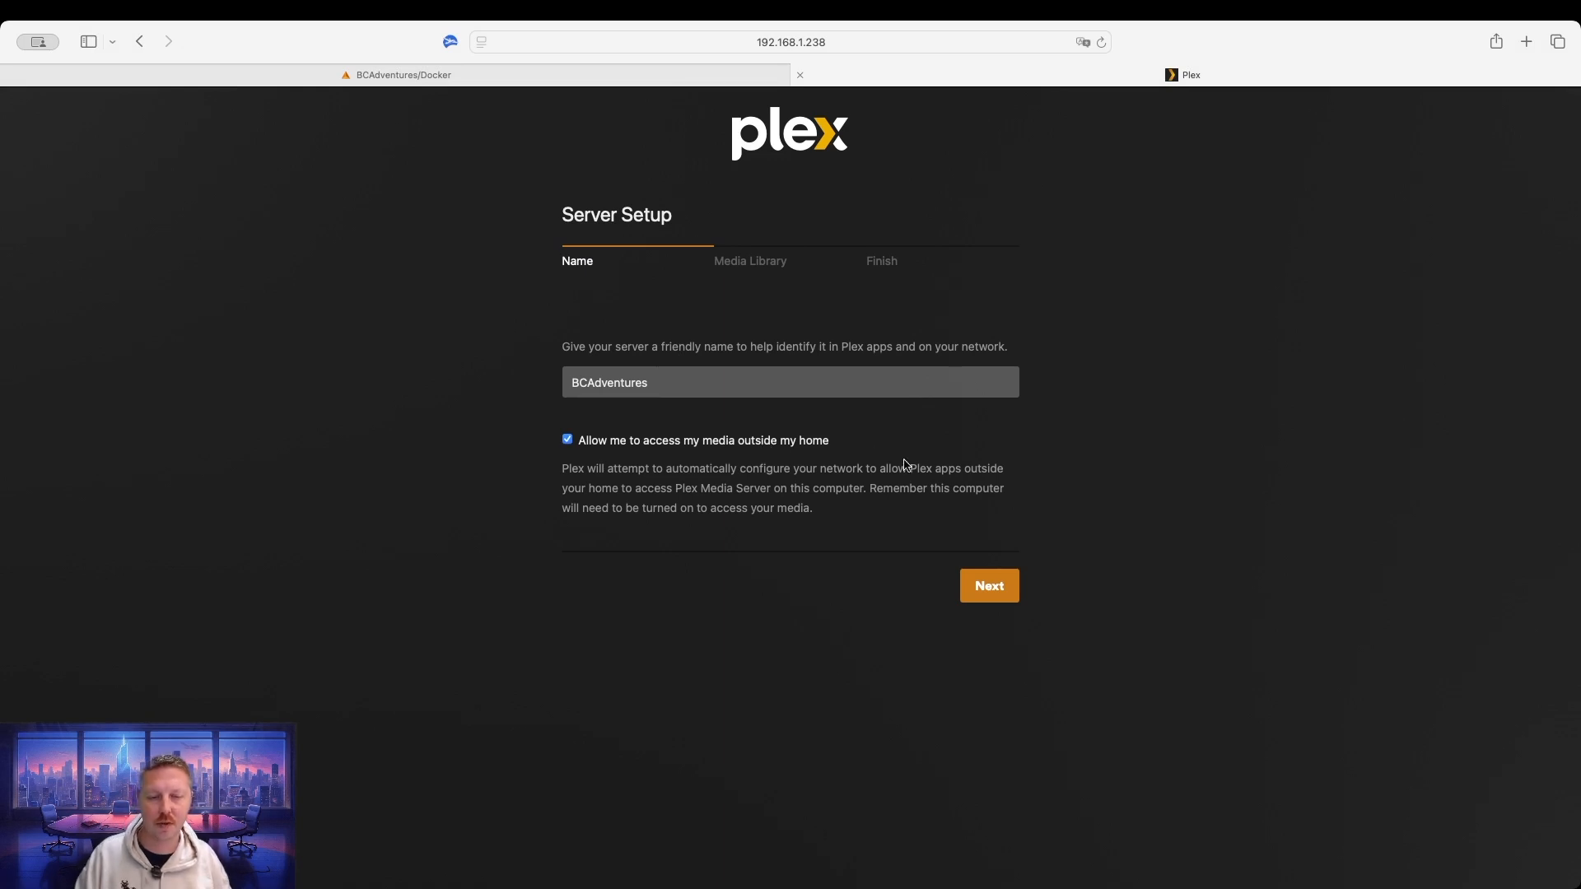
{"action": "left_click", "coordinate": [974, 582]}
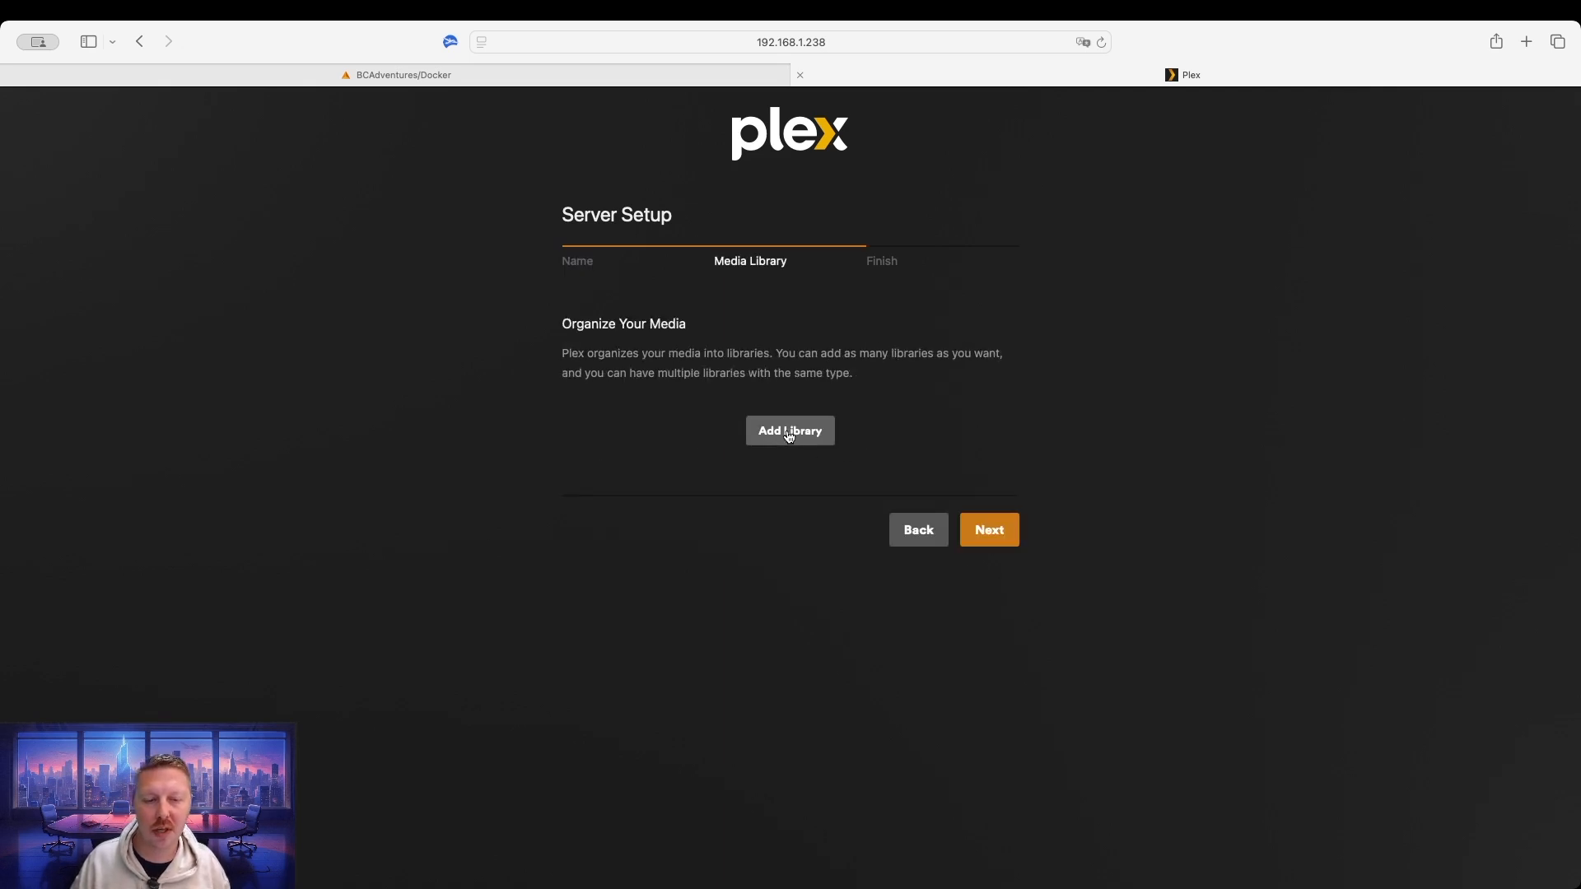
Add a Movies library whose media folder is /data.
{"action": "left_click", "coordinate": [796, 435]}
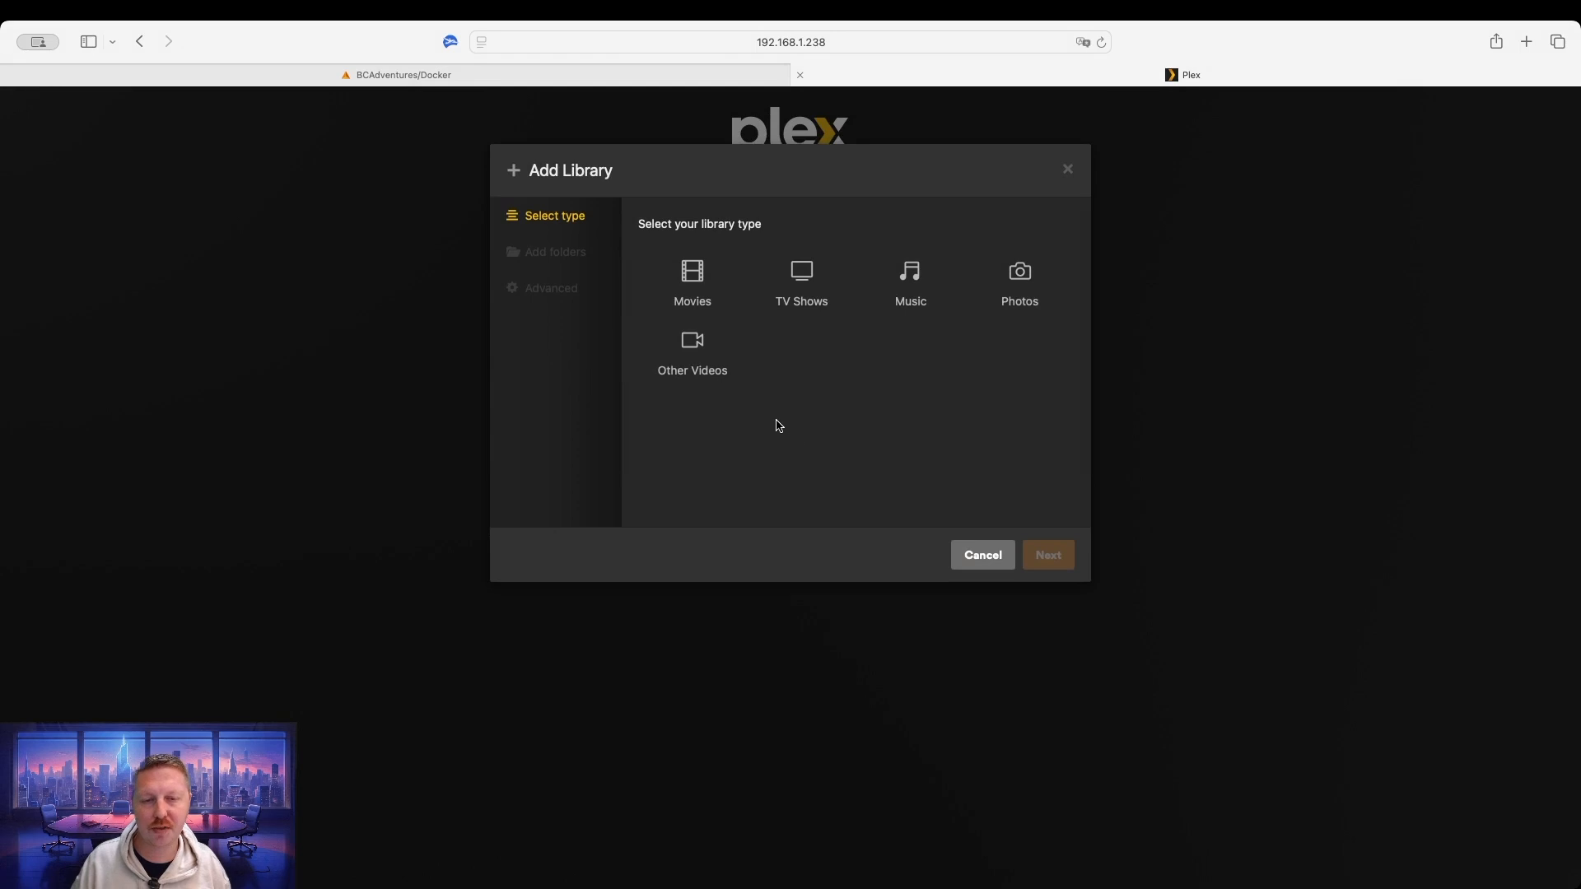
{"action": "left_click", "coordinate": [695, 280]}
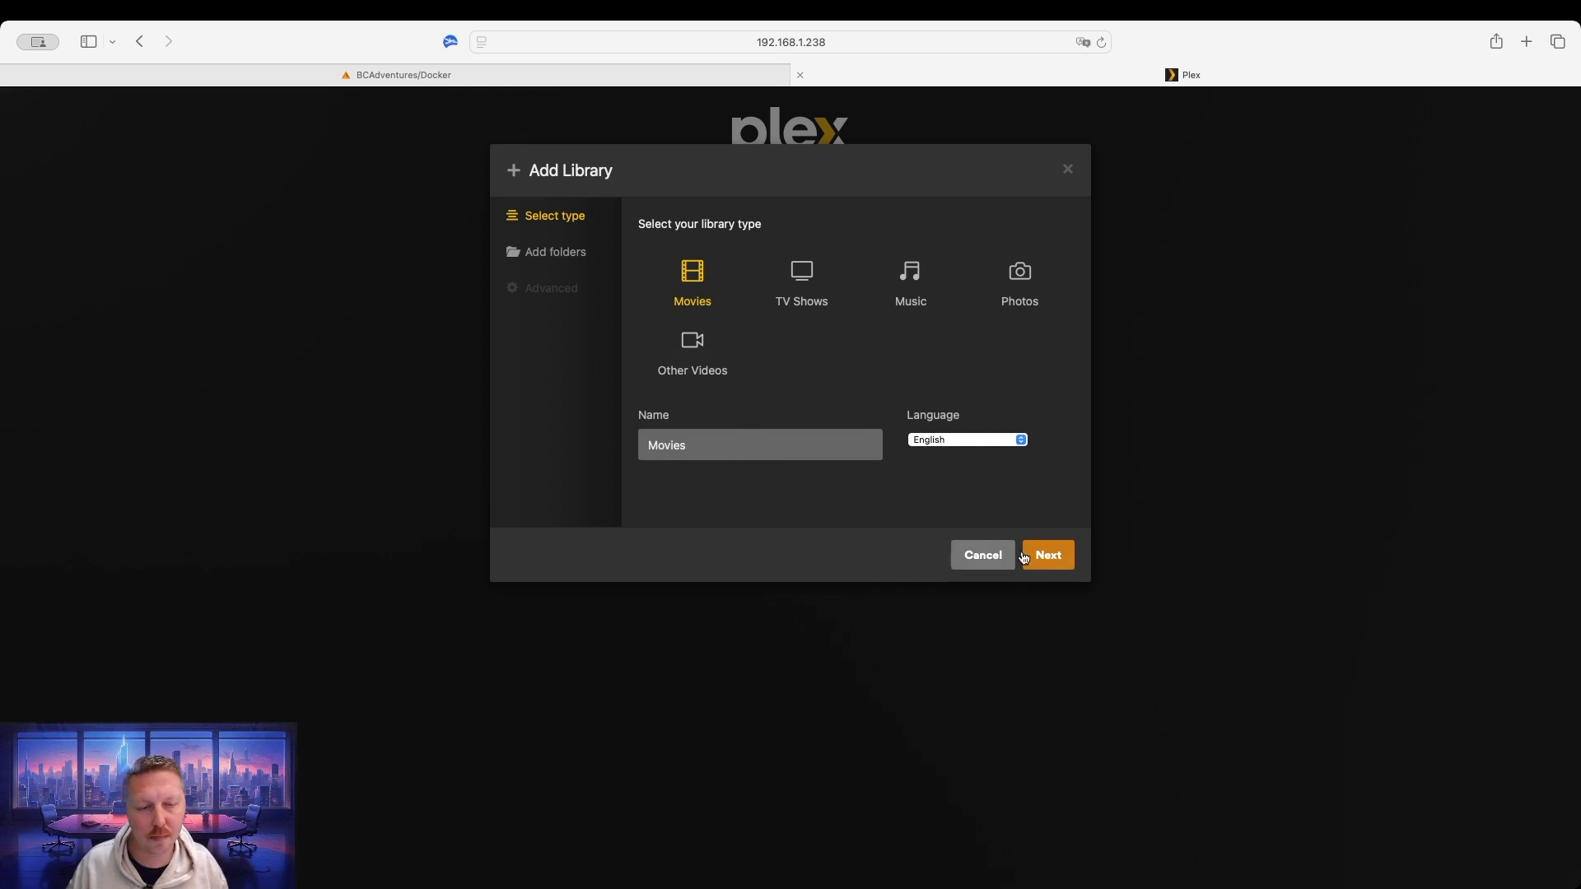
{"action": "left_click", "coordinate": [1053, 555]}
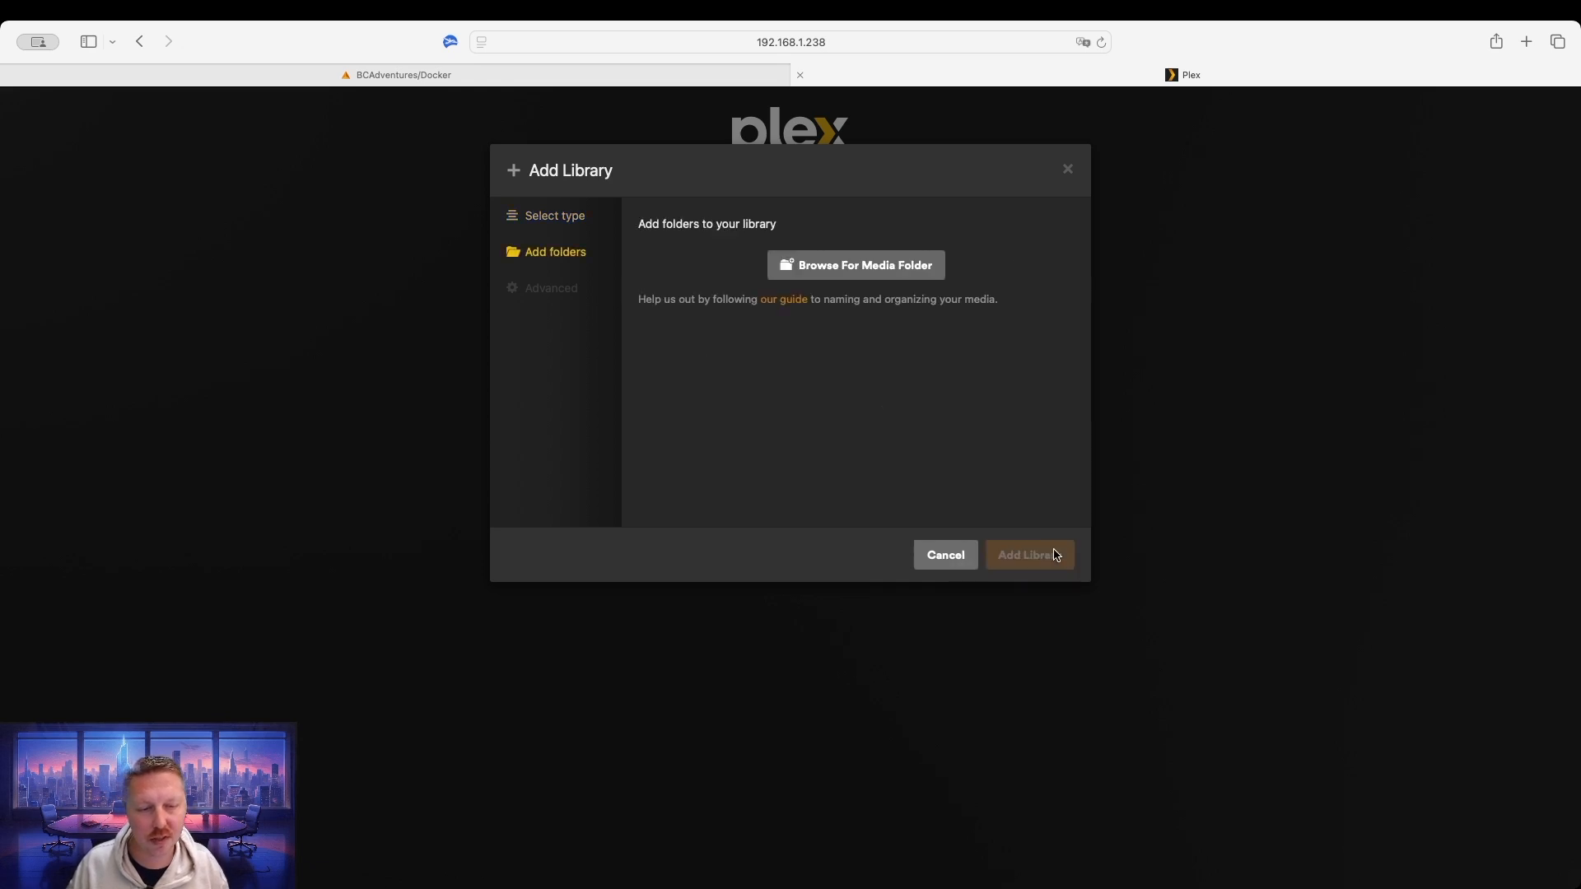
{"action": "left_click", "coordinate": [860, 268]}
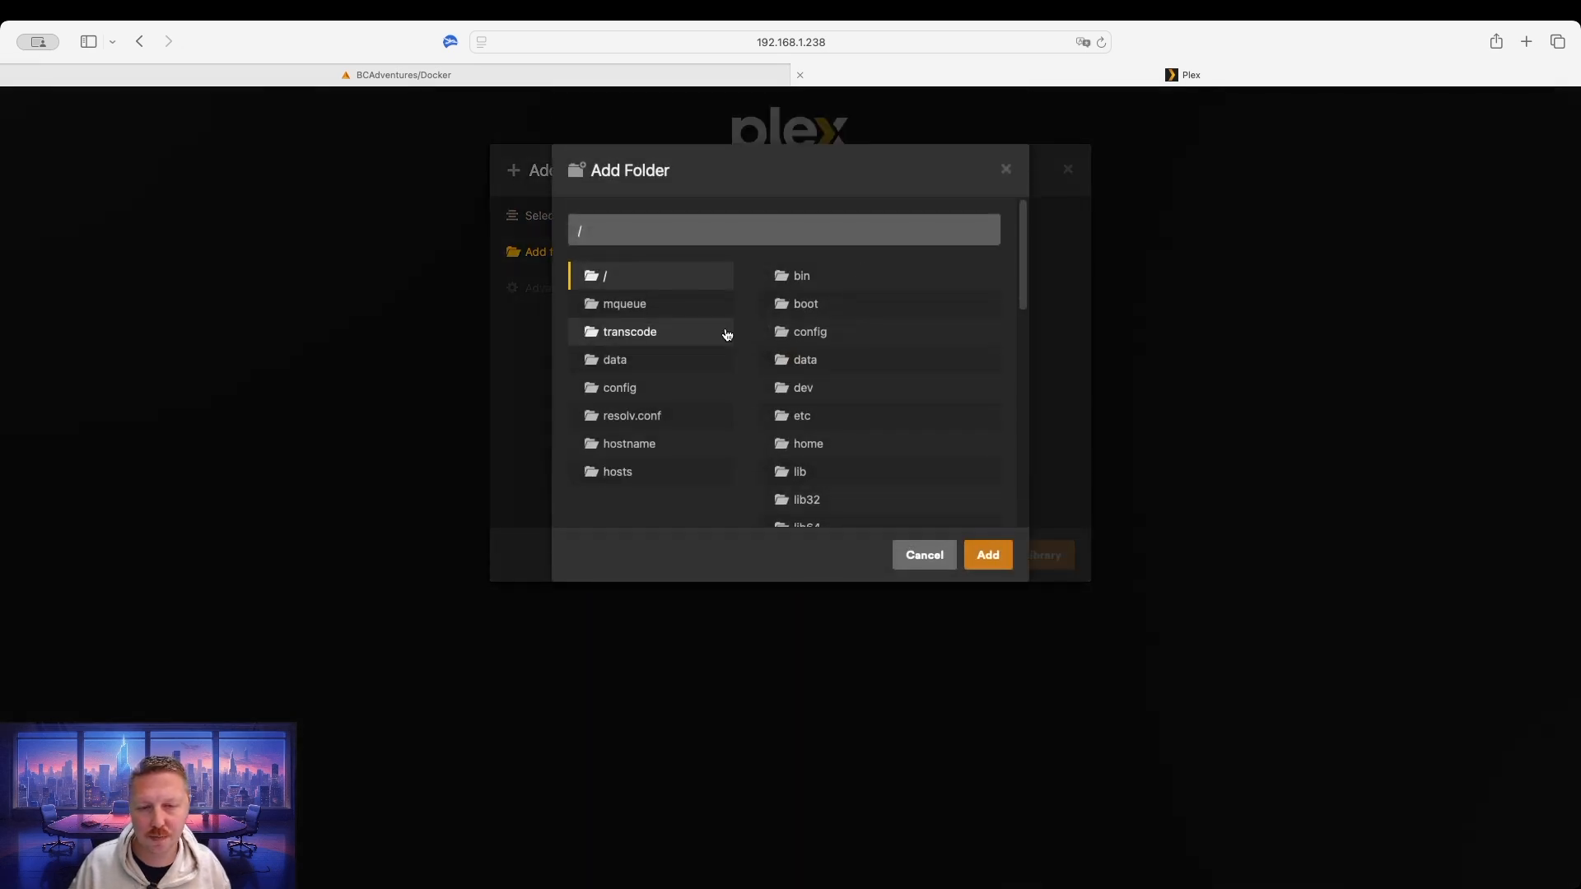
{"action": "left_click", "coordinate": [652, 365]}
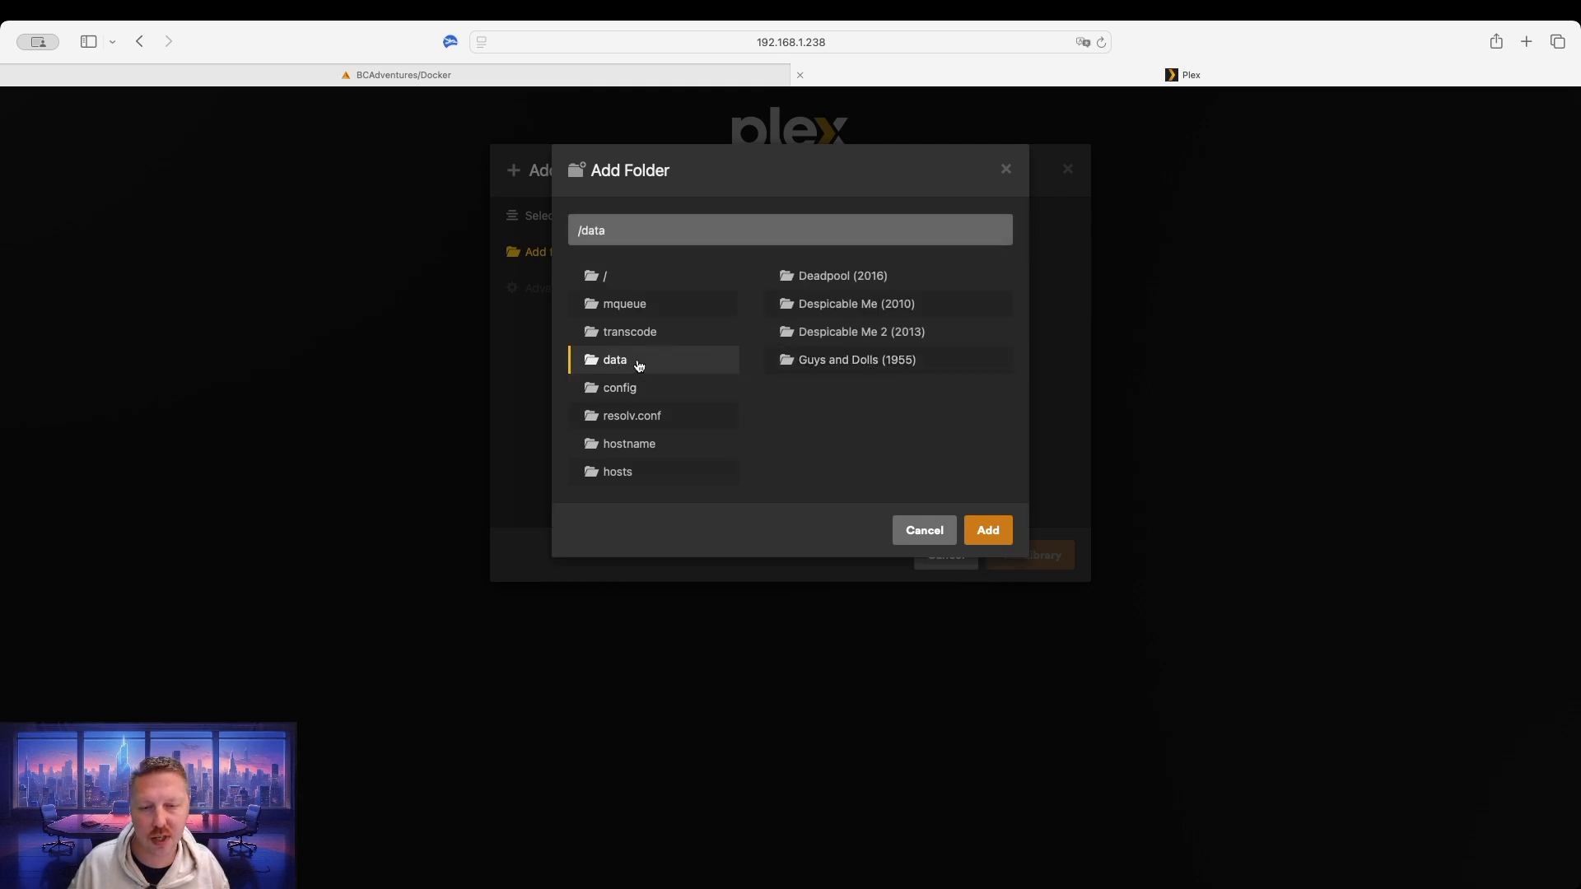
{"action": "left_click", "coordinate": [987, 532]}
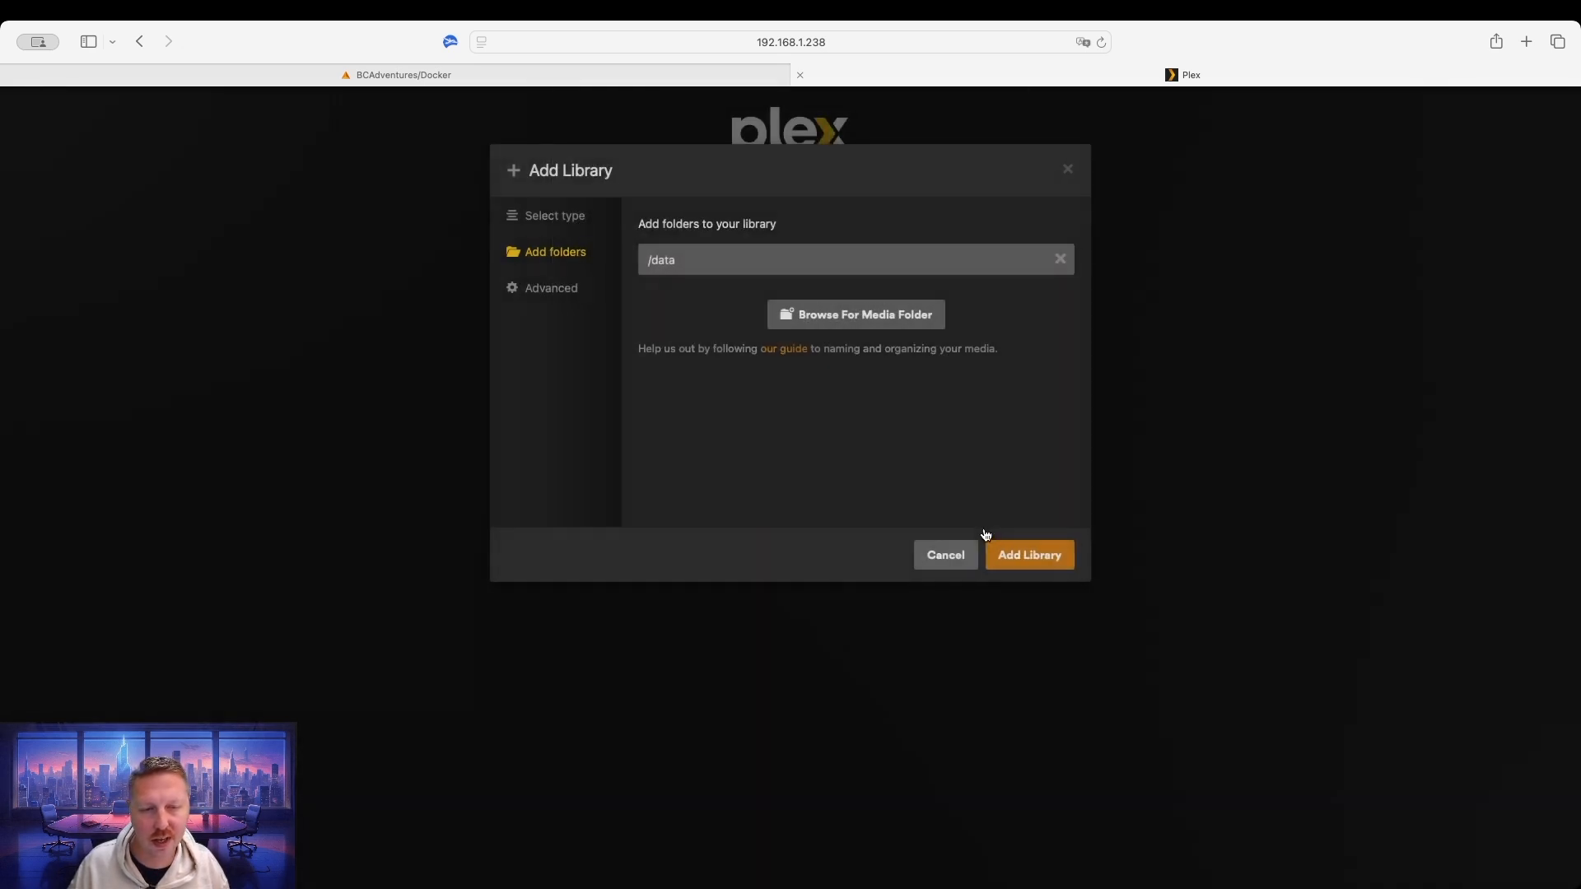
{"action": "left_click", "coordinate": [1027, 557]}
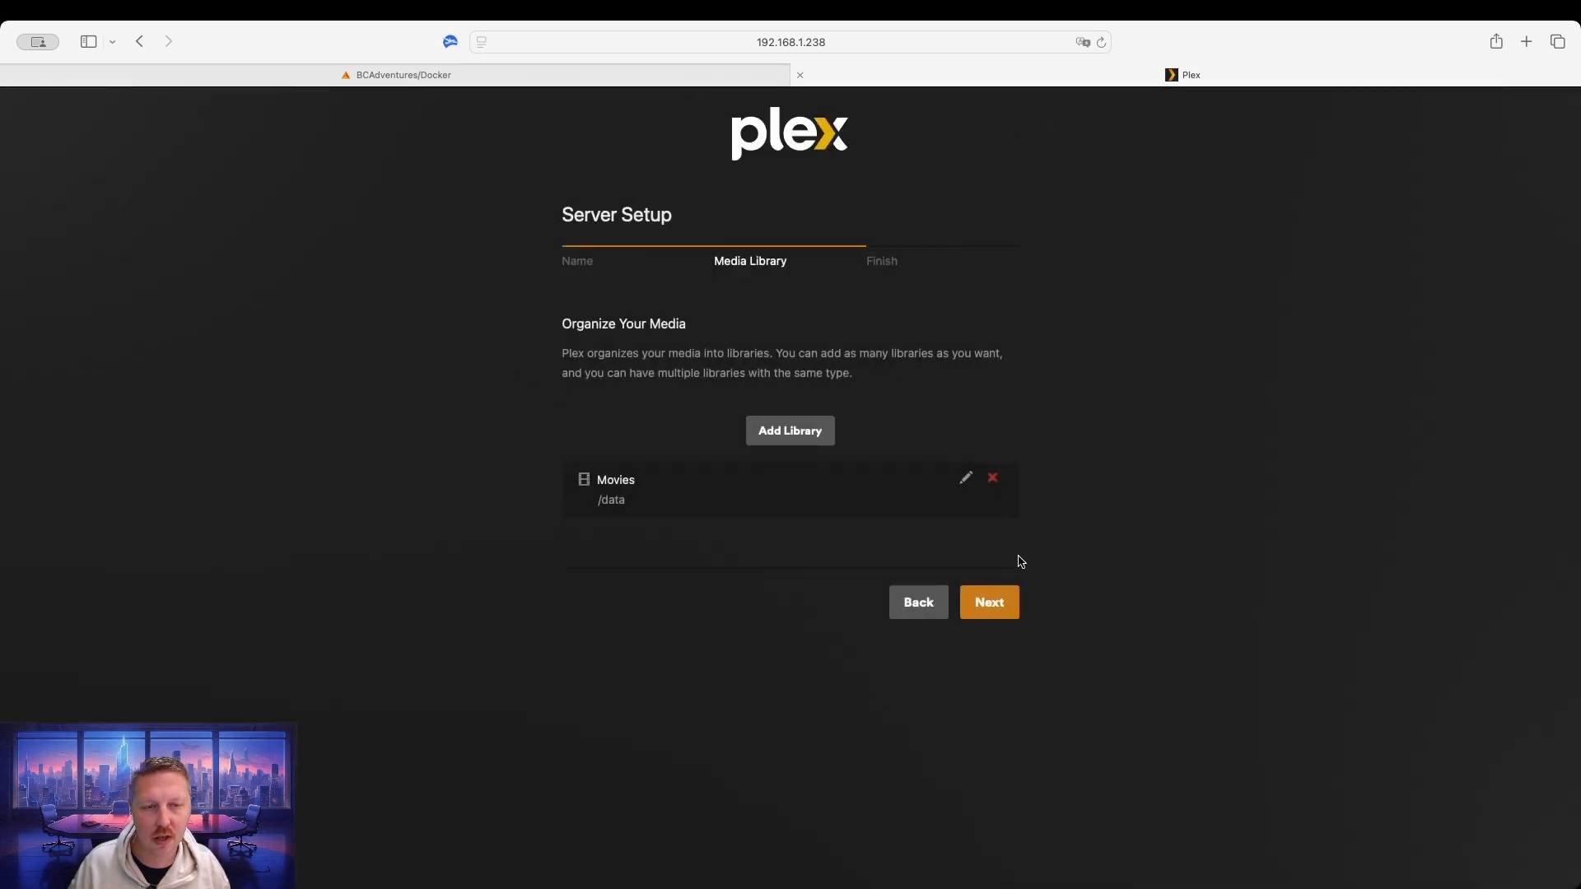
Cancel adding a second library and continue to the Finish step.
{"action": "left_click", "coordinate": [790, 438]}
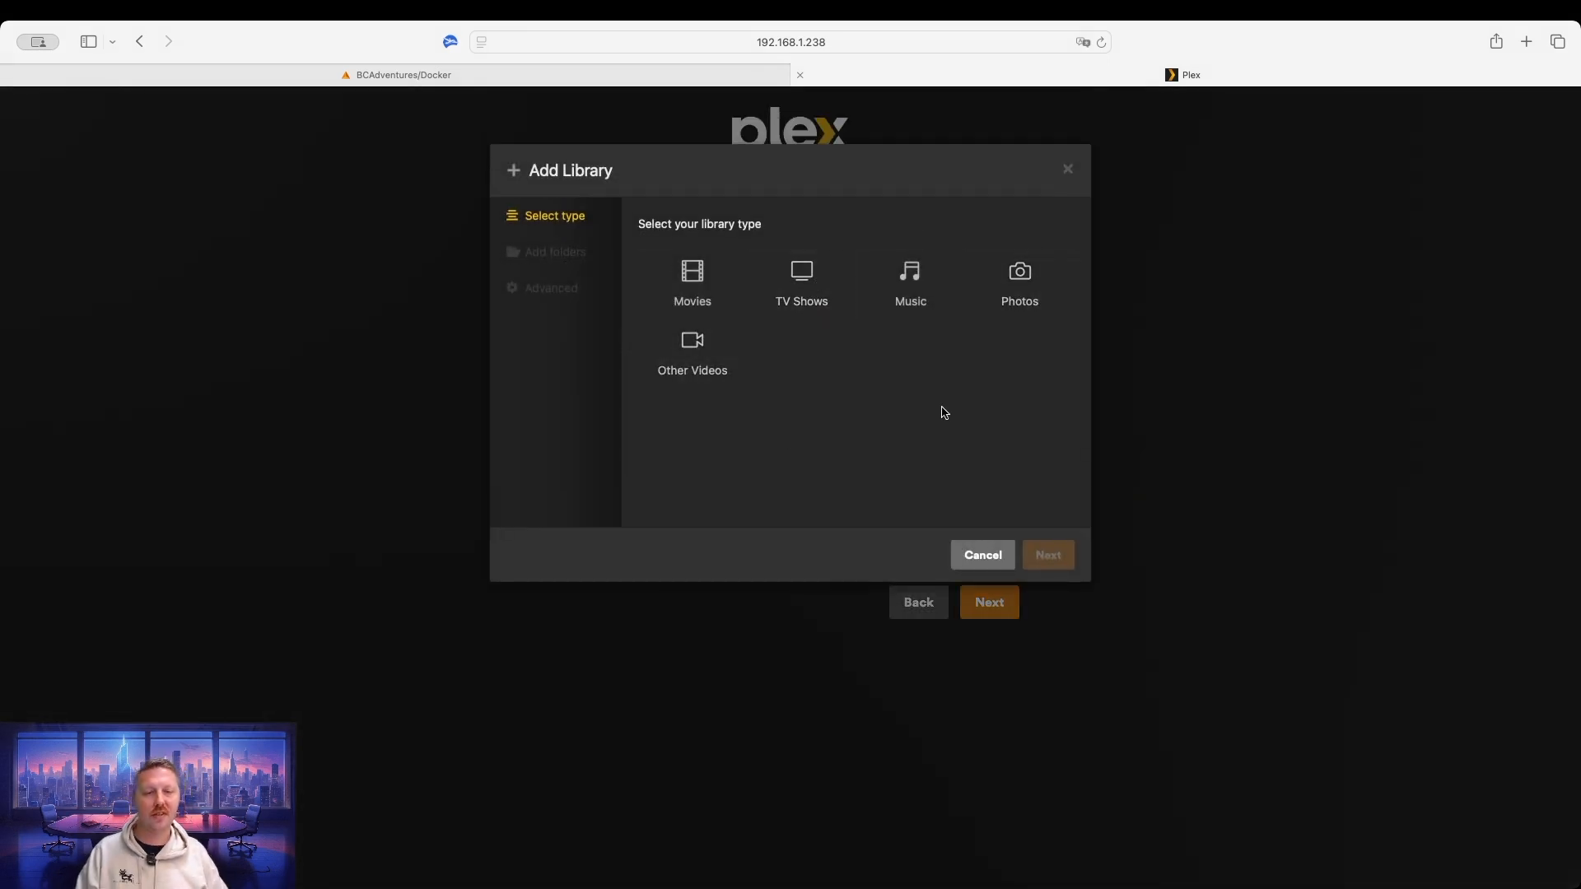
{"action": "left_click", "coordinate": [985, 555]}
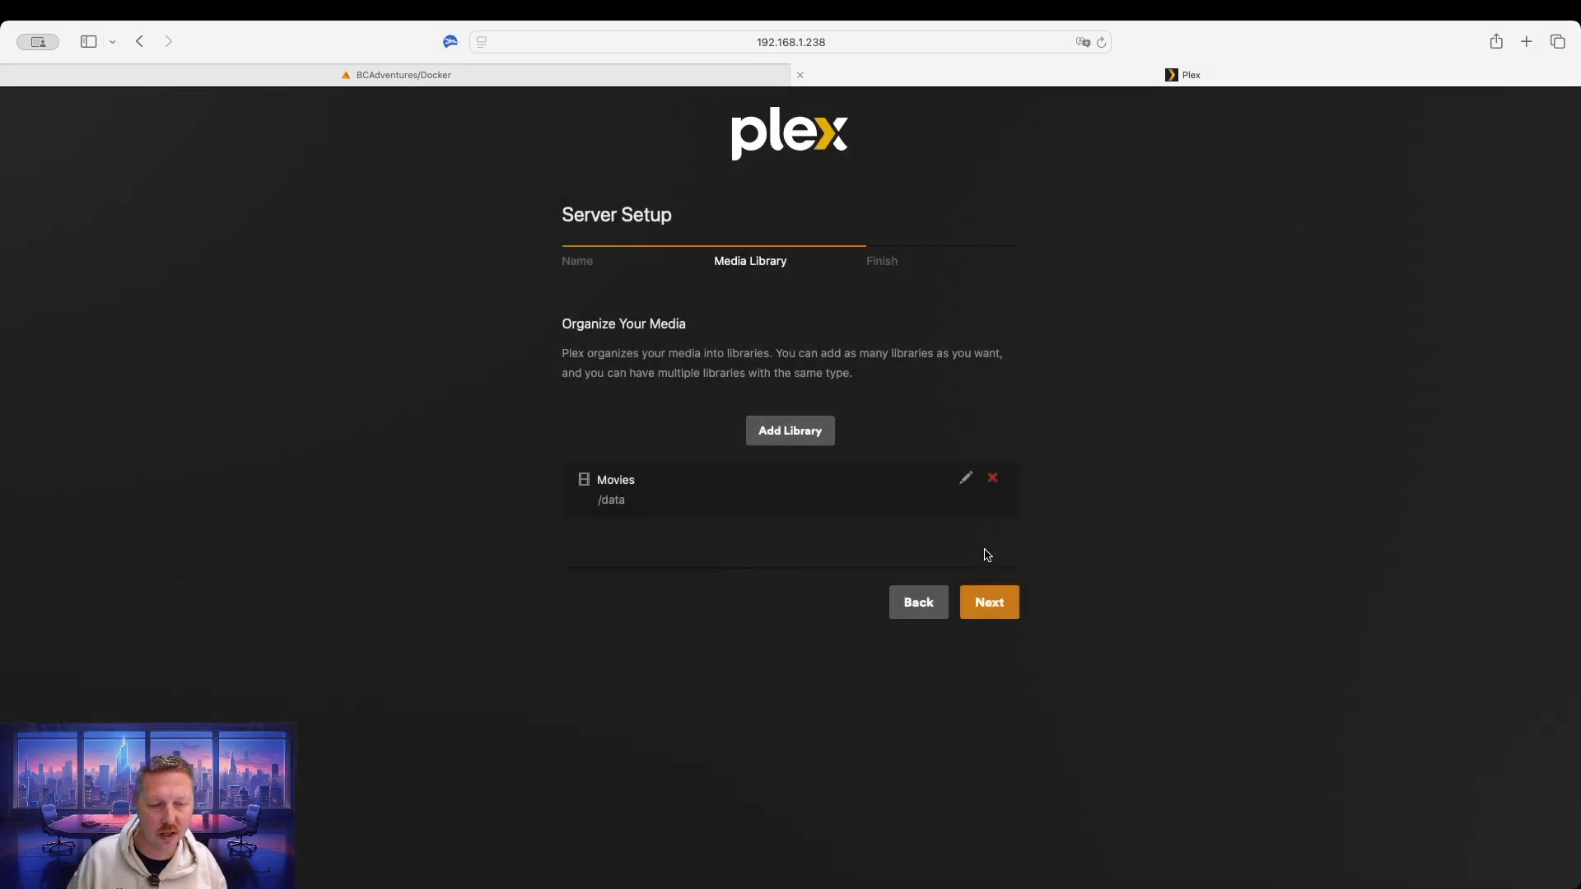
{"action": "left_click", "coordinate": [990, 611]}
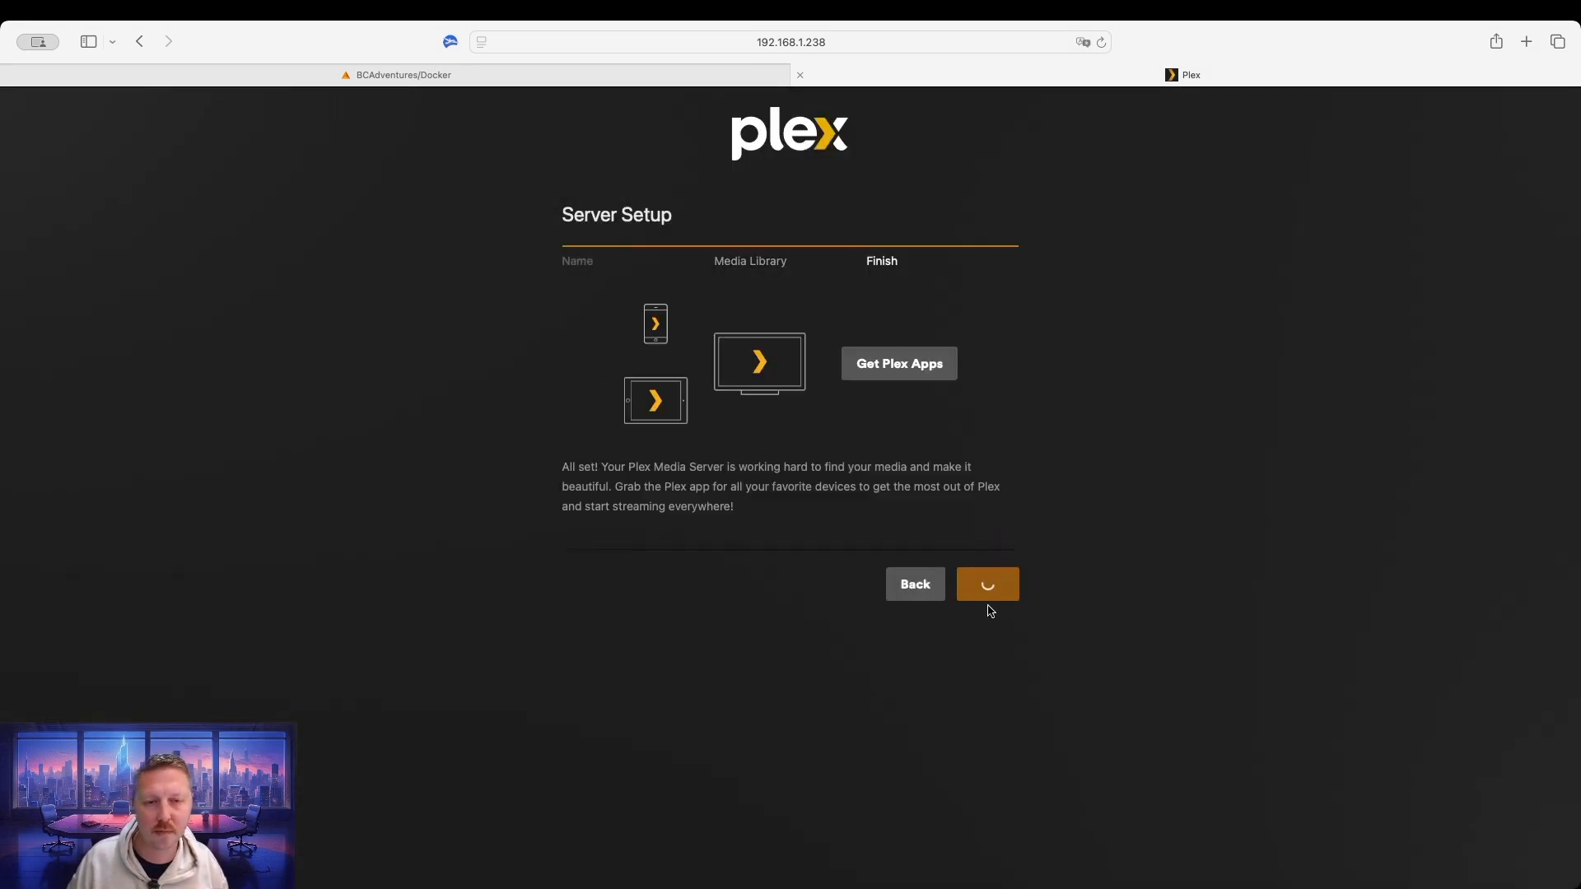
Browse the plex.tv downloads for Plex, Plex Photos, Plex Dash and platforms, then return to setup.
{"action": "left_click", "coordinate": [905, 369]}
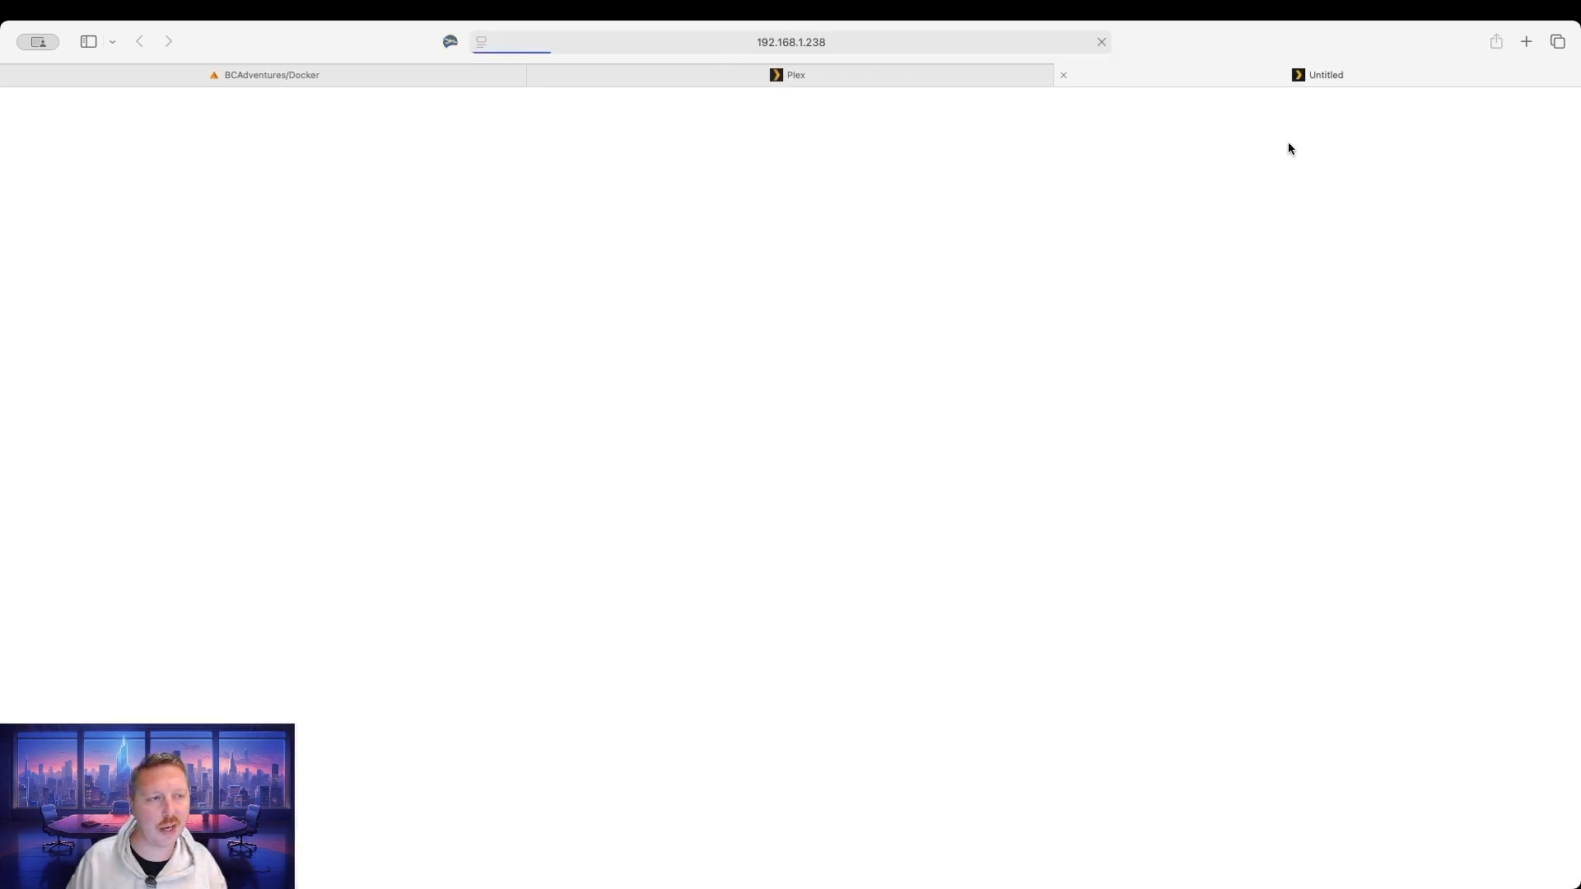
{"action": "scroll", "coordinate": [792, 485], "scroll_direction": "down", "scroll_amount": 3}
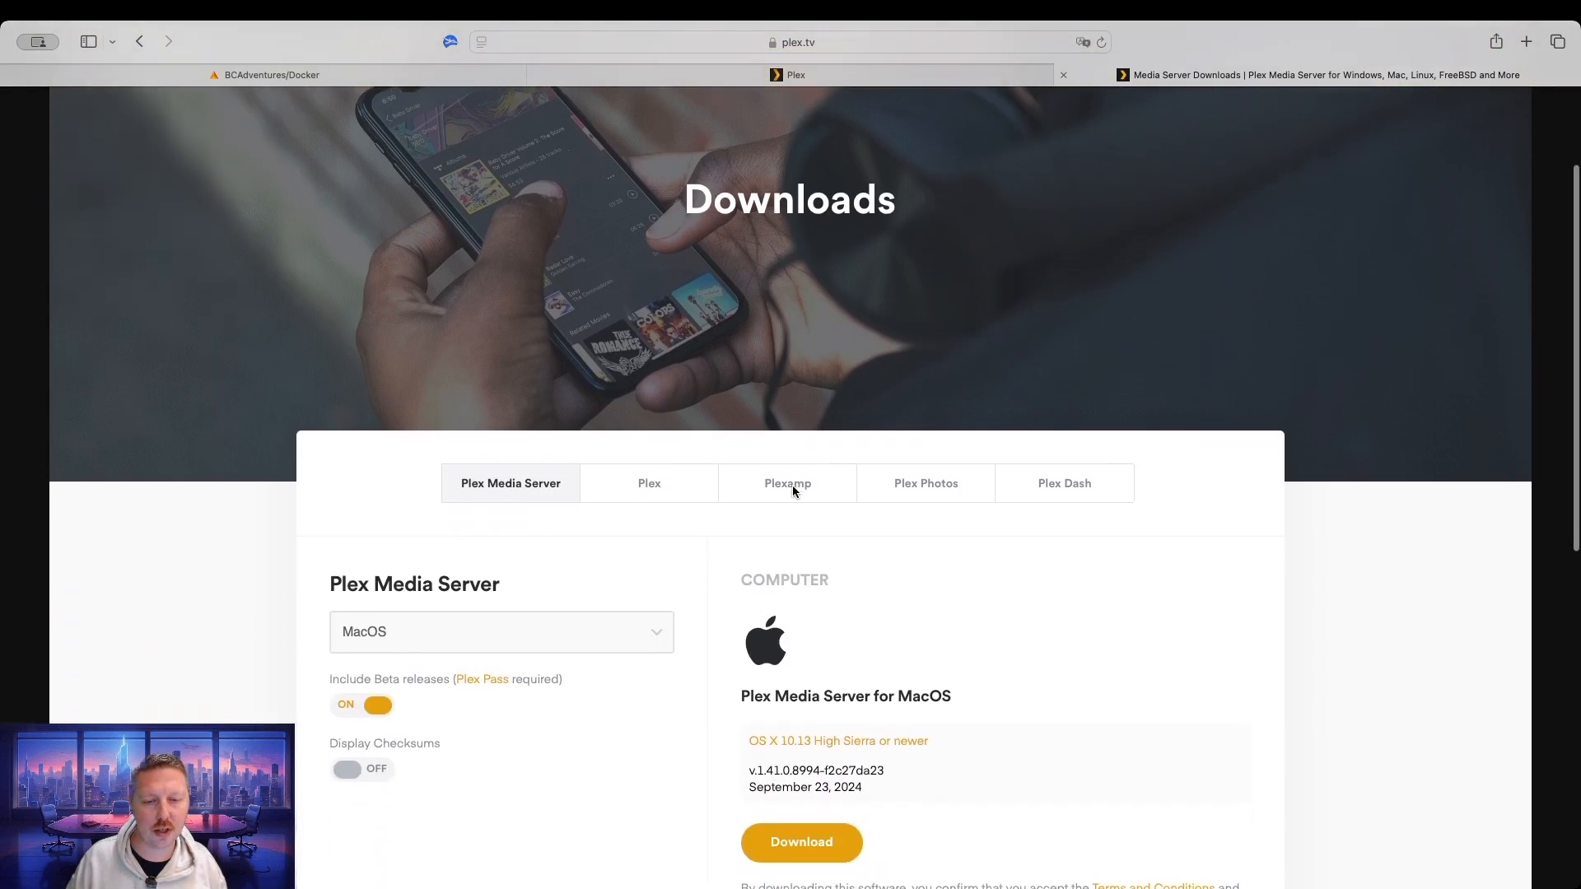
{"action": "scroll", "coordinate": [795, 490], "scroll_direction": "down", "scroll_amount": 3}
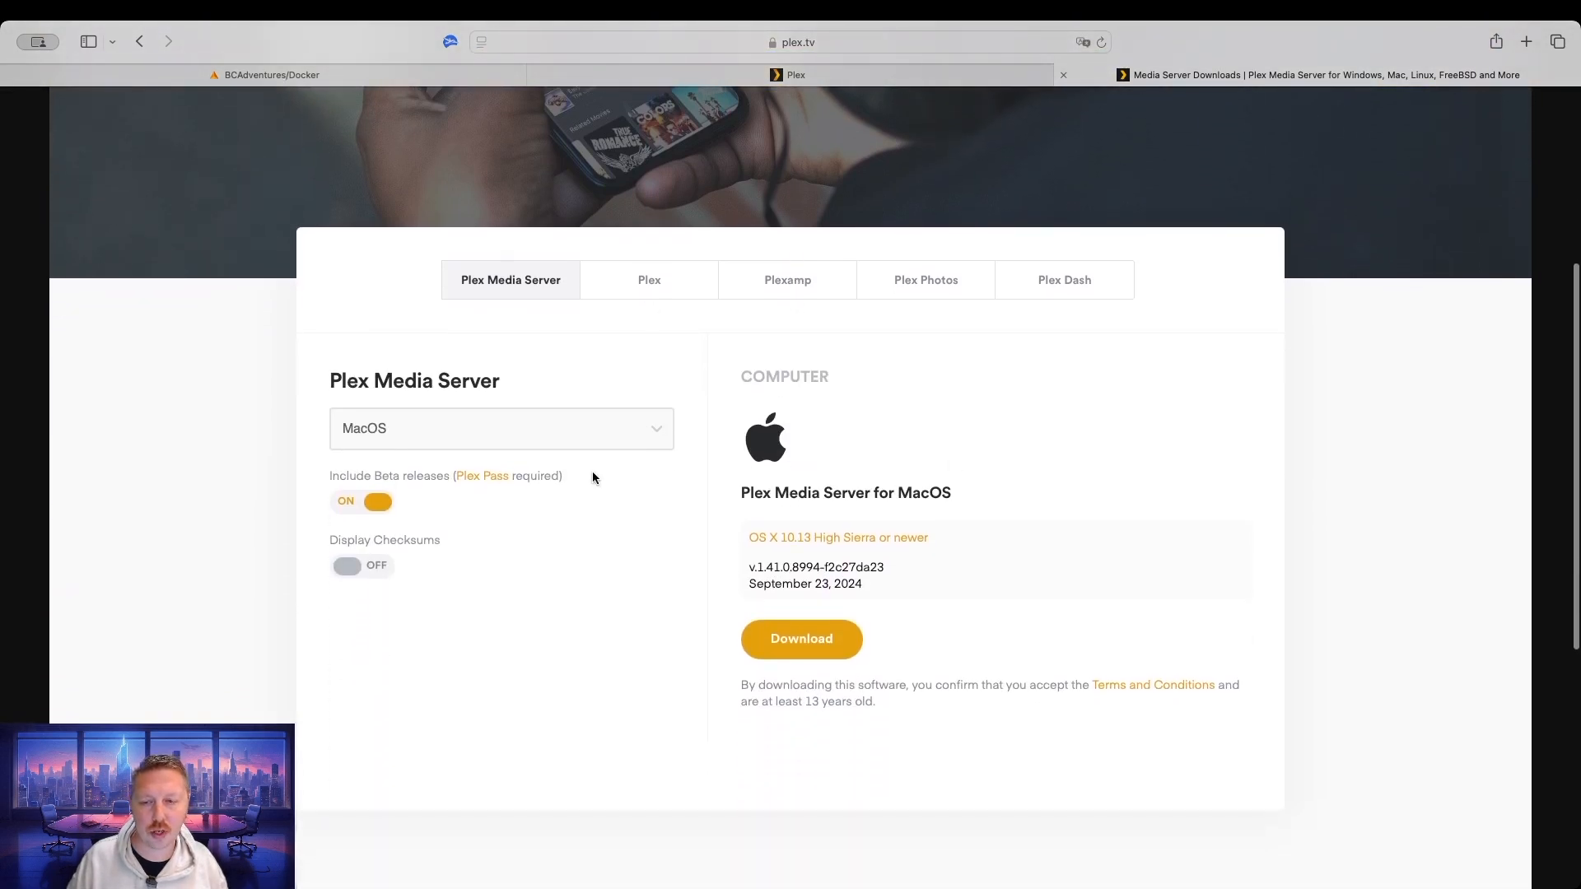
{"action": "scroll", "coordinate": [641, 659], "scroll_direction": "down", "scroll_amount": 2}
{"action": "scroll", "coordinate": [640, 660], "scroll_direction": "up", "scroll_amount": 3}
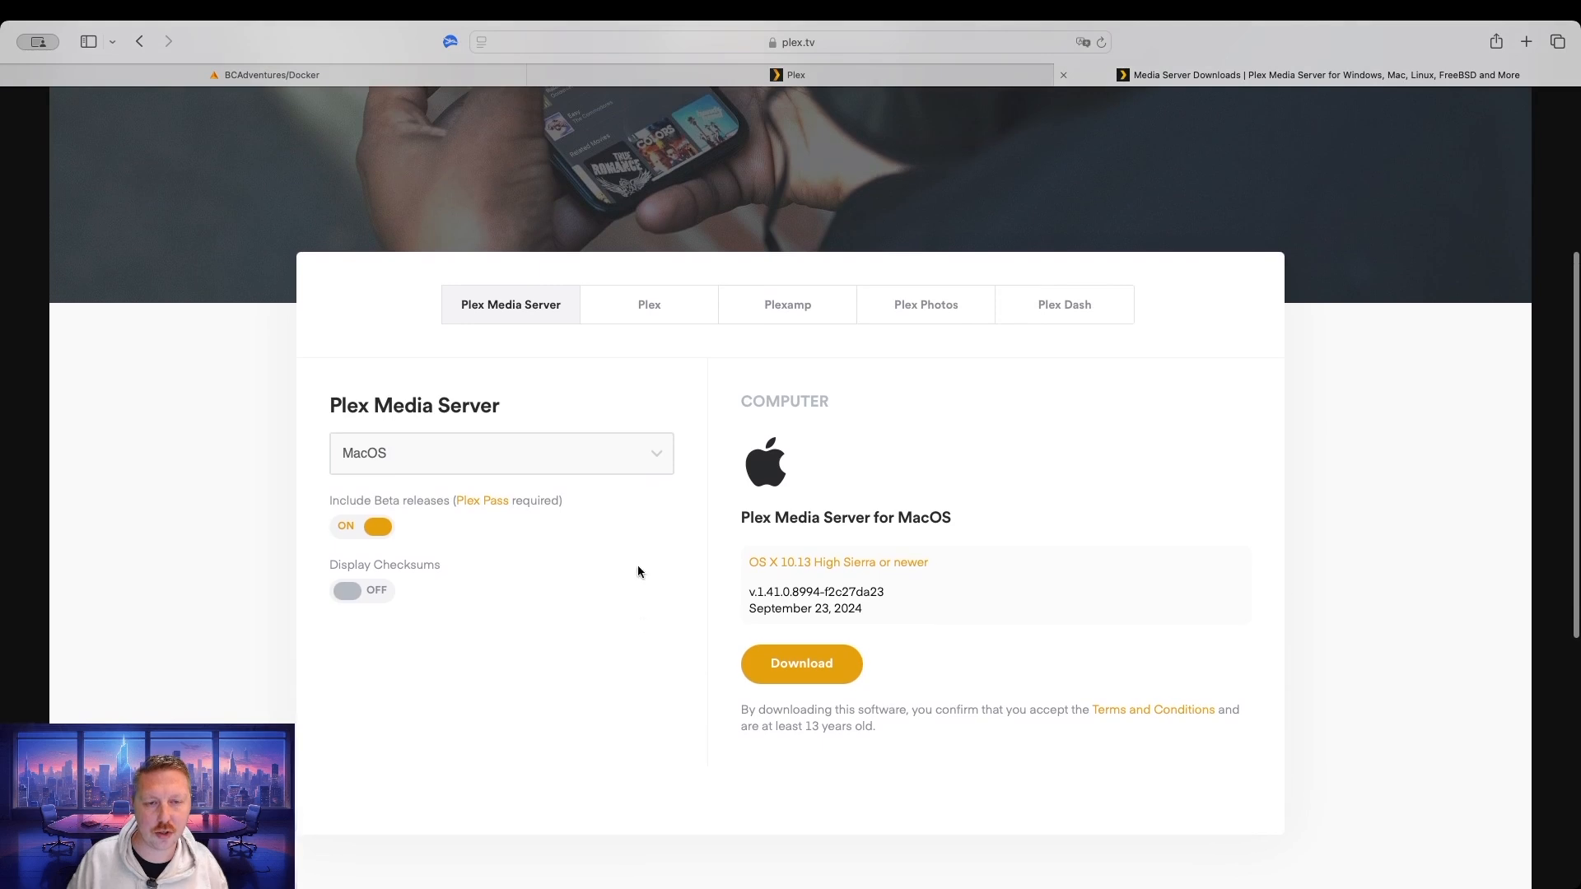
{"action": "left_click", "coordinate": [656, 318]}
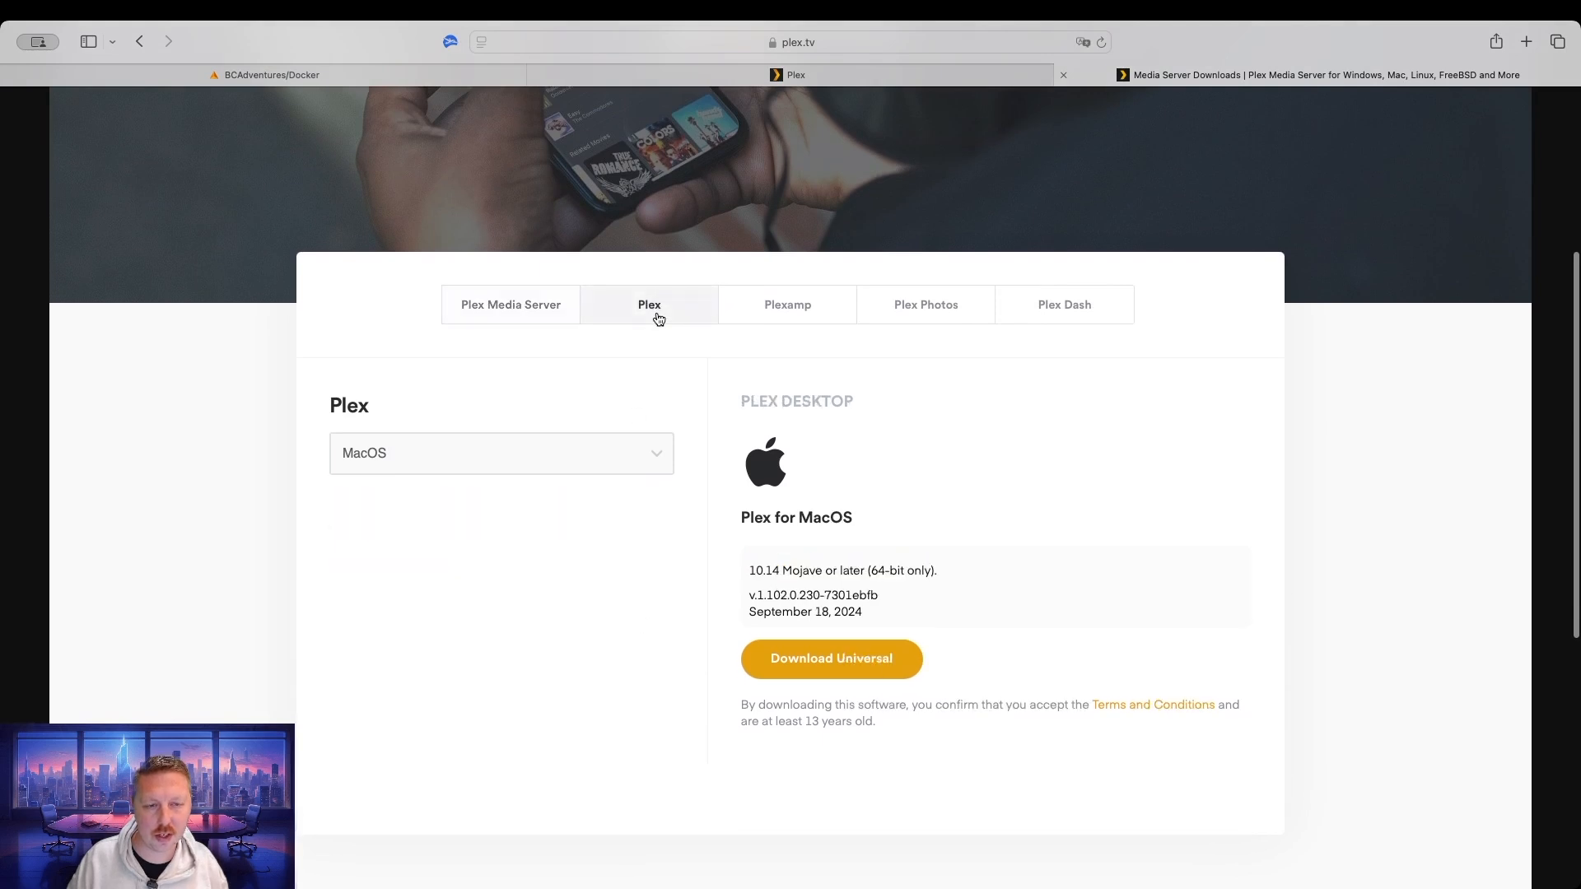
{"action": "left_click", "coordinate": [920, 306]}
{"action": "left_click", "coordinate": [1096, 312]}
{"action": "left_click", "coordinate": [497, 316]}
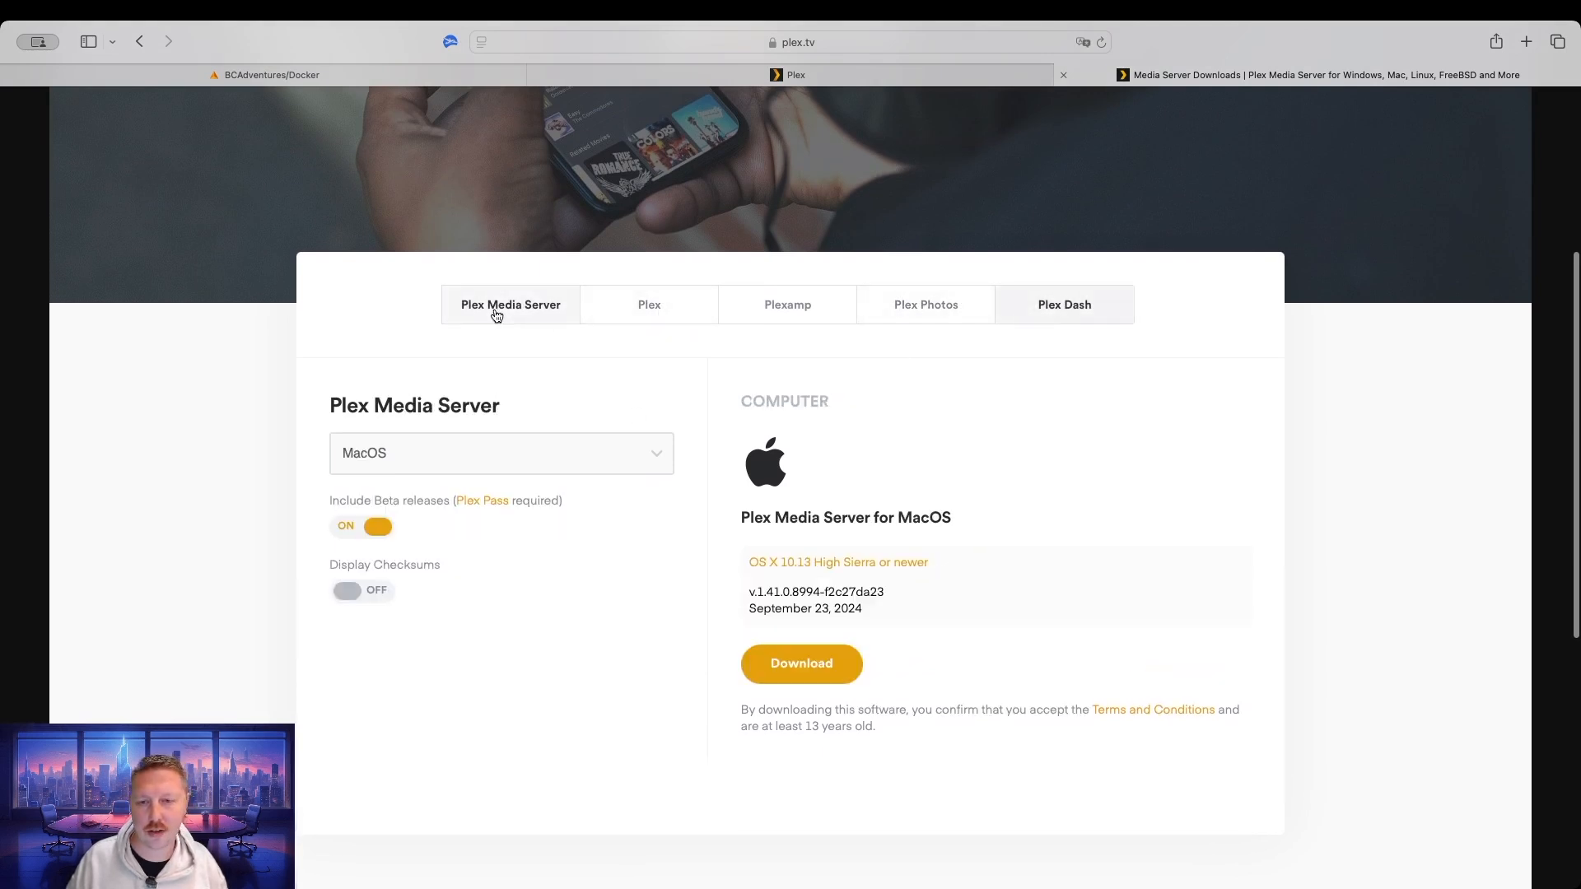
{"action": "left_click", "coordinate": [661, 456]}
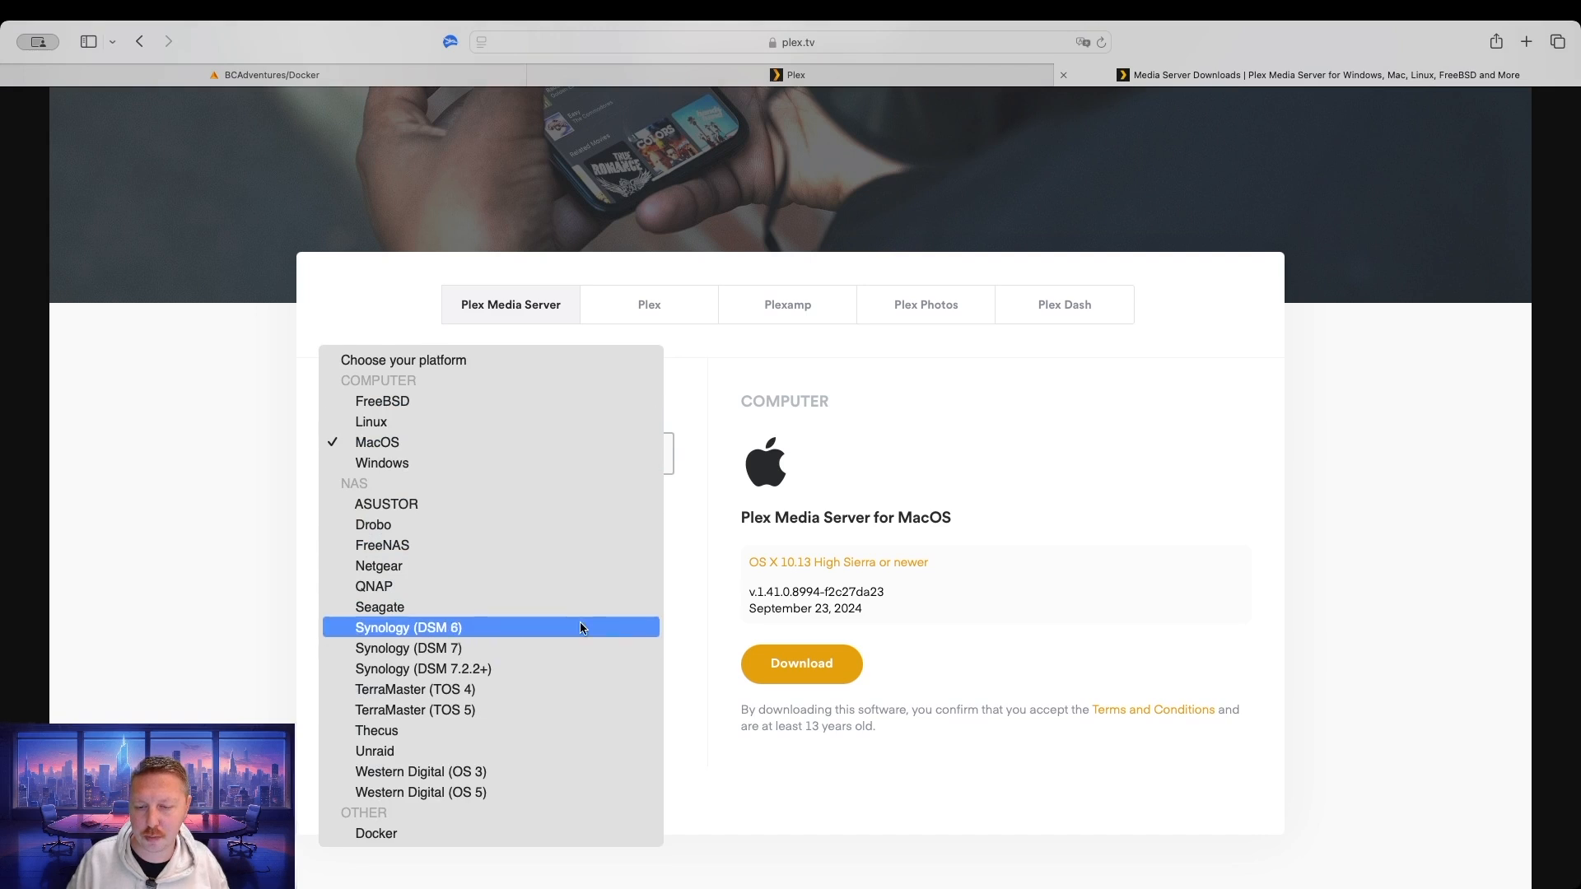
{"action": "left_click", "coordinate": [1168, 440]}
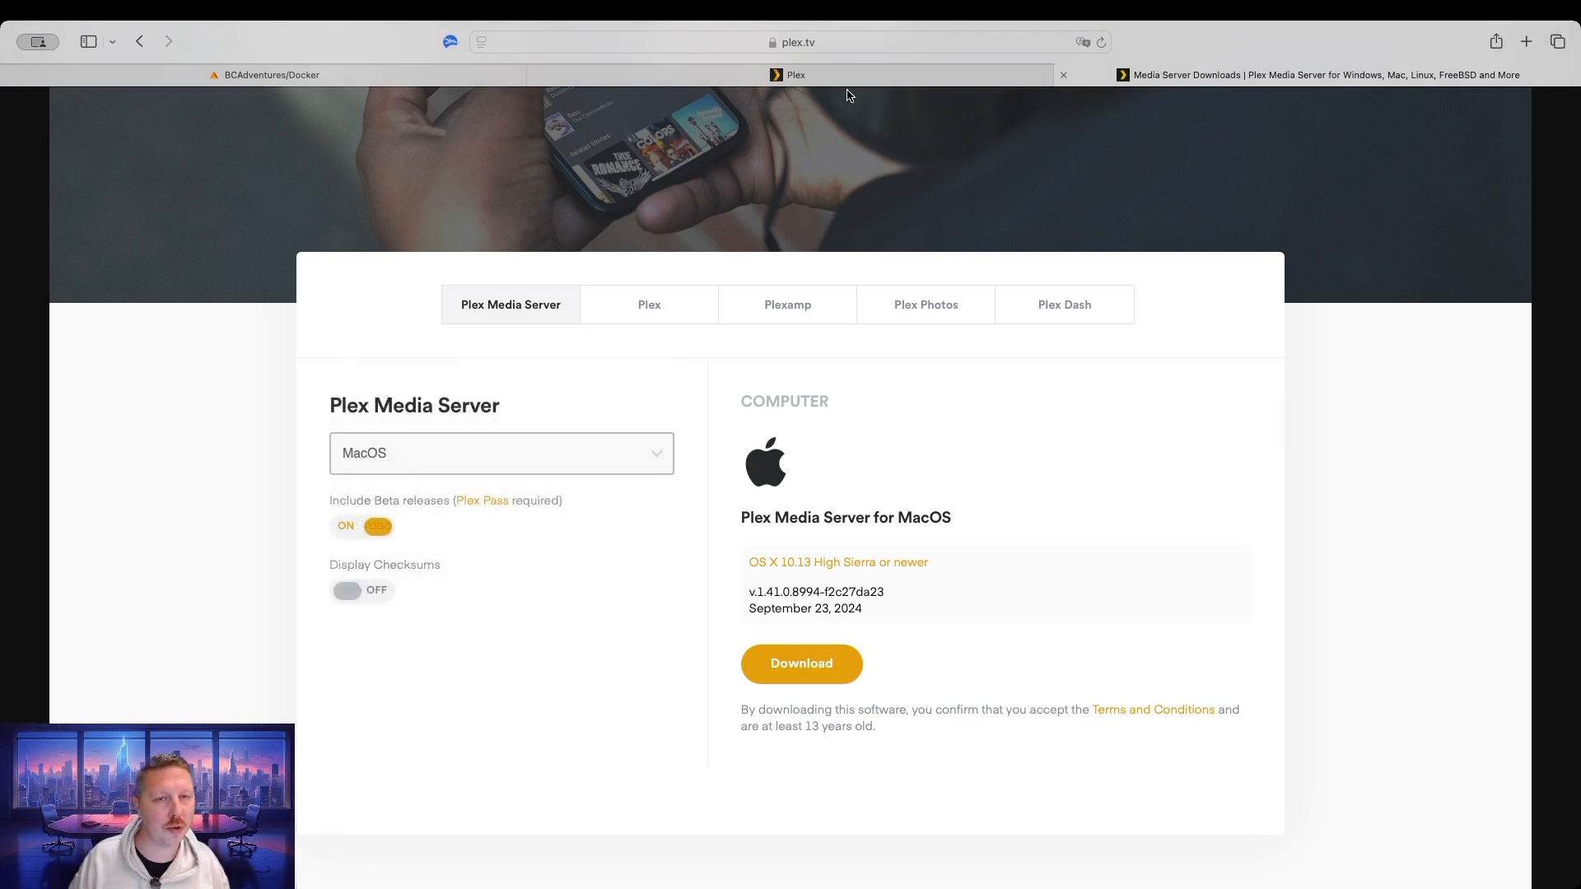
{"action": "left_click", "coordinate": [883, 72]}
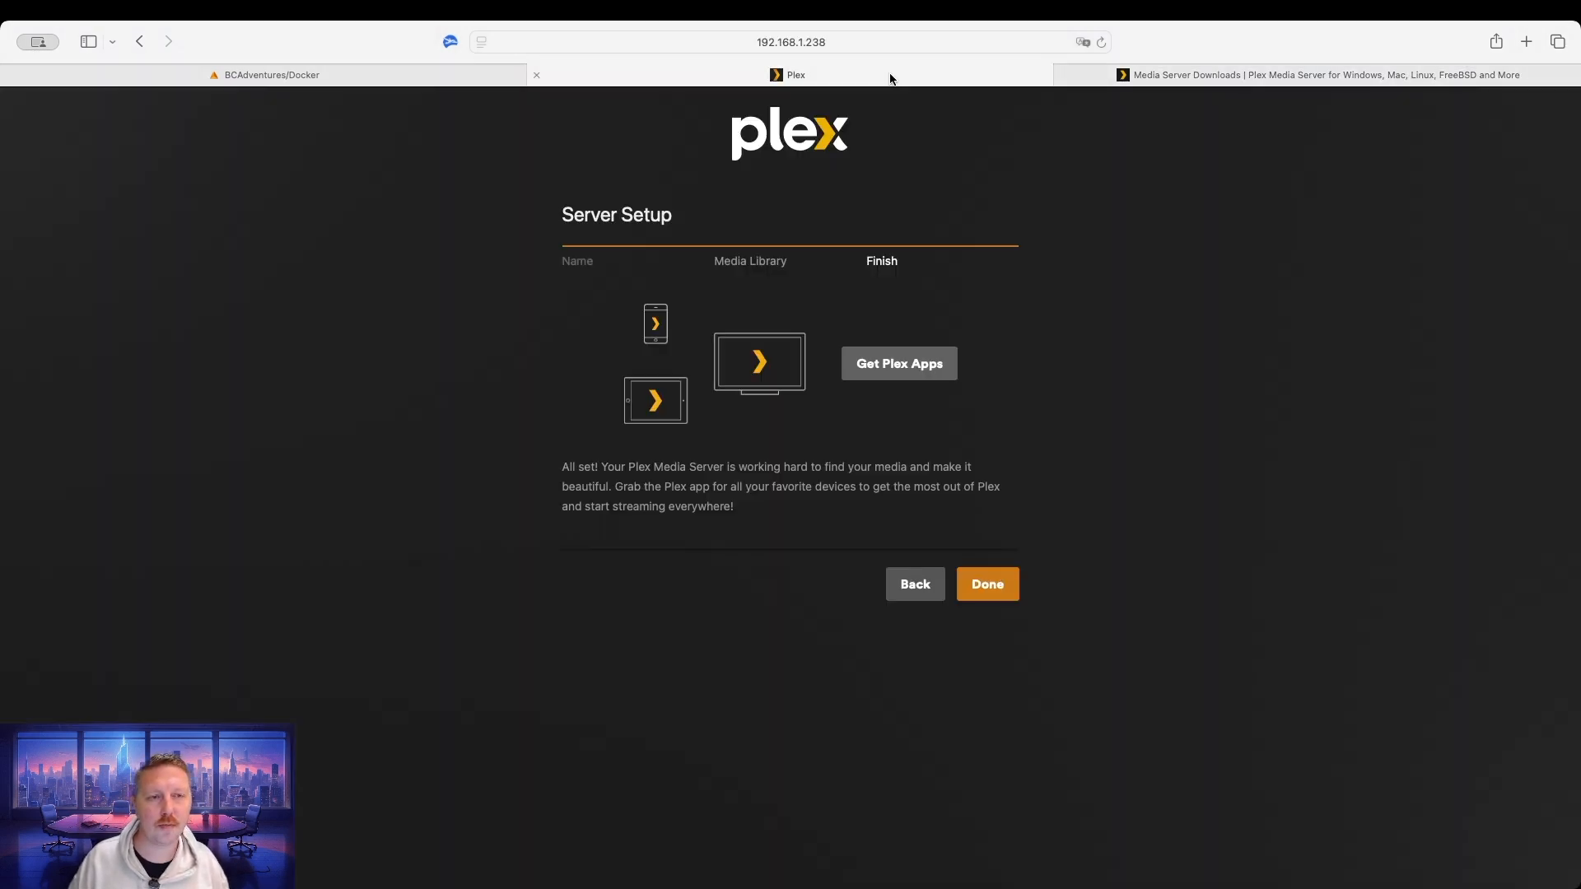
Close the downloads tab, finish setup and open the BCAdventures Movies library.
{"action": "left_click", "coordinate": [1065, 76]}
{"action": "left_click", "coordinate": [988, 581]}
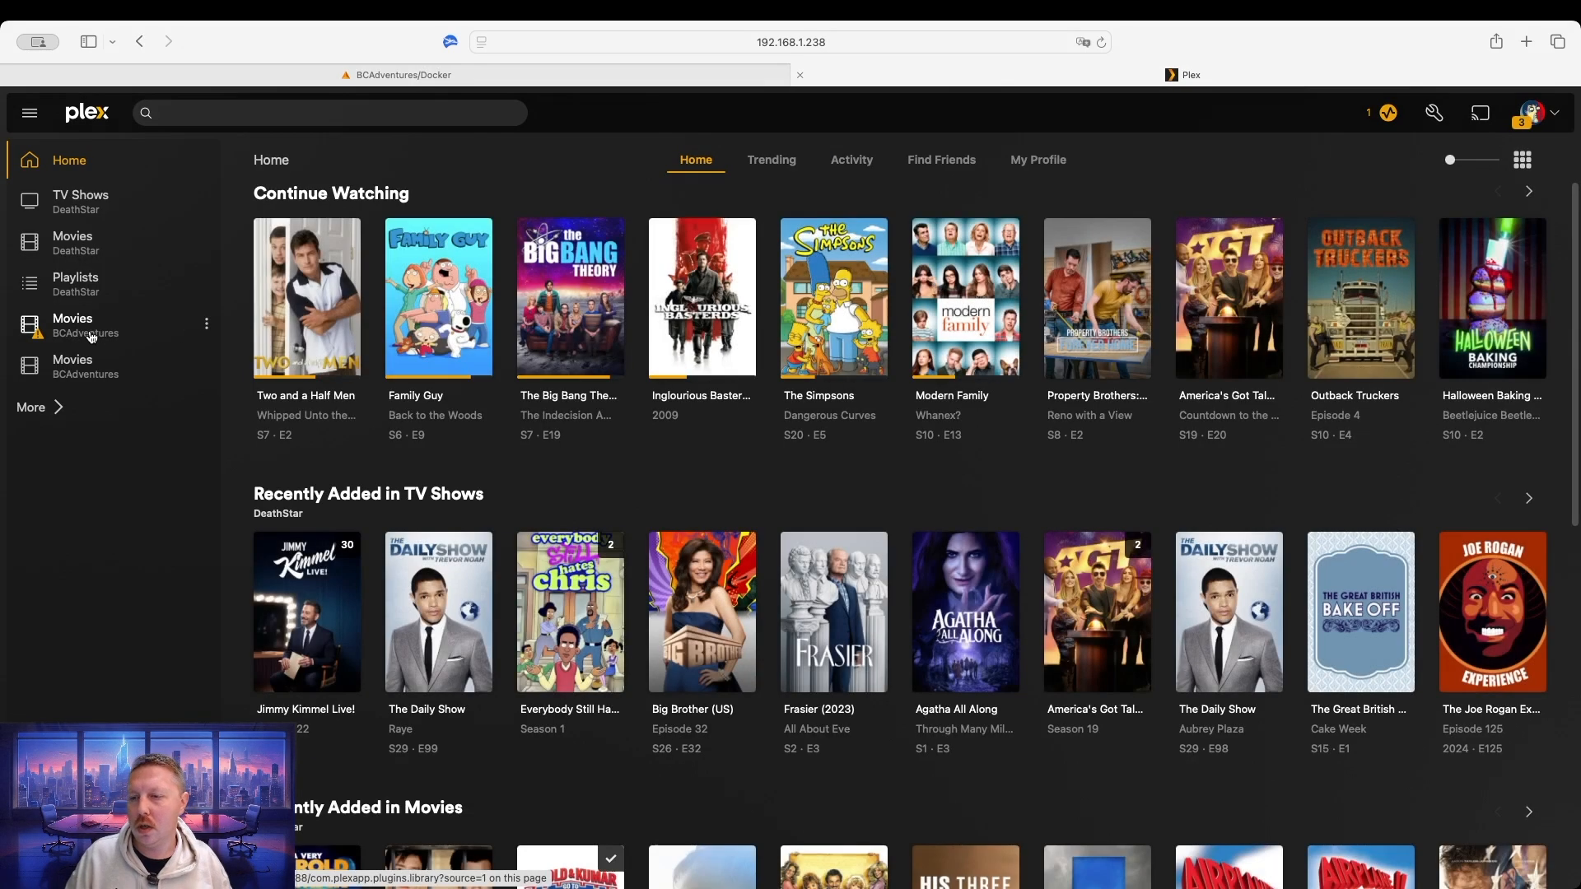
{"action": "left_click", "coordinate": [91, 380]}
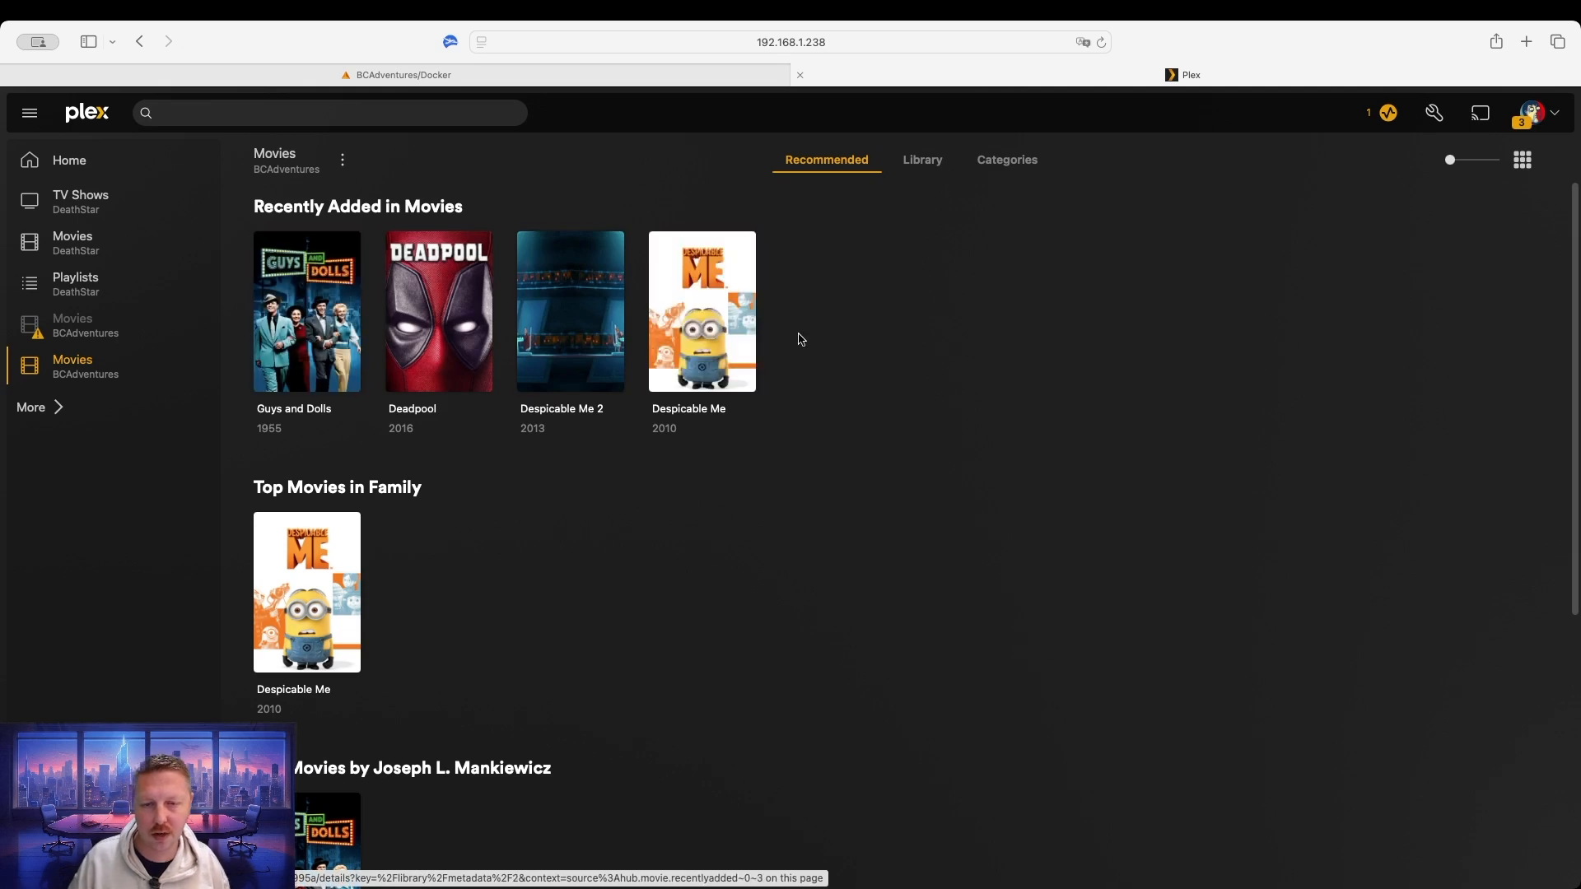
Play Guys and Dolls briefly, pause it, and exit the player back to the Movies library.
{"action": "left_click", "coordinate": [304, 320]}
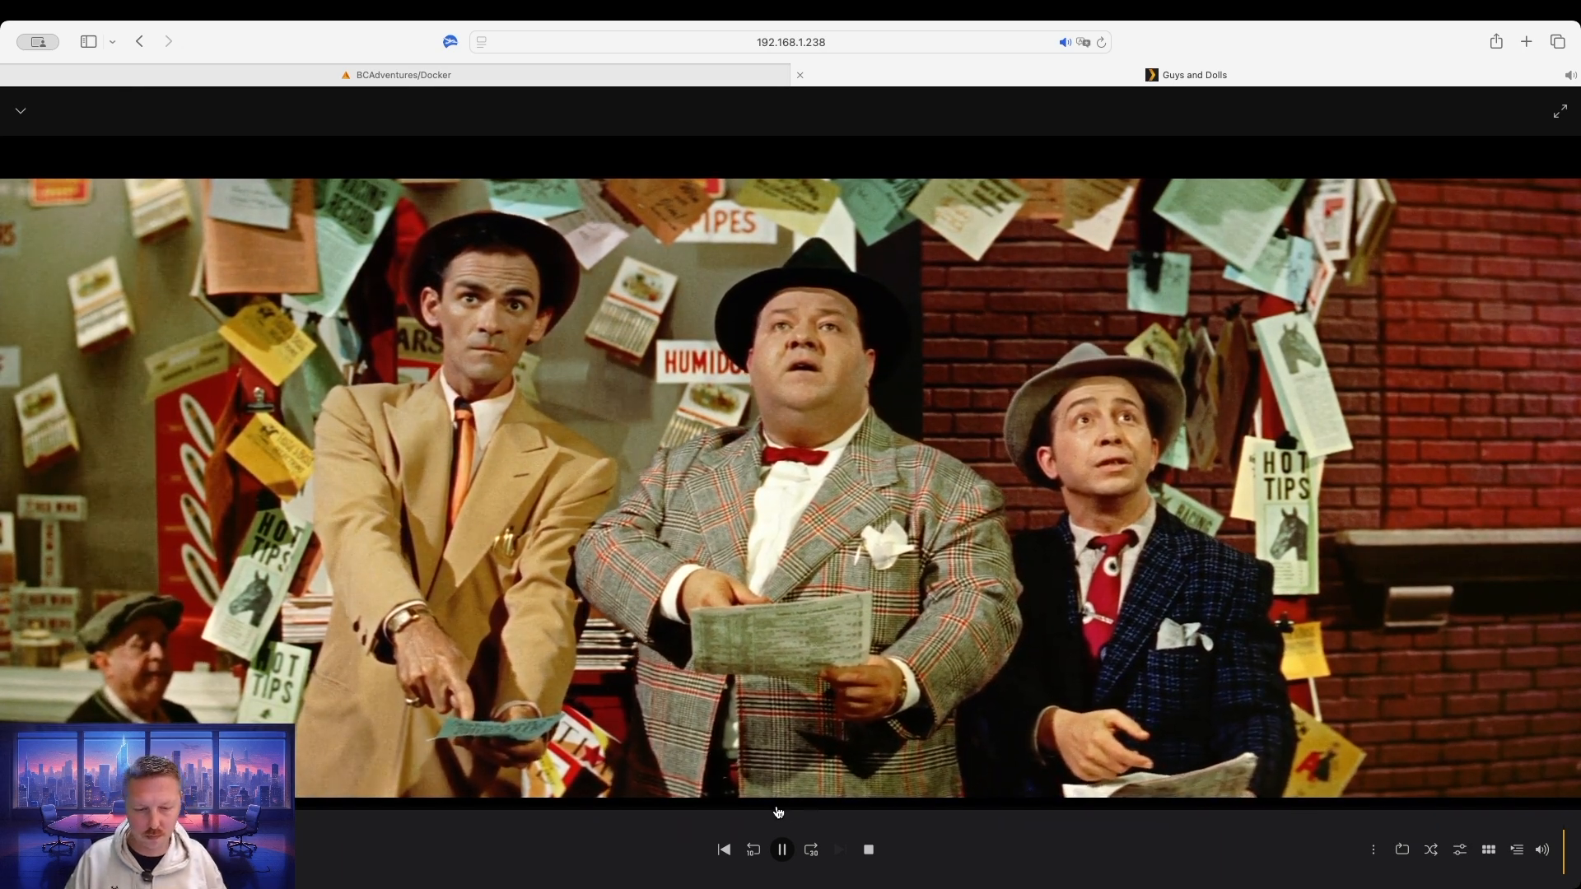
{"action": "left_click", "coordinate": [771, 559]}
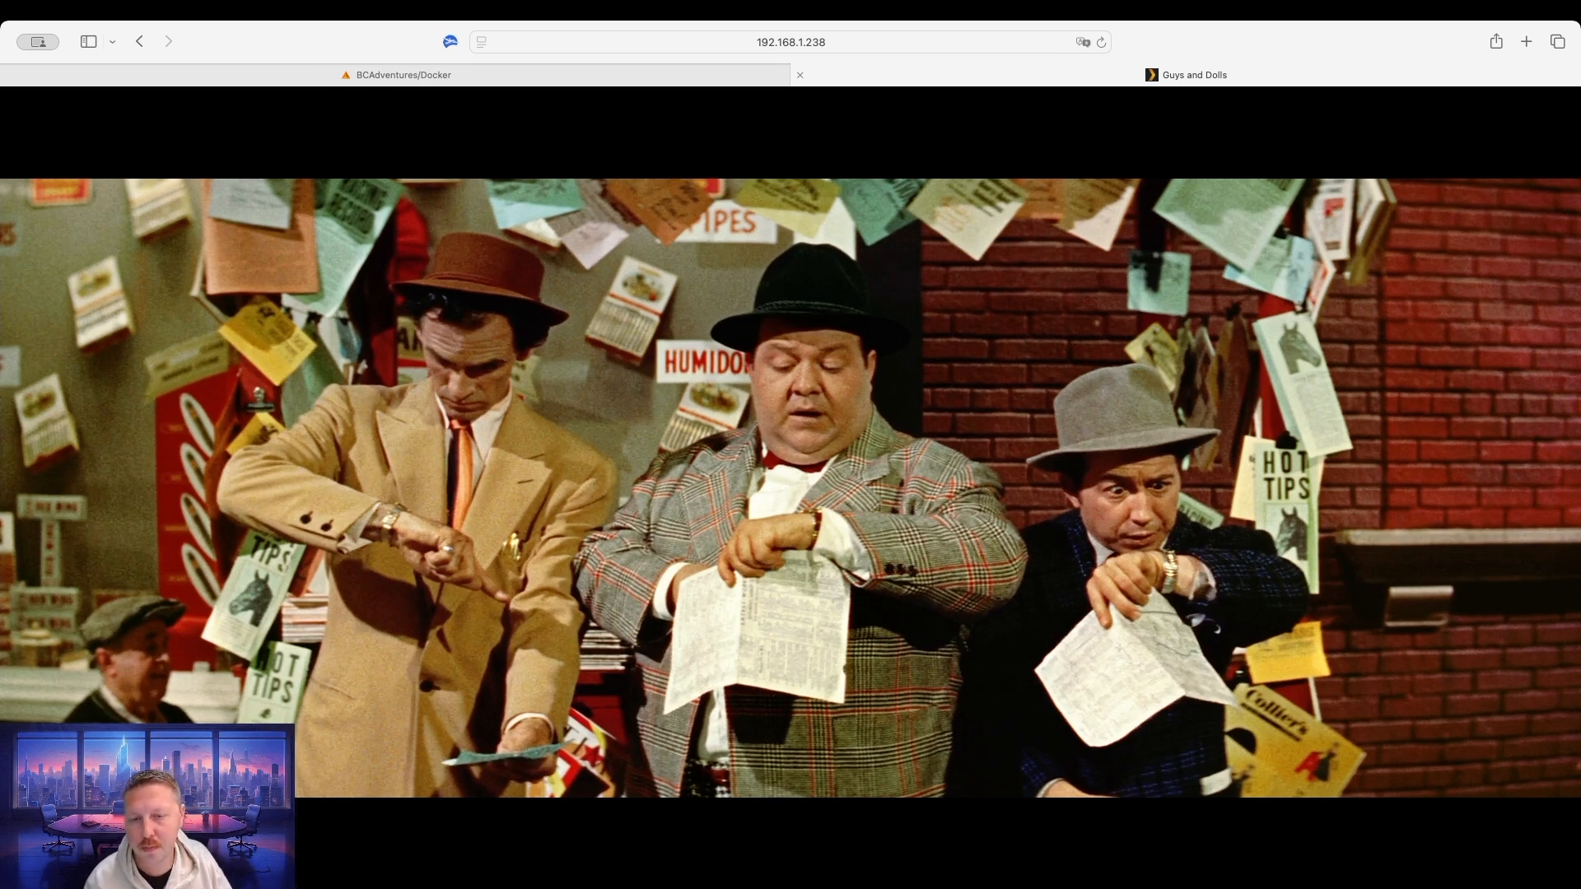
{"action": "mouse_move", "coordinate": [1082, 323]}
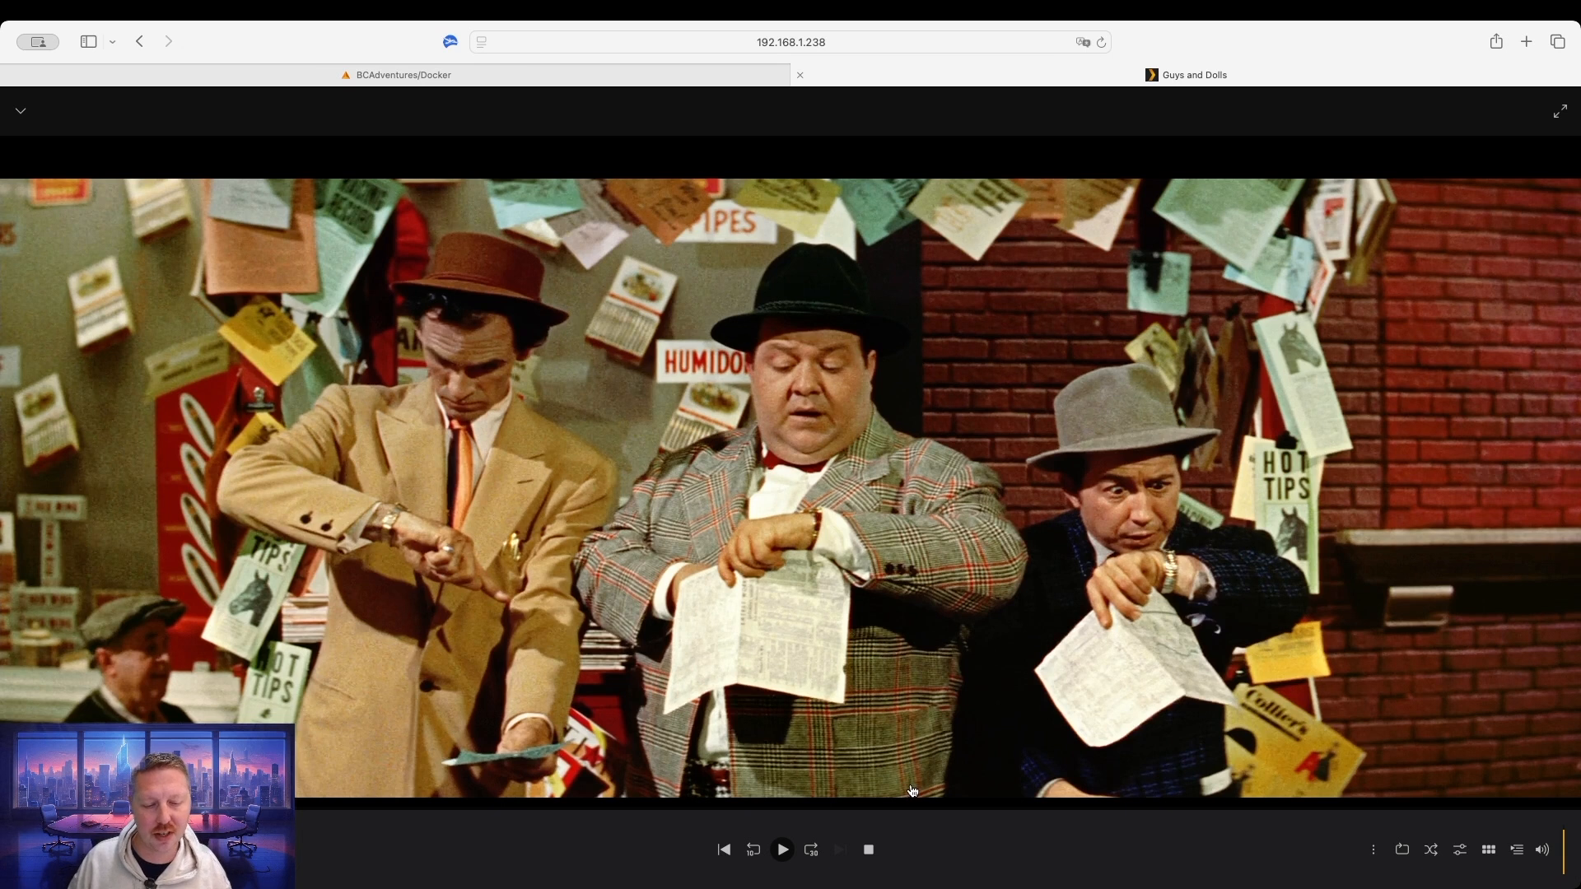
{"action": "left_click", "coordinate": [870, 850]}
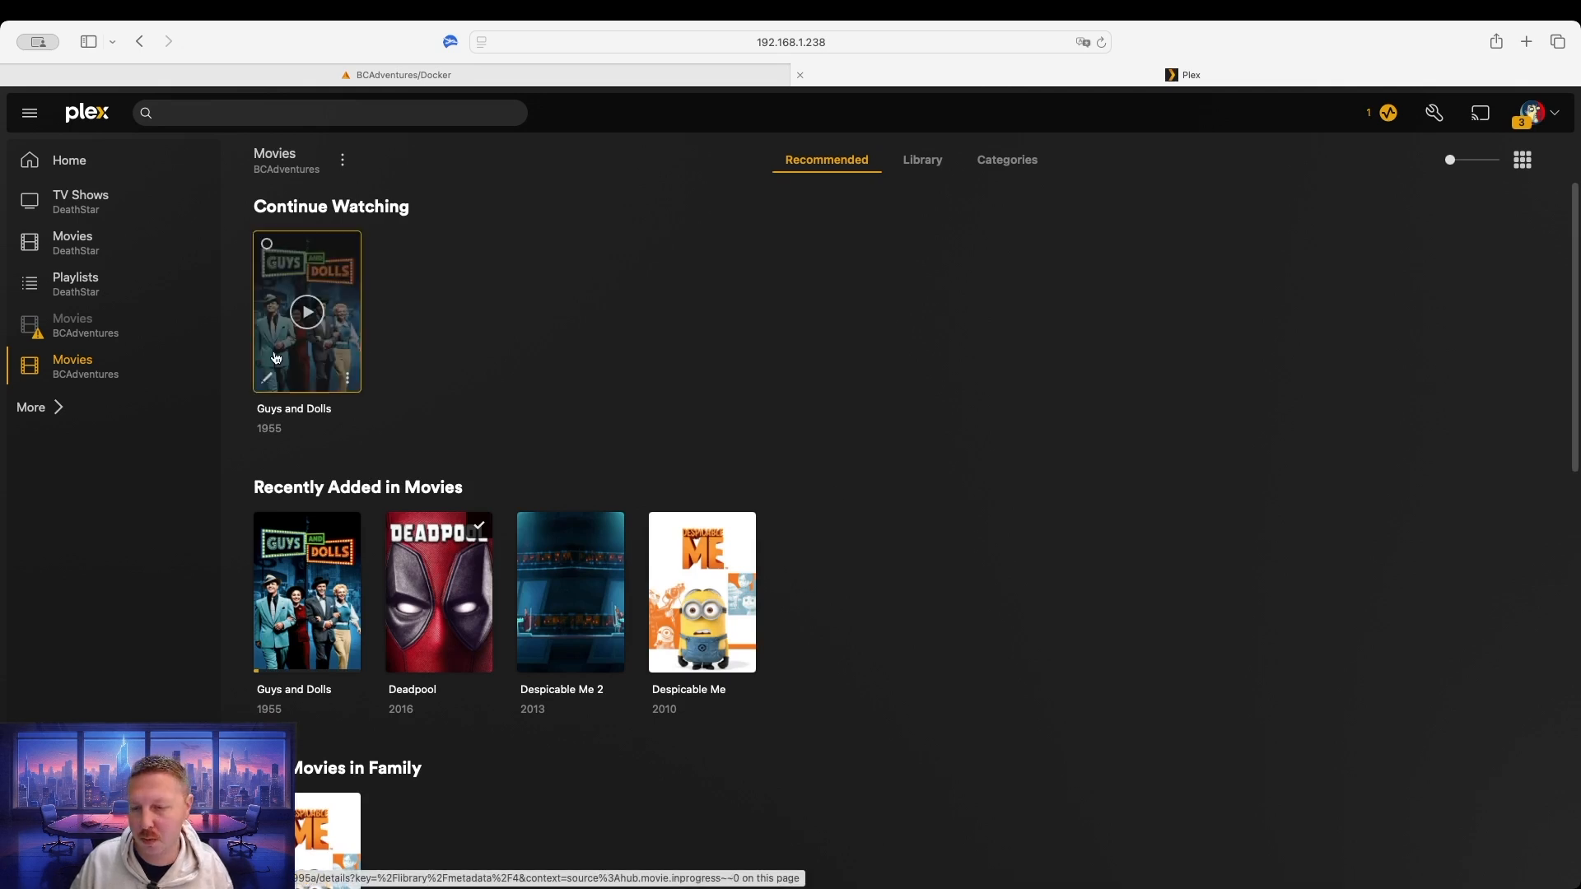
{"action": "mouse_move", "coordinate": [322, 316]}
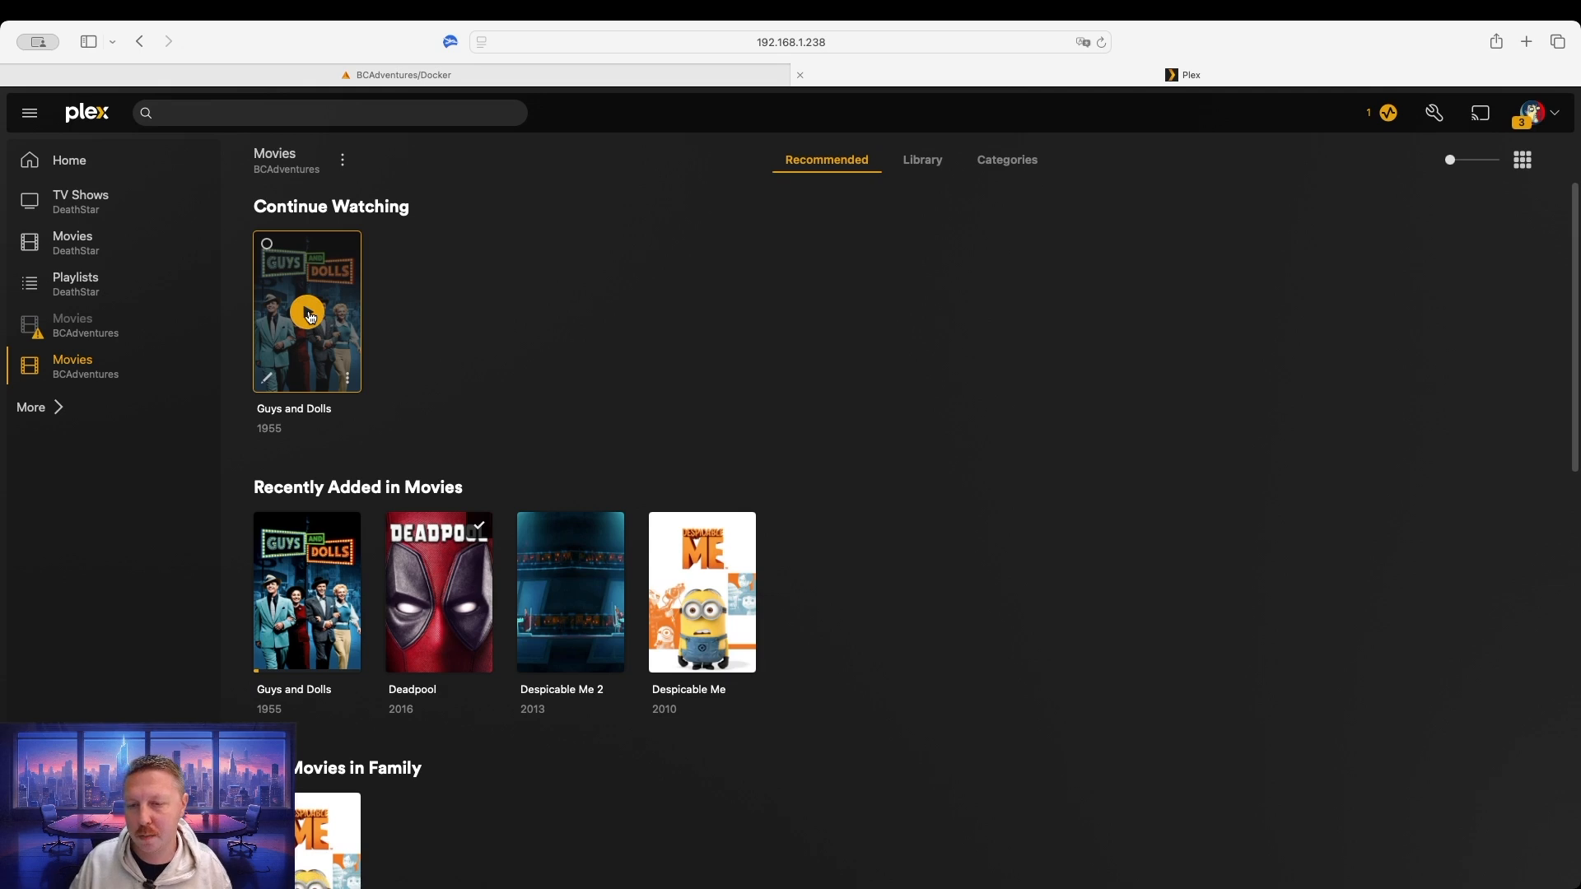
{"action": "left_click", "coordinate": [310, 317]}
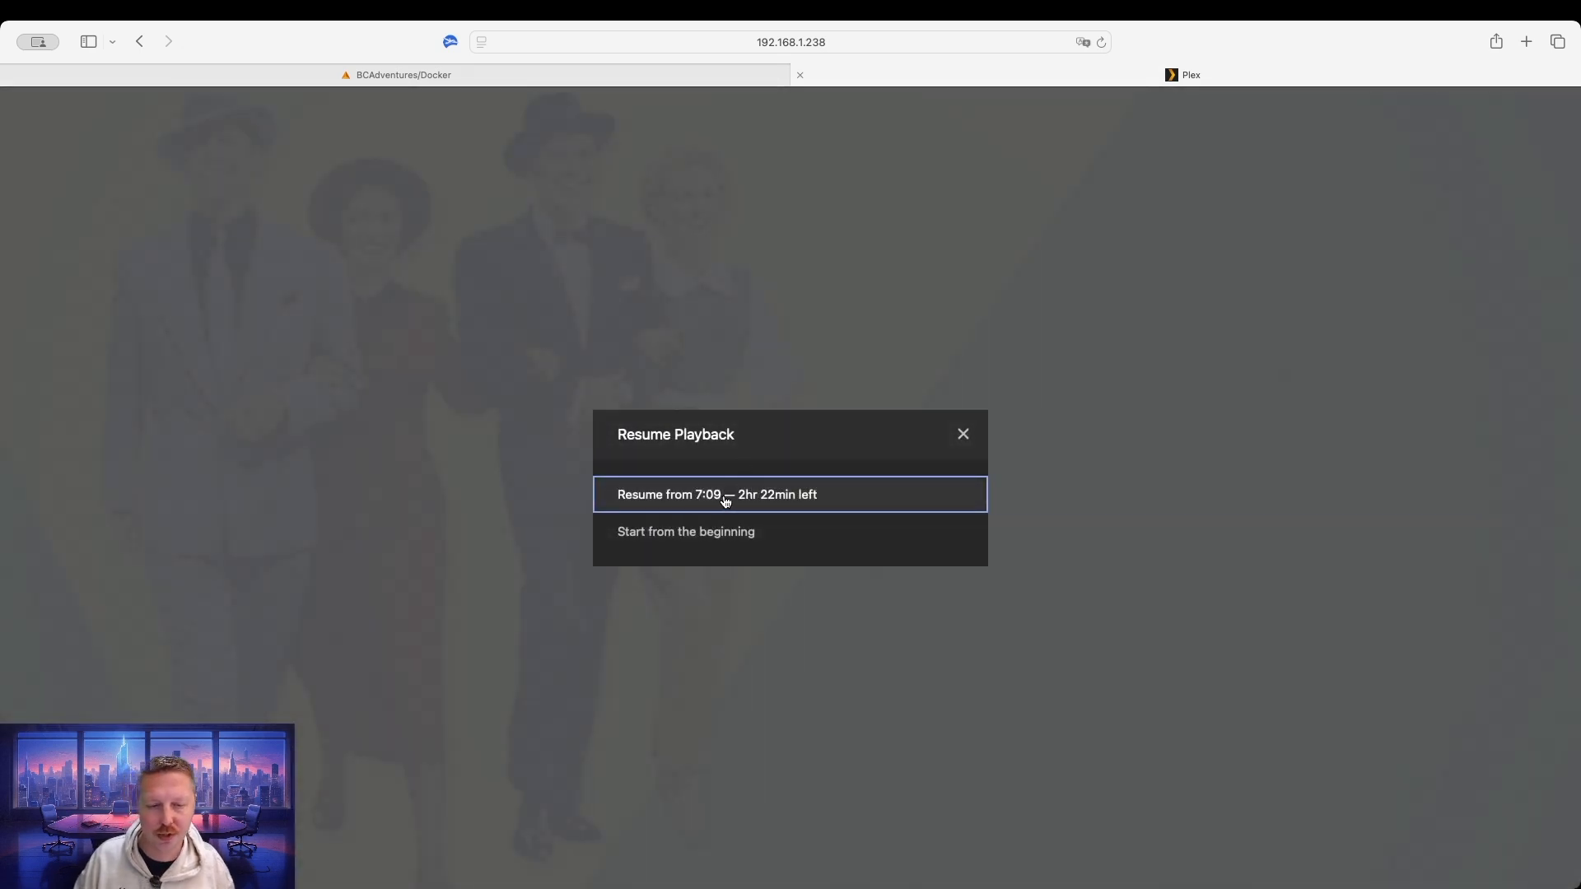
{"action": "left_click", "coordinate": [768, 494]}
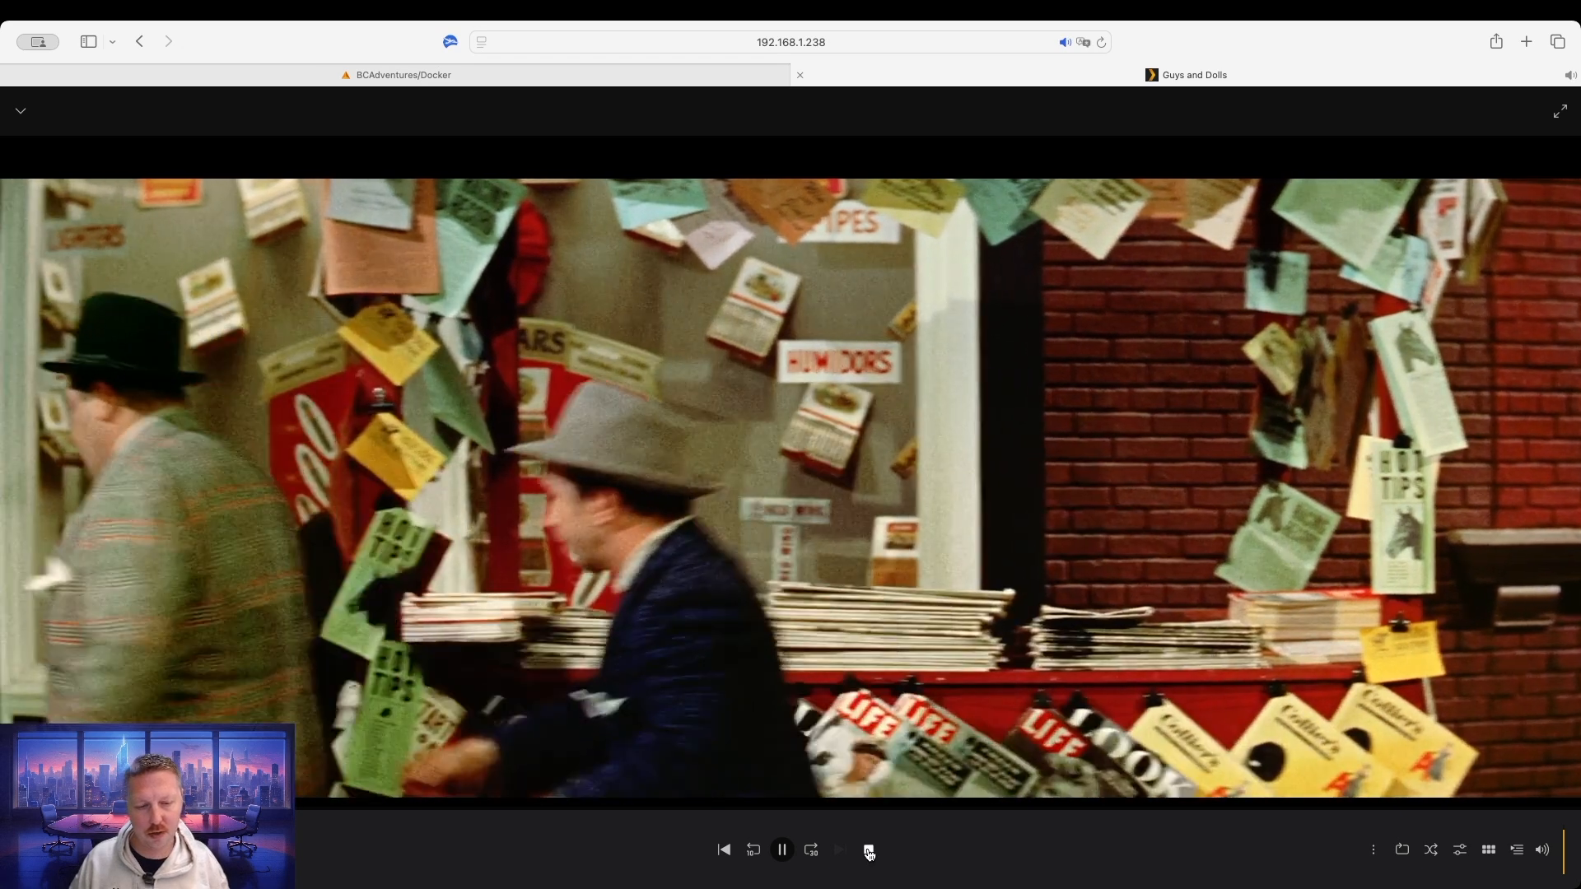
{"action": "left_click", "coordinate": [868, 851]}
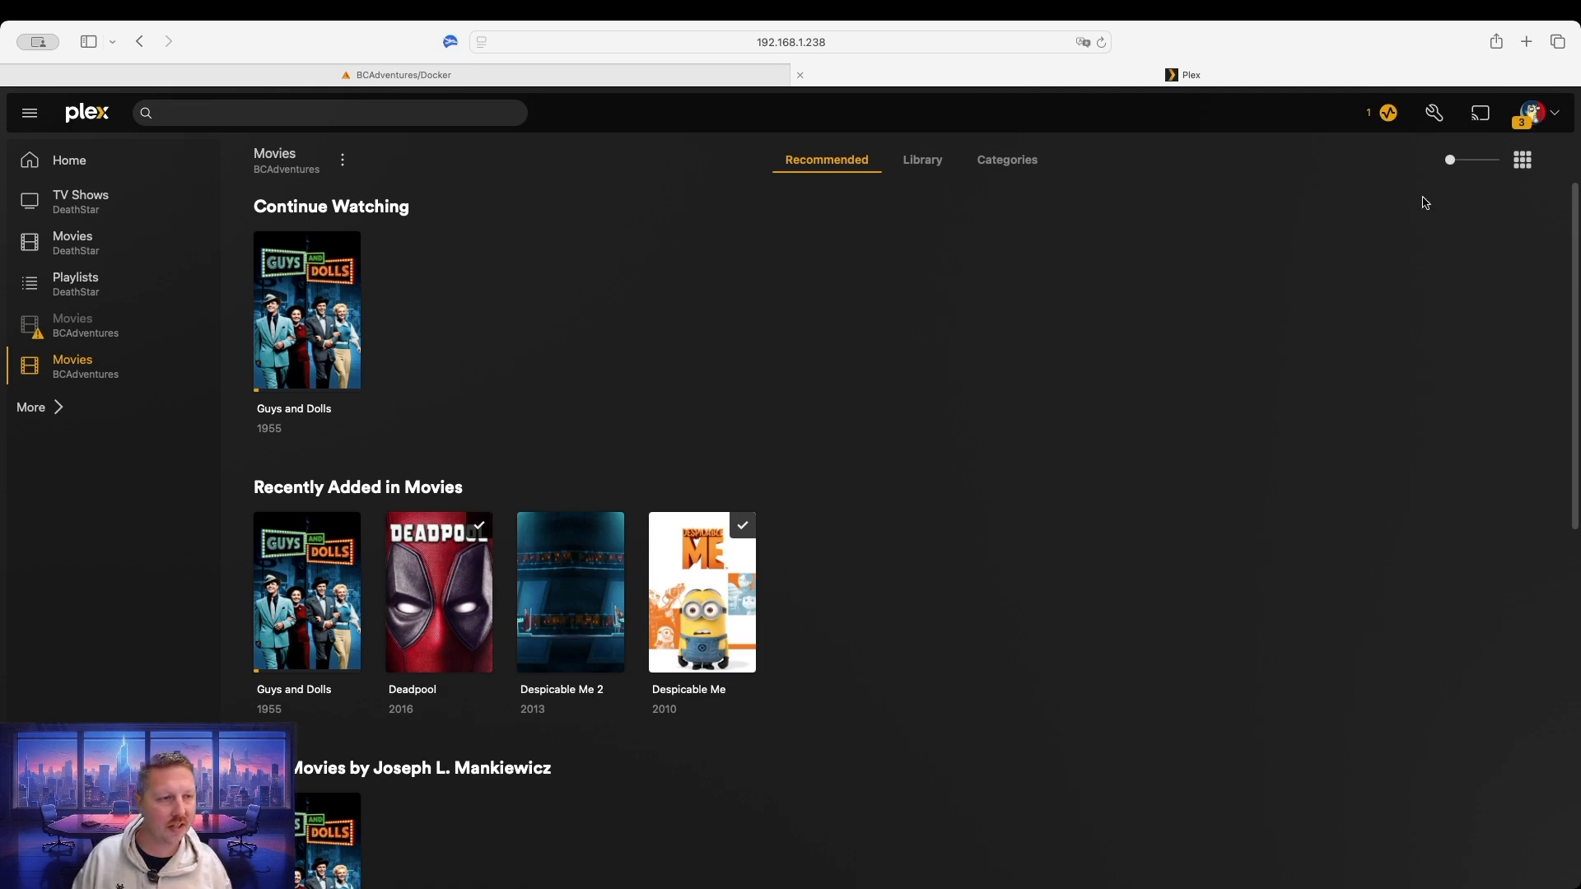
Look through the BCAdventures server dashboard charts, then close the Plex tab.
{"action": "left_click", "coordinate": [1396, 117]}
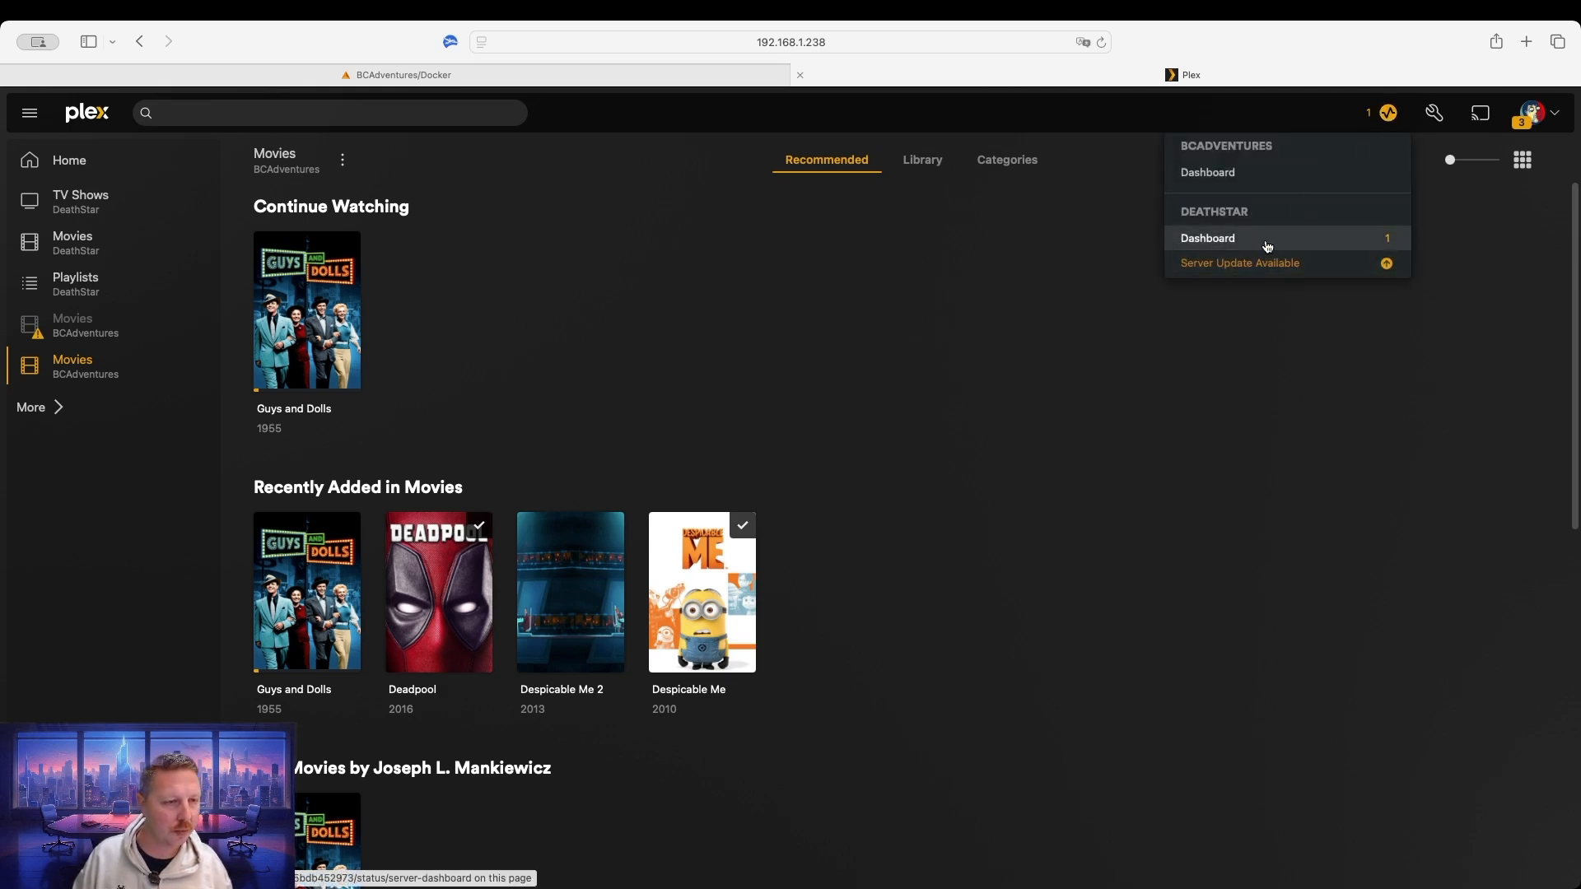
{"action": "left_click", "coordinate": [1248, 174]}
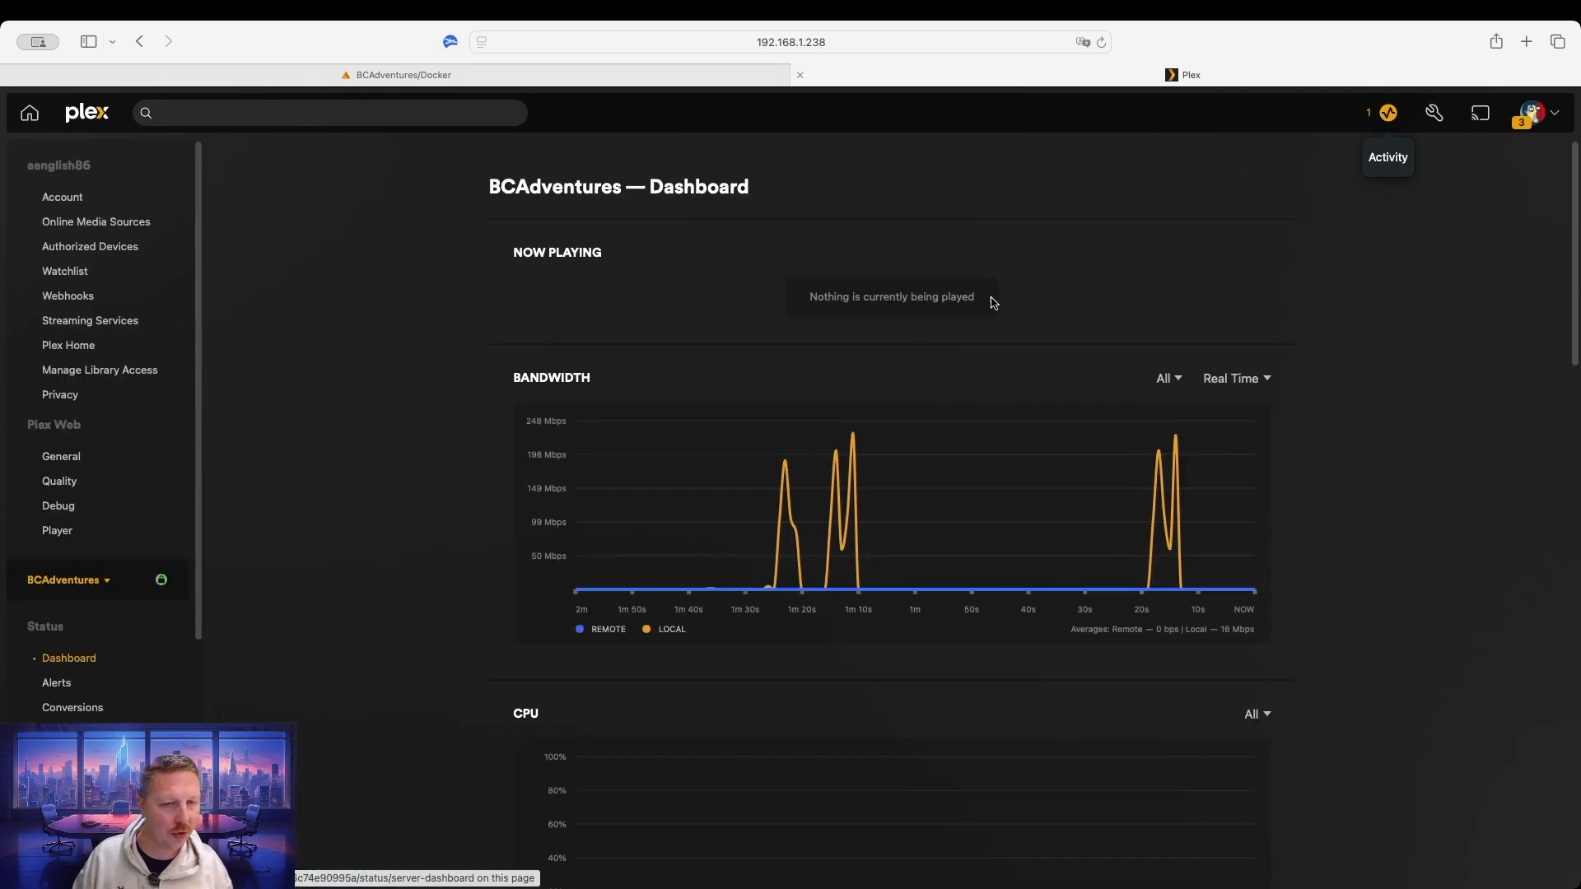
{"action": "scroll", "coordinate": [836, 475], "scroll_direction": "down", "scroll_amount": 7}
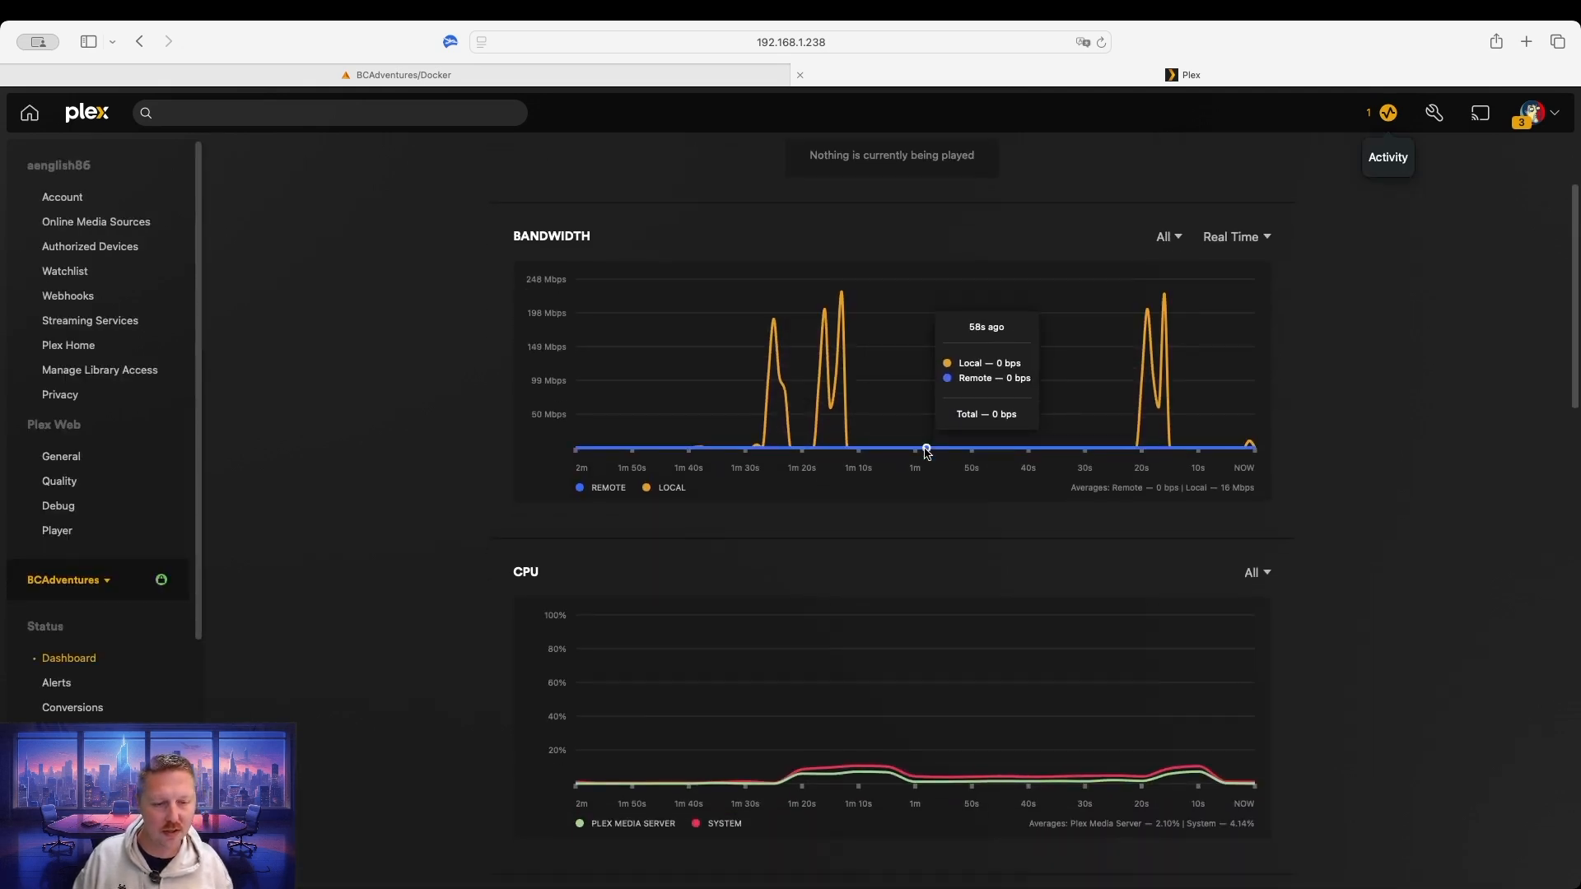
{"action": "scroll", "coordinate": [927, 453], "scroll_direction": "down", "scroll_amount": 10}
{"action": "scroll", "coordinate": [926, 461], "scroll_direction": "up", "scroll_amount": 4}
{"action": "scroll", "coordinate": [927, 454], "scroll_direction": "up", "scroll_amount": 10}
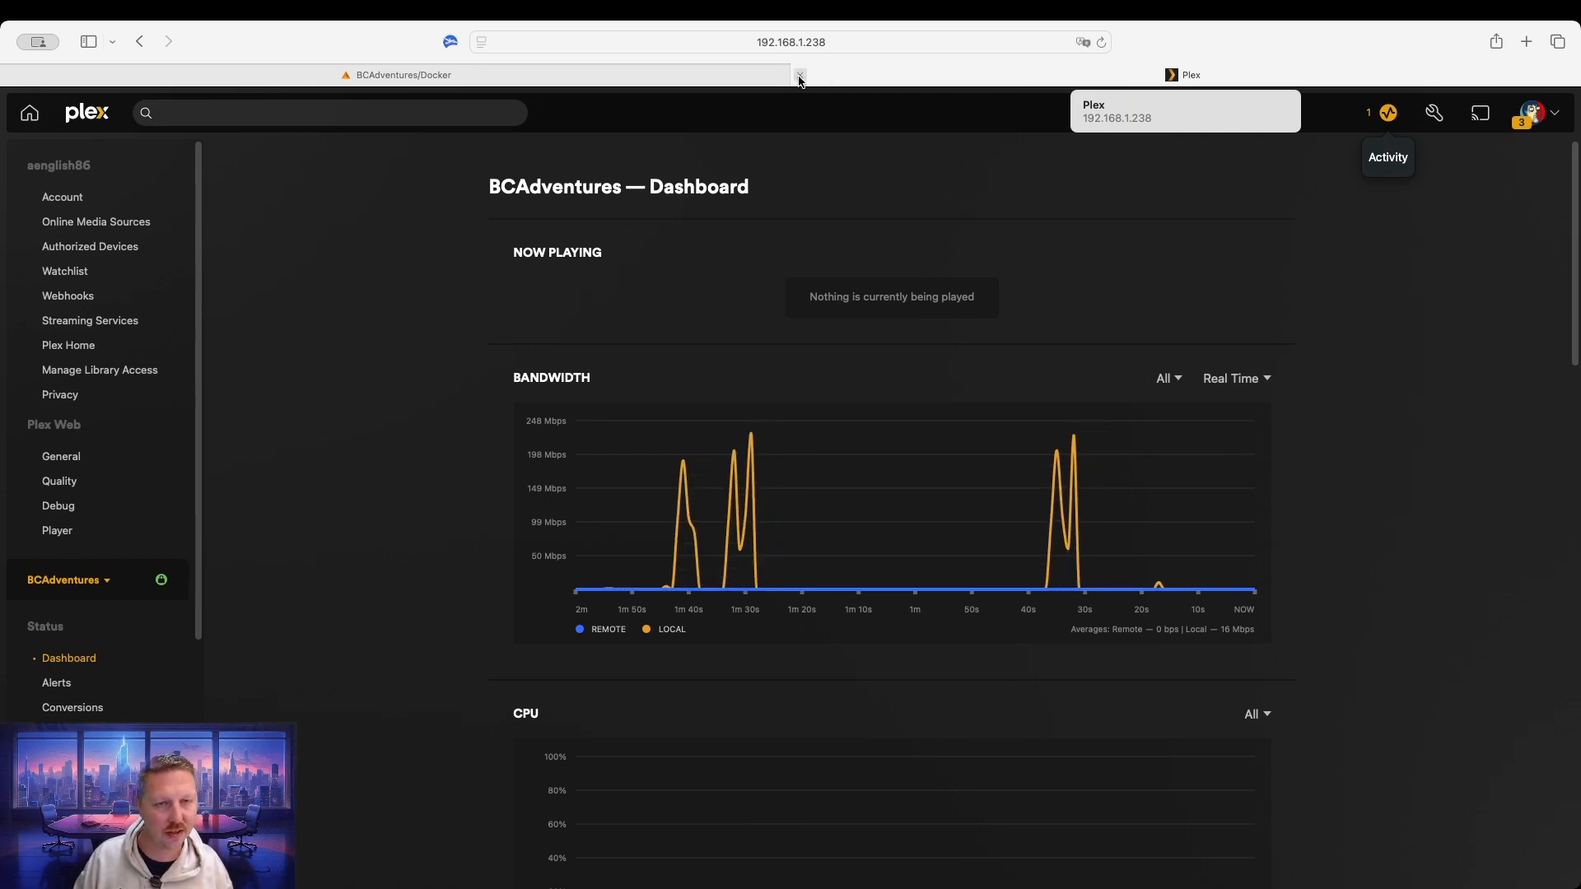
{"action": "left_click", "coordinate": [800, 76]}
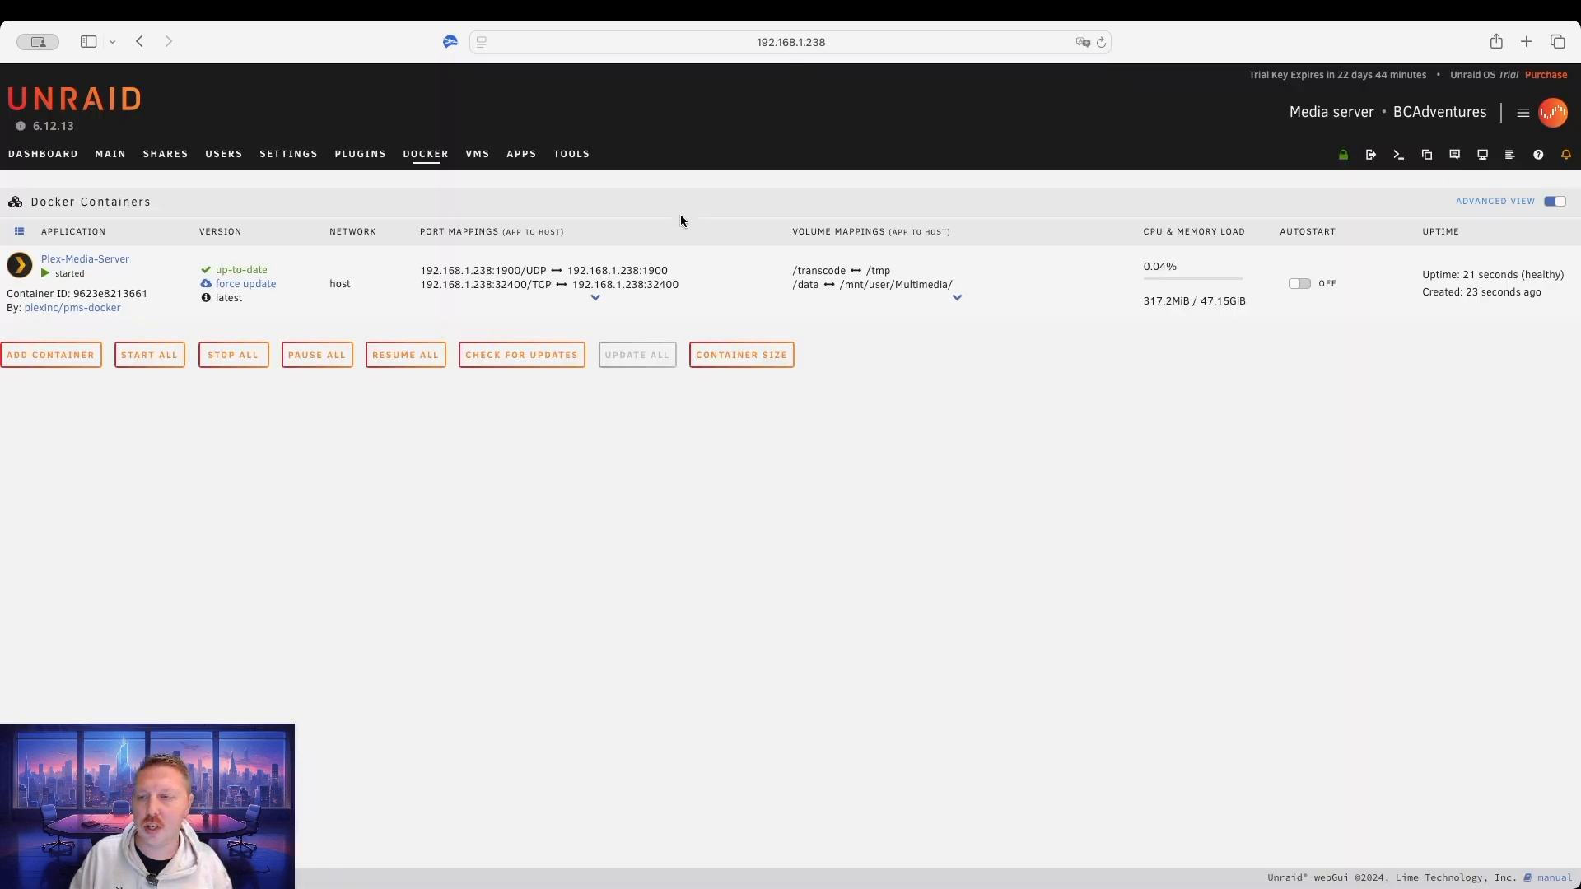
Search the Unraid Apps store for 'mariadb'.
{"action": "left_click", "coordinate": [524, 154]}
{"action": "left_click", "coordinate": [286, 201]}
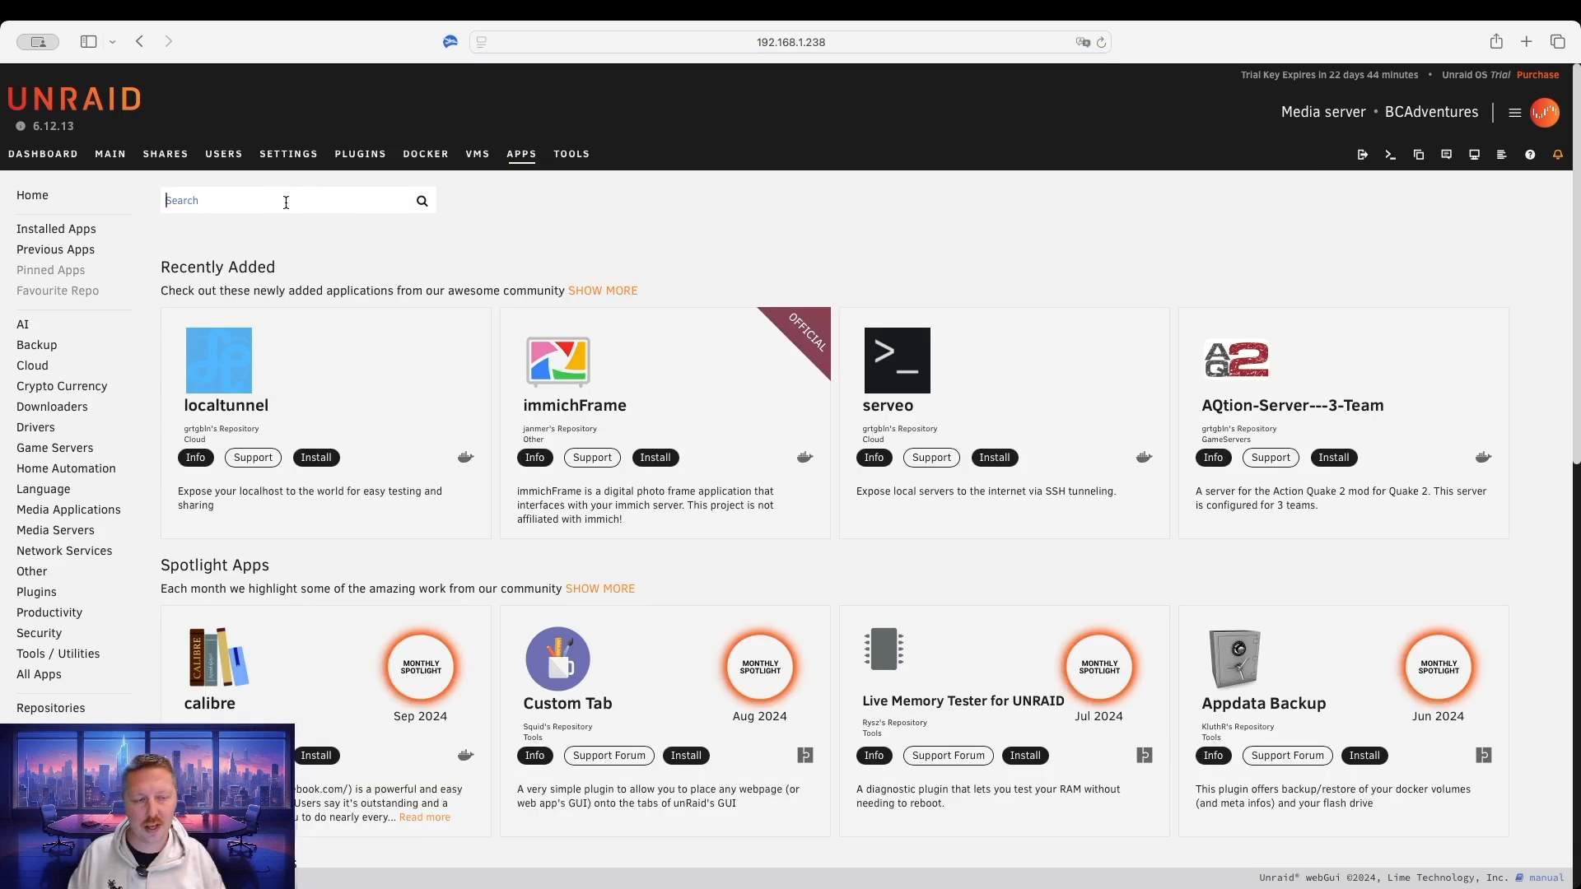
{"action": "type", "text": "maria"}
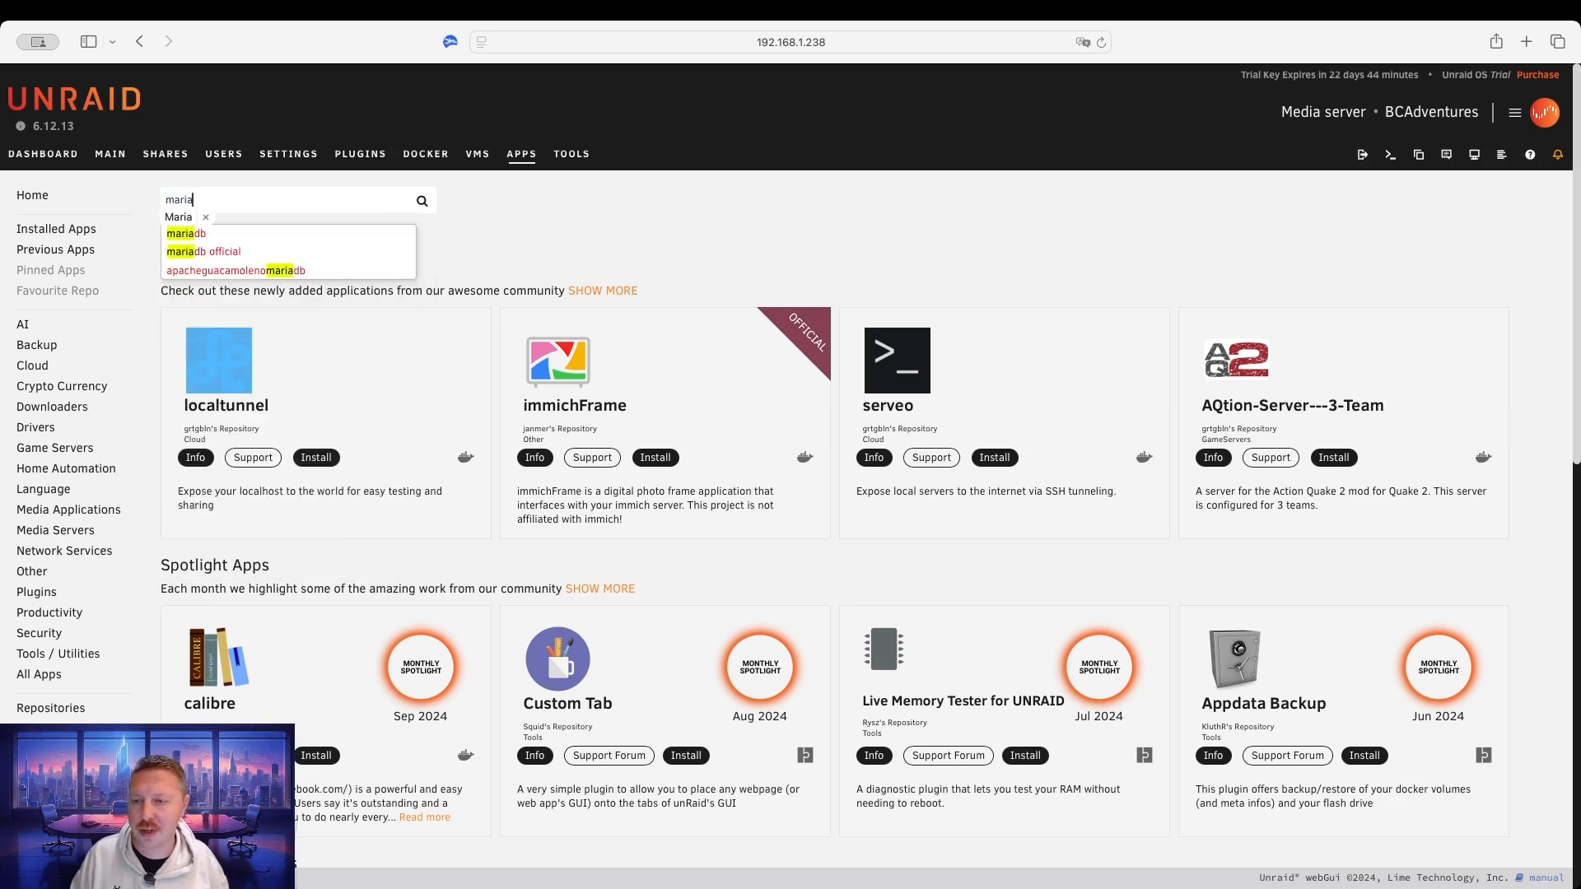
{"action": "left_click", "coordinate": [199, 235]}
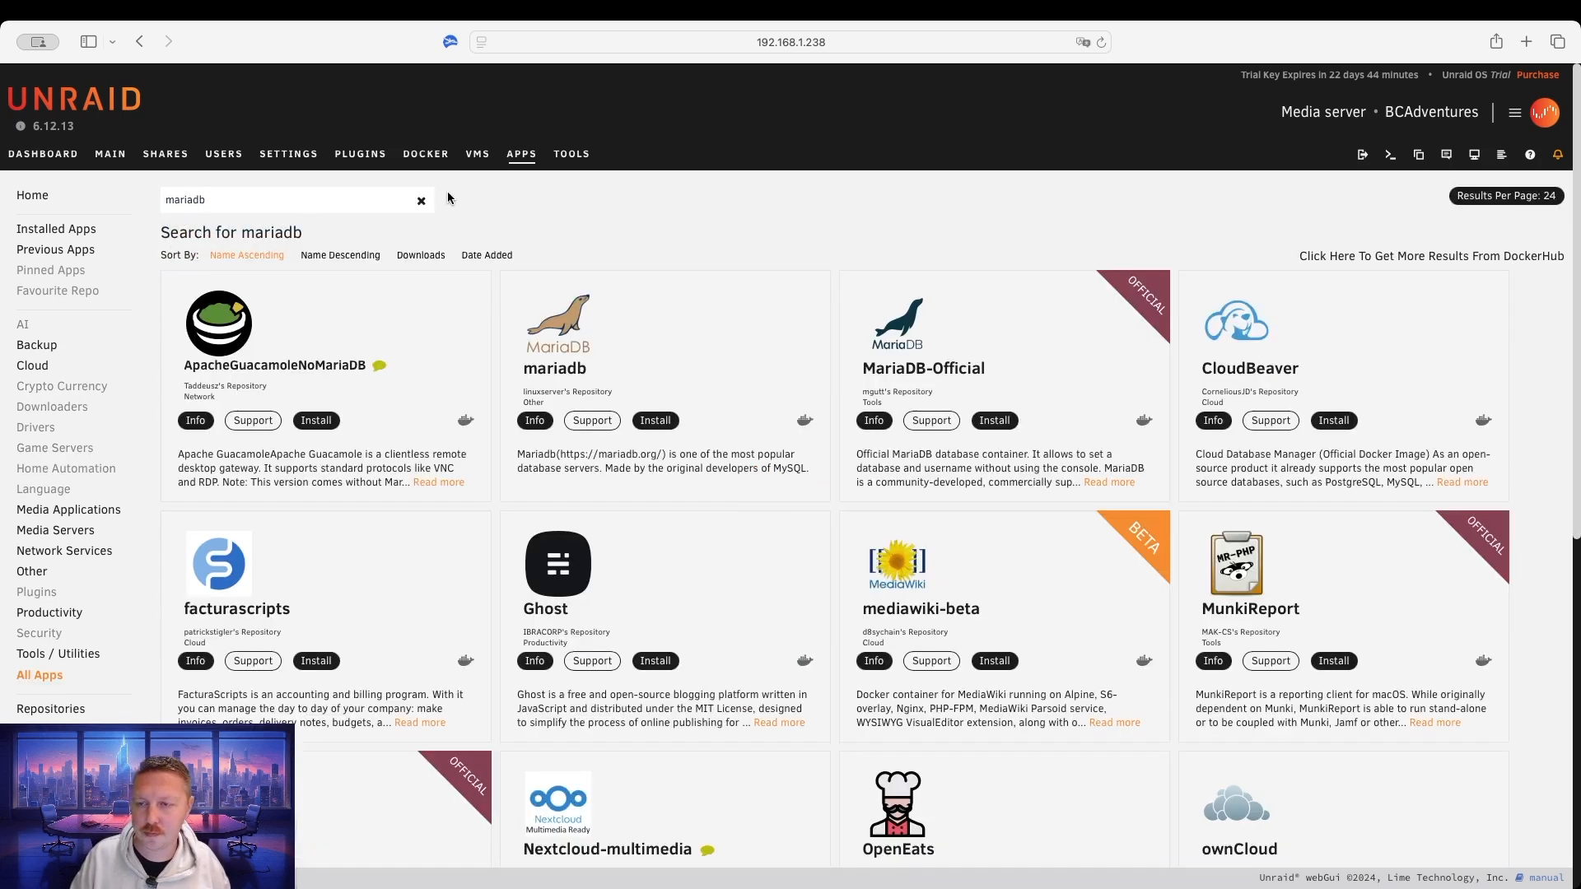
Install MariaDB-Official from its details panel to open the container template.
{"action": "left_click", "coordinate": [1022, 356]}
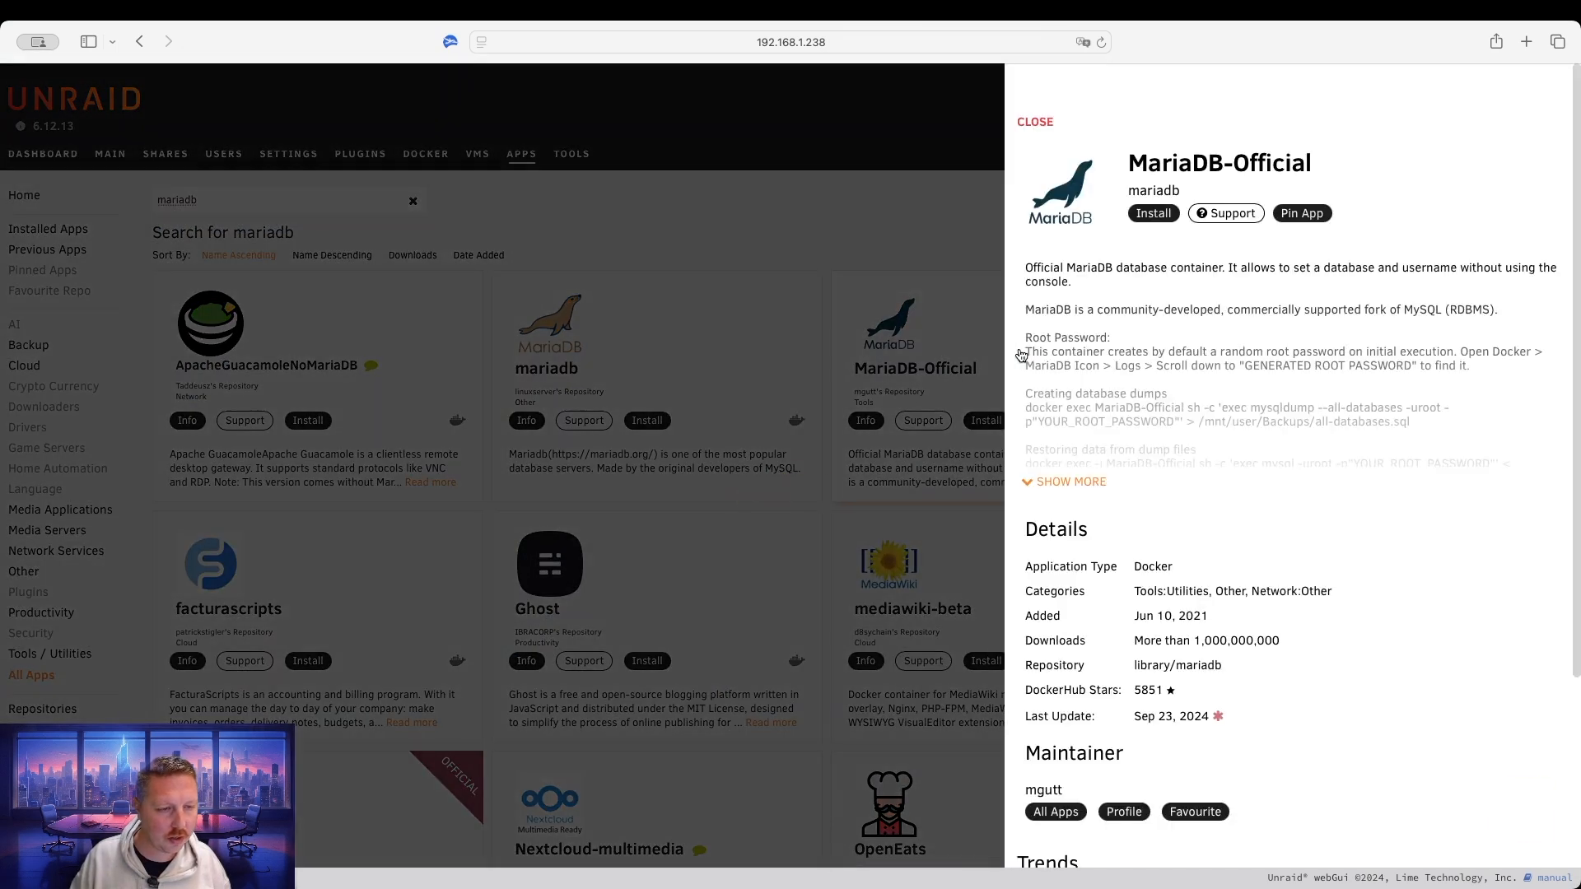
{"action": "left_click", "coordinate": [1153, 214]}
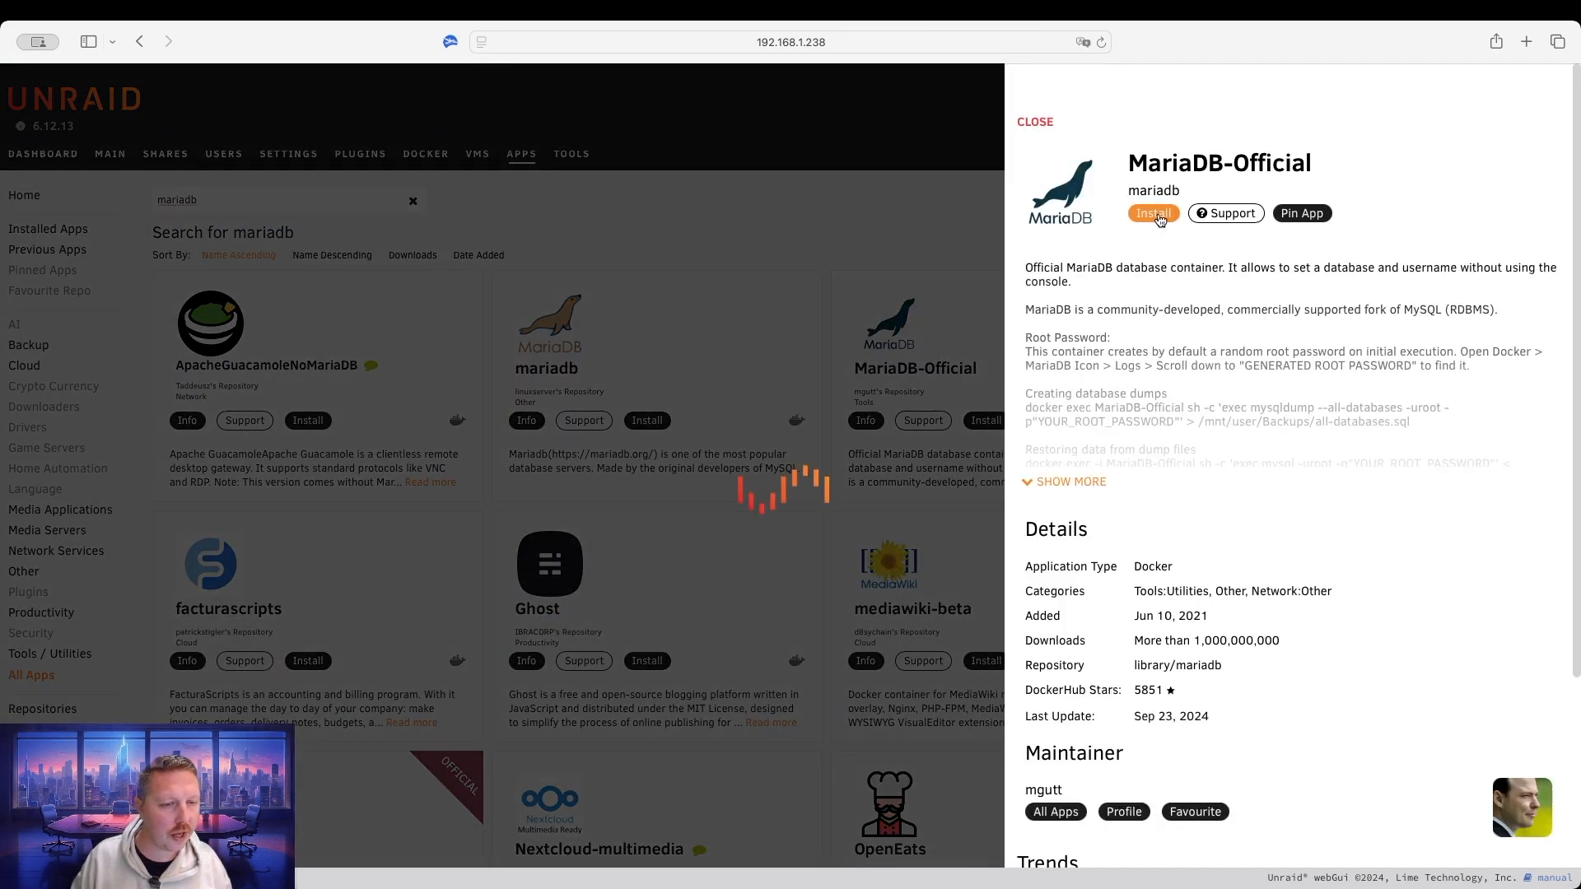
{"action": "scroll", "coordinate": [764, 602], "scroll_direction": "down", "scroll_amount": 5}
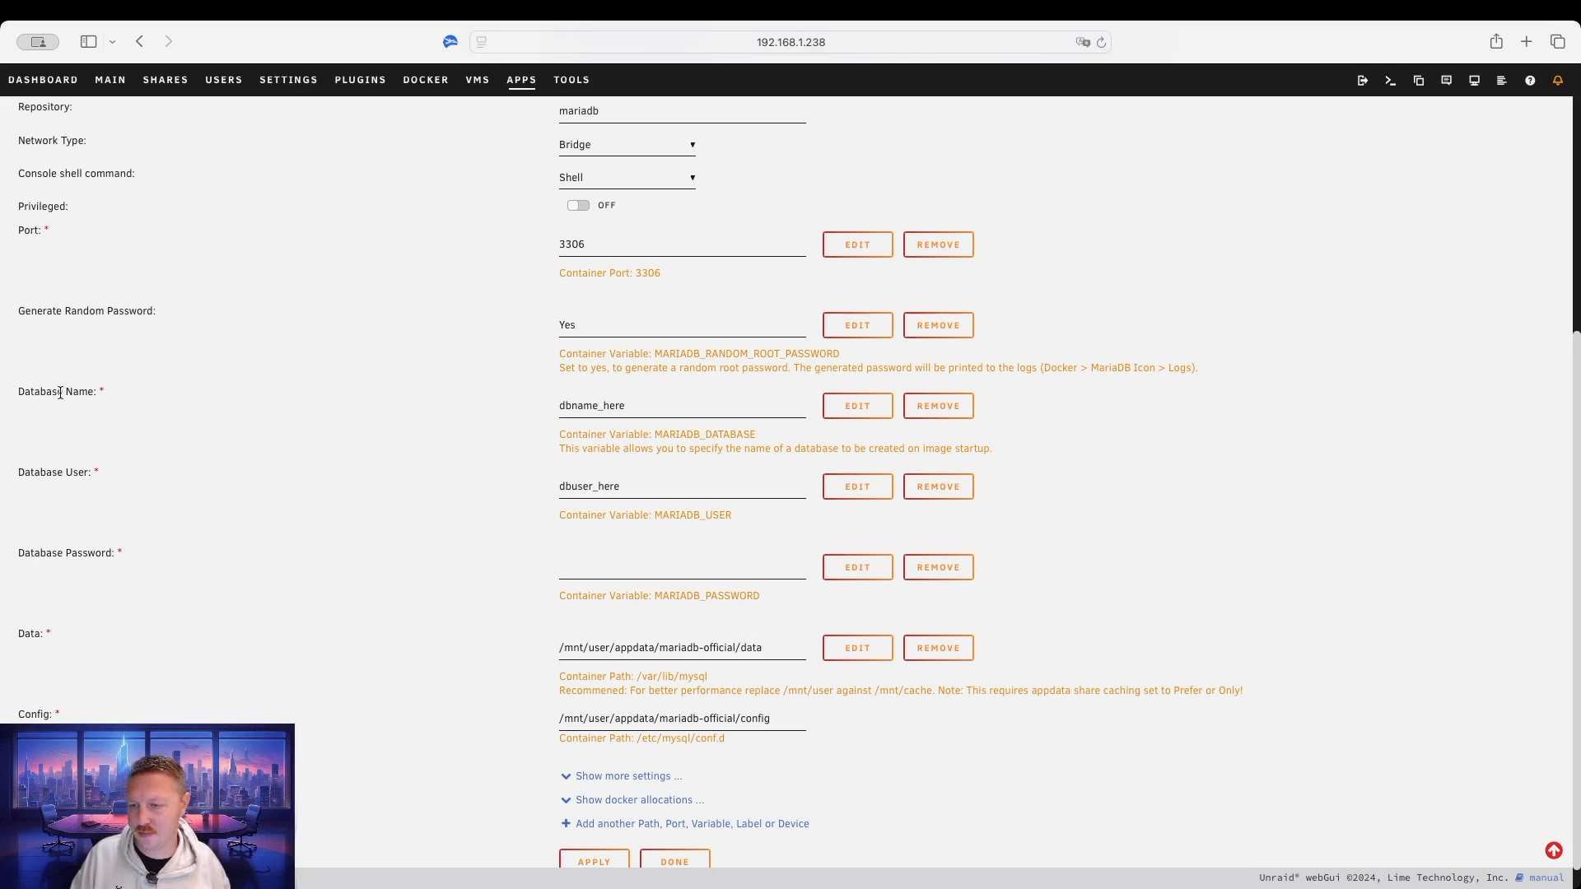
{"action": "left_click_drag", "start_coordinate": [107, 391], "coordinate": [23, 391]}
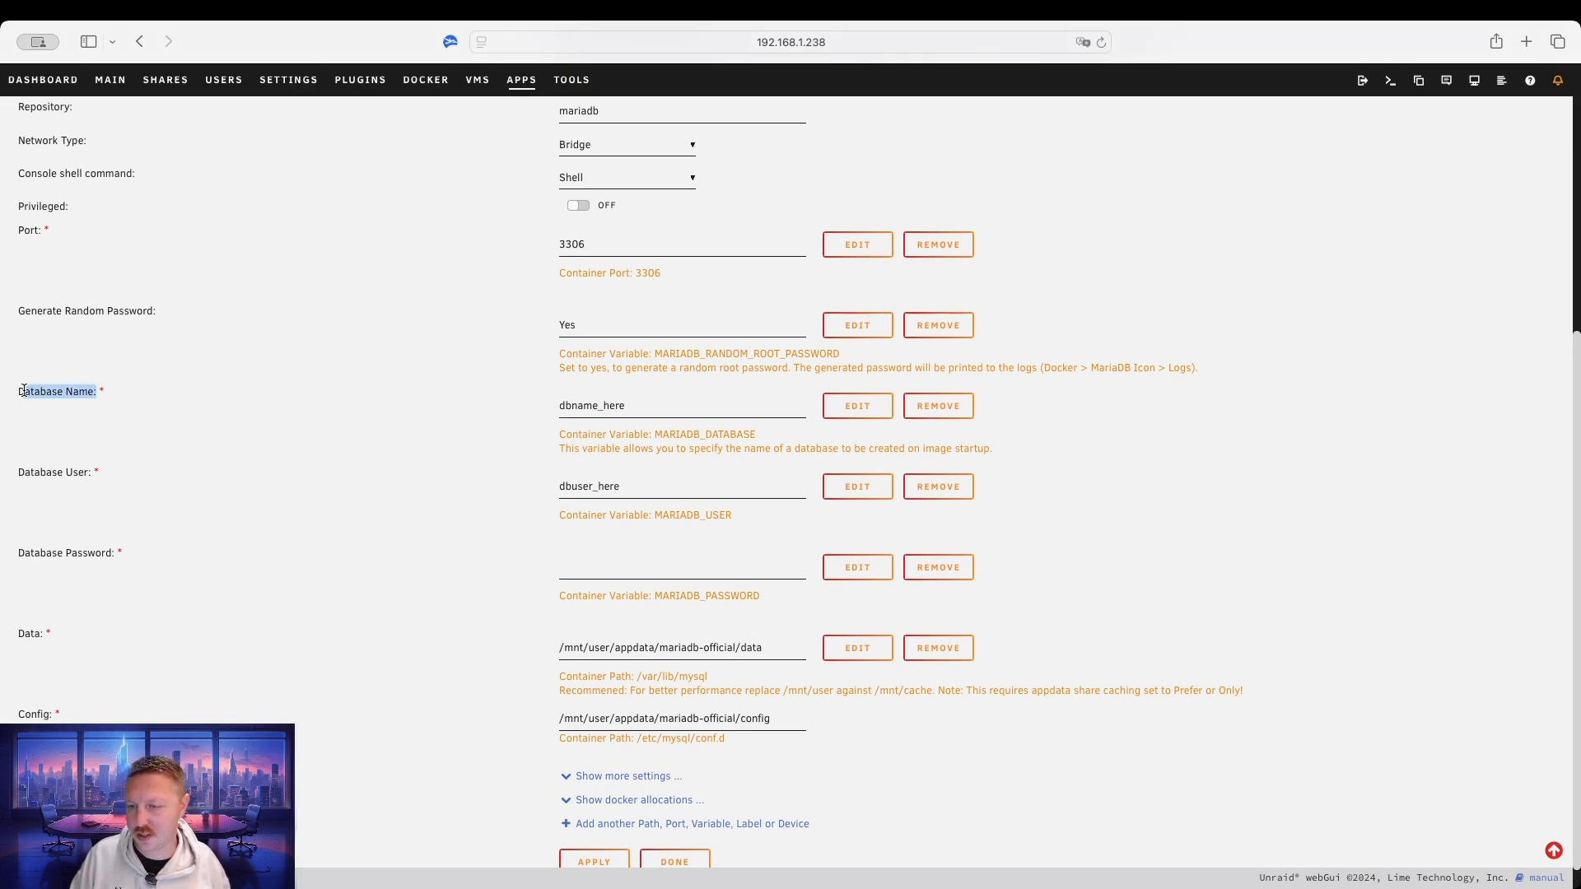
{"action": "left_click", "coordinate": [192, 392]}
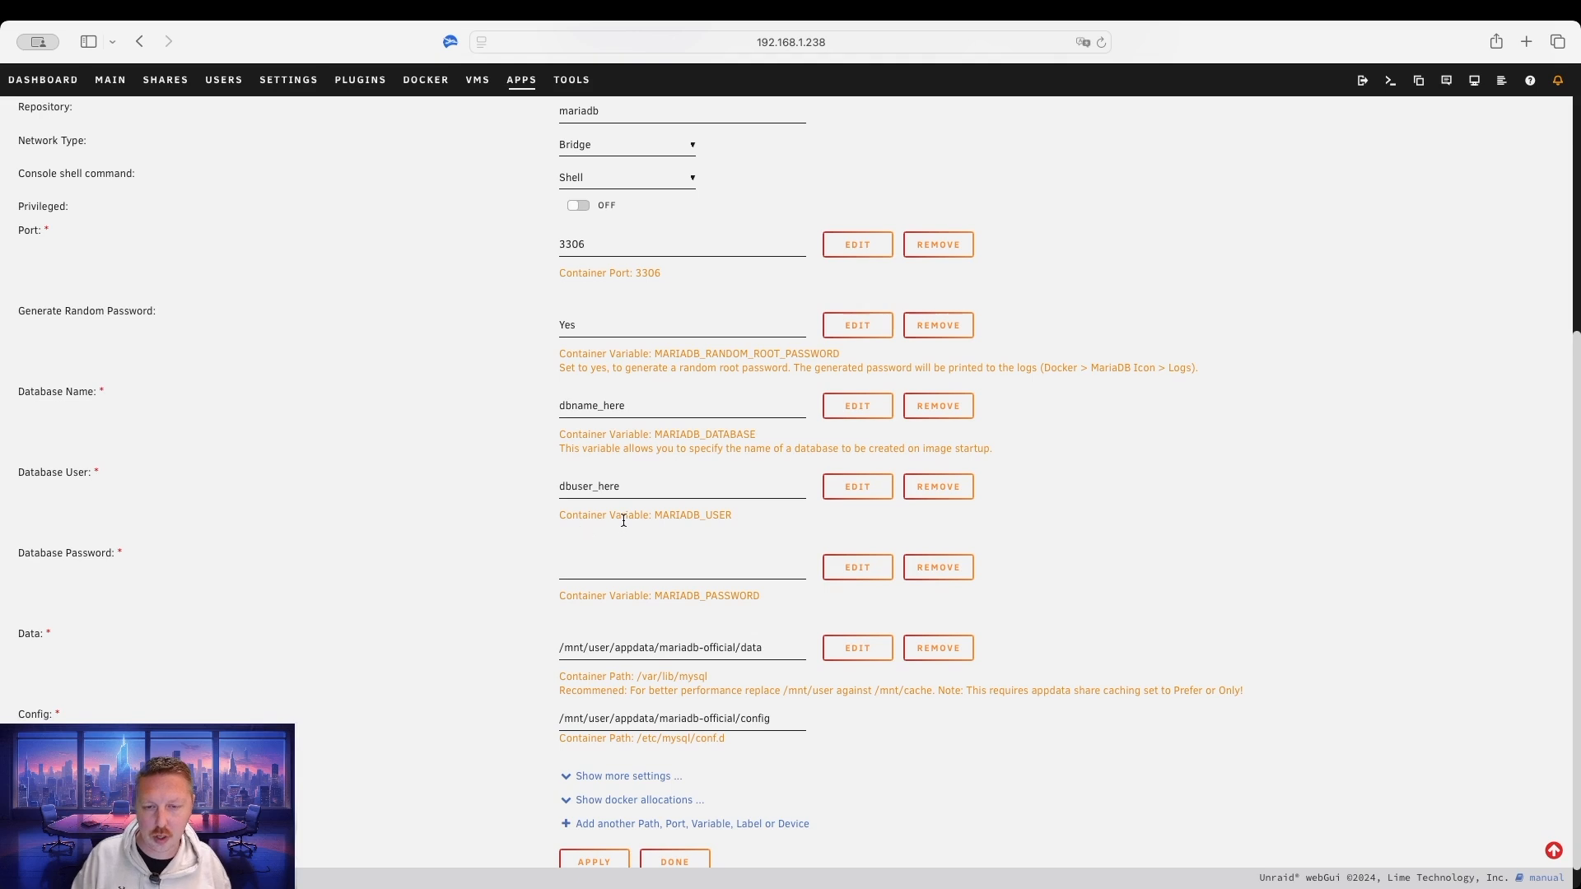
{"action": "scroll", "coordinate": [623, 520], "scroll_direction": "down", "scroll_amount": 1}
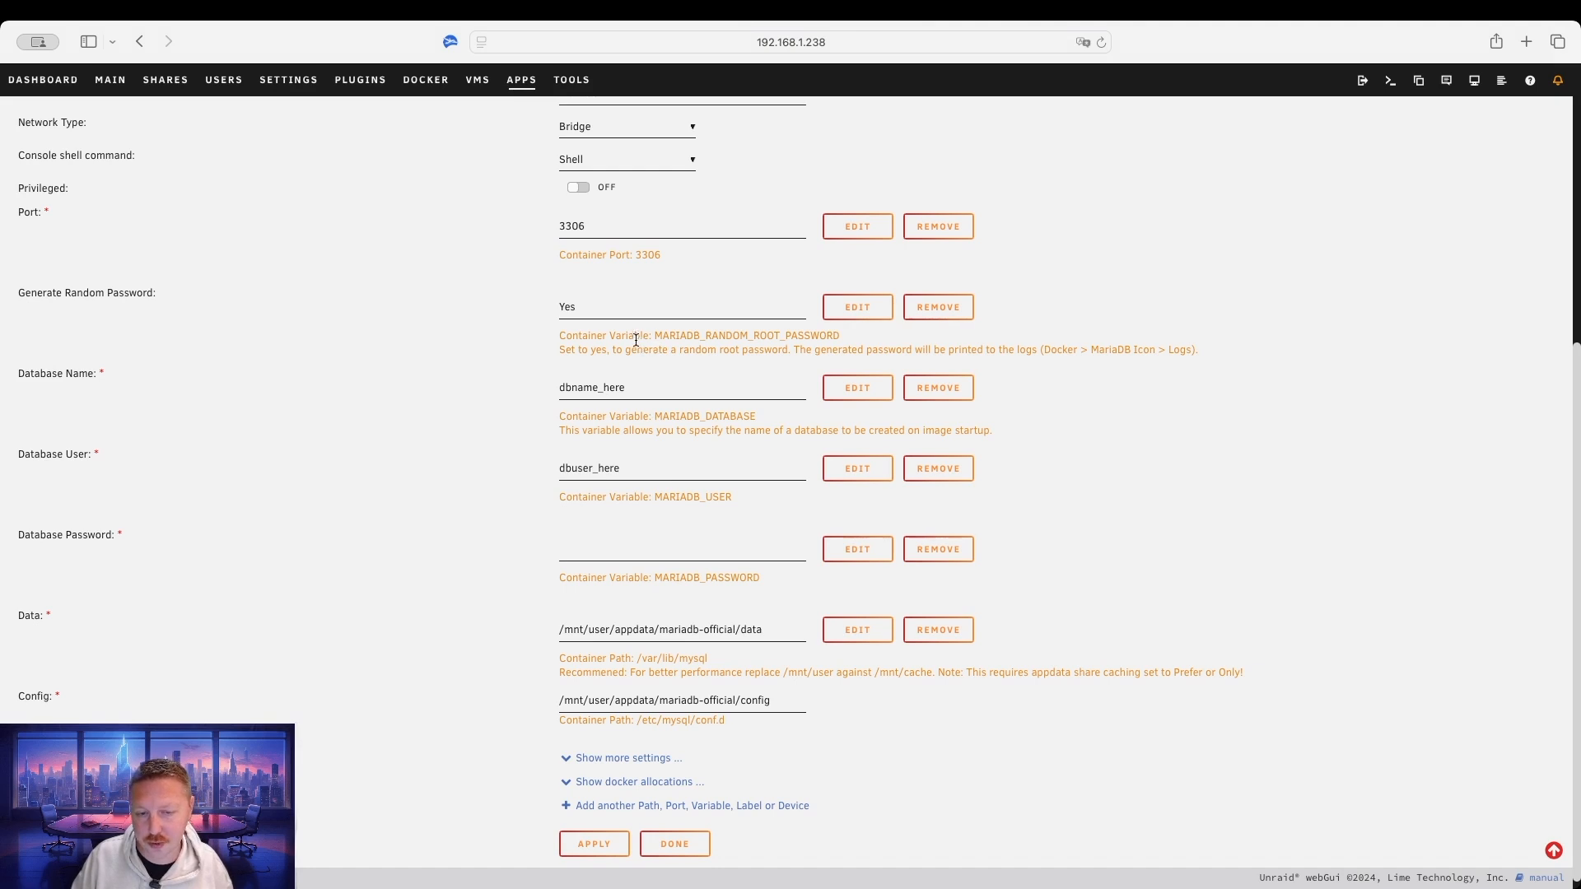
Set Generate Random Password to no and the database name to bcadventure.
{"action": "double_click", "coordinate": [589, 309]}
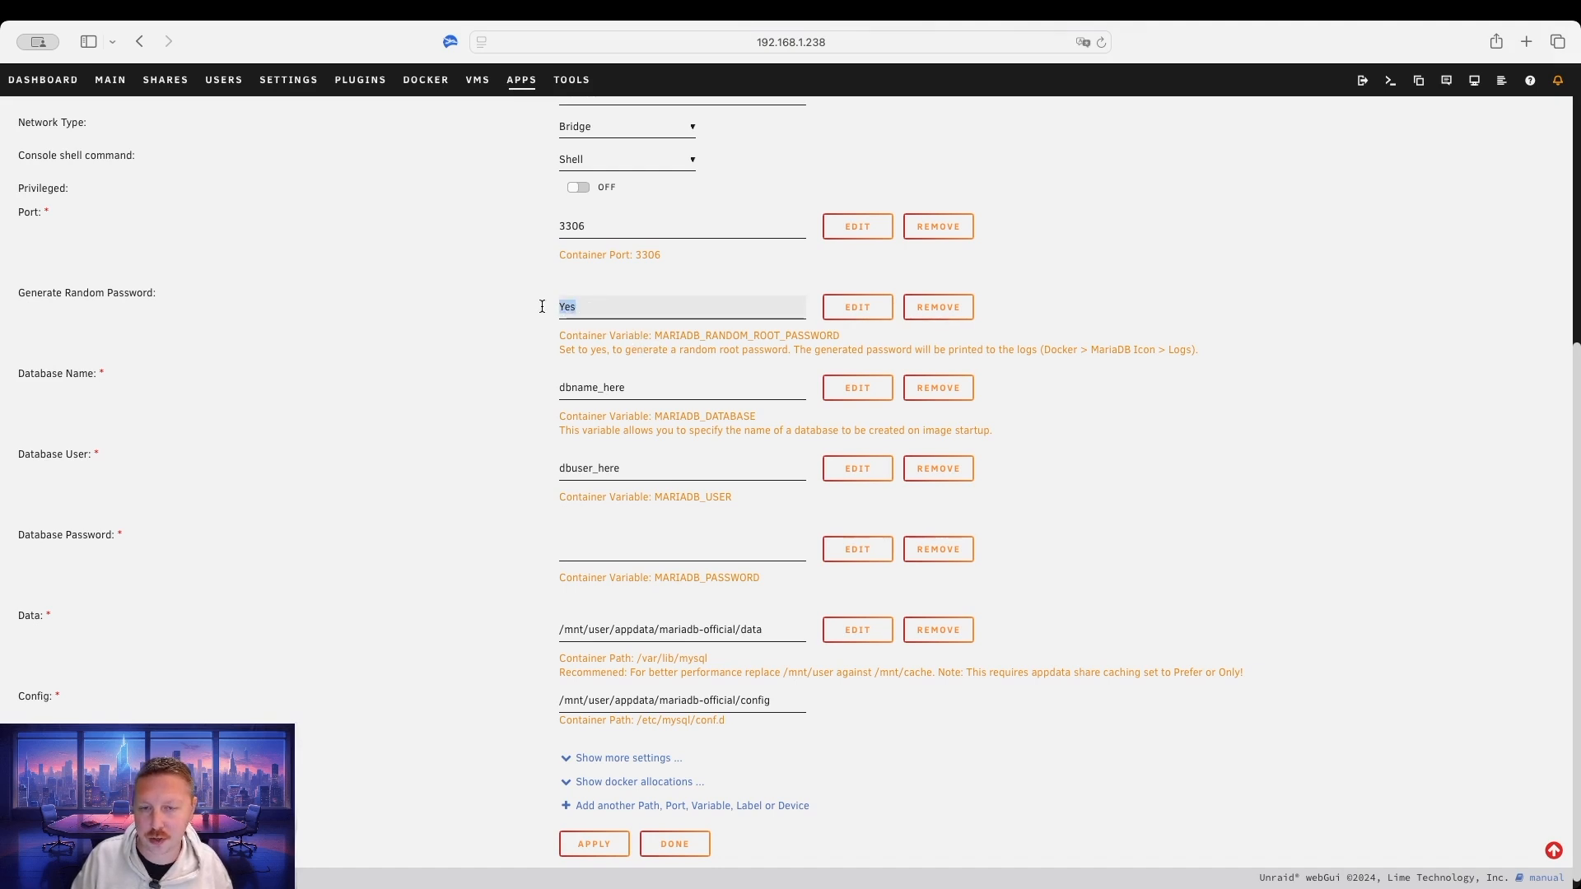
{"action": "type", "text": "n"}
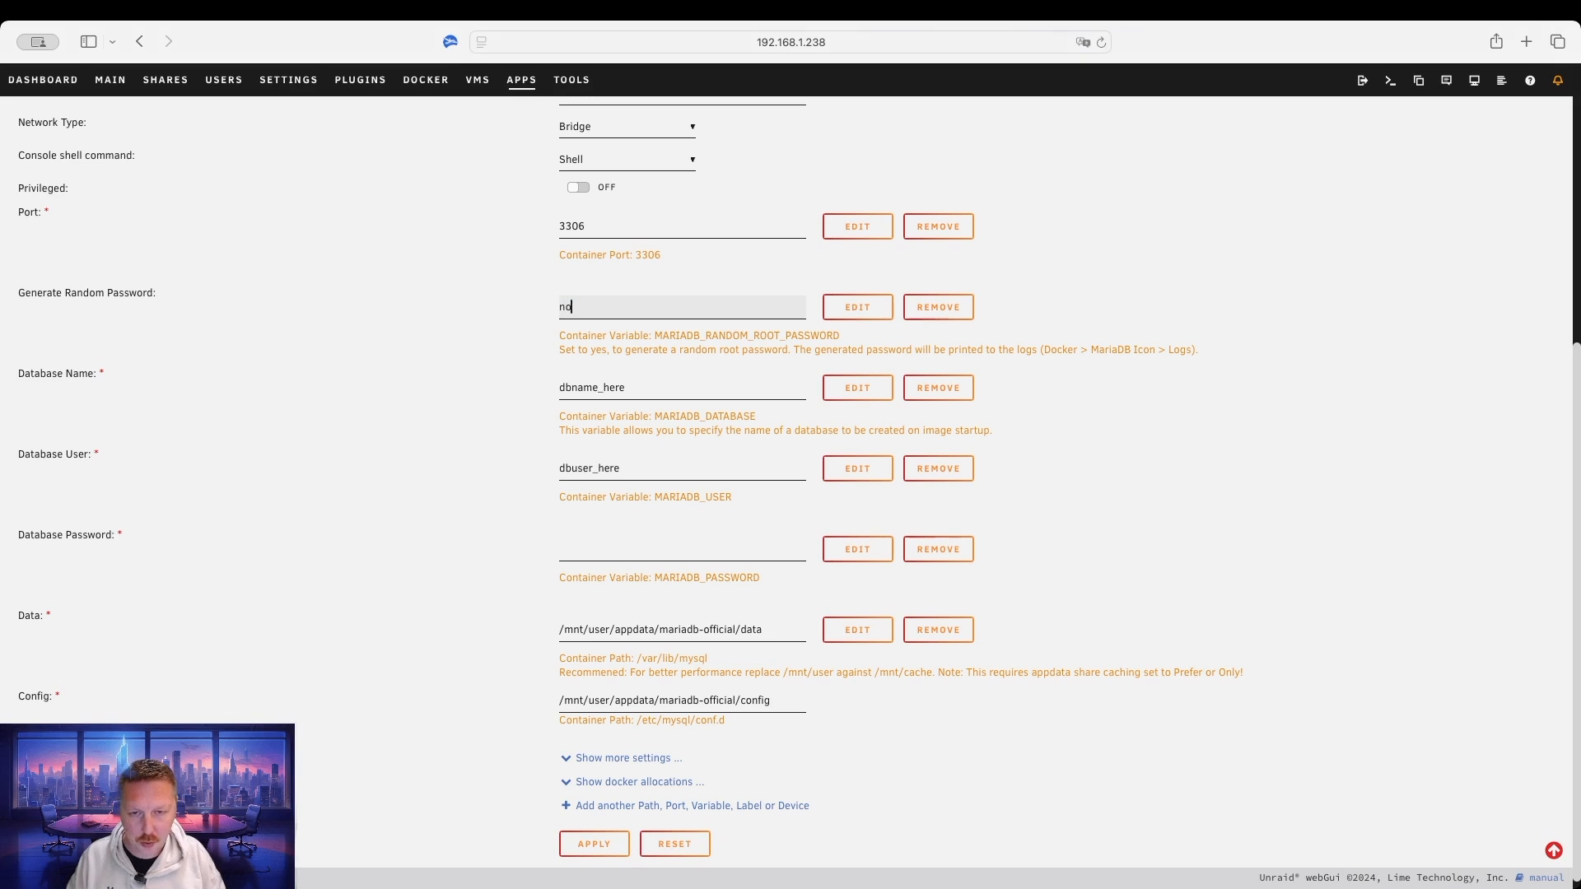
{"action": "type", "text": "o"}
{"action": "left_click", "coordinate": [665, 391]}
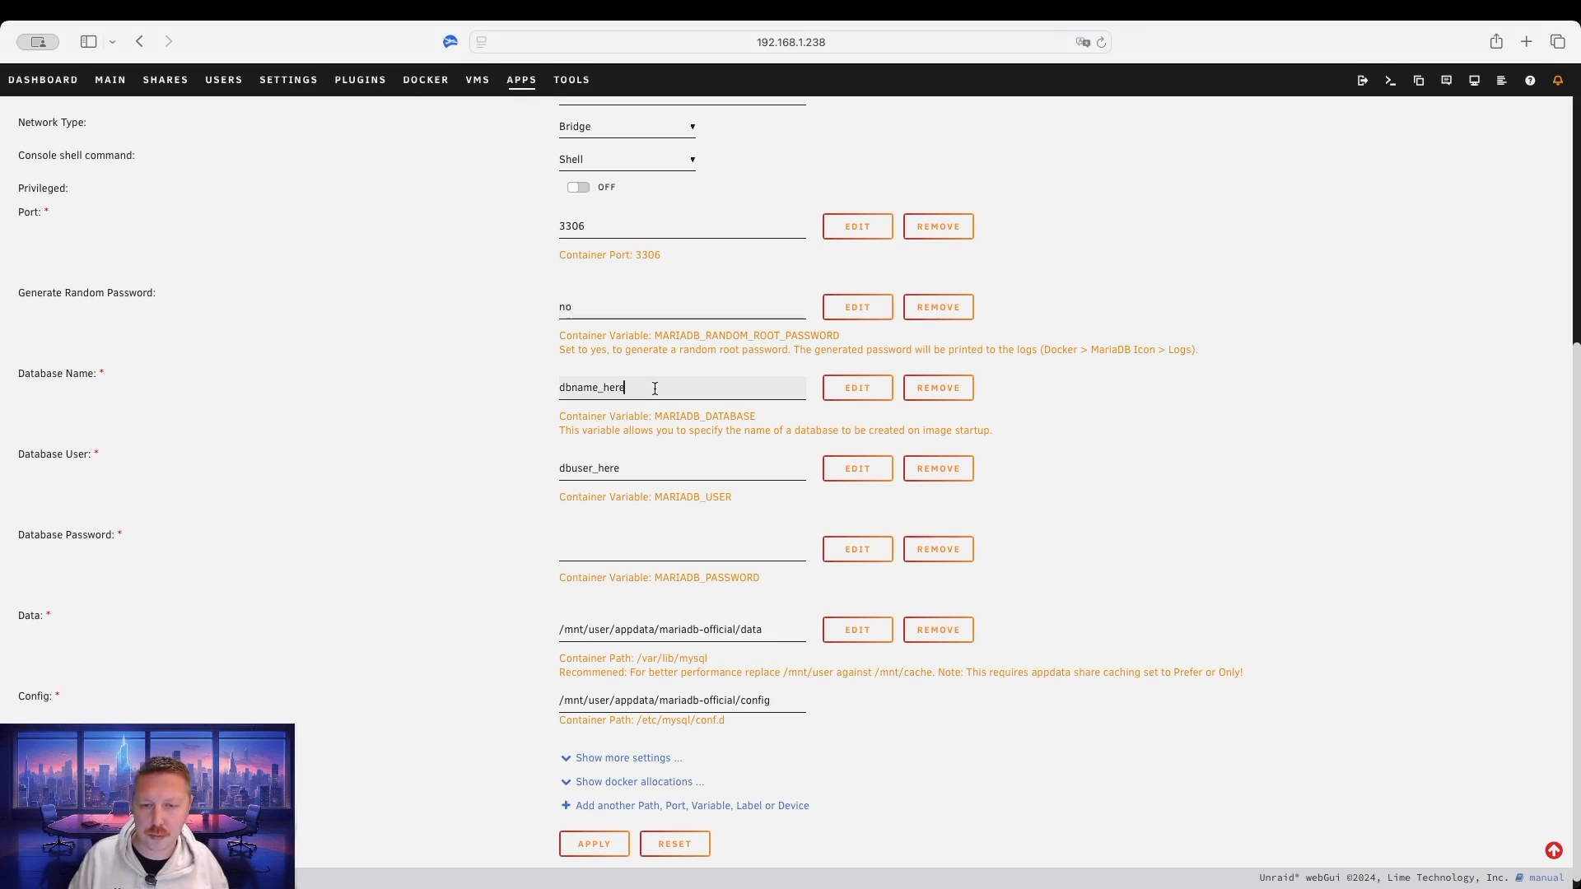
{"action": "key", "text": "shift+Left"}
{"action": "key", "text": "shift+Left"}
{"action": "key", "text": "shift+Left"}
{"action": "key", "text": "shift+Left"}
{"action": "key", "text": "shift+Left"}
{"action": "key", "text": "shift+Left"}
{"action": "key", "text": "shift+Left"}
{"action": "key", "text": "shift+Left"}
{"action": "key", "text": "shift+Left"}
{"action": "key", "text": "shift+Left"}
{"action": "key", "text": "shift+Left"}
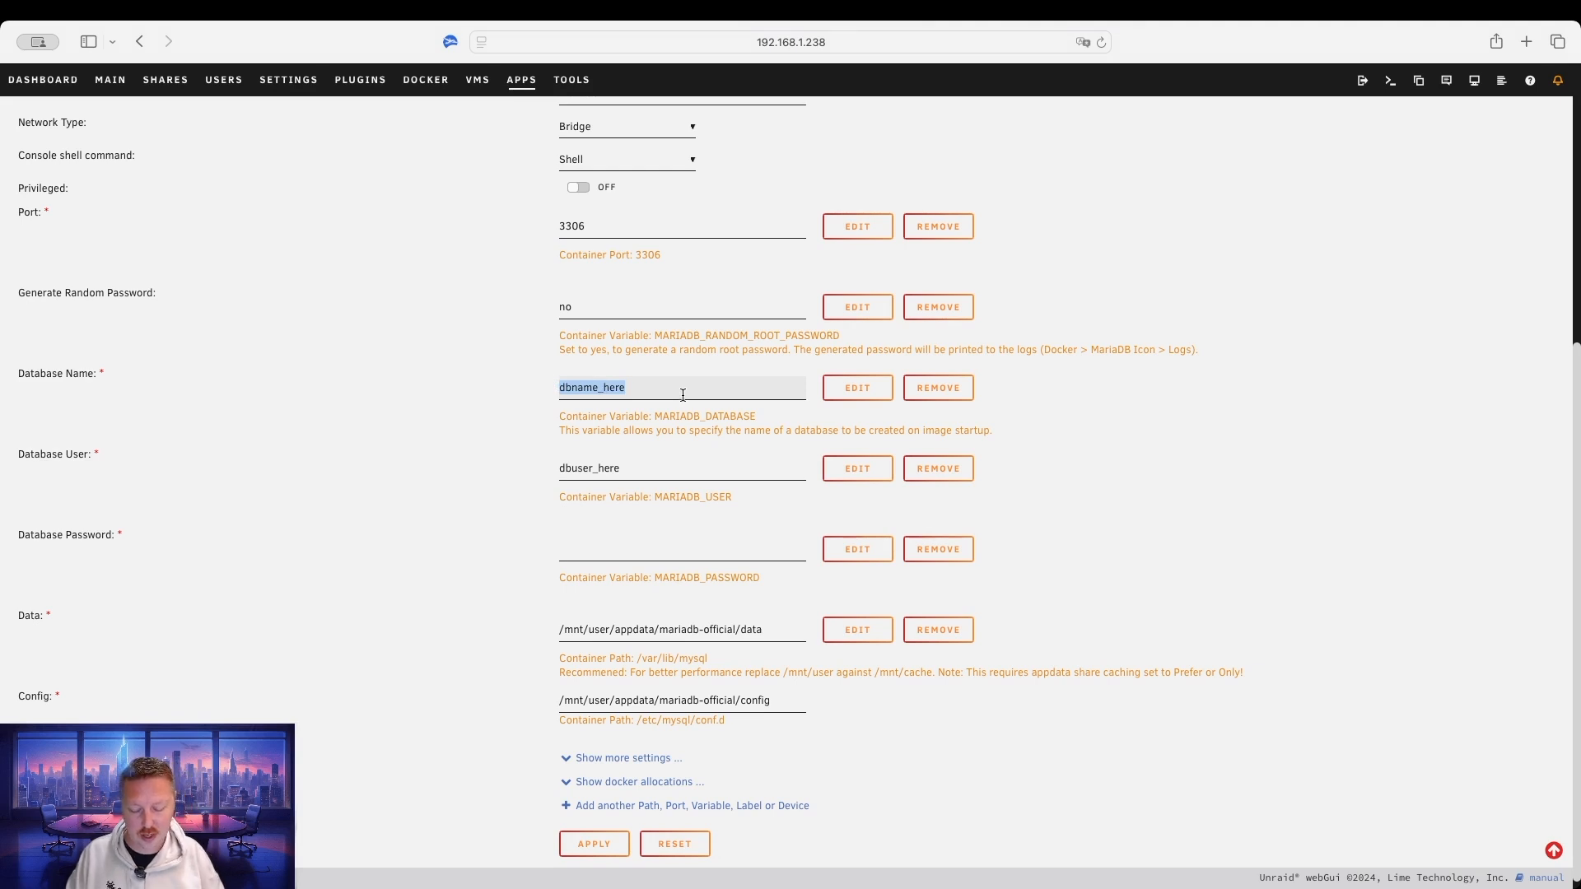
{"action": "type", "text": "bcadventure"}
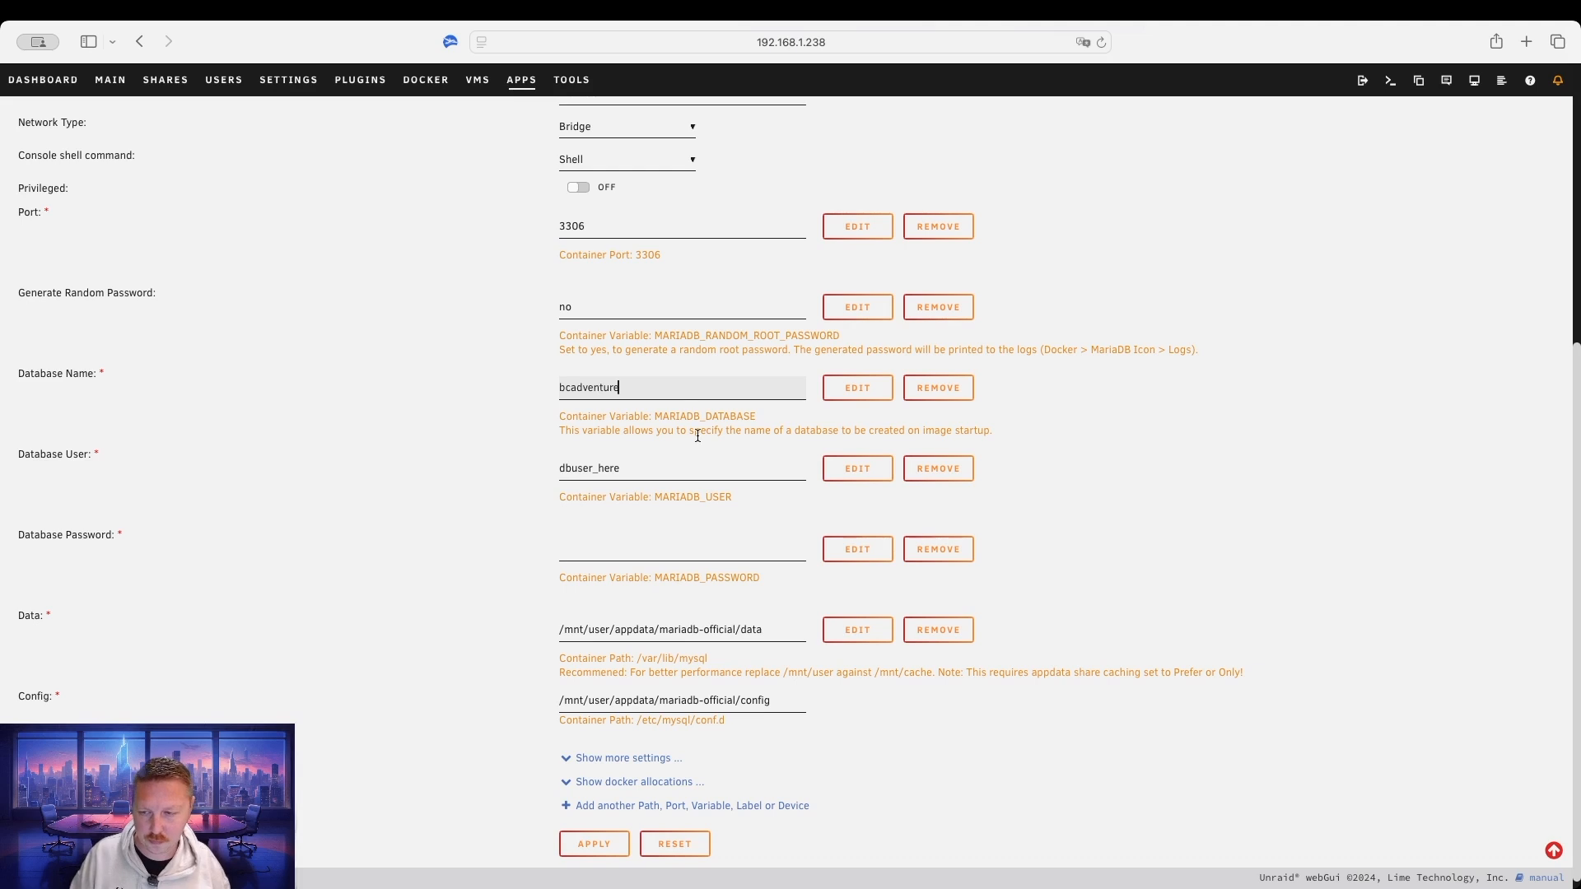
Set the database user to admin1 and enter the database password.
{"action": "double_click", "coordinate": [638, 470]}
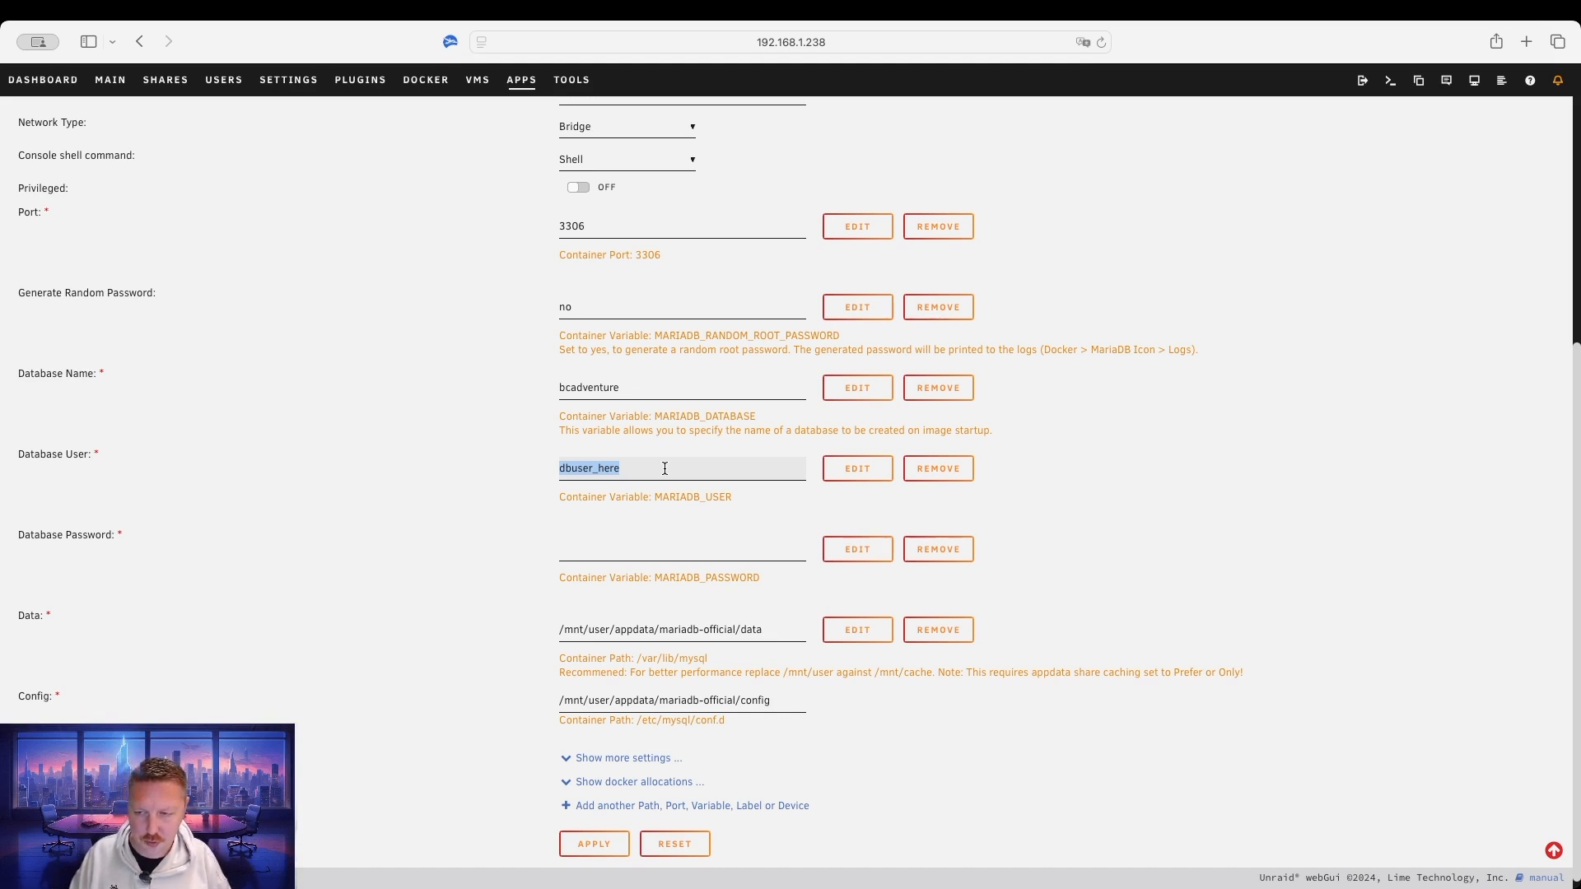
{"action": "type", "text": "admin1"}
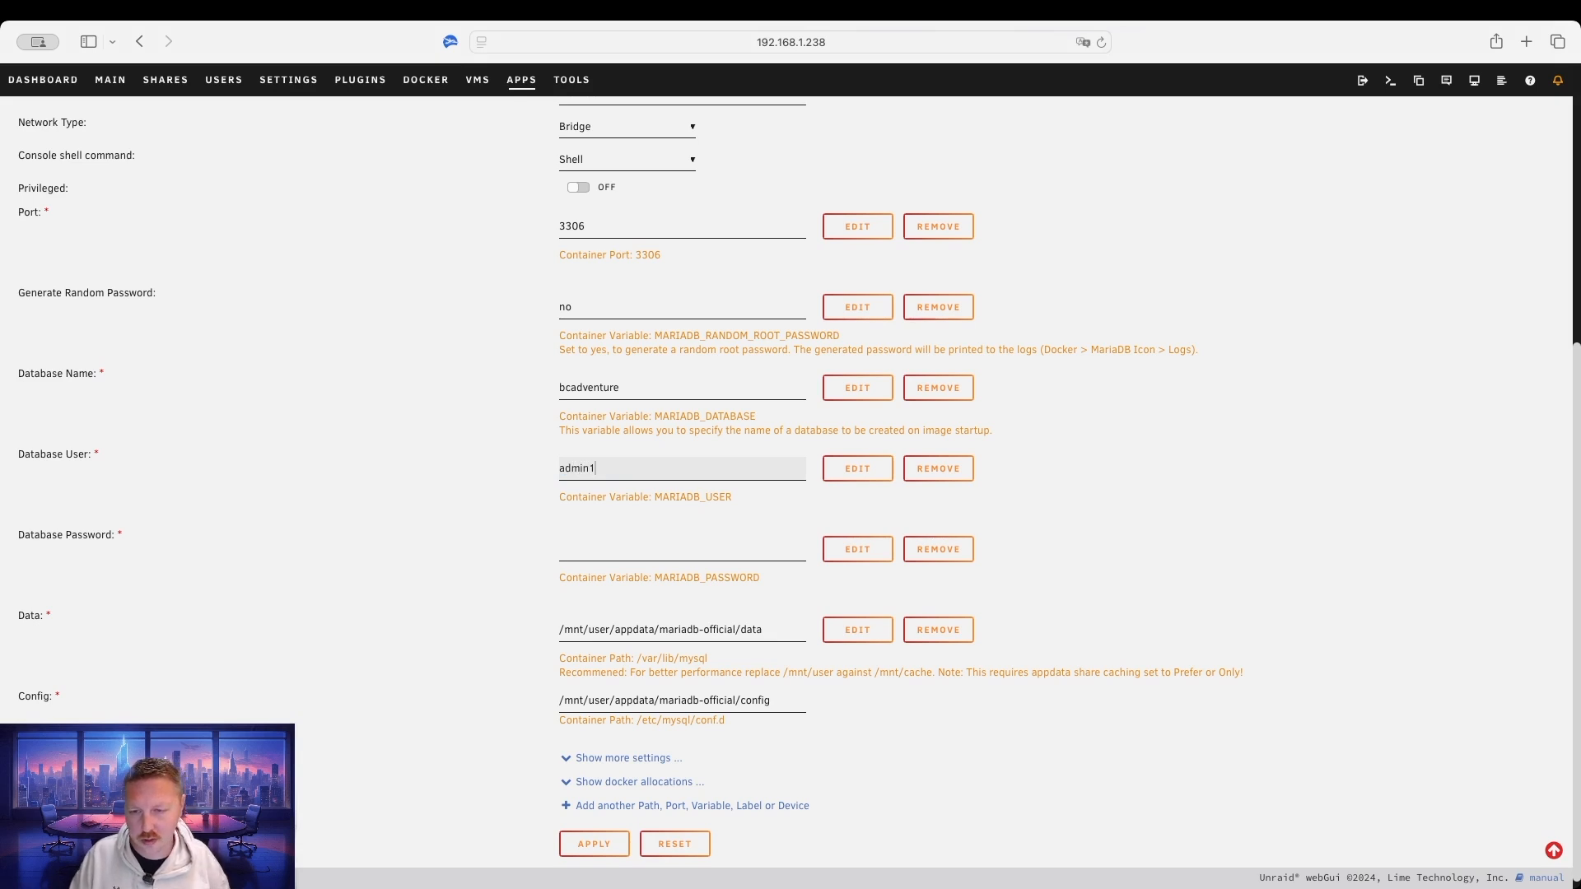
{"action": "left_click", "coordinate": [603, 552]}
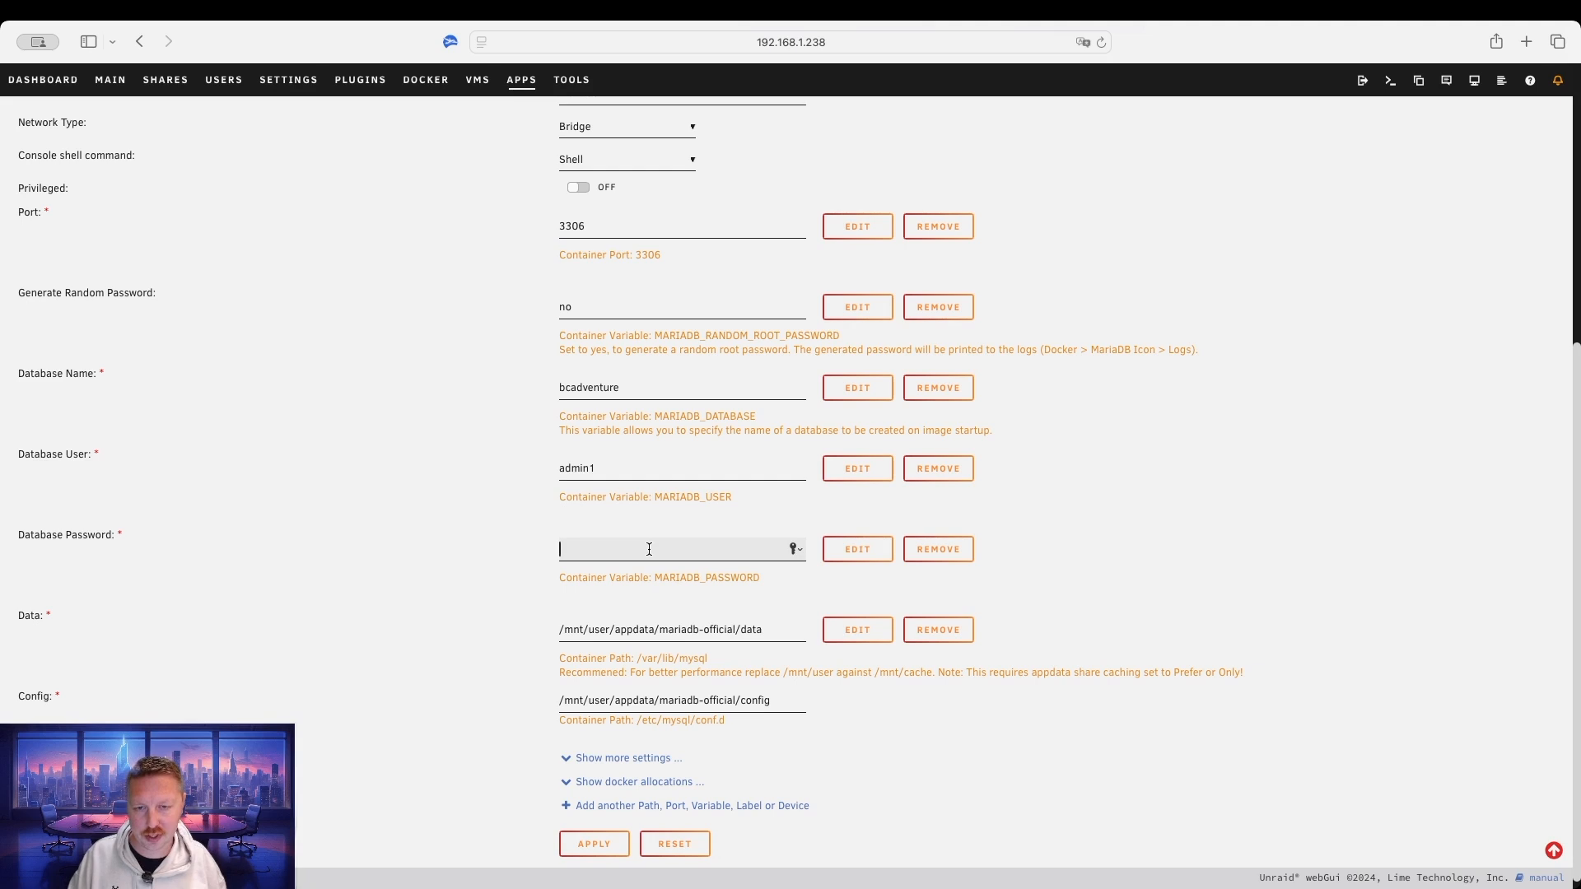
{"action": "type", "text": "••••"}
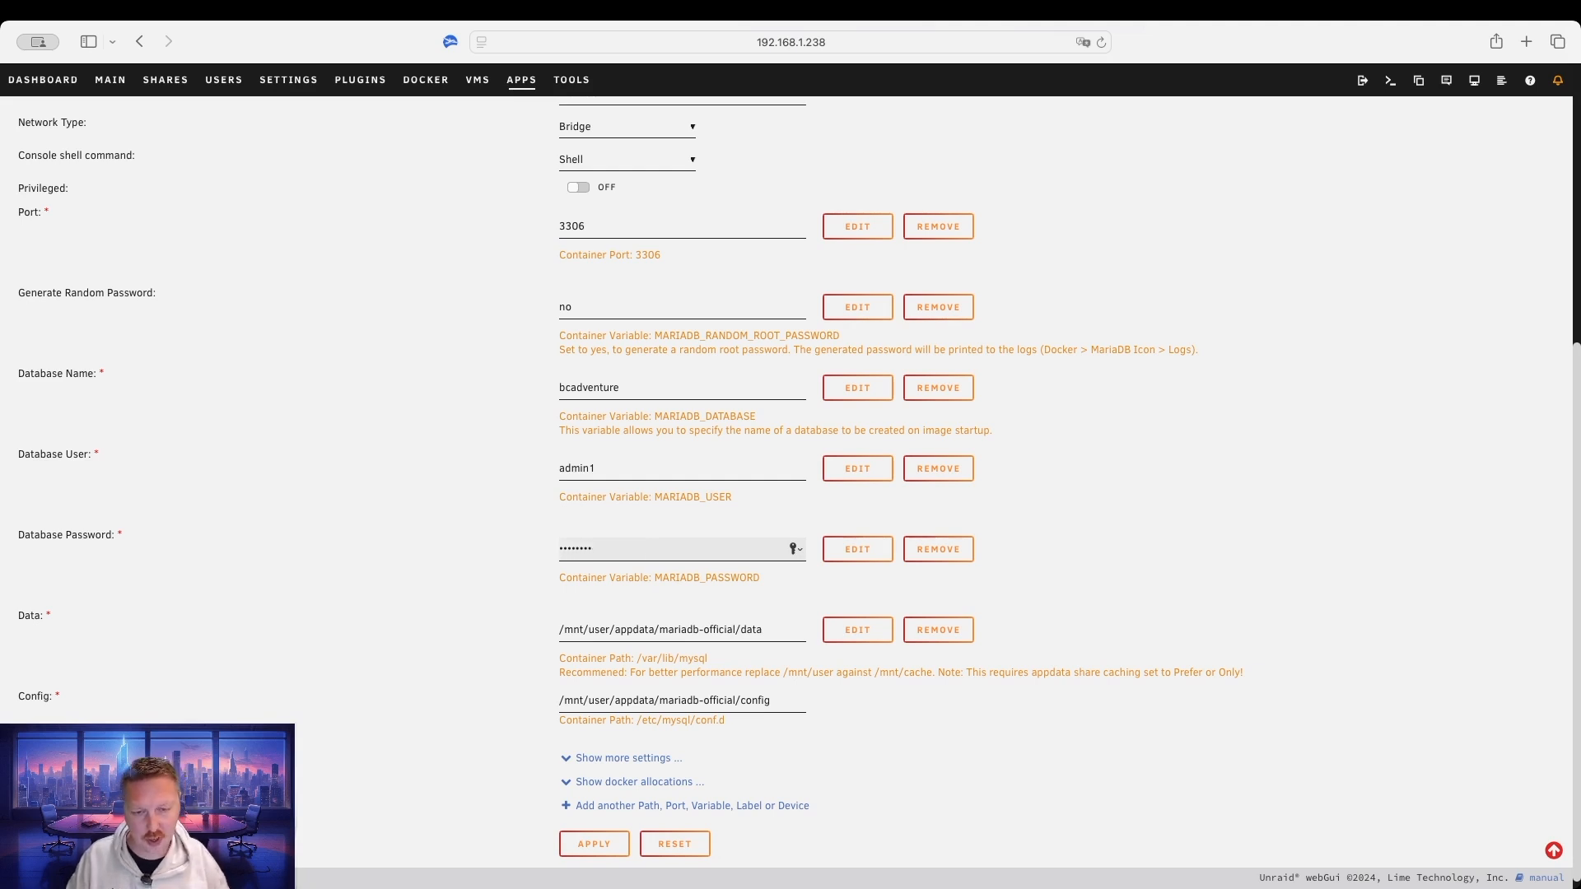
{"action": "left_click", "coordinate": [1040, 531]}
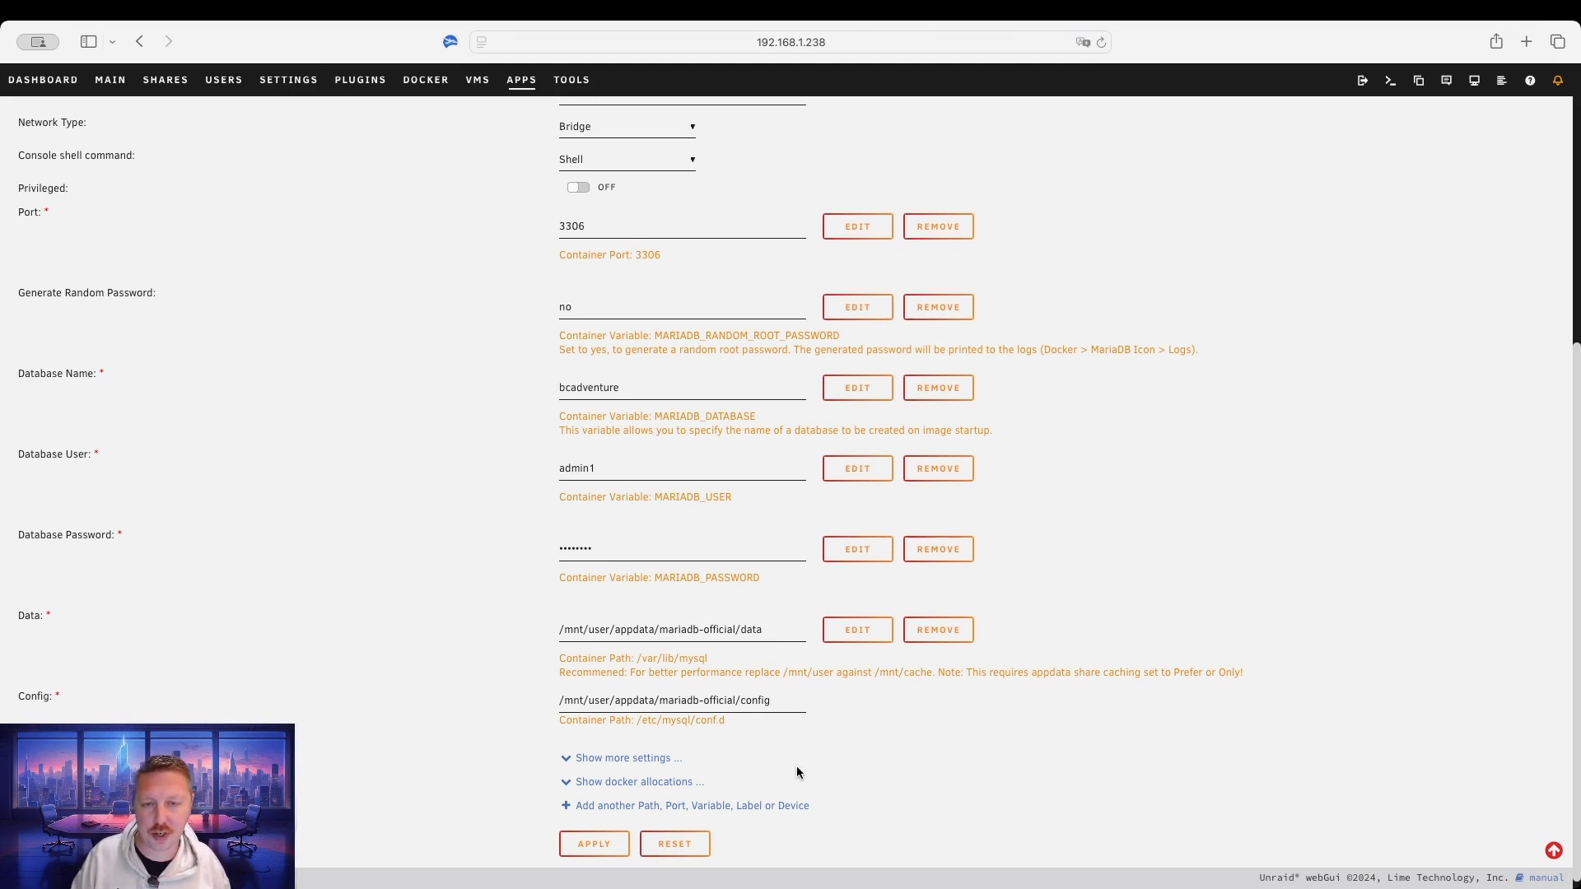
Apply the template to pull mariadb:latest and create MariaDB-Official, then close its info panel.
{"action": "left_click", "coordinate": [619, 827]}
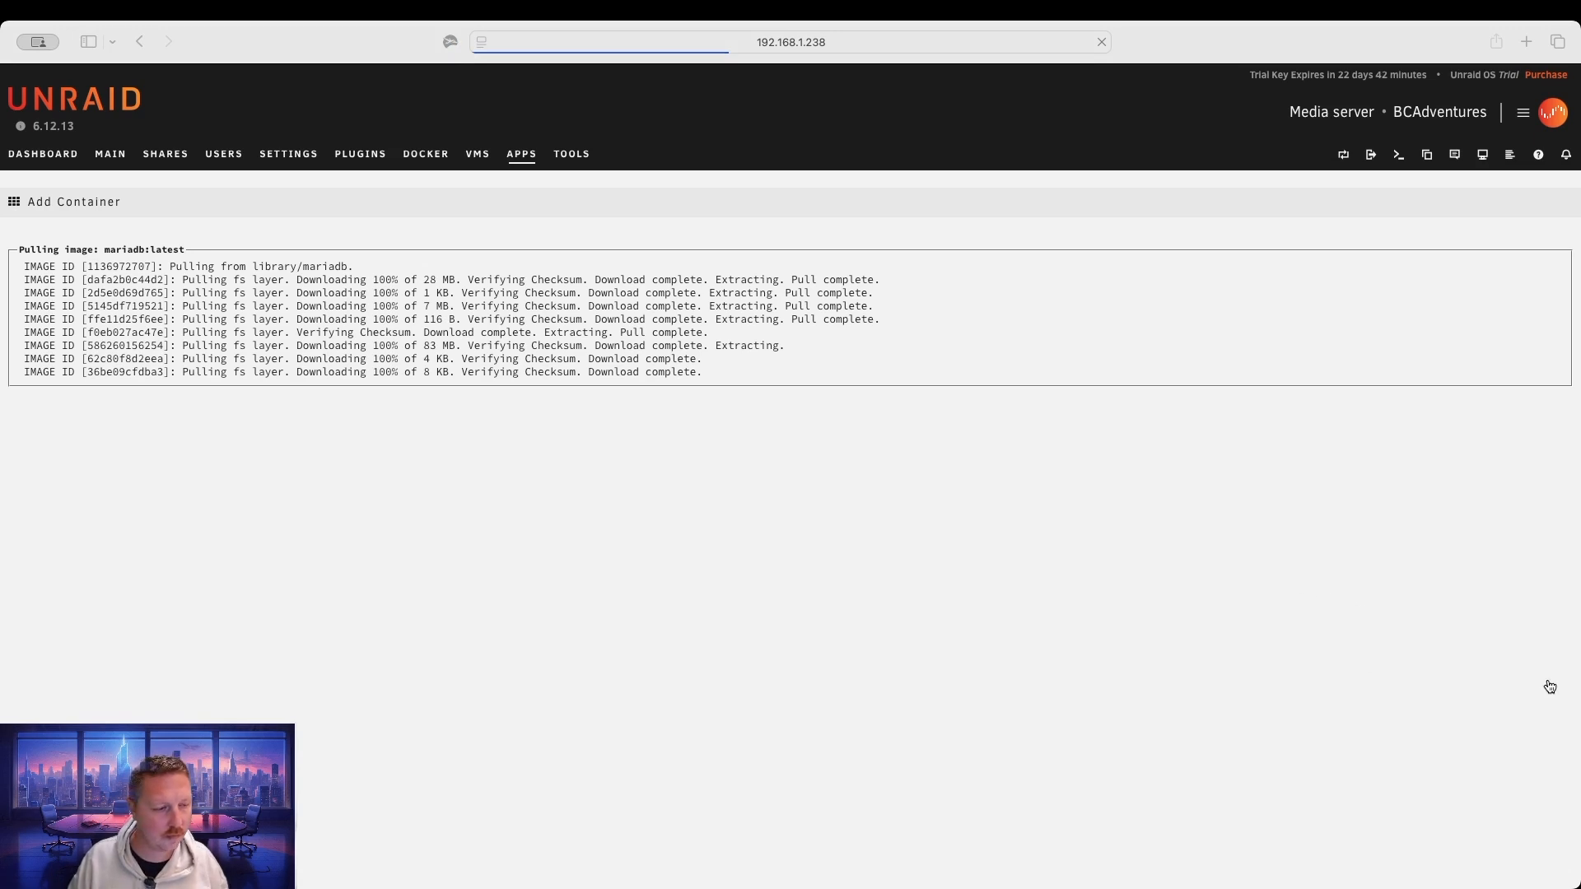
{"action": "left_click", "coordinate": [1002, 471]}
{"action": "left_click", "coordinate": [789, 821]}
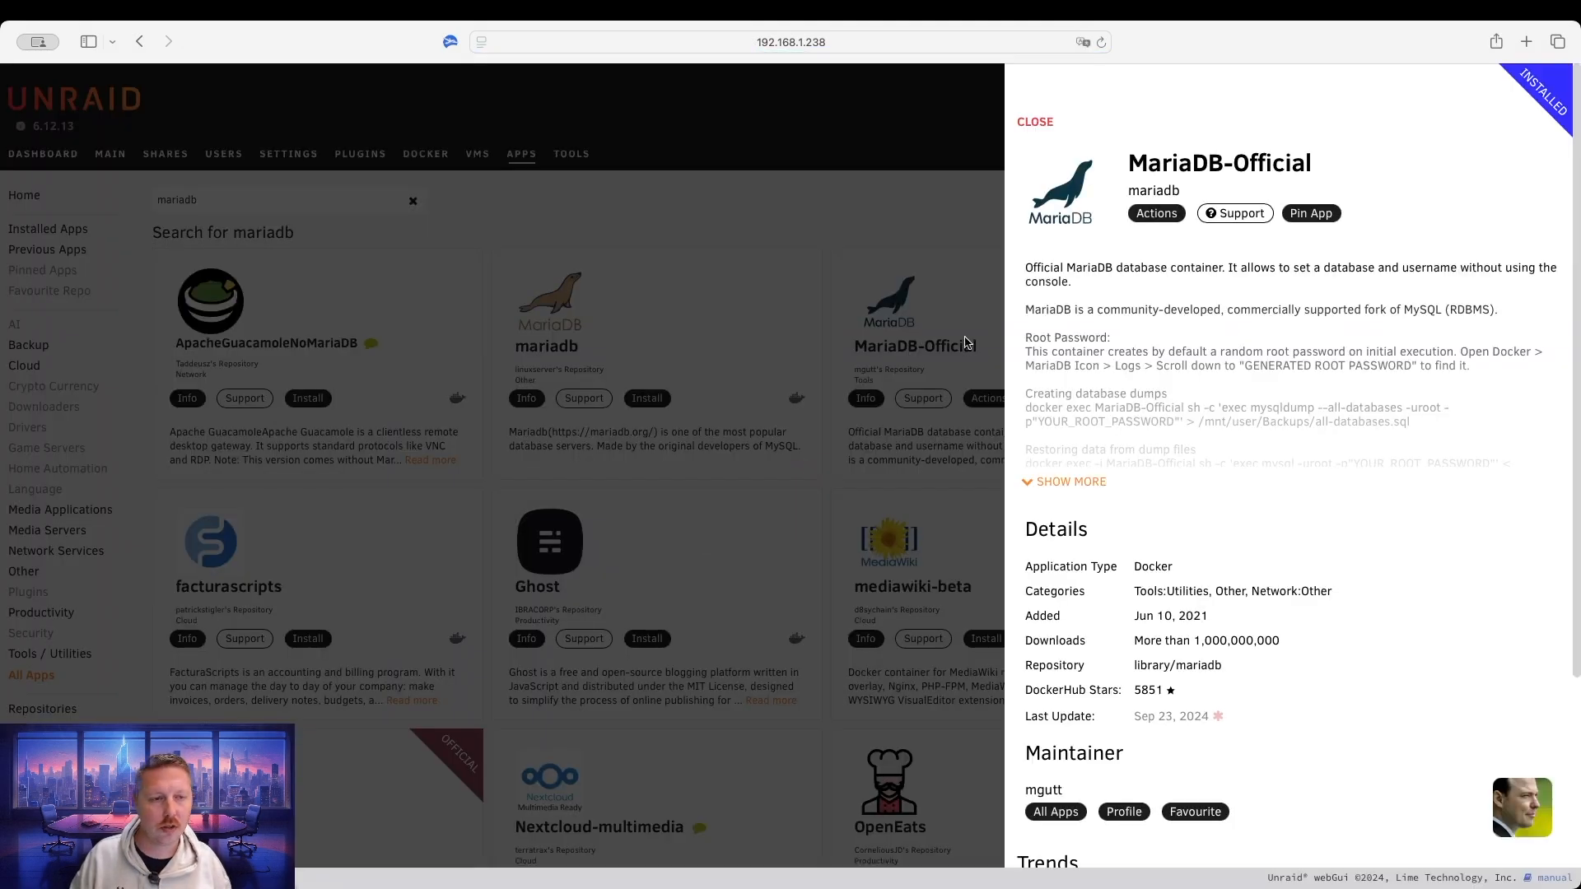
{"action": "left_click", "coordinate": [1036, 123]}
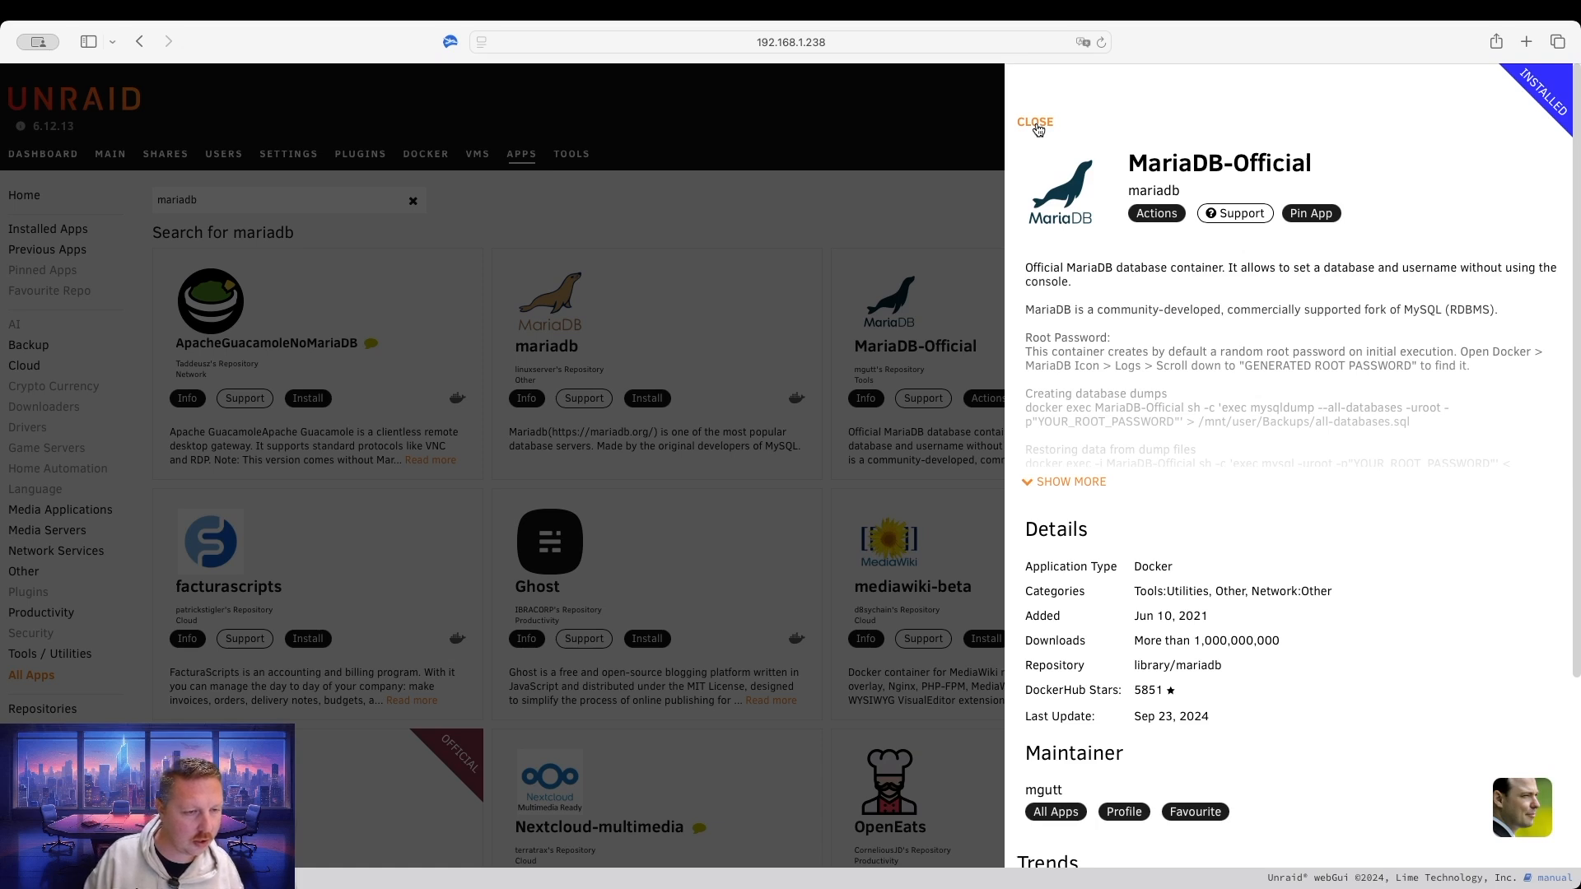
{"action": "left_click", "coordinate": [1036, 124]}
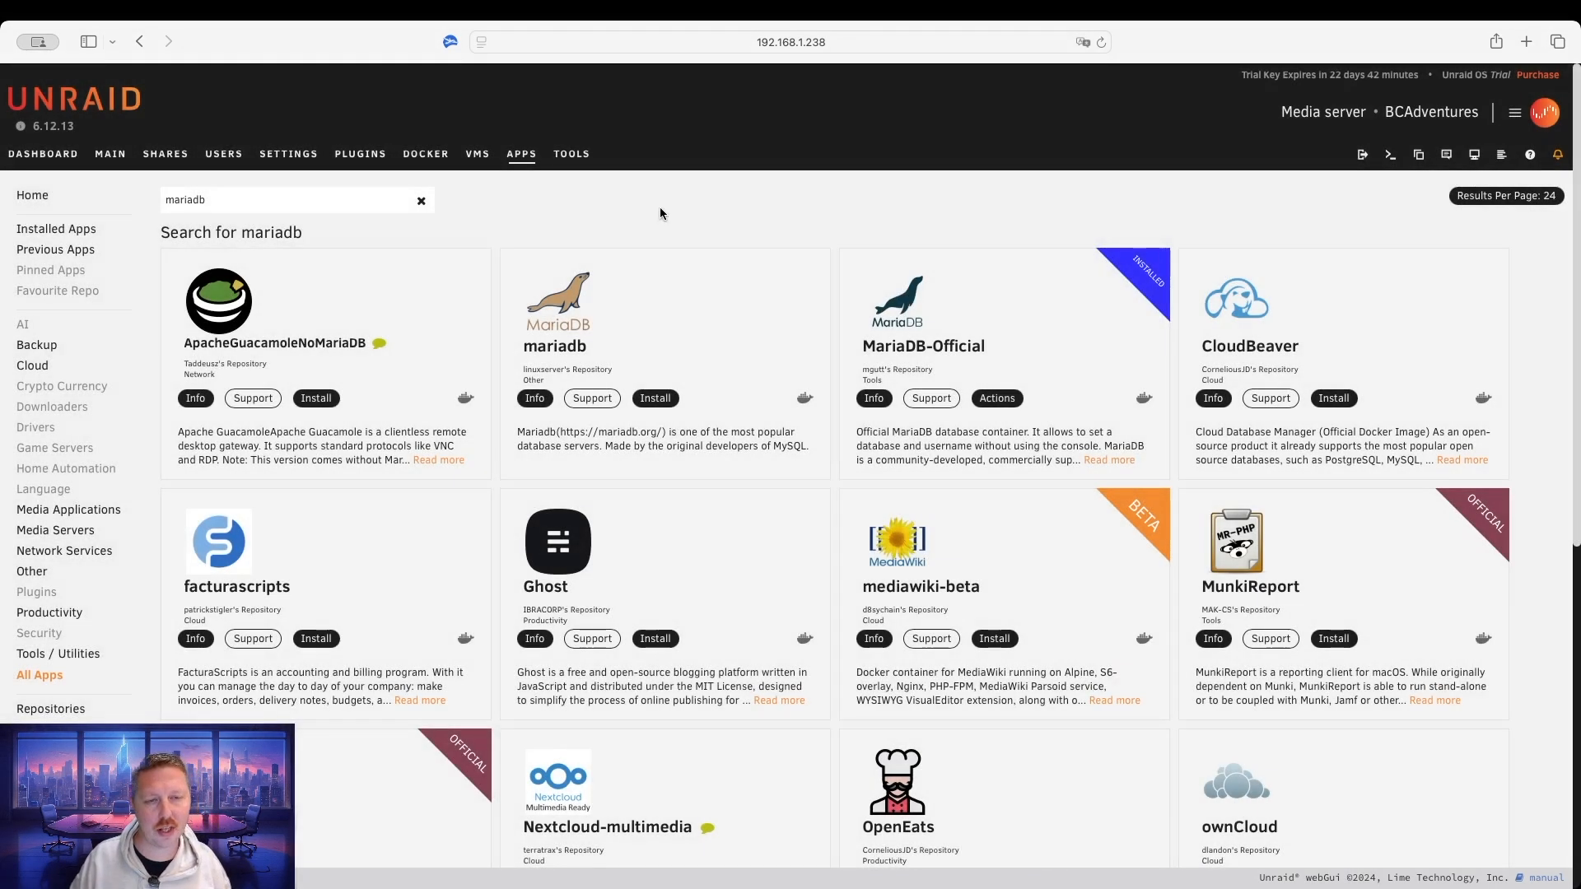
Replace the search with 'nextcloud' and install the official Nextcloud app from its card.
{"action": "left_click", "coordinate": [421, 201]}
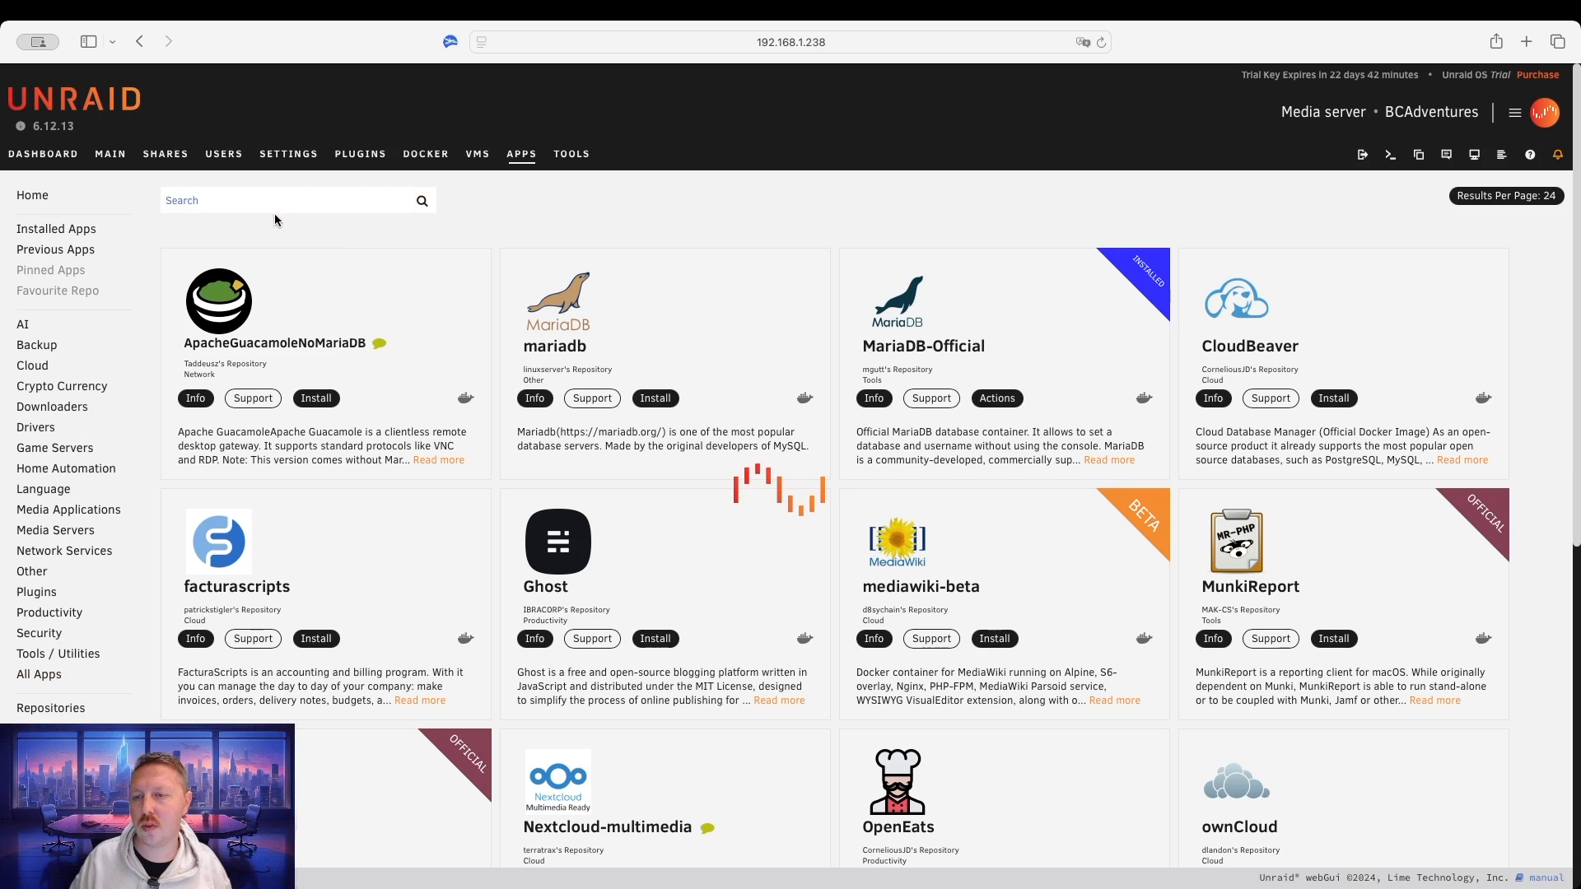
{"action": "type", "text": "nextcloud"}
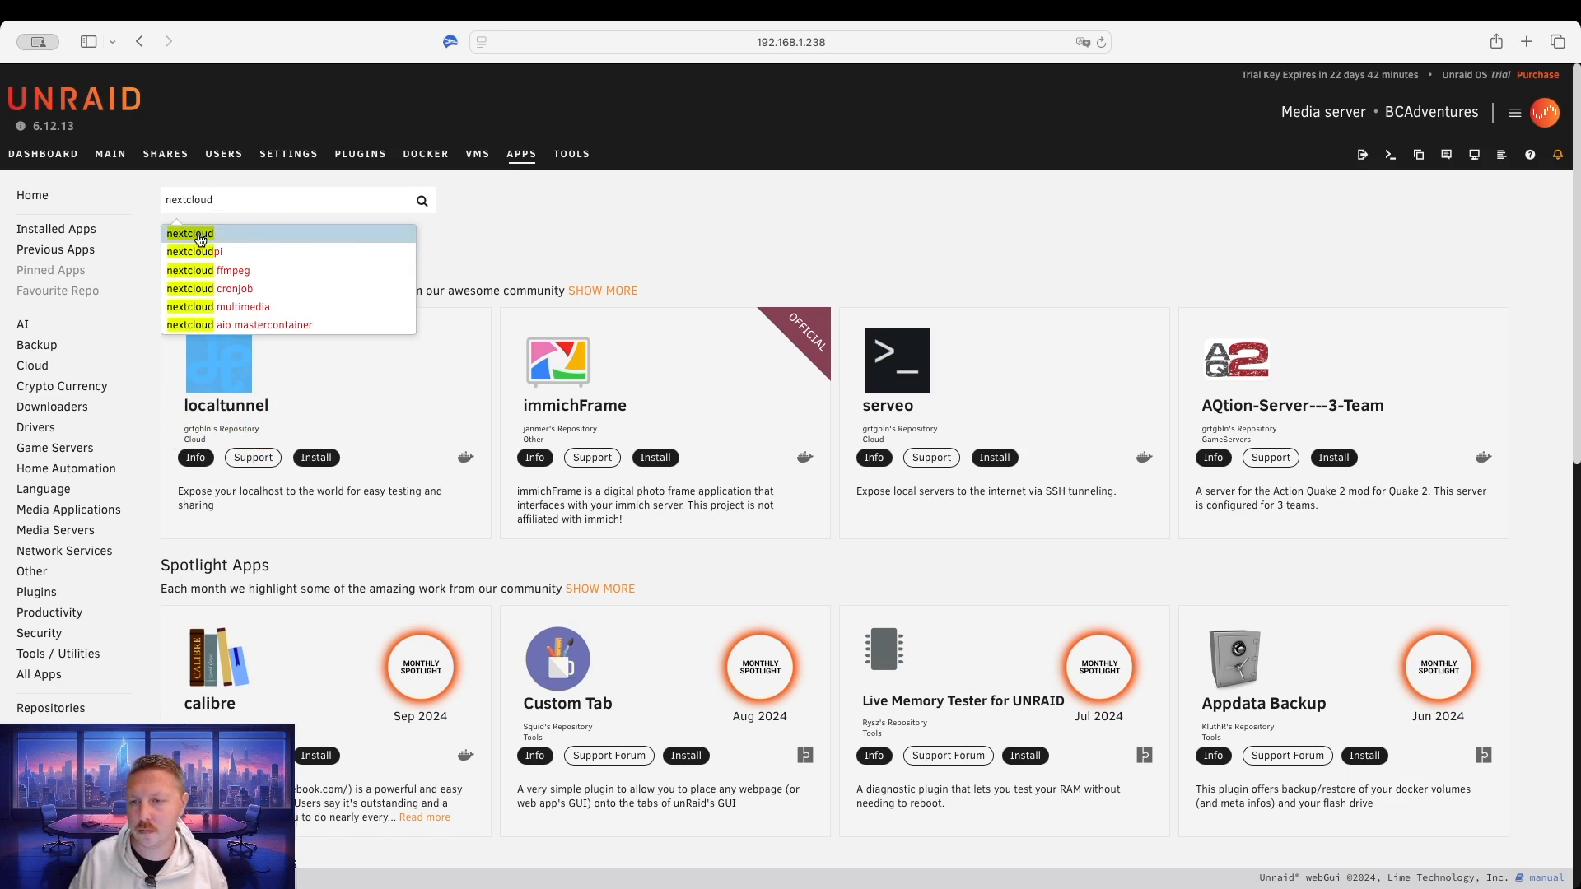
{"action": "left_click", "coordinate": [199, 237]}
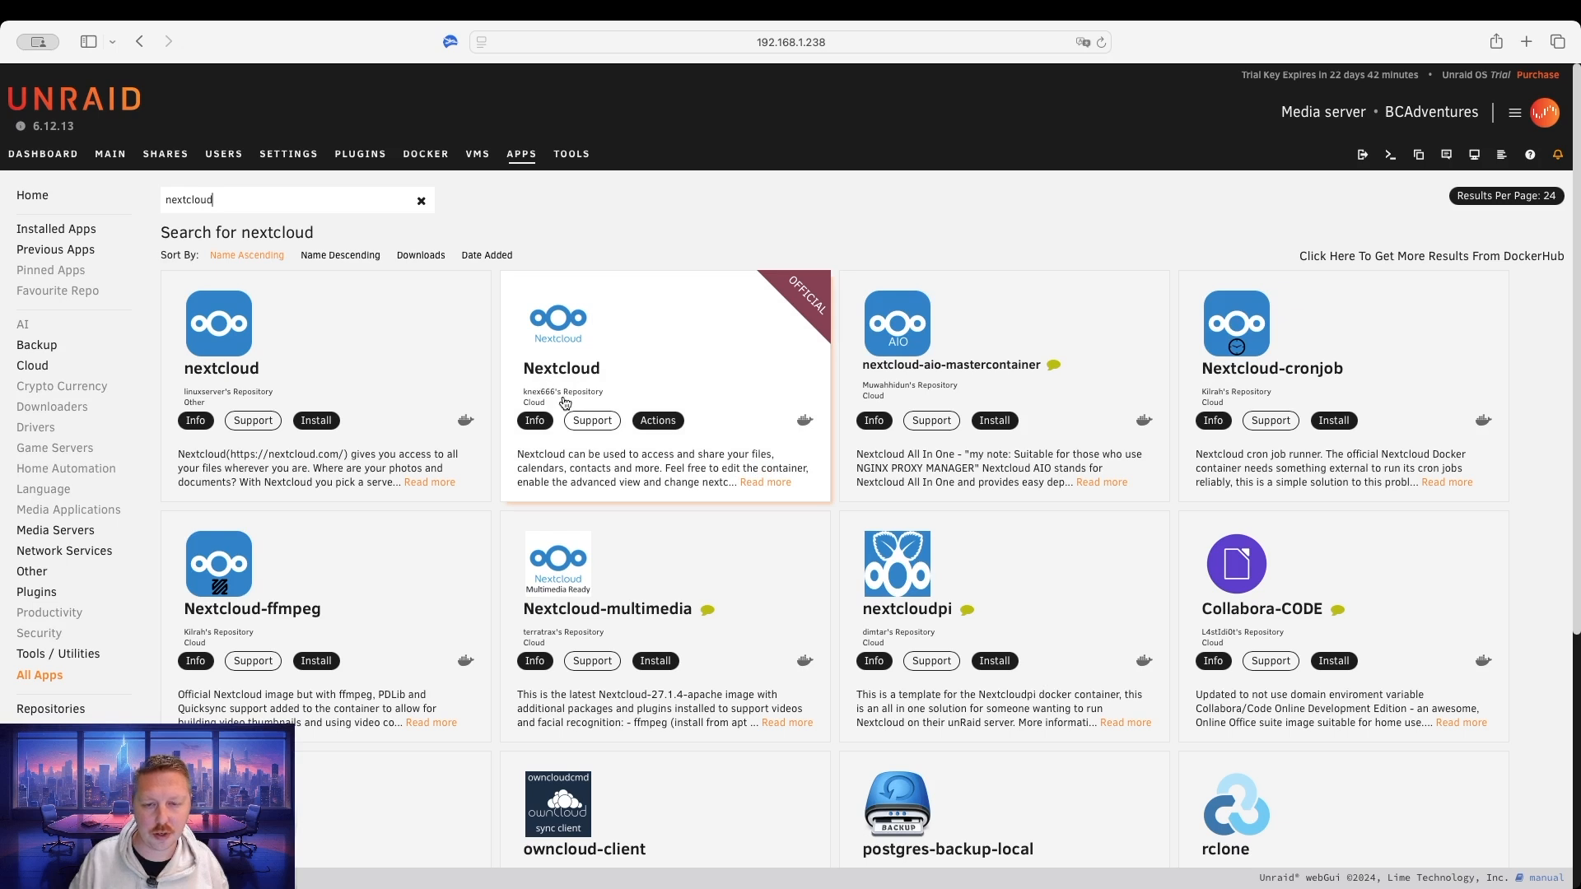
{"action": "left_click", "coordinate": [658, 420]}
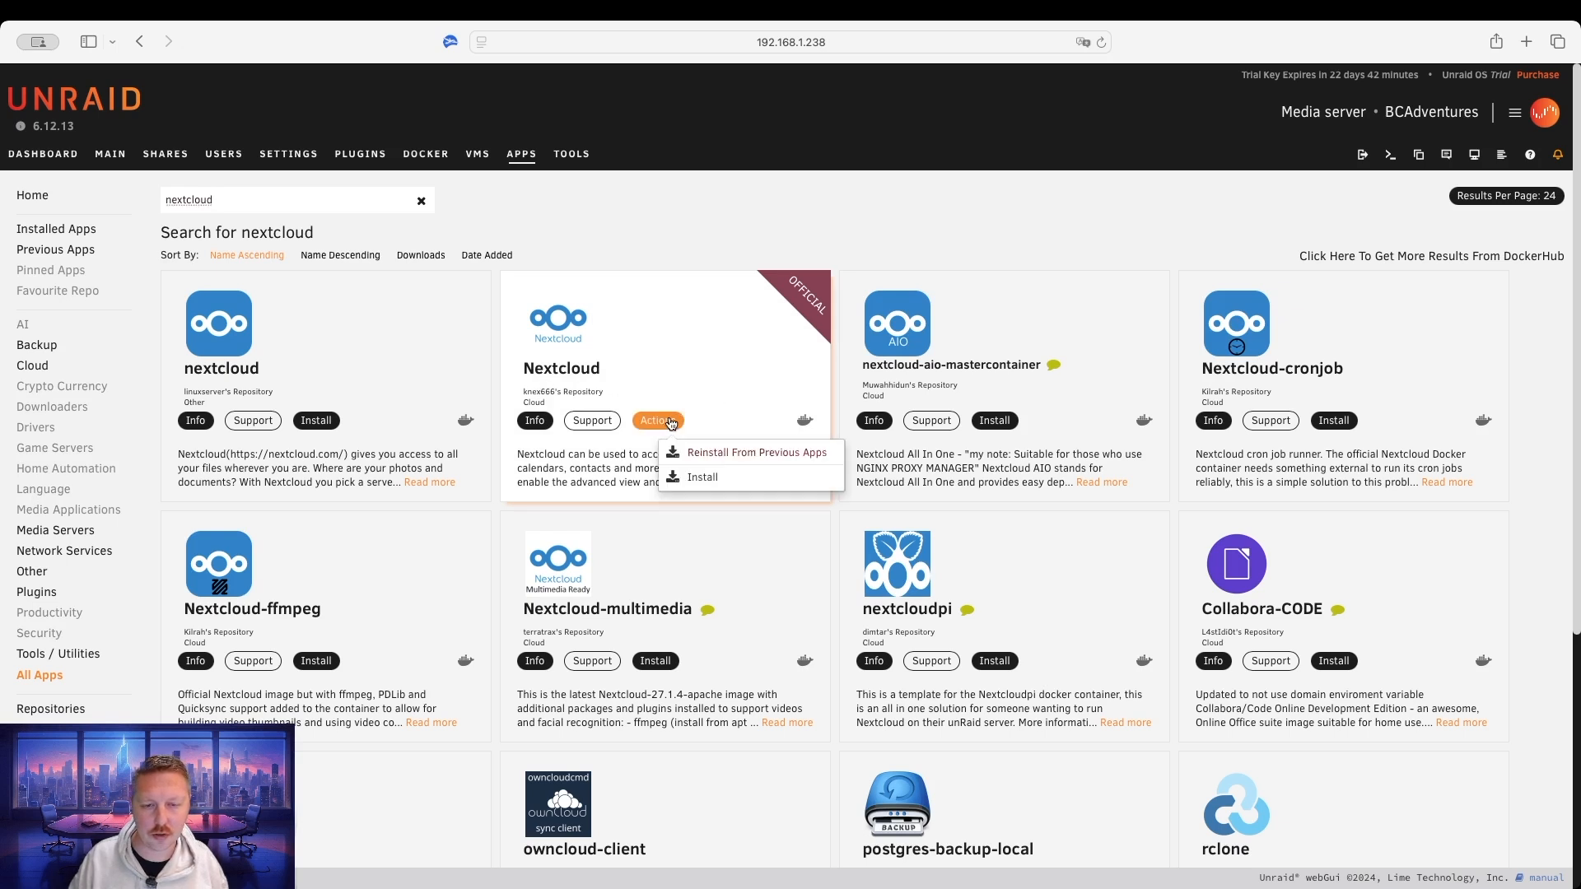
{"action": "left_click", "coordinate": [699, 479]}
{"action": "scroll", "coordinate": [925, 633], "scroll_direction": "down", "scroll_amount": 10}
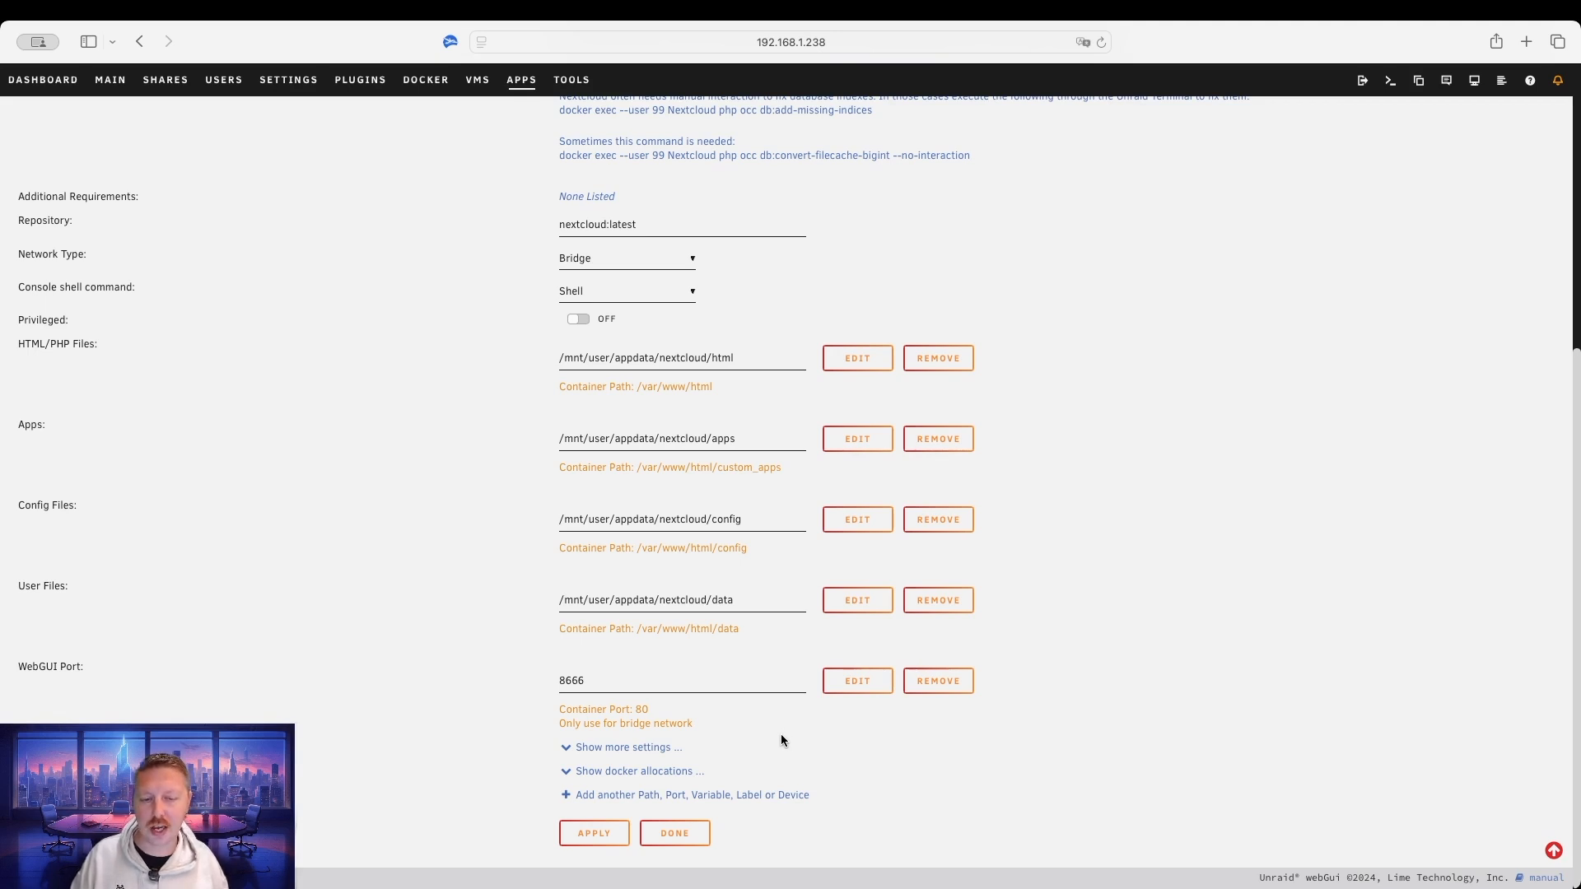
Point the Nextcloud User Files path to /mnt/user/Multimedia/ and apply to create the container.
{"action": "left_click", "coordinate": [755, 604]}
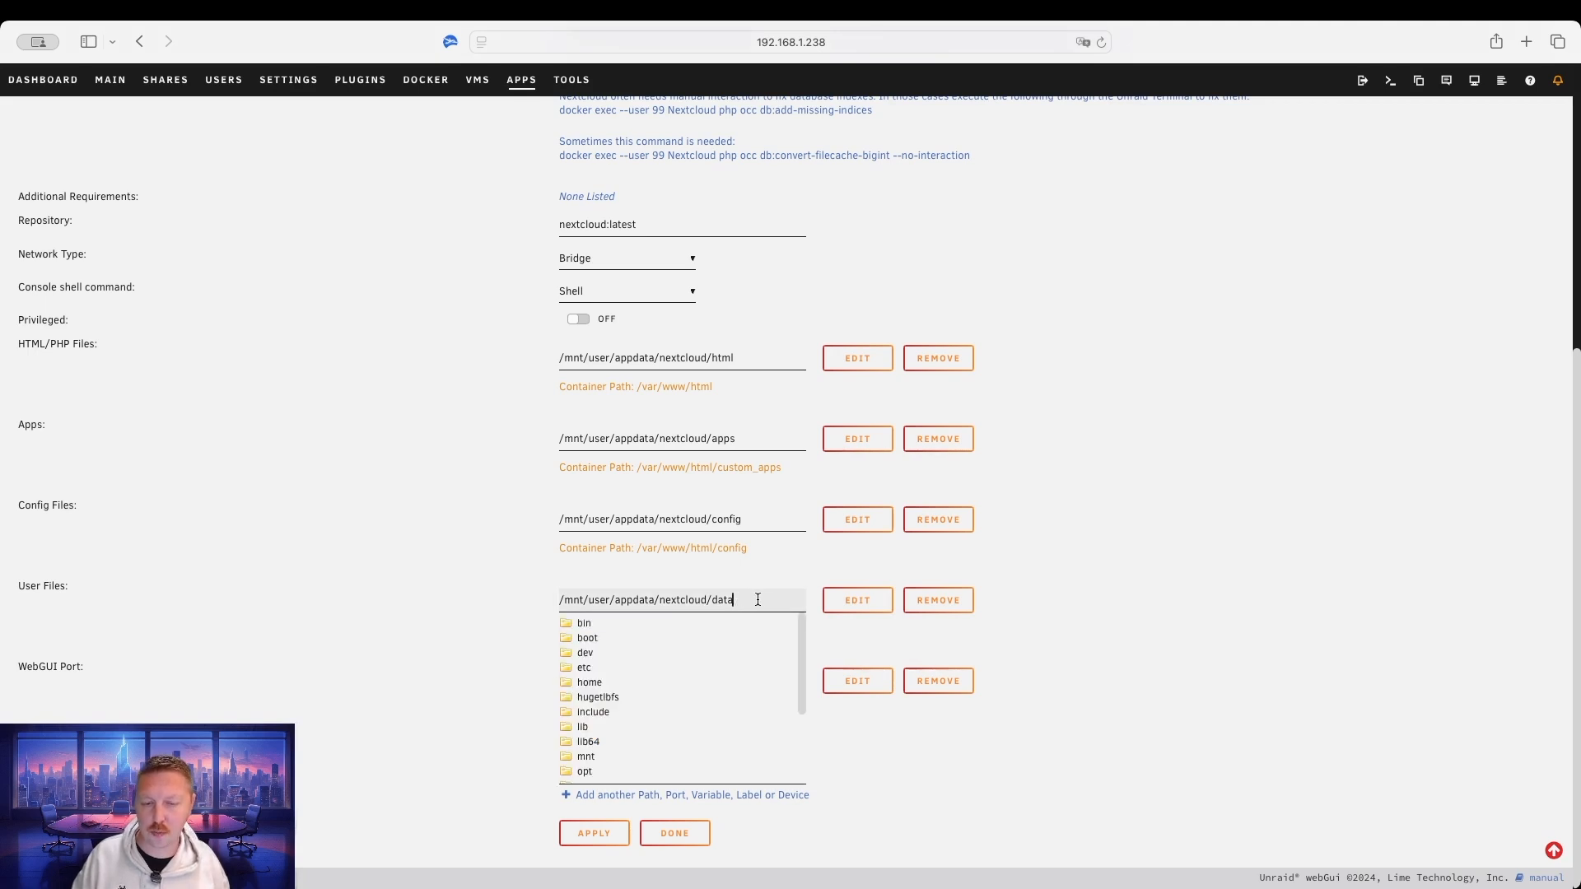
{"action": "left_click_drag", "start_coordinate": [758, 600], "coordinate": [613, 601]}
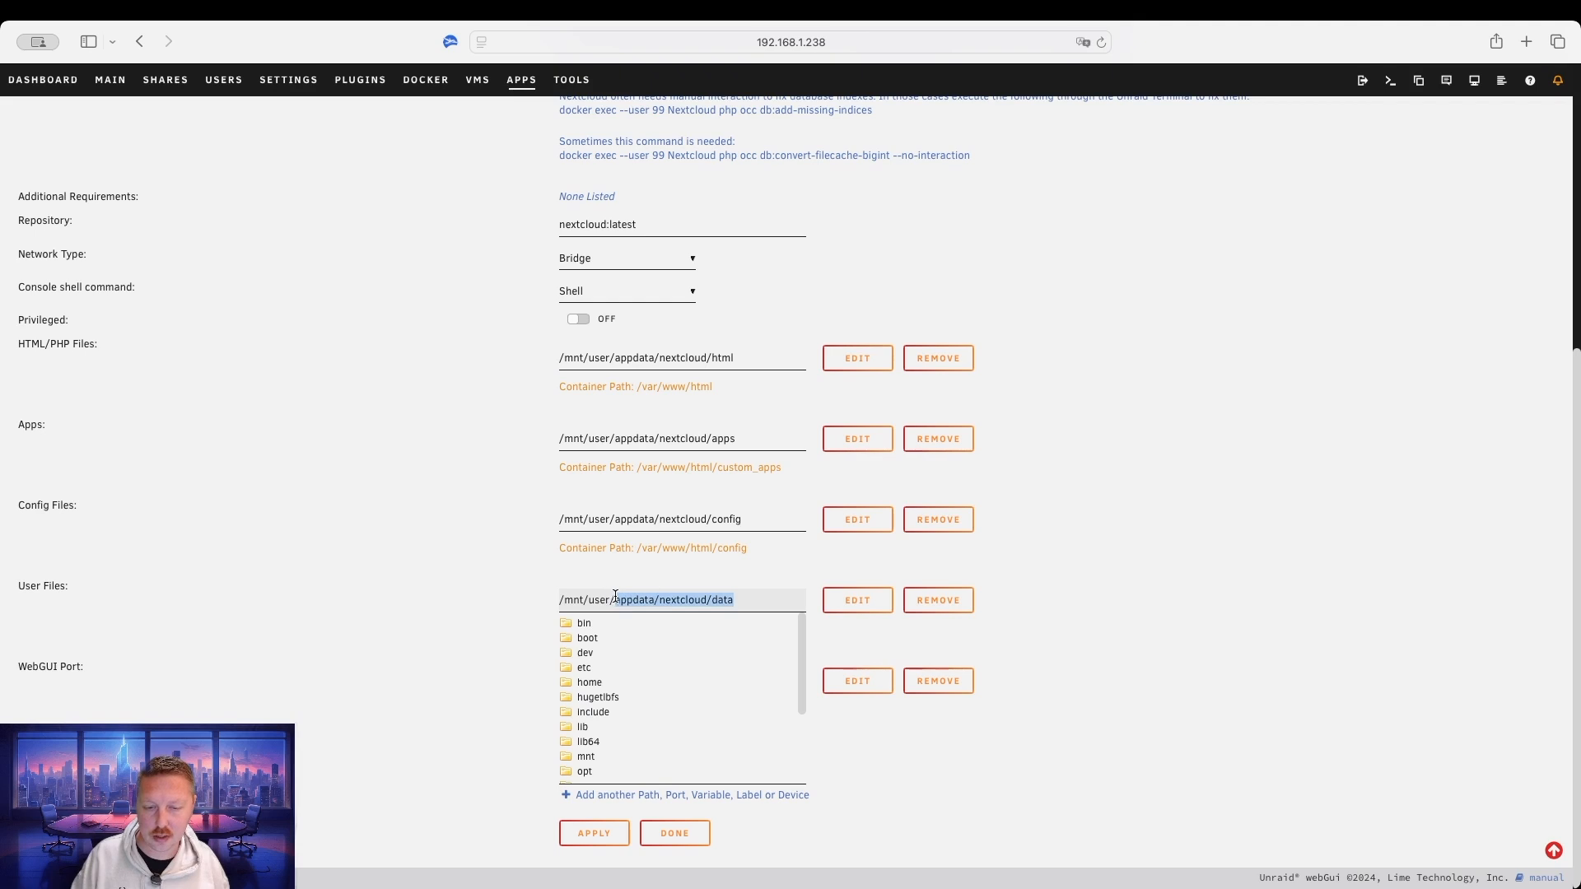
{"action": "key", "text": "BackSpace"}
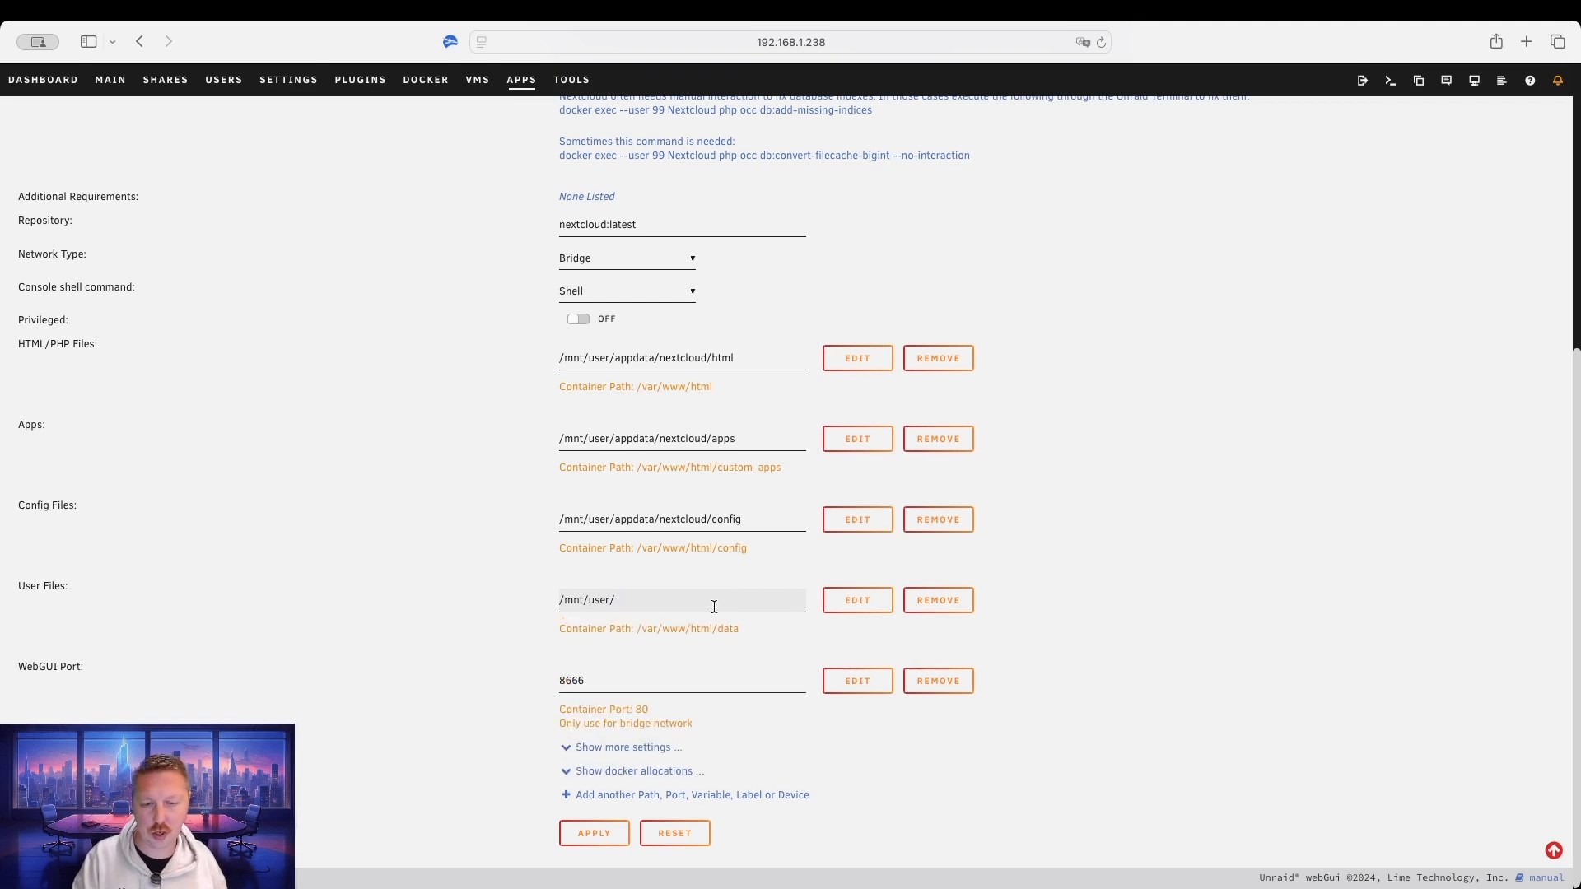
{"action": "left_click", "coordinate": [656, 600]}
{"action": "left_click", "coordinate": [601, 668]}
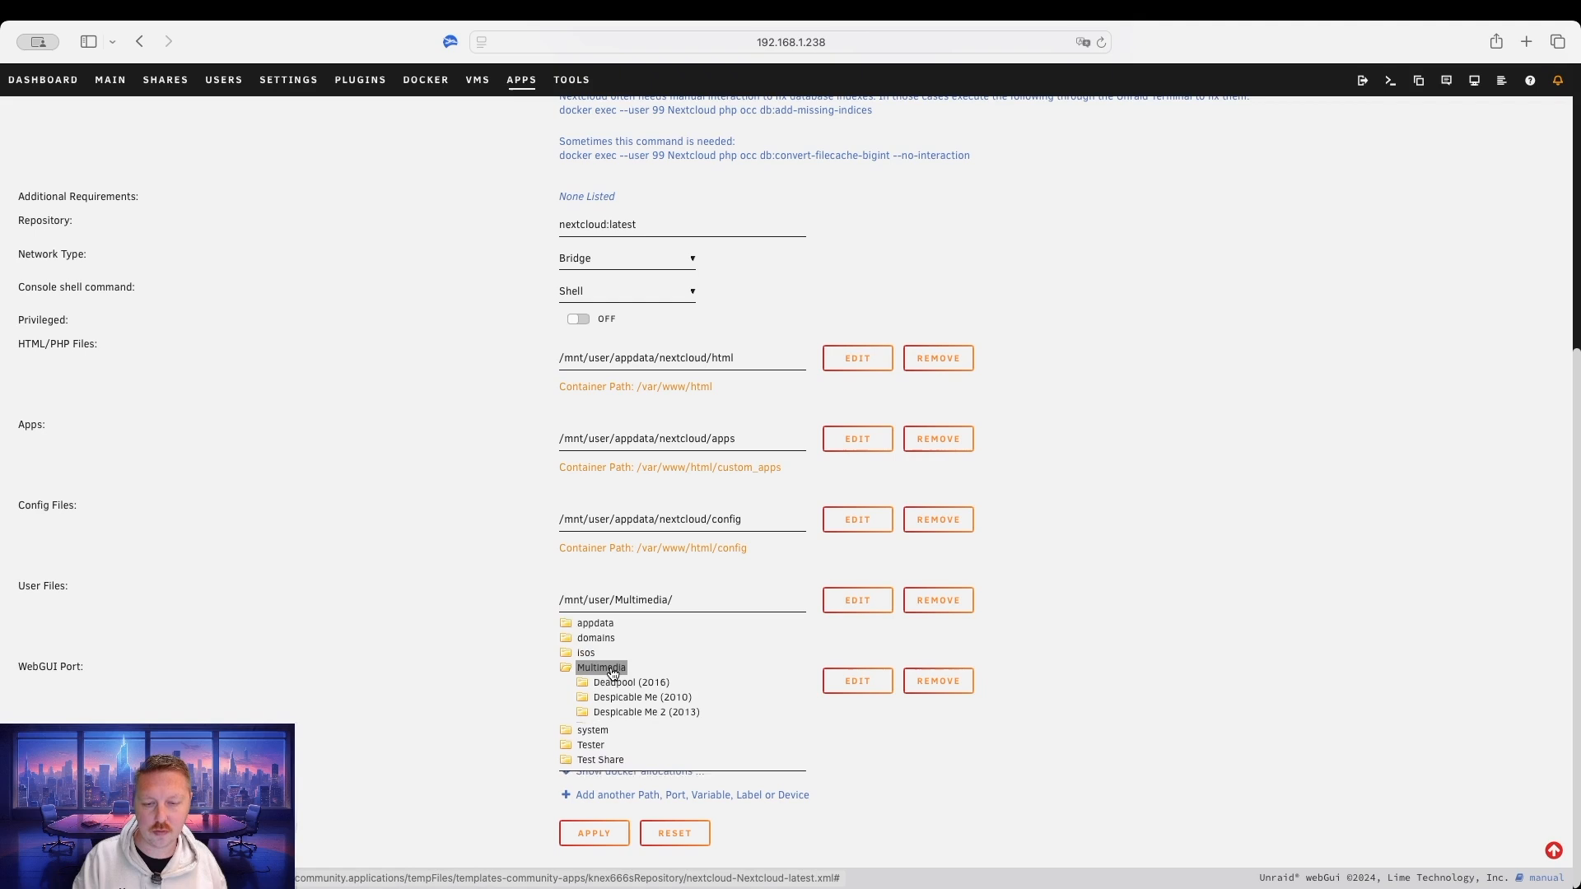
{"action": "left_click", "coordinate": [1071, 533]}
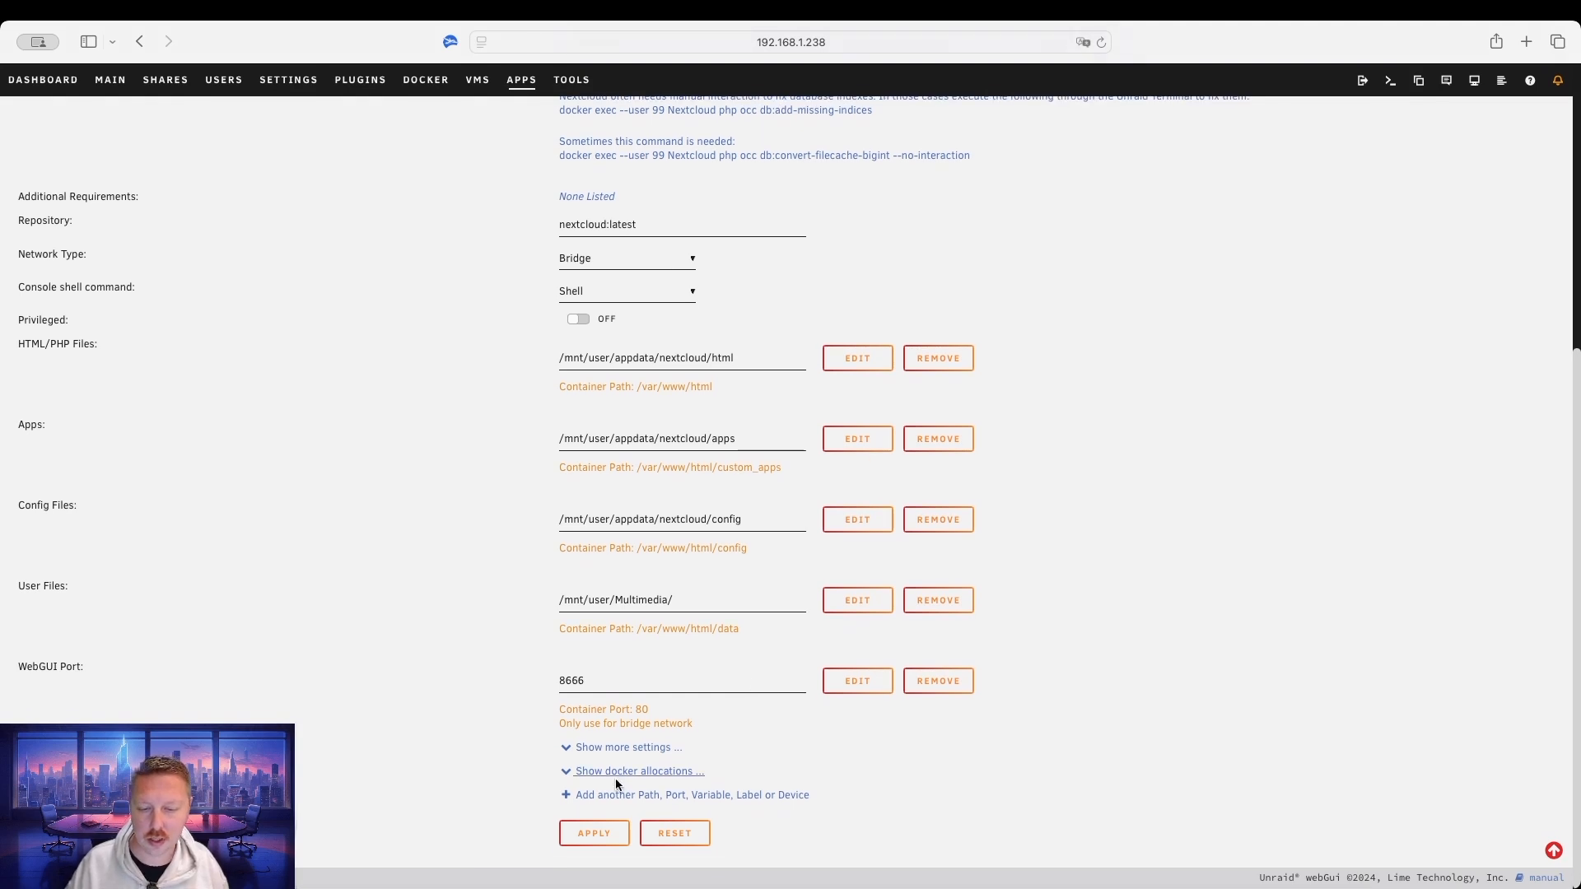
{"action": "left_click", "coordinate": [595, 833]}
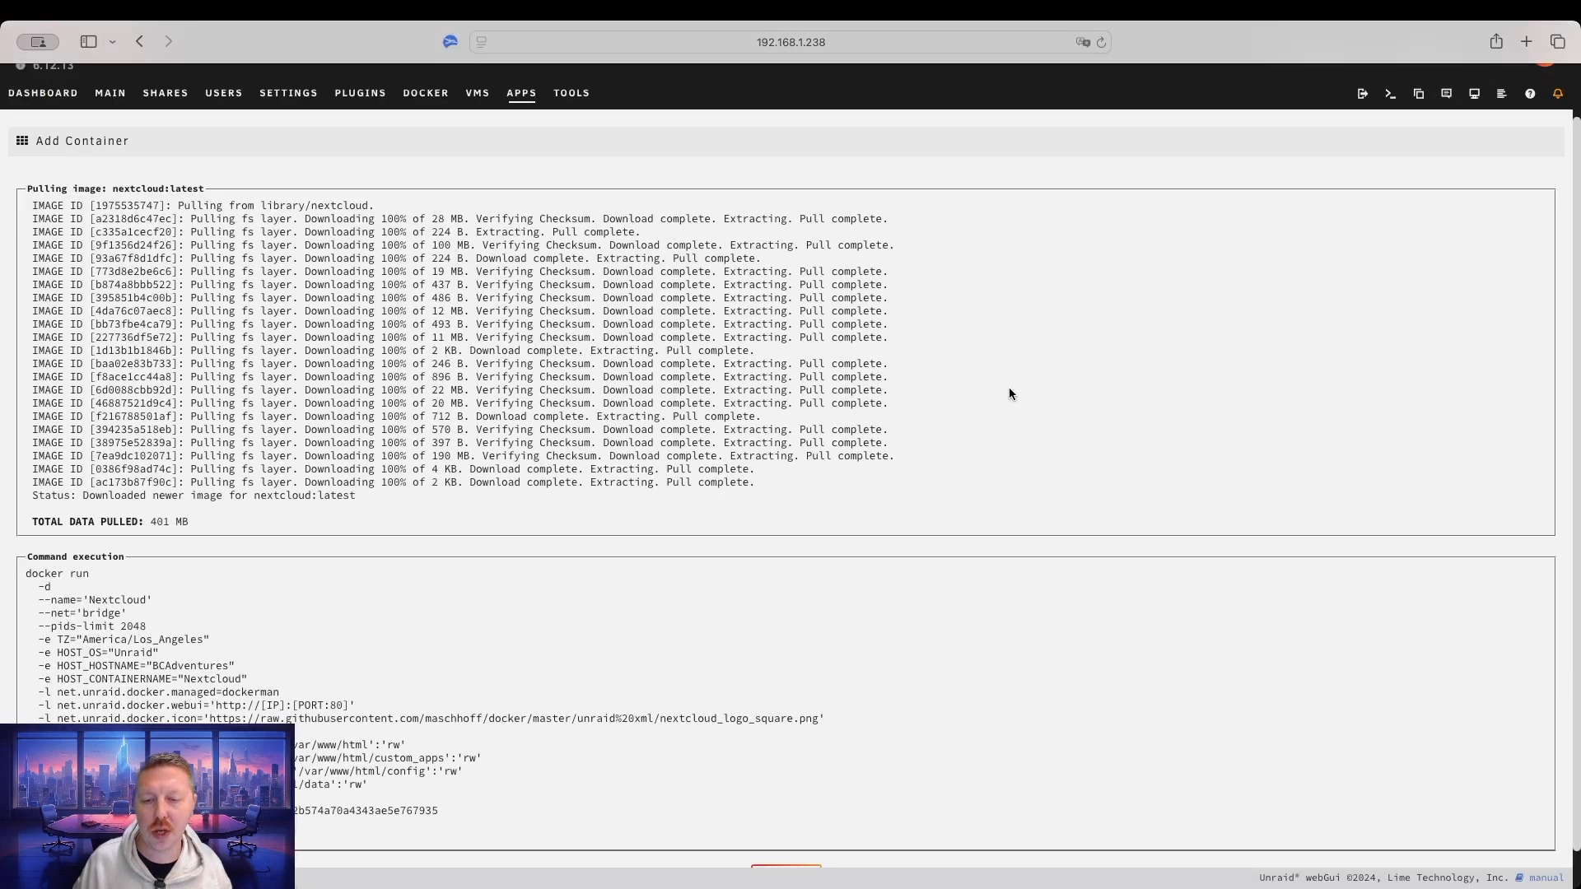
Finish the Nextcloud install and go to the Docker containers list.
{"action": "left_click", "coordinate": [795, 836]}
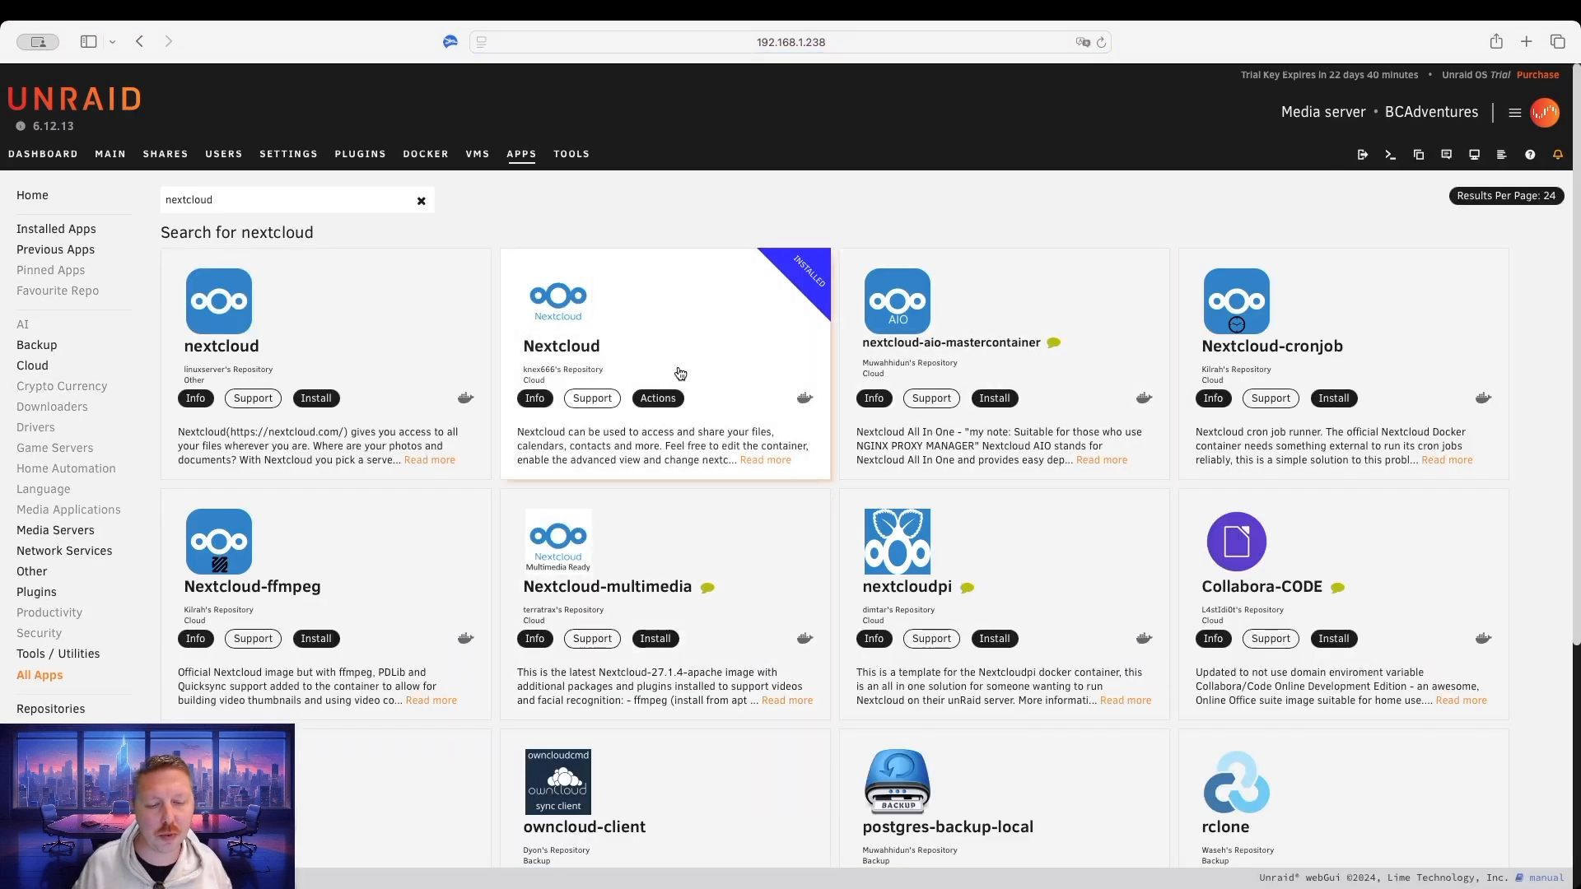
{"action": "left_click", "coordinate": [428, 154]}
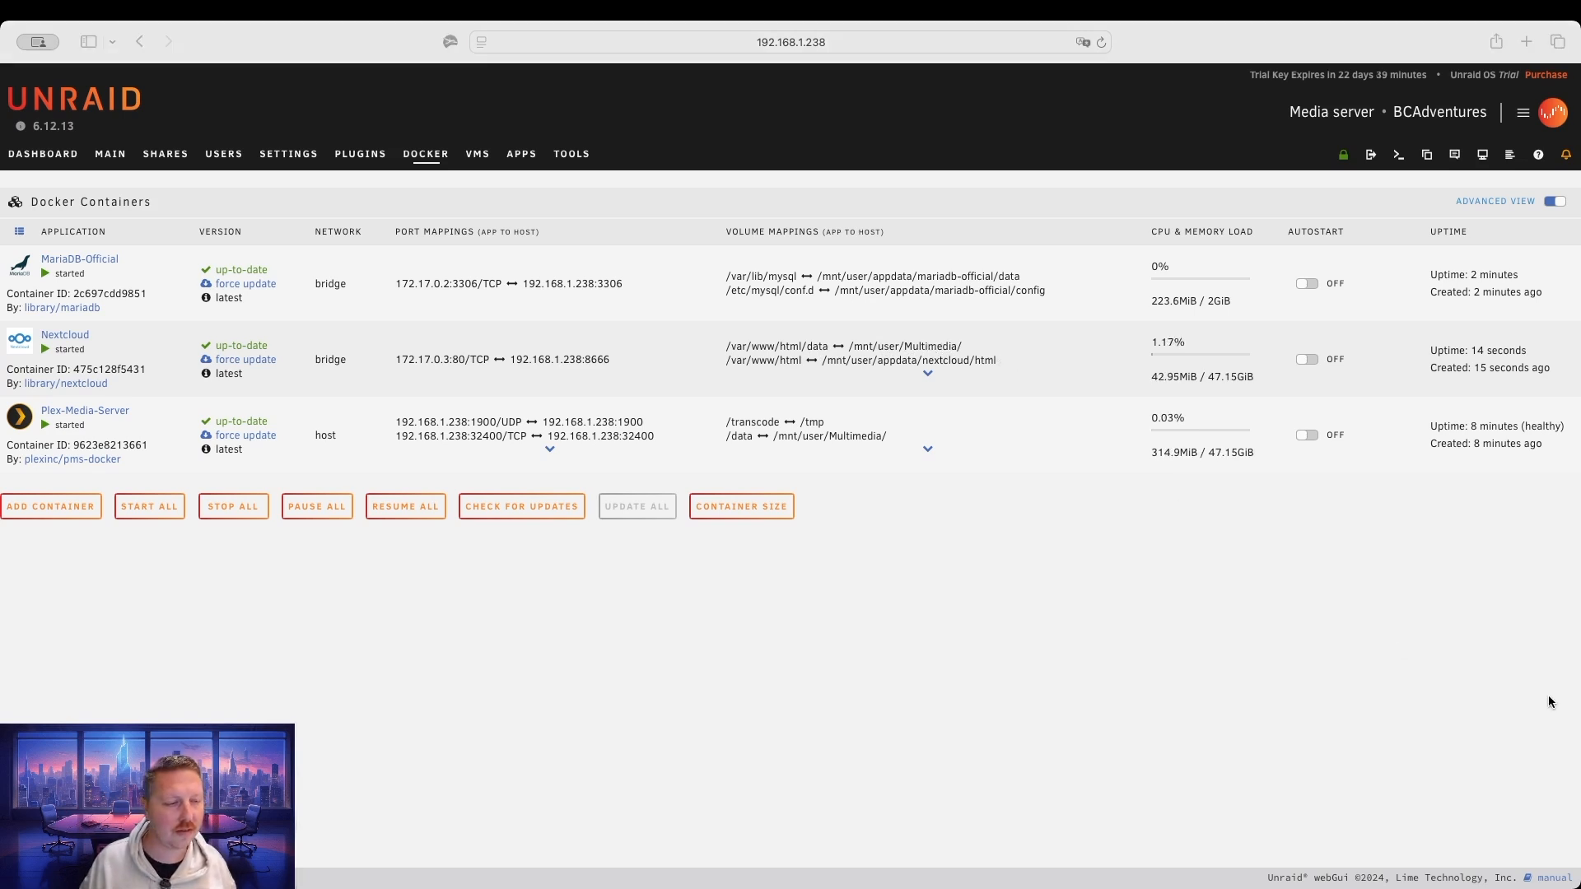
Launch Nextcloud's WebUI from its container icon menu.
{"action": "left_click", "coordinate": [840, 436]}
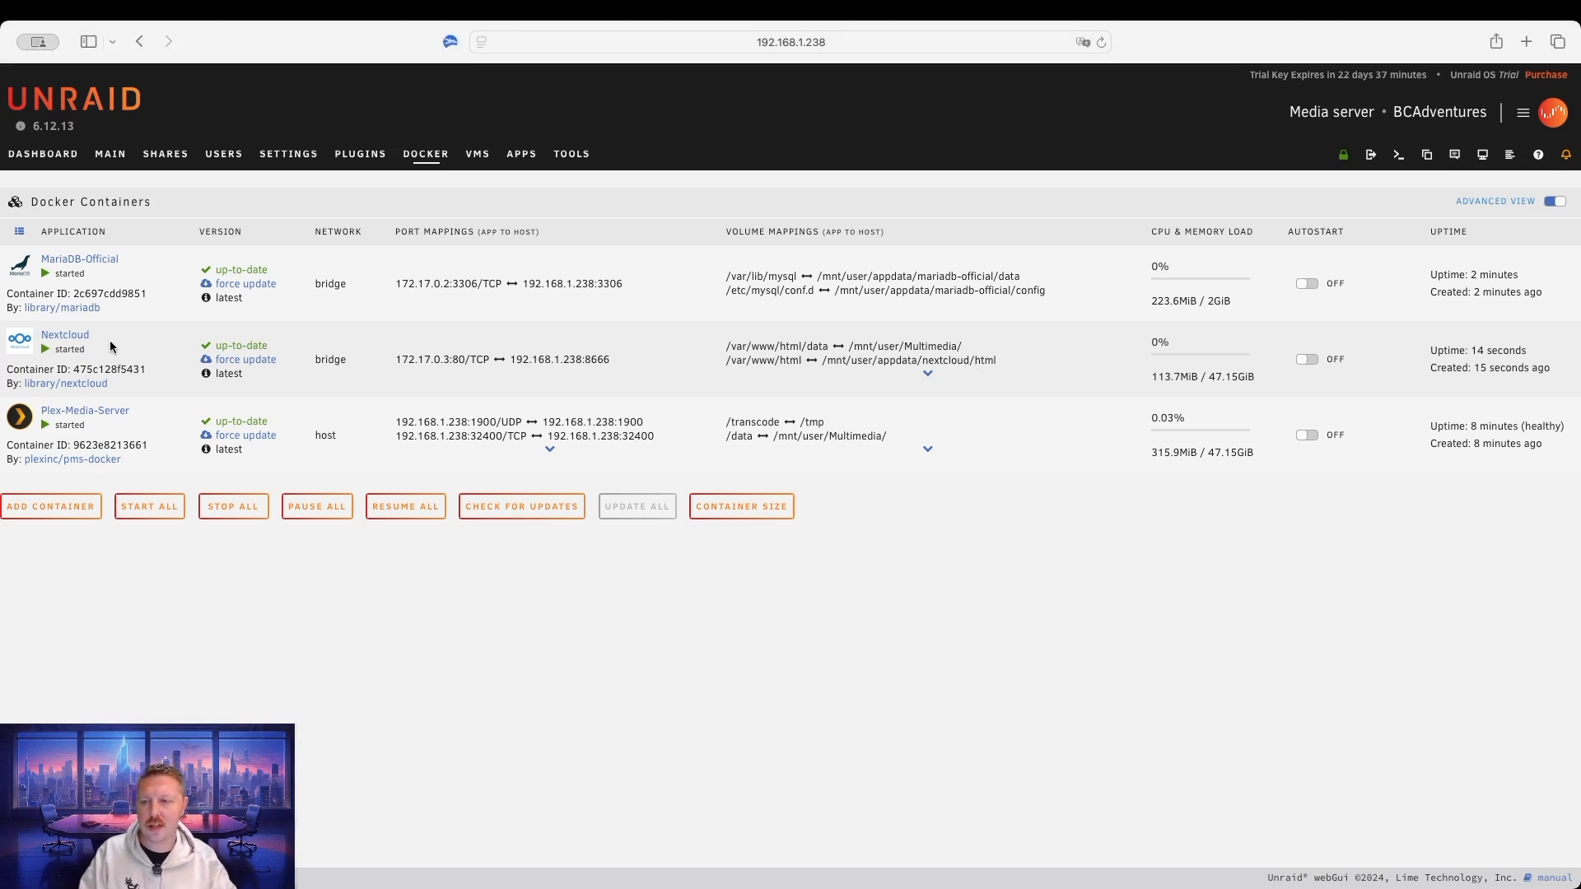
{"action": "left_click", "coordinate": [22, 349]}
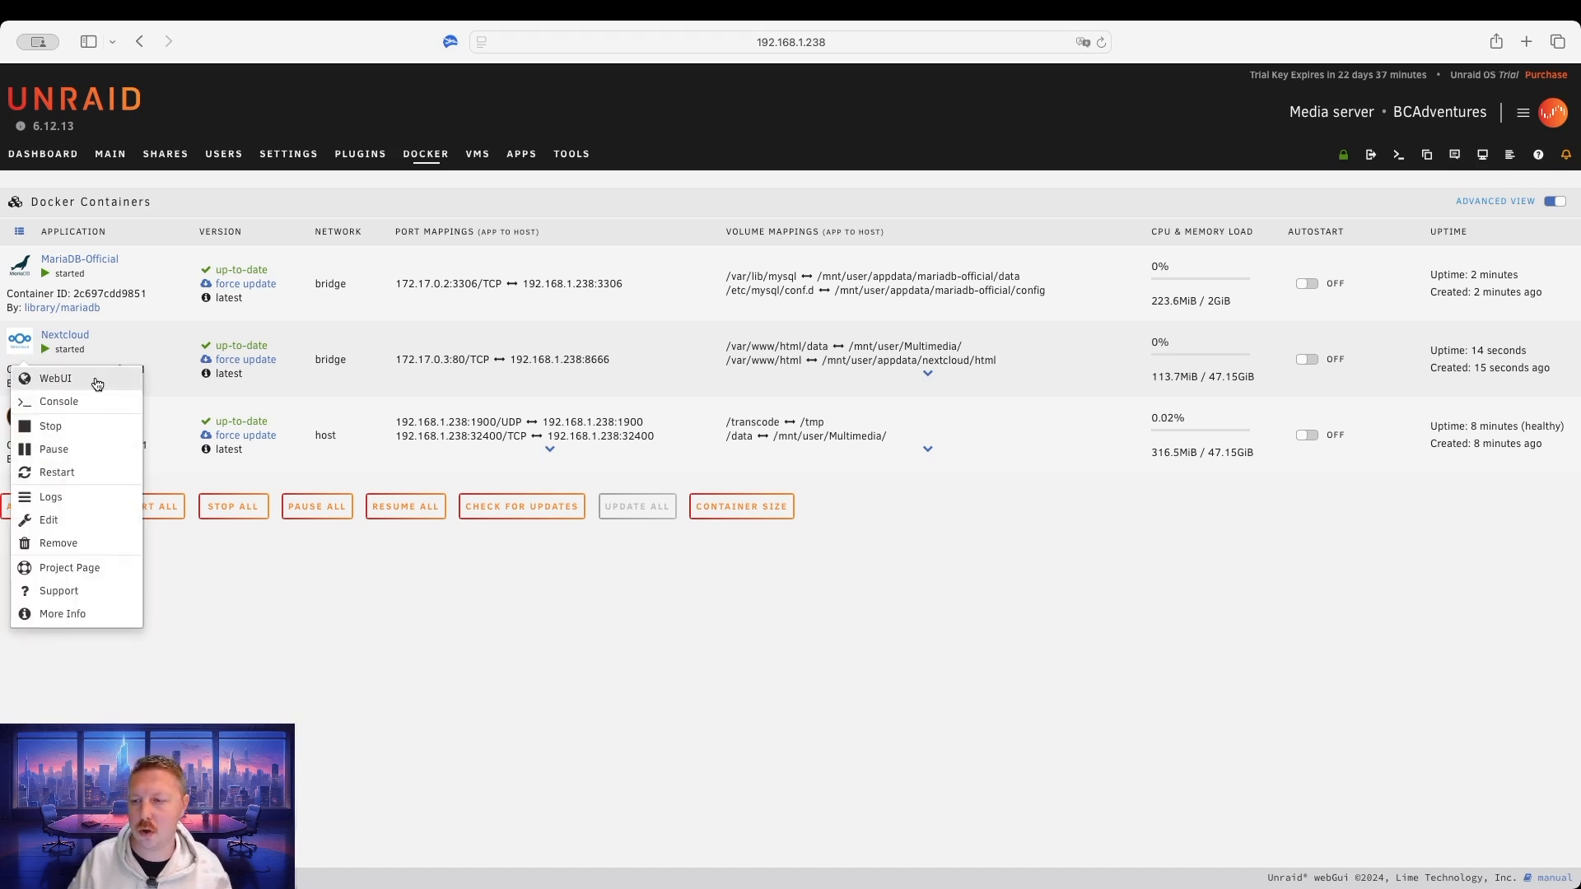
{"action": "left_click", "coordinate": [95, 379]}
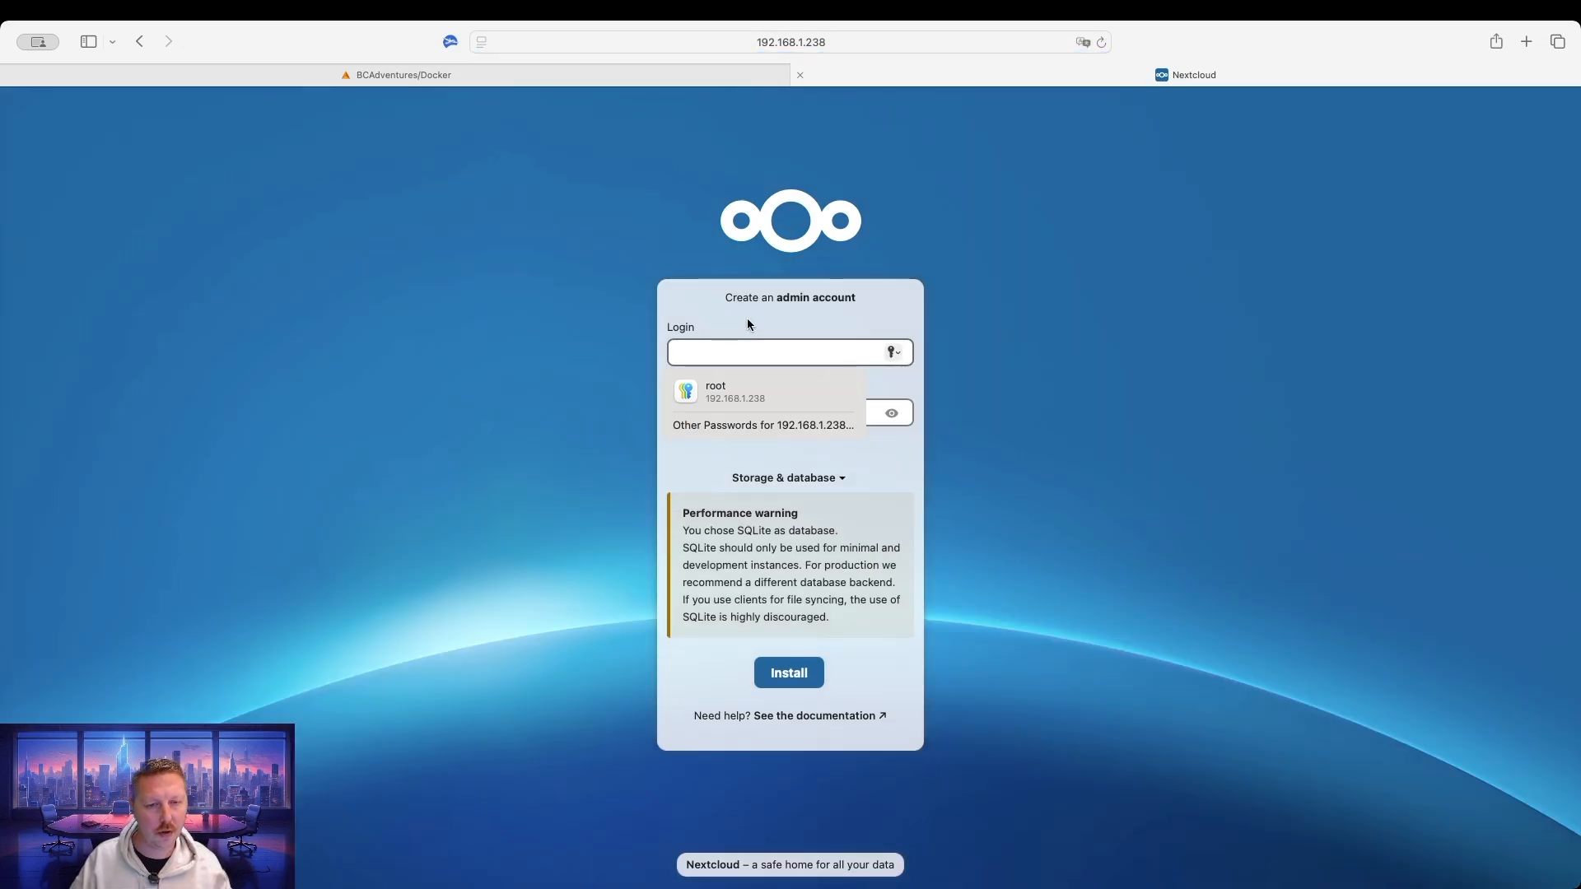
Create the Nextcloud admin account with login bcadventure and a password.
{"action": "left_click_drag", "start_coordinate": [721, 300], "coordinate": [857, 301]}
{"action": "left_click", "coordinate": [799, 347]}
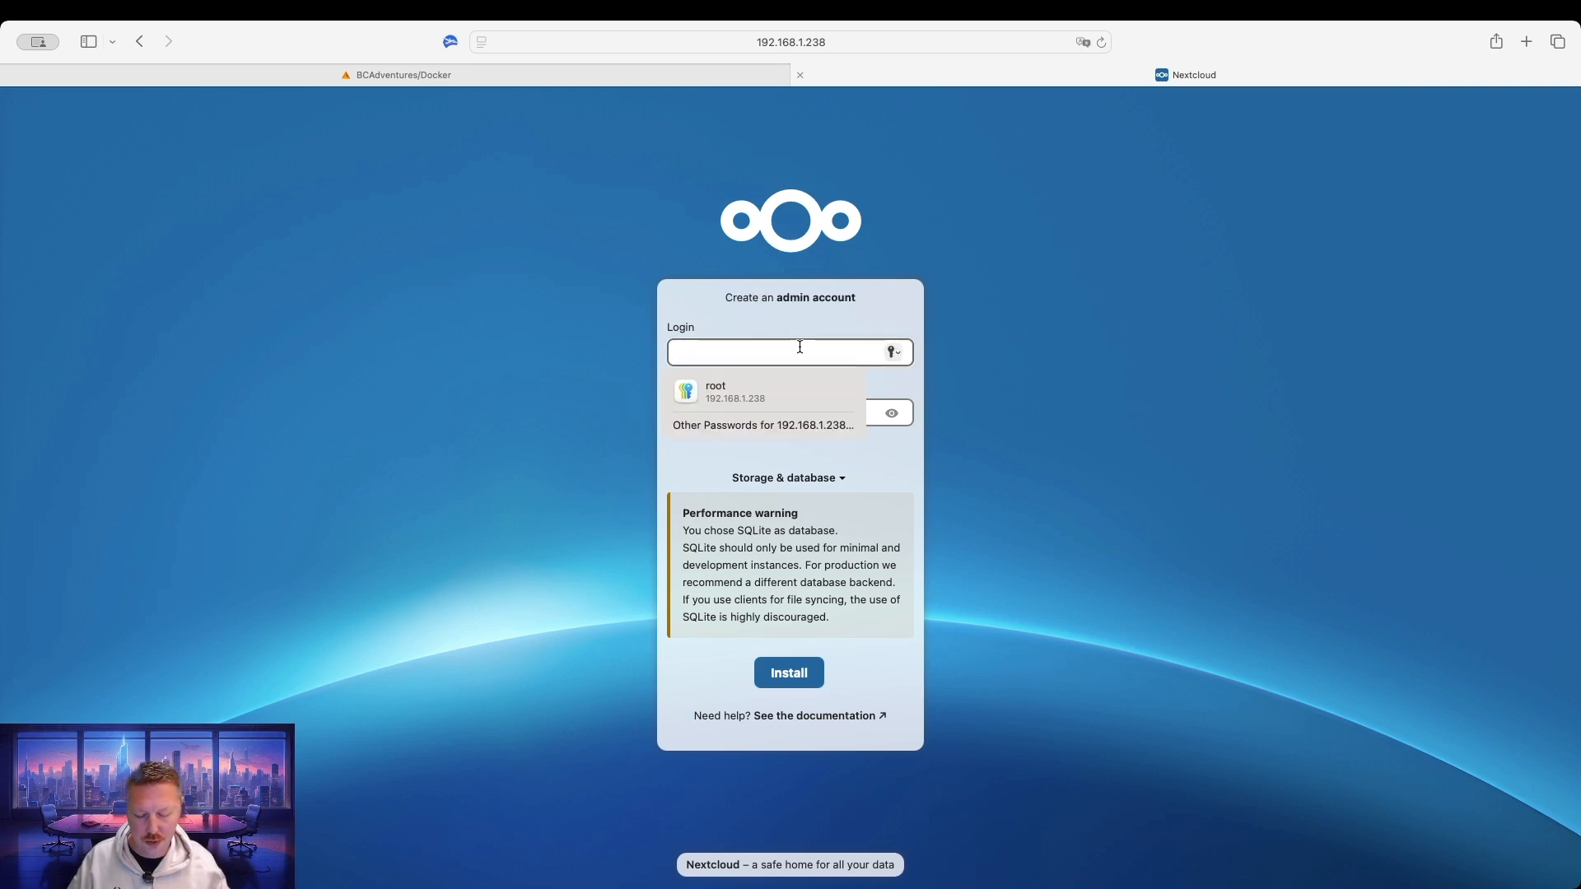
{"action": "type", "text": "bcad"}
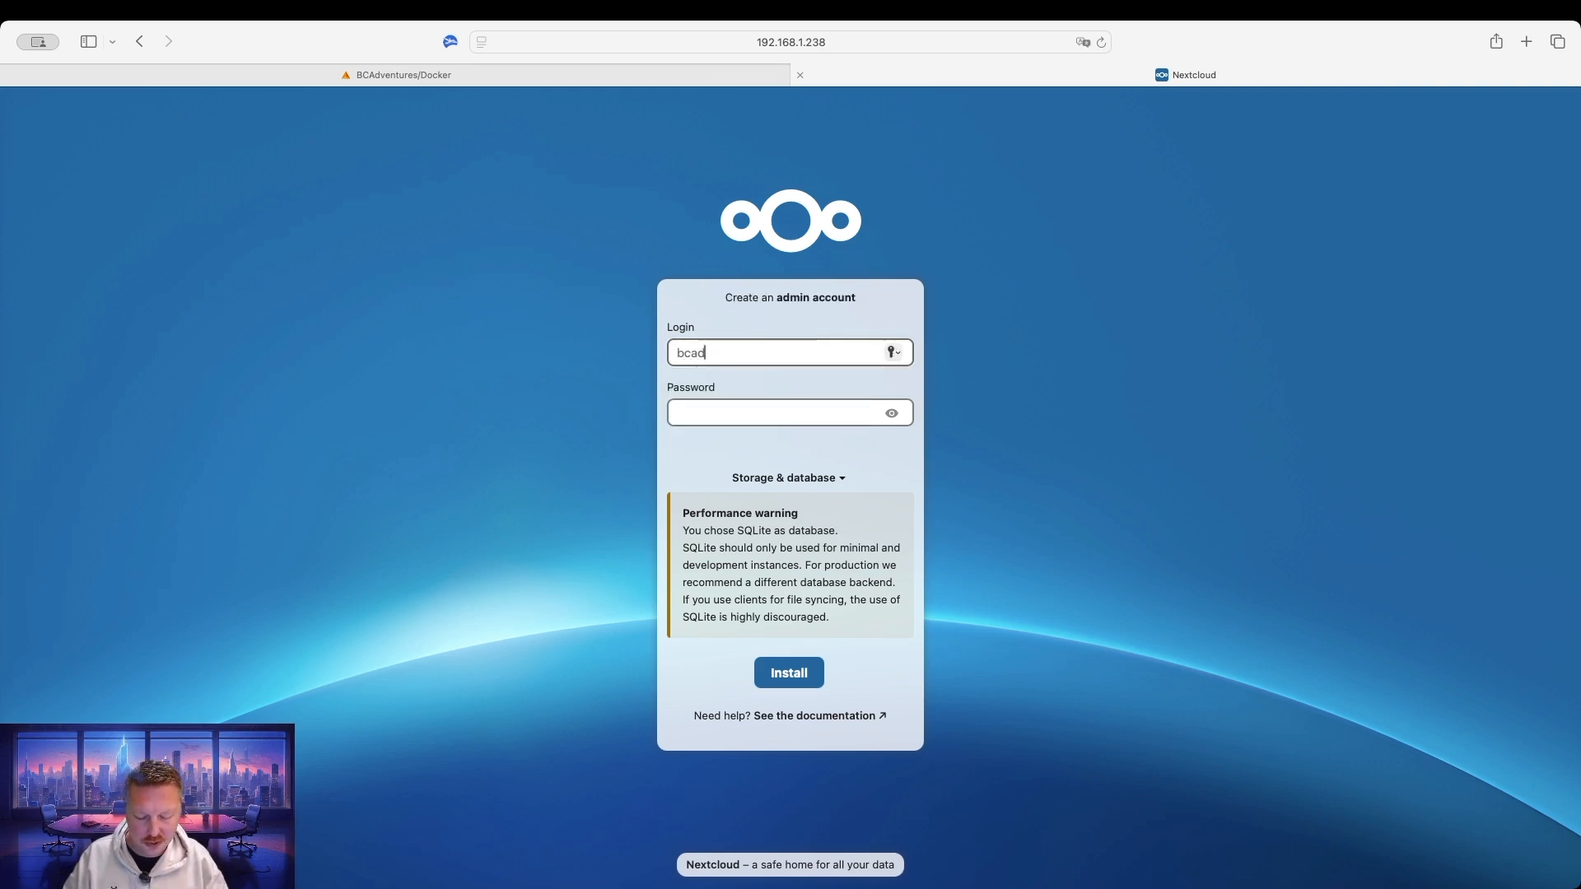
{"action": "type", "text": "venture"}
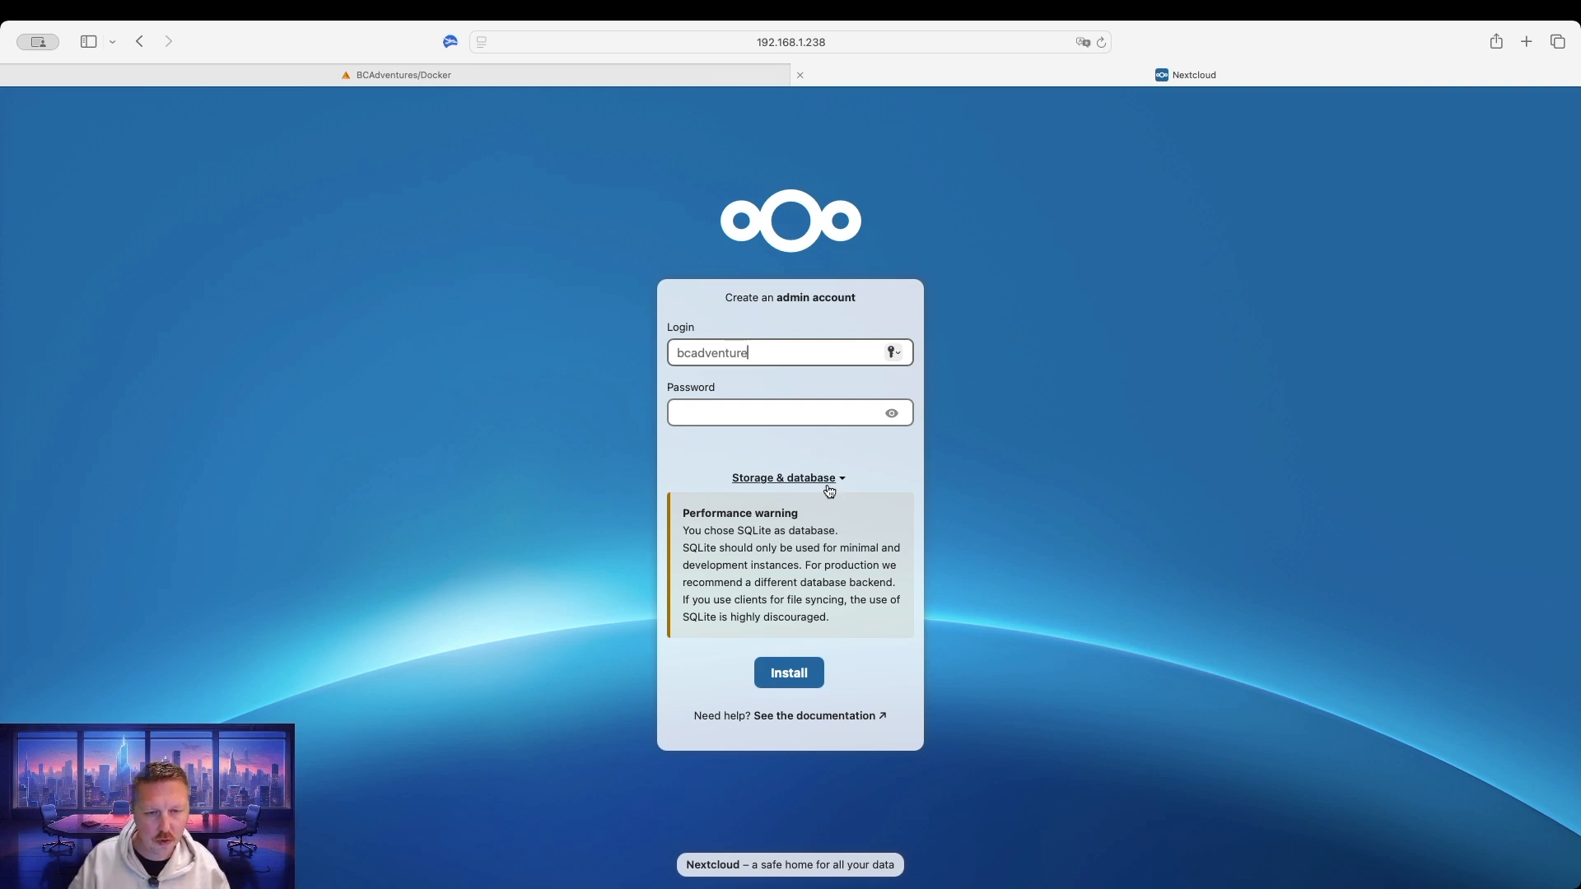
{"action": "left_click", "coordinate": [800, 483]}
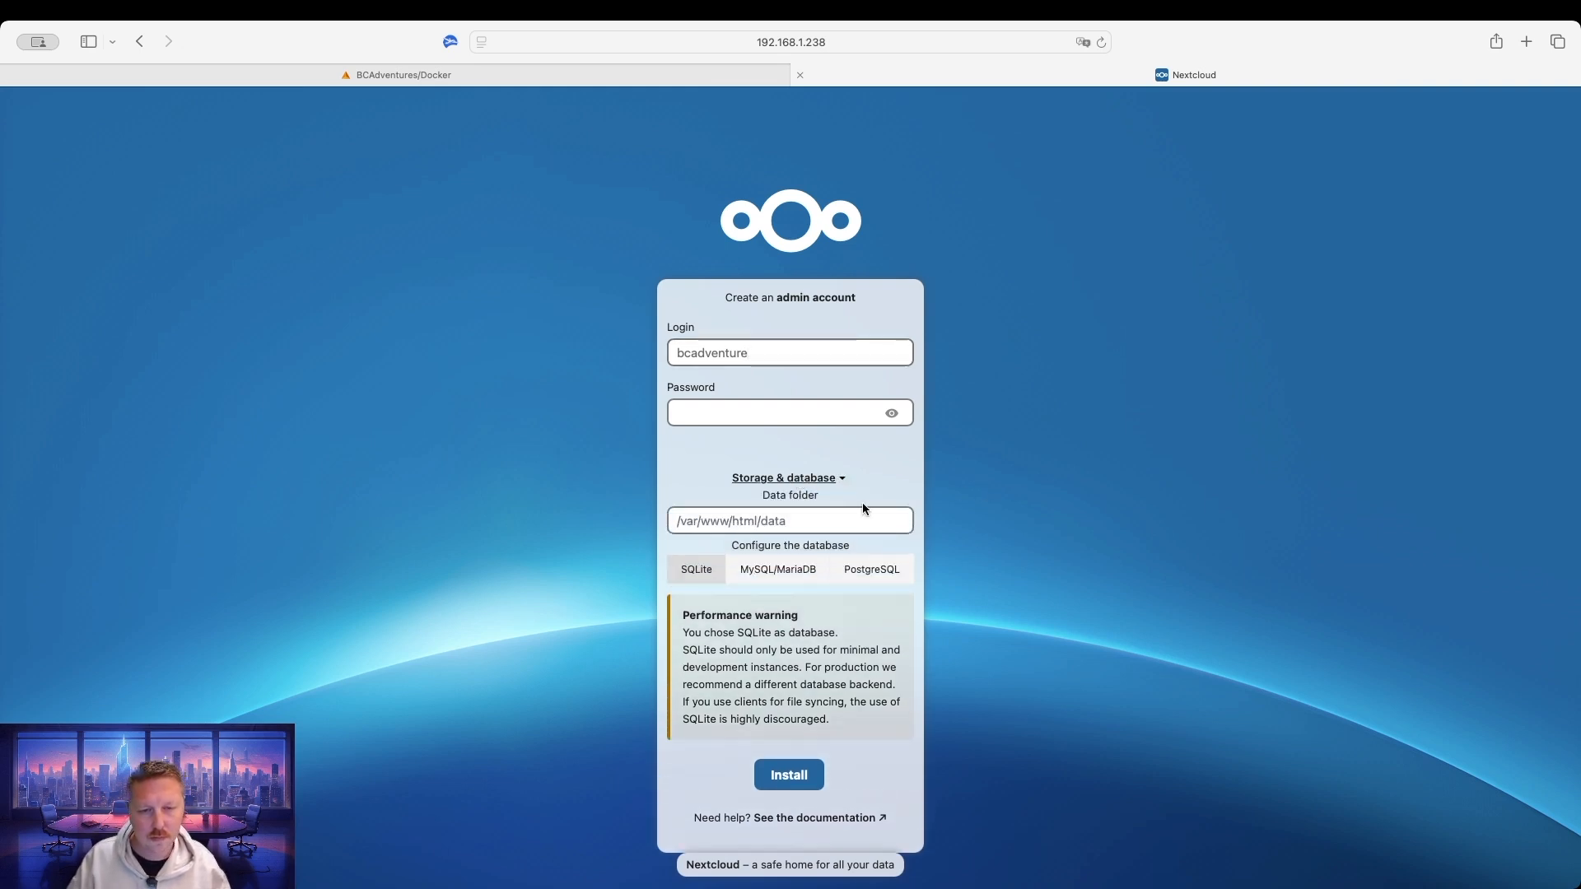
{"action": "left_click", "coordinate": [763, 413]}
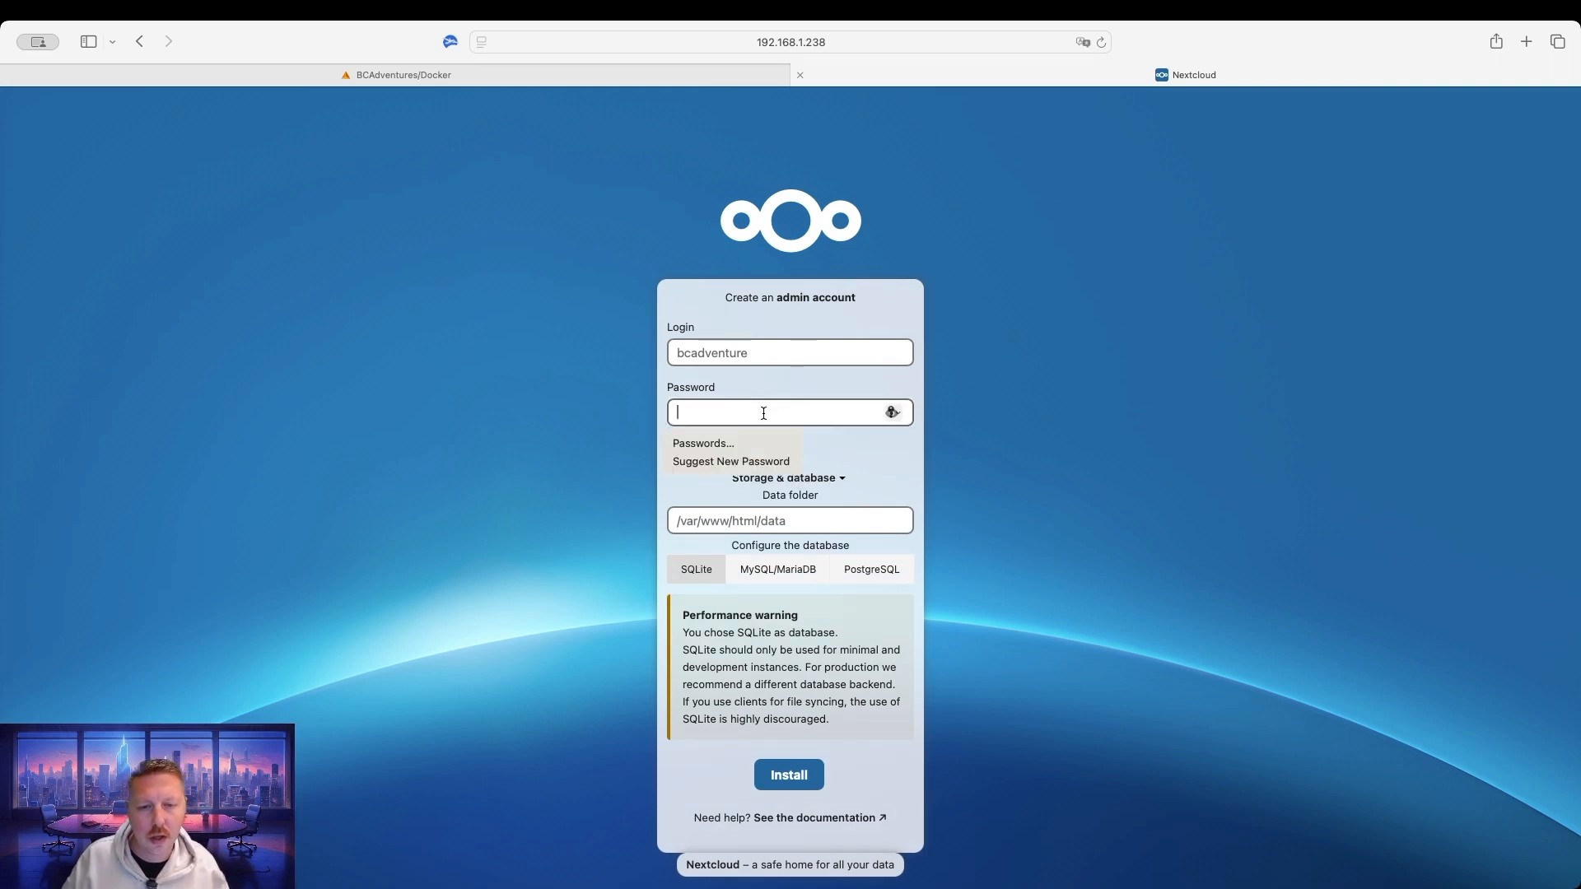
{"action": "type", "text": "******"}
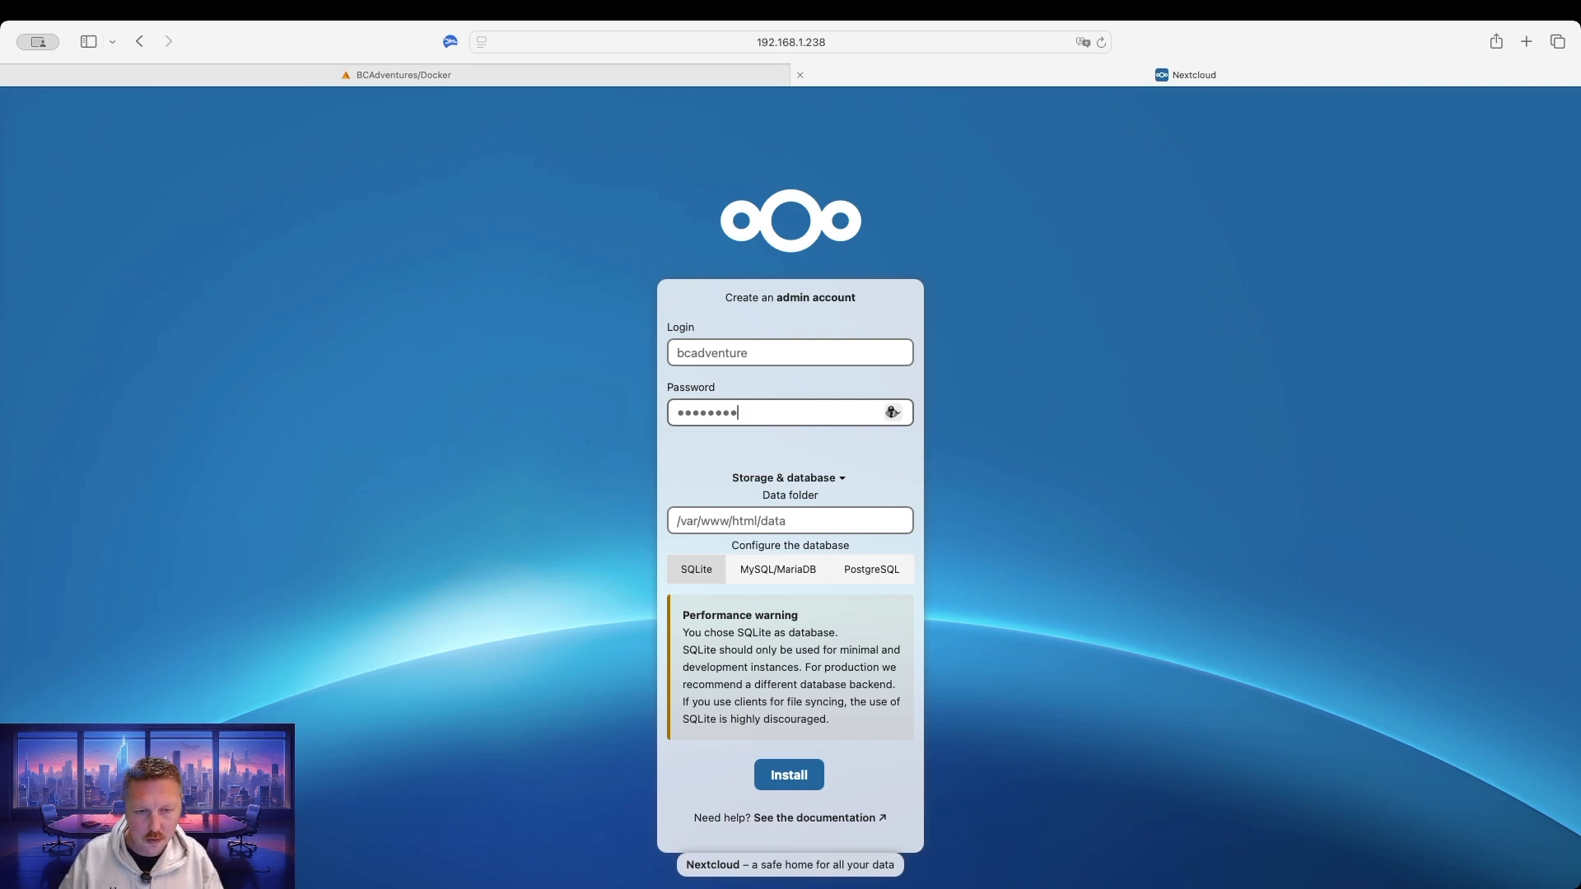
{"action": "key", "text": "super+a"}
{"action": "type", "text": "********"}
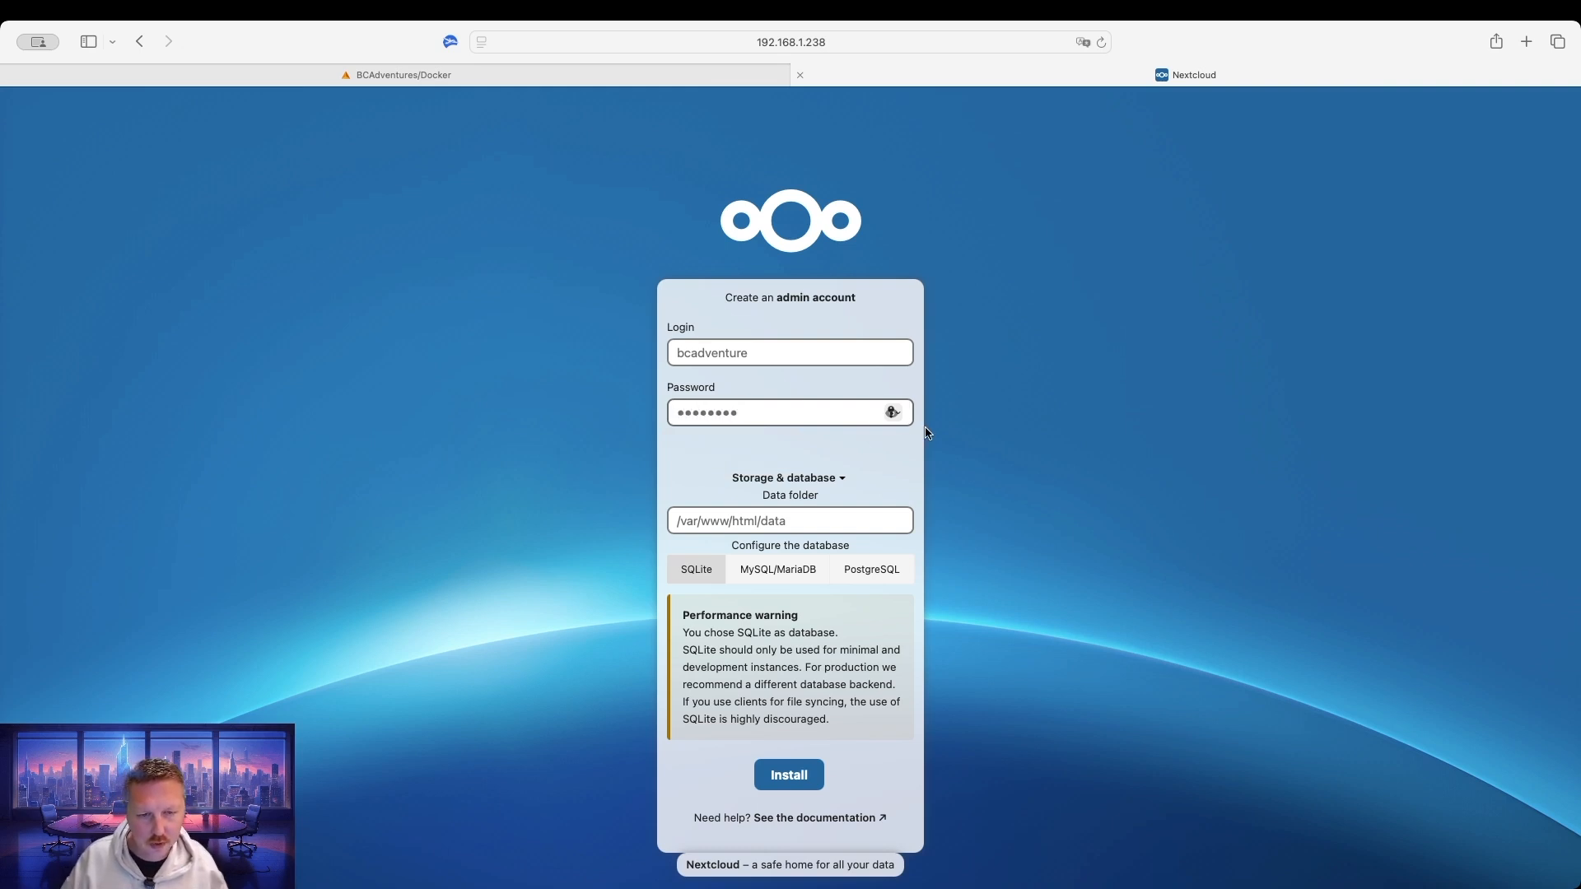
Choose MySQL/MariaDB with database user admin1, its password, and database name nextcloud.
{"action": "left_click", "coordinate": [787, 576]}
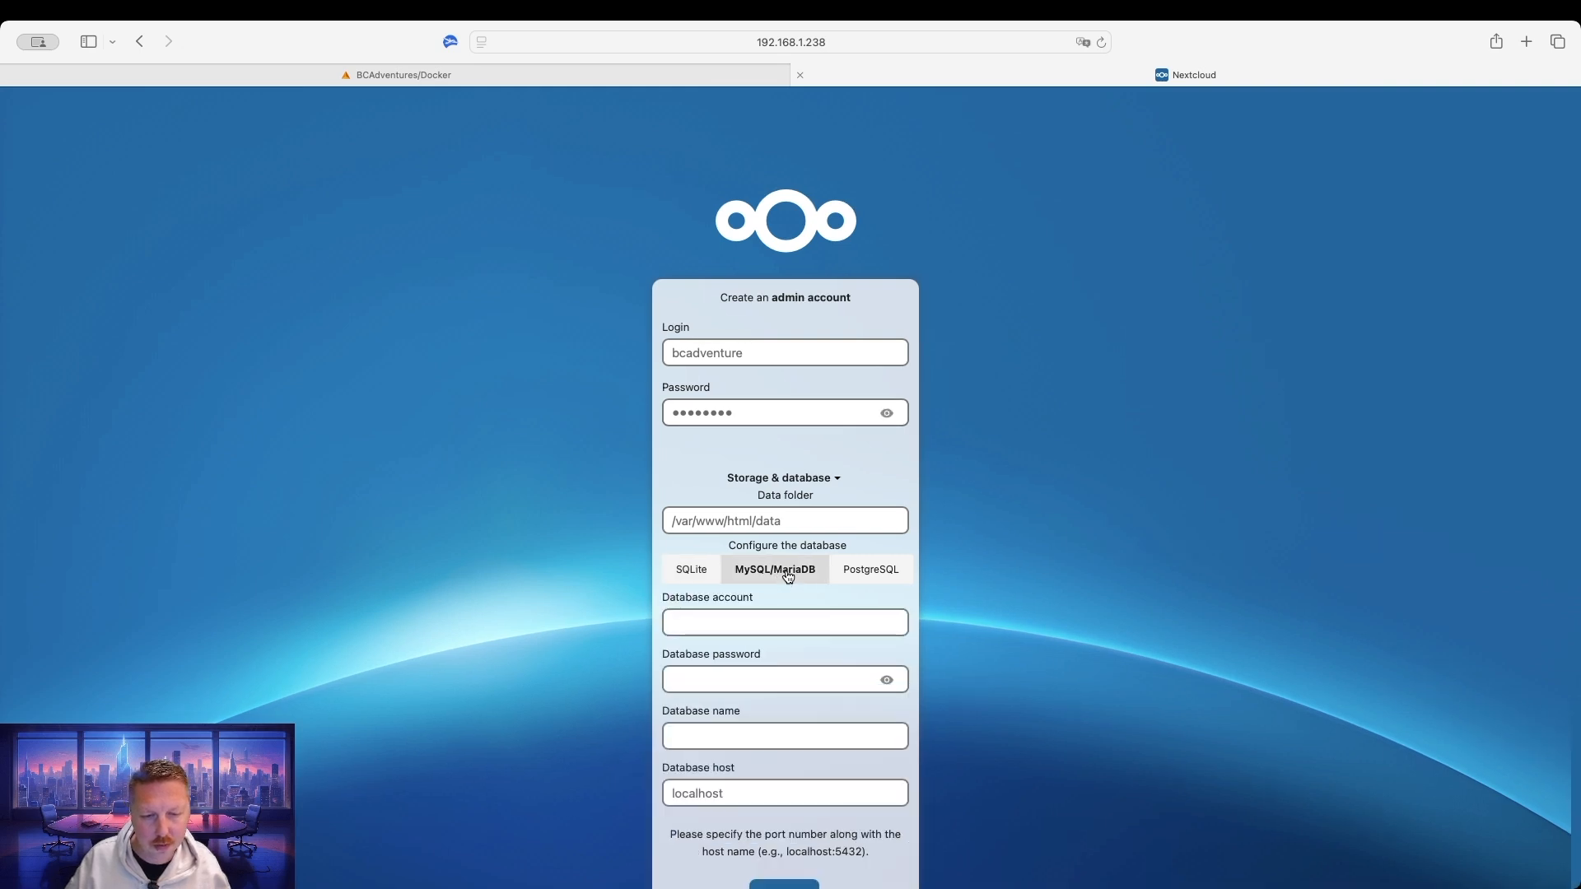
{"action": "left_click", "coordinate": [786, 621]}
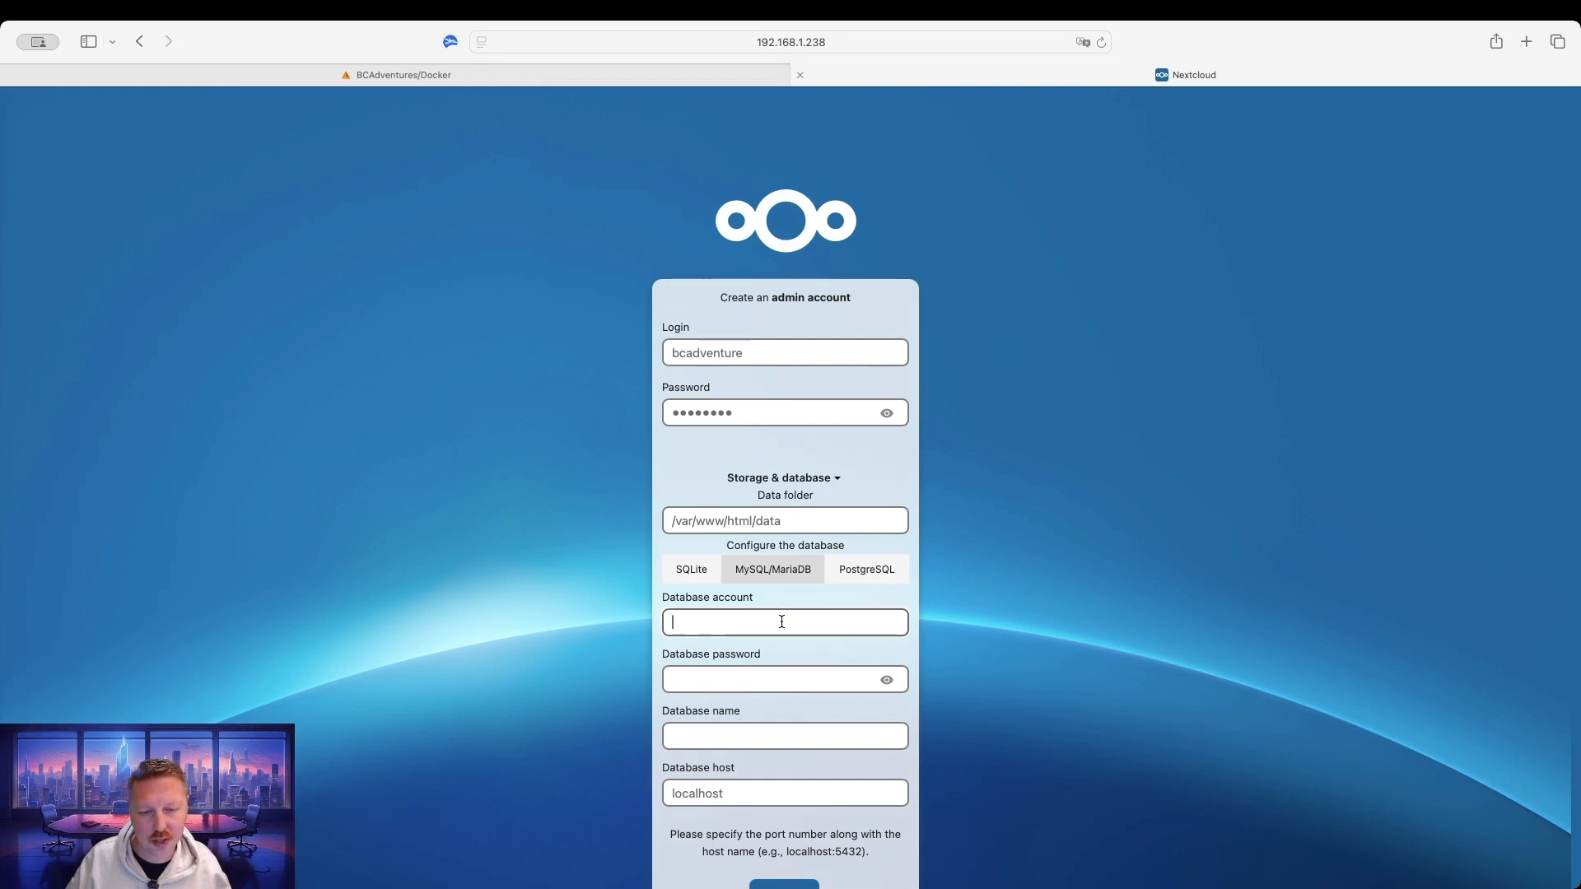
{"action": "type", "text": "admin1"}
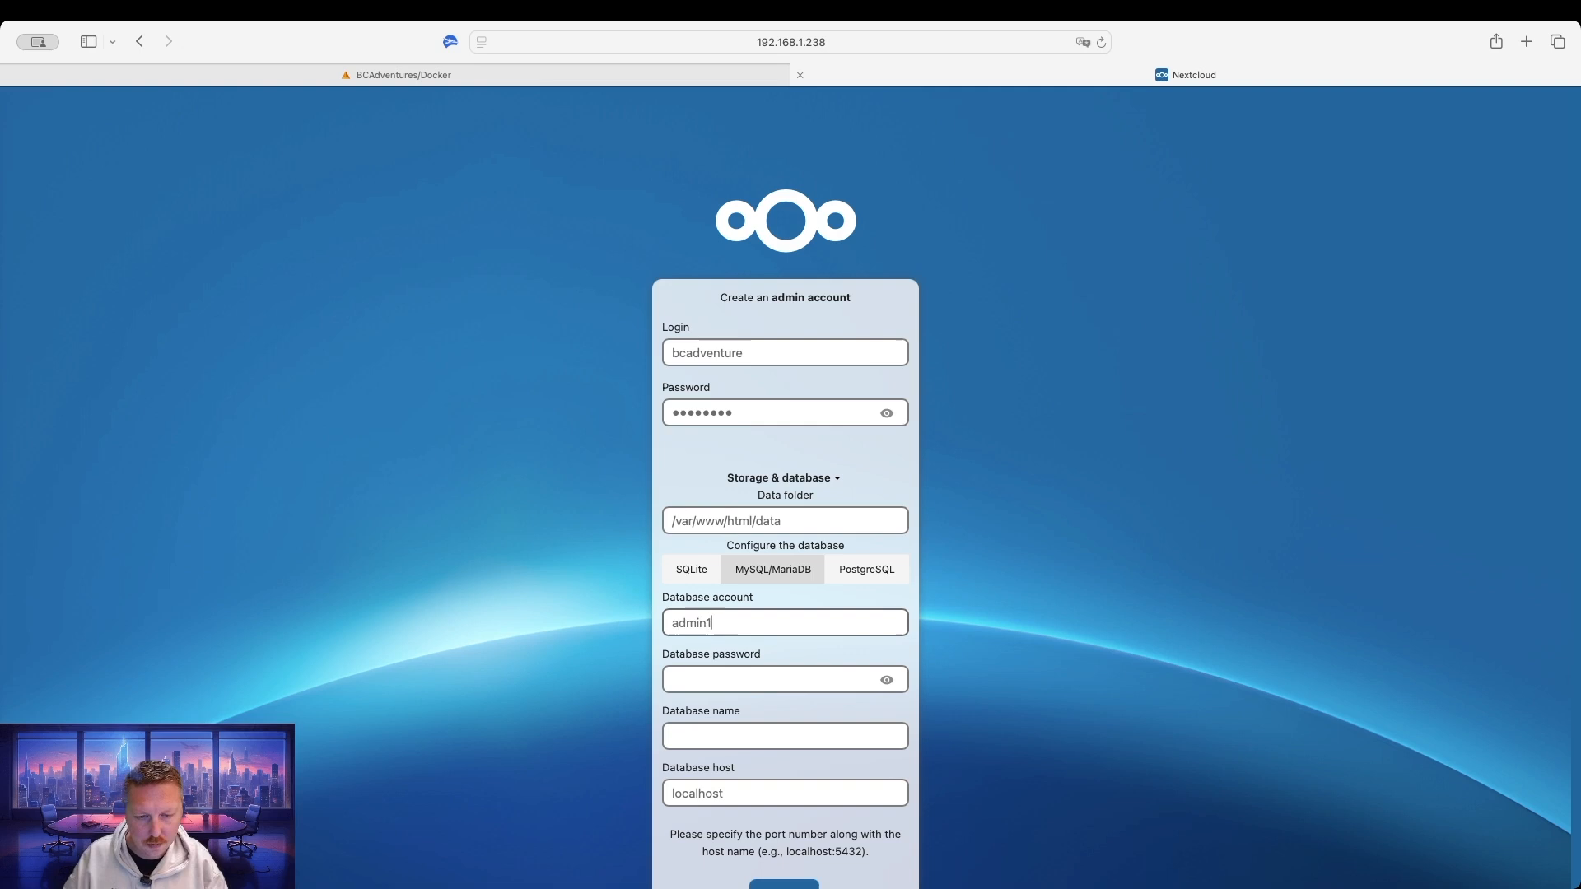
{"action": "key", "text": "Tab"}
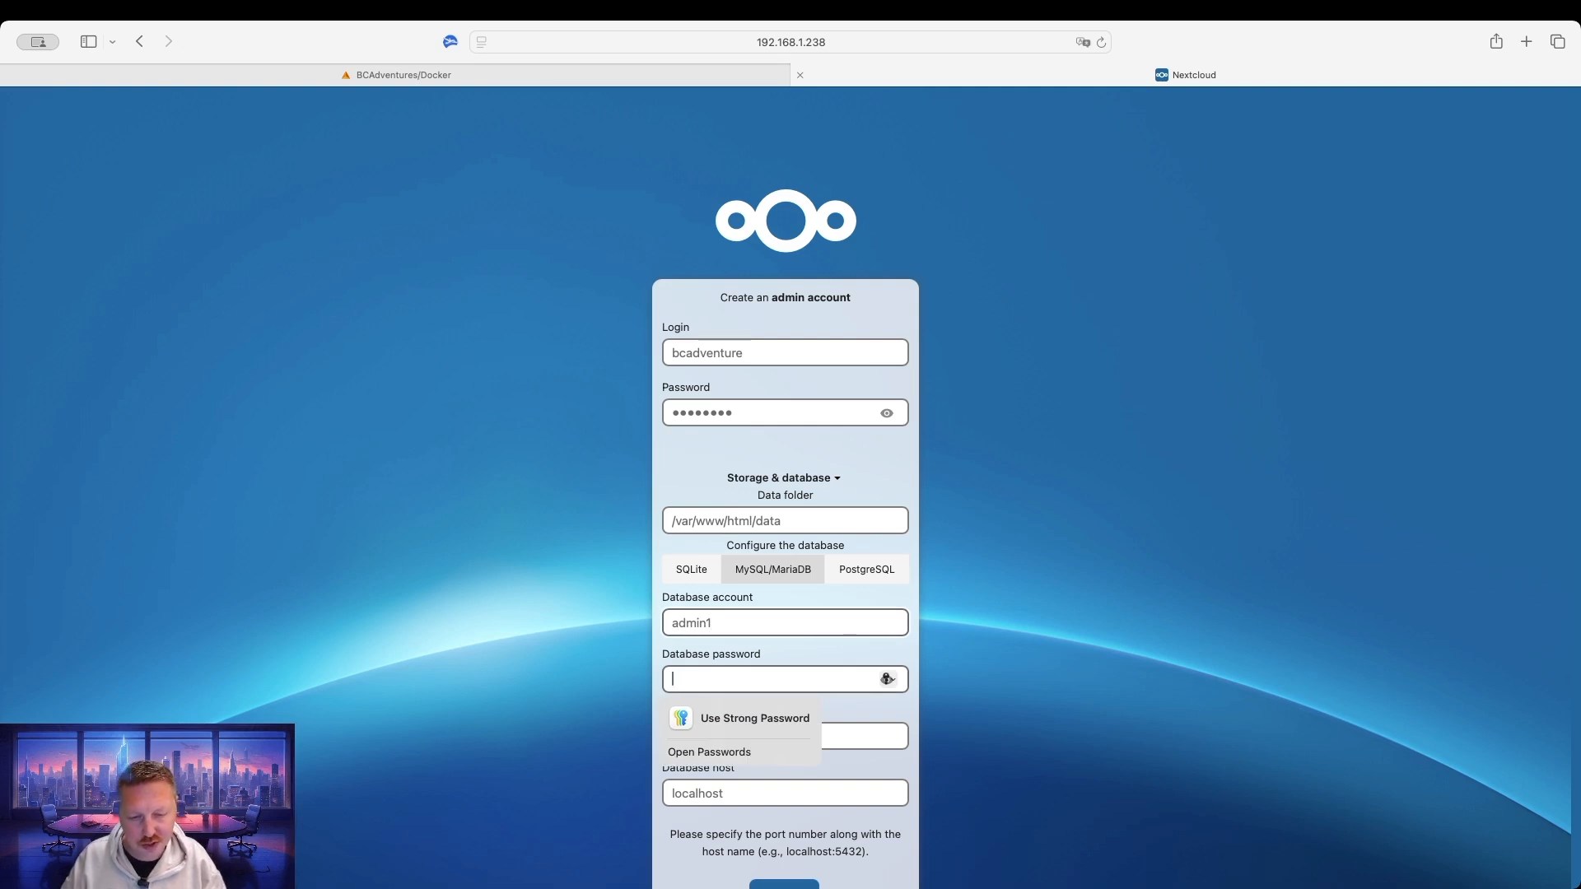
{"action": "type", "text": "********"}
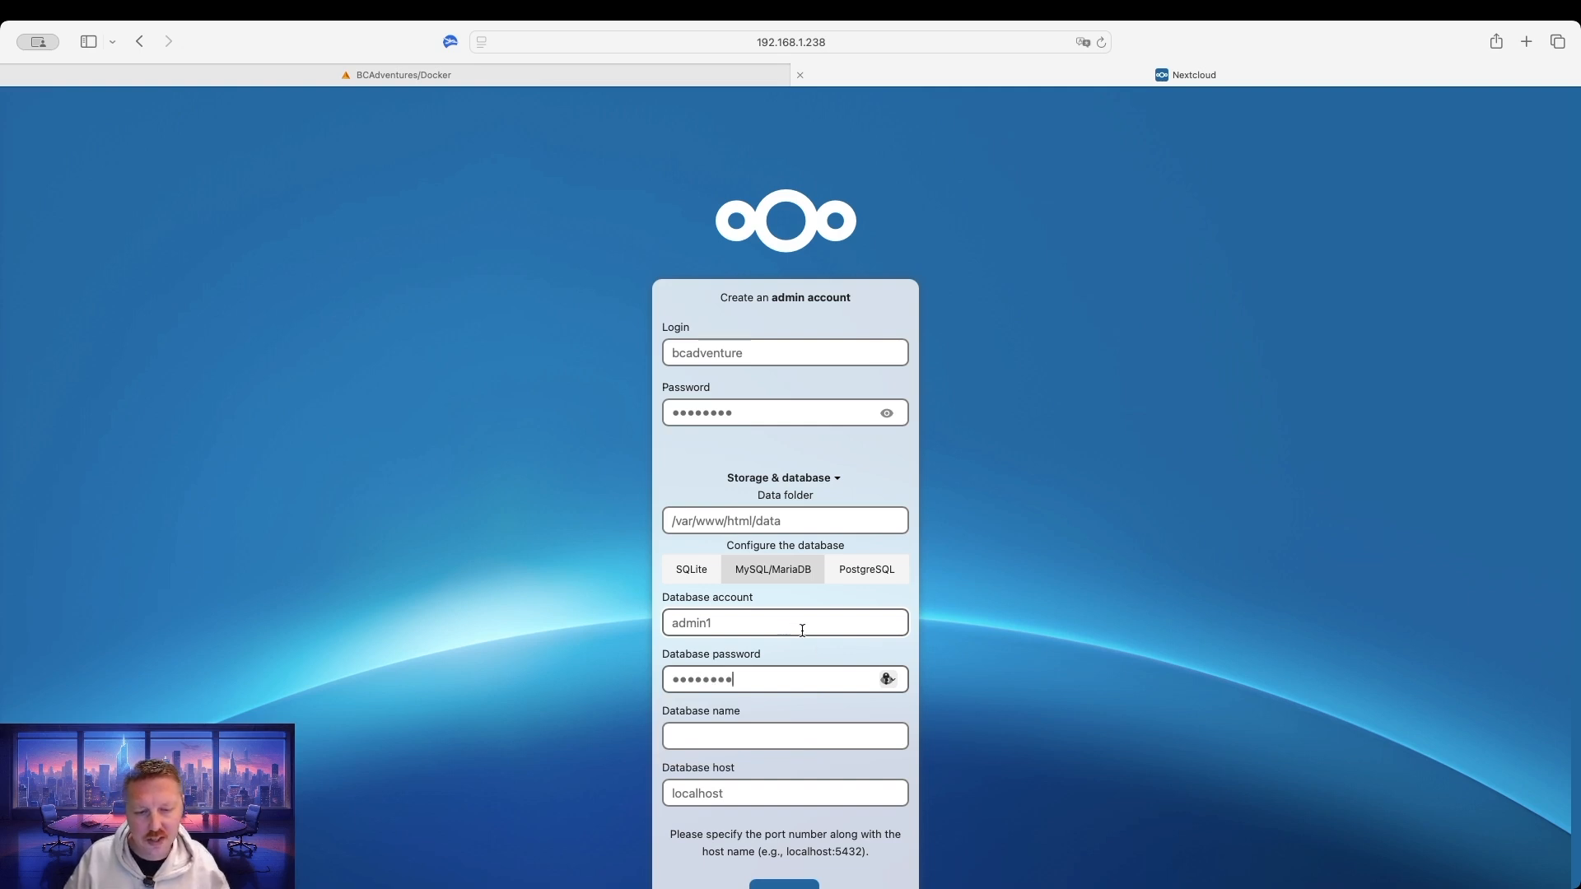
{"action": "left_click", "coordinate": [757, 733]}
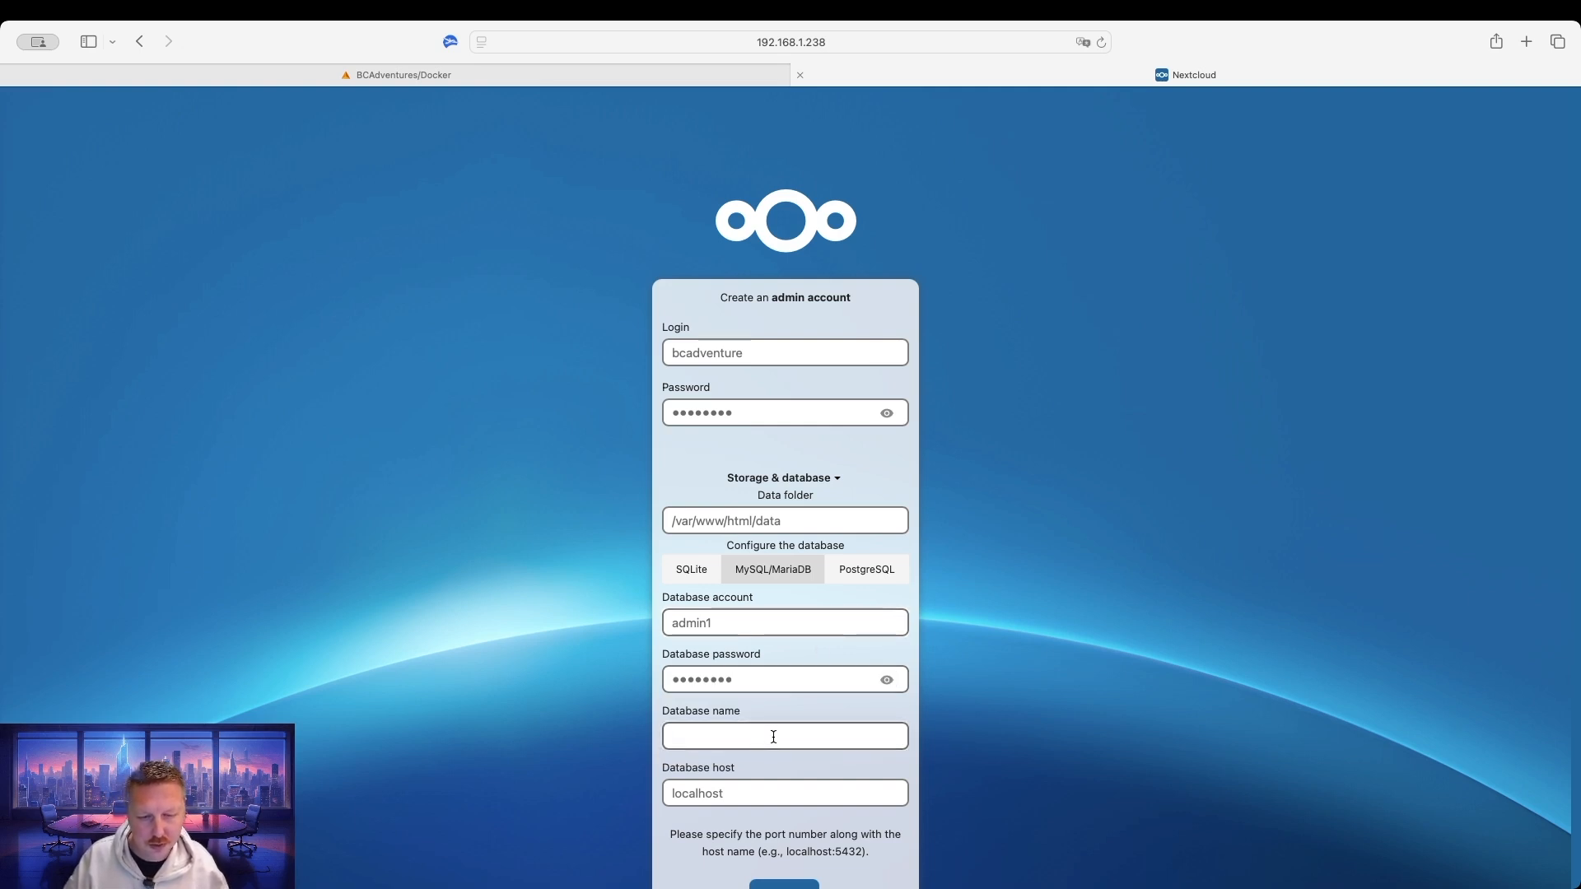
{"action": "type", "text": "nextcloud"}
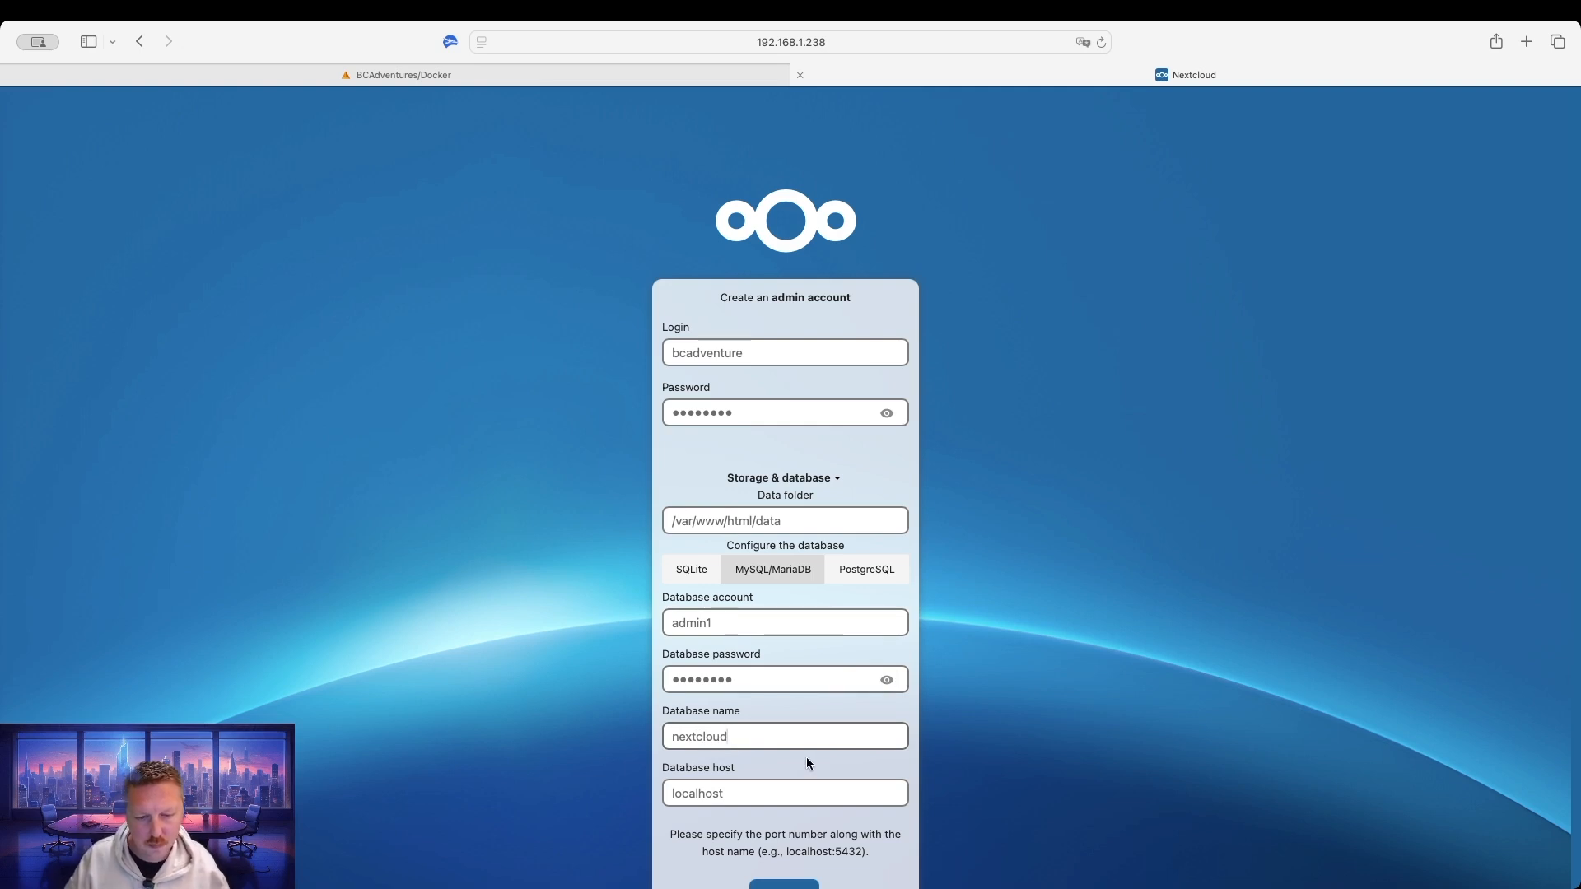
{"action": "double_click", "coordinate": [744, 793]}
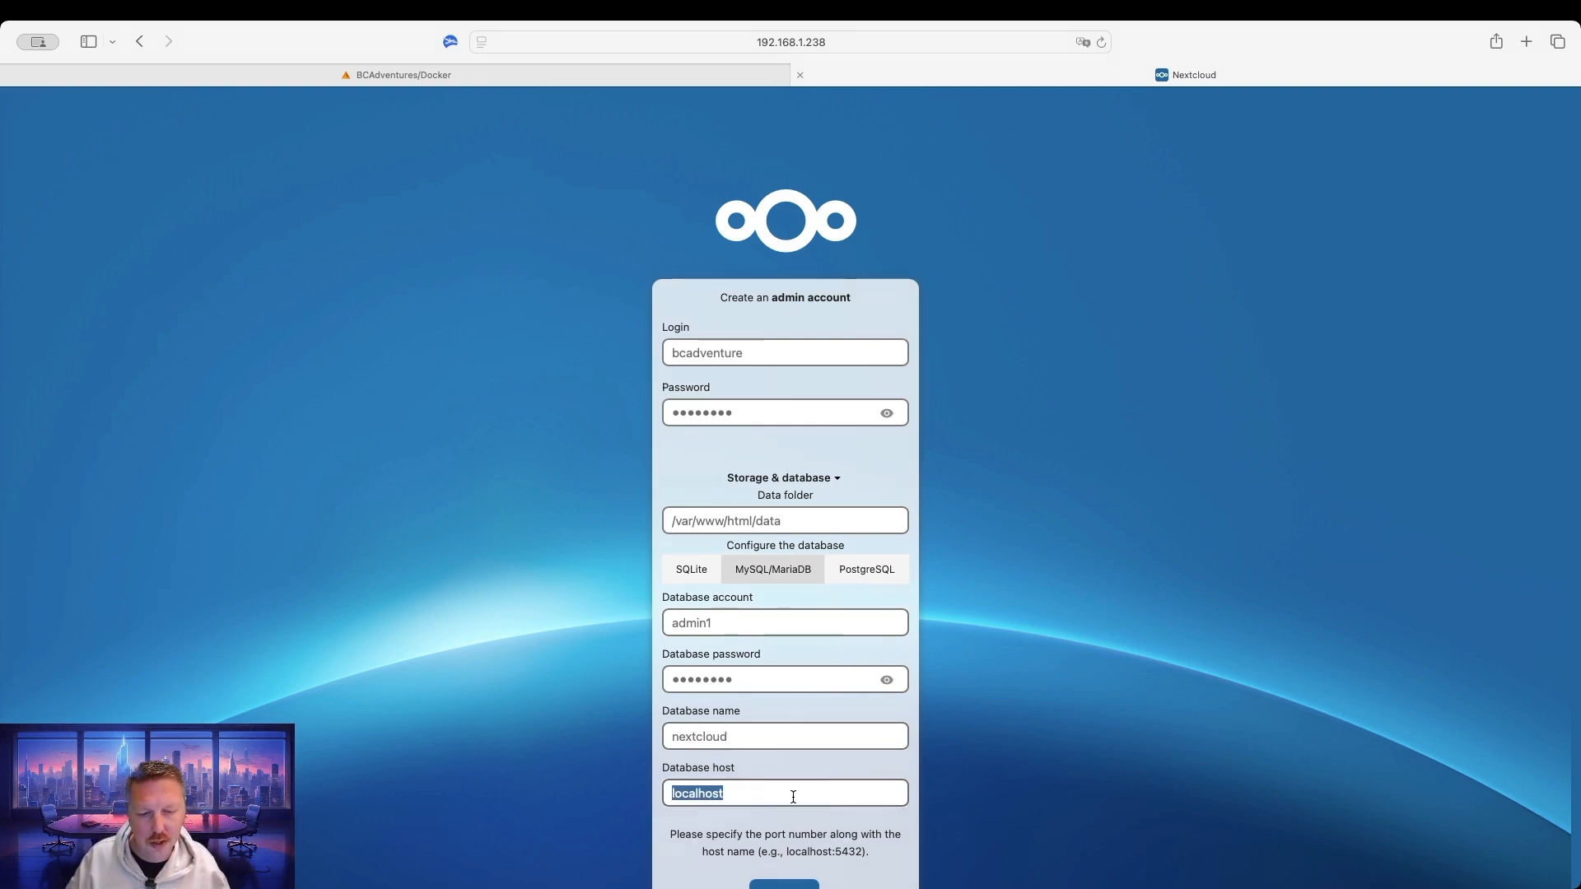
{"action": "left_click", "coordinate": [607, 82]}
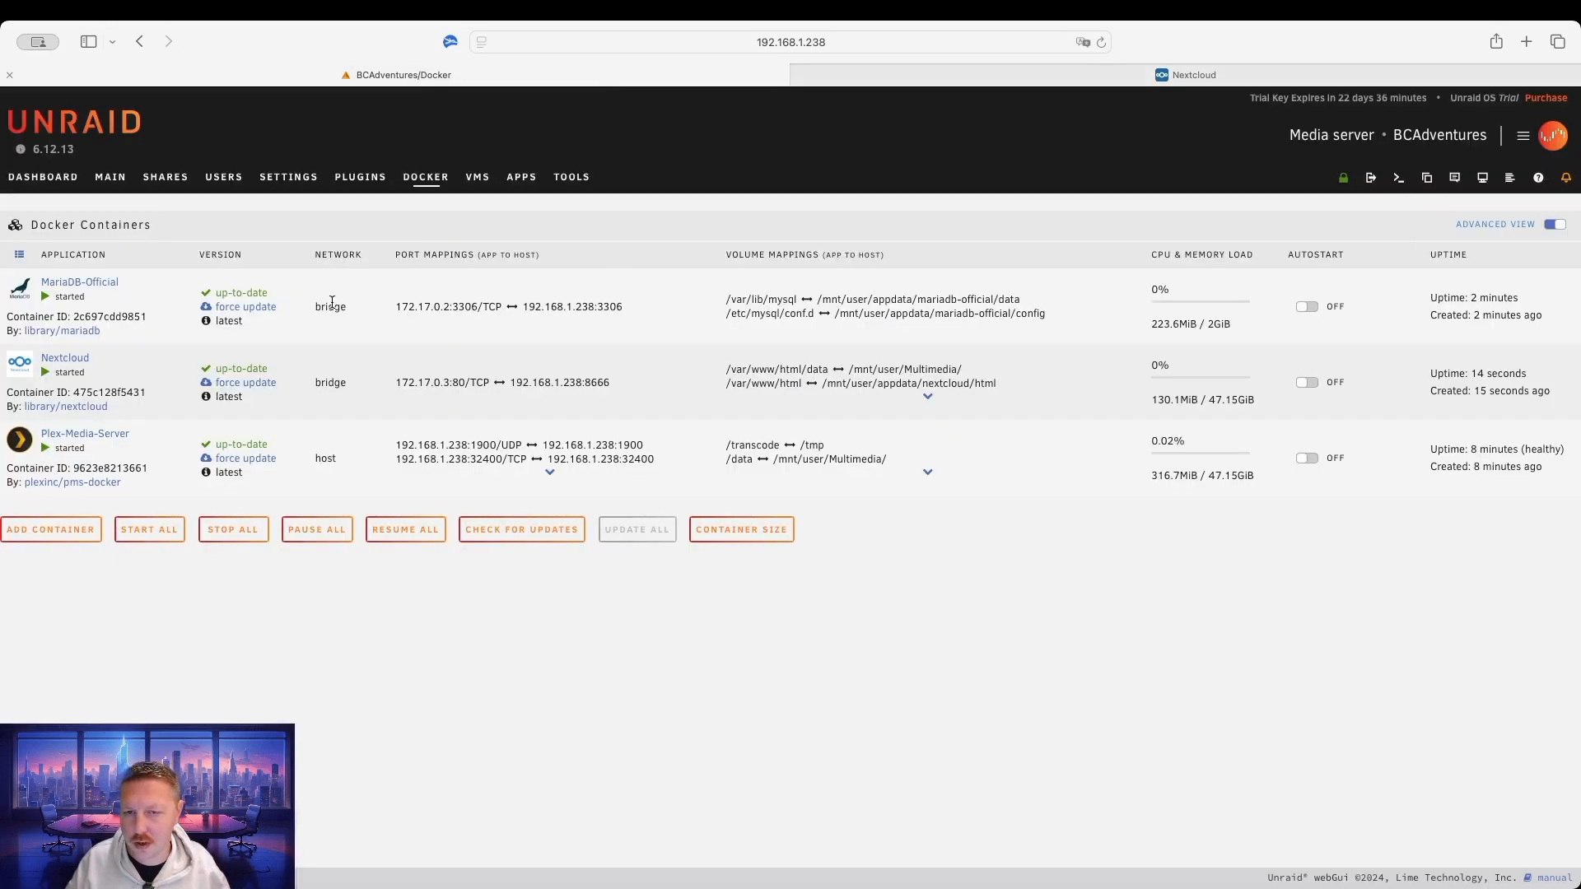
Copy MariaDB's host mapping 192.168.1.238:3306 and go back to the Nextcloud setup form.
{"action": "left_click_drag", "start_coordinate": [623, 307], "coordinate": [521, 306]}
{"action": "key", "text": "super+c"}
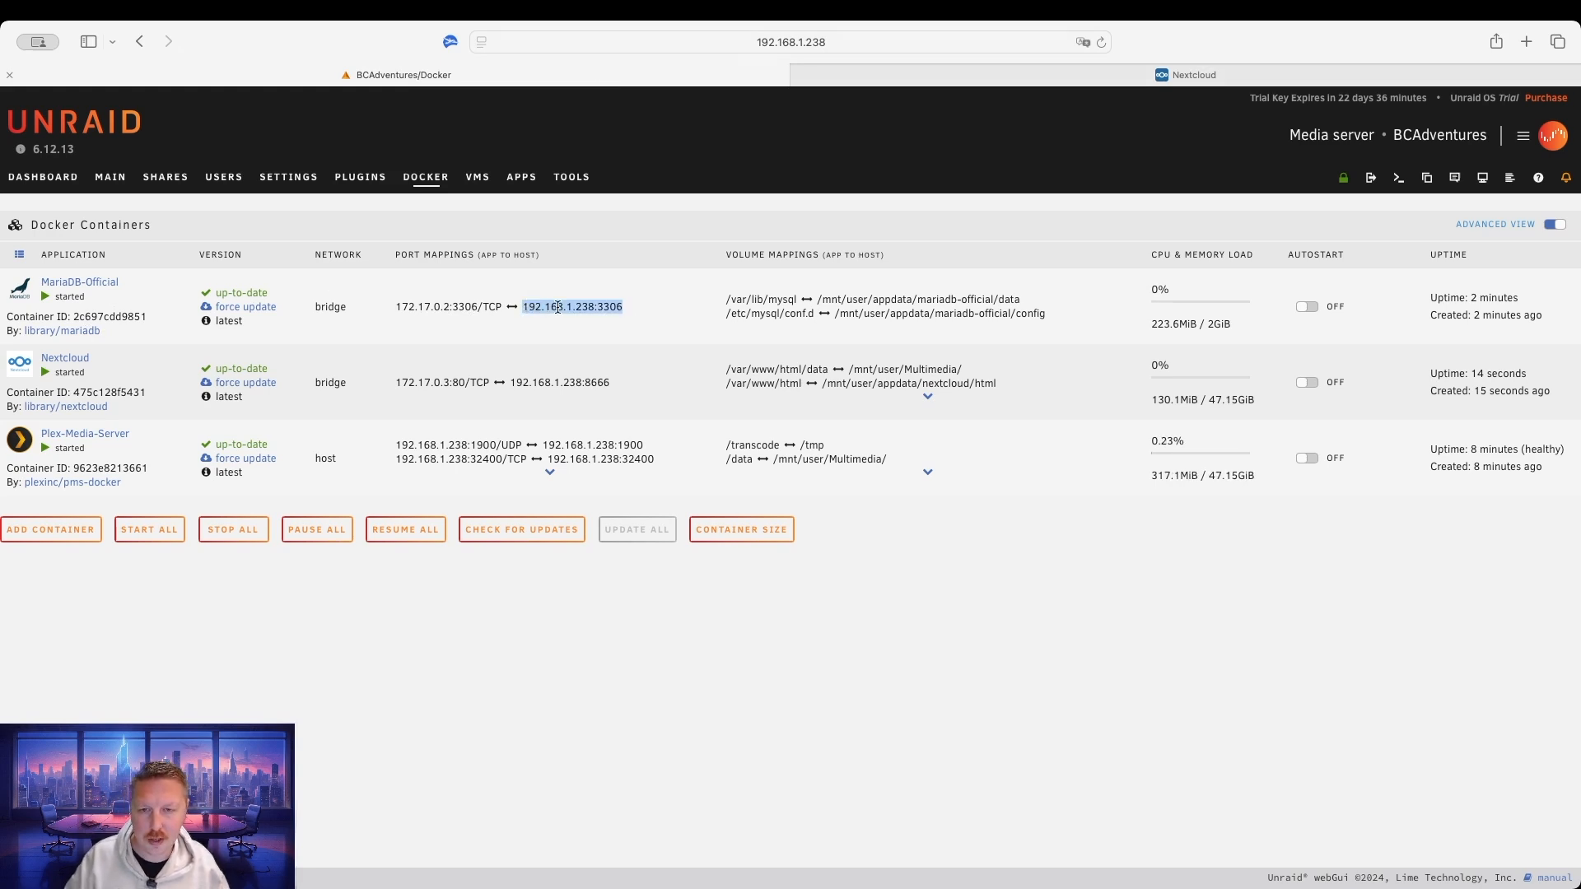
{"action": "key", "text": "super+Tab"}
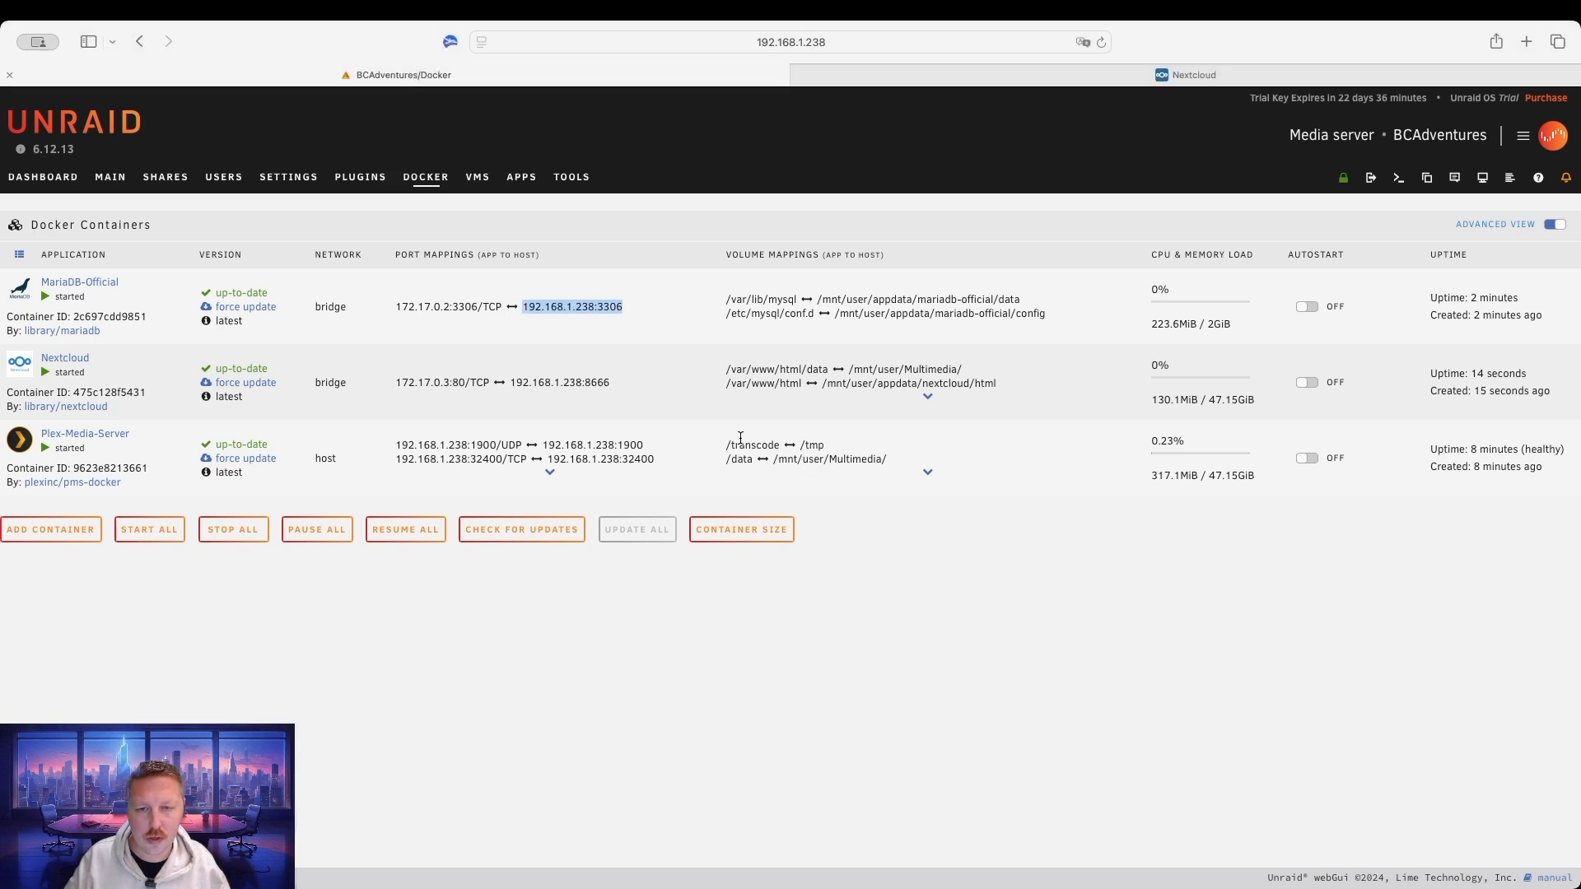
{"action": "left_click", "coordinate": [996, 74]}
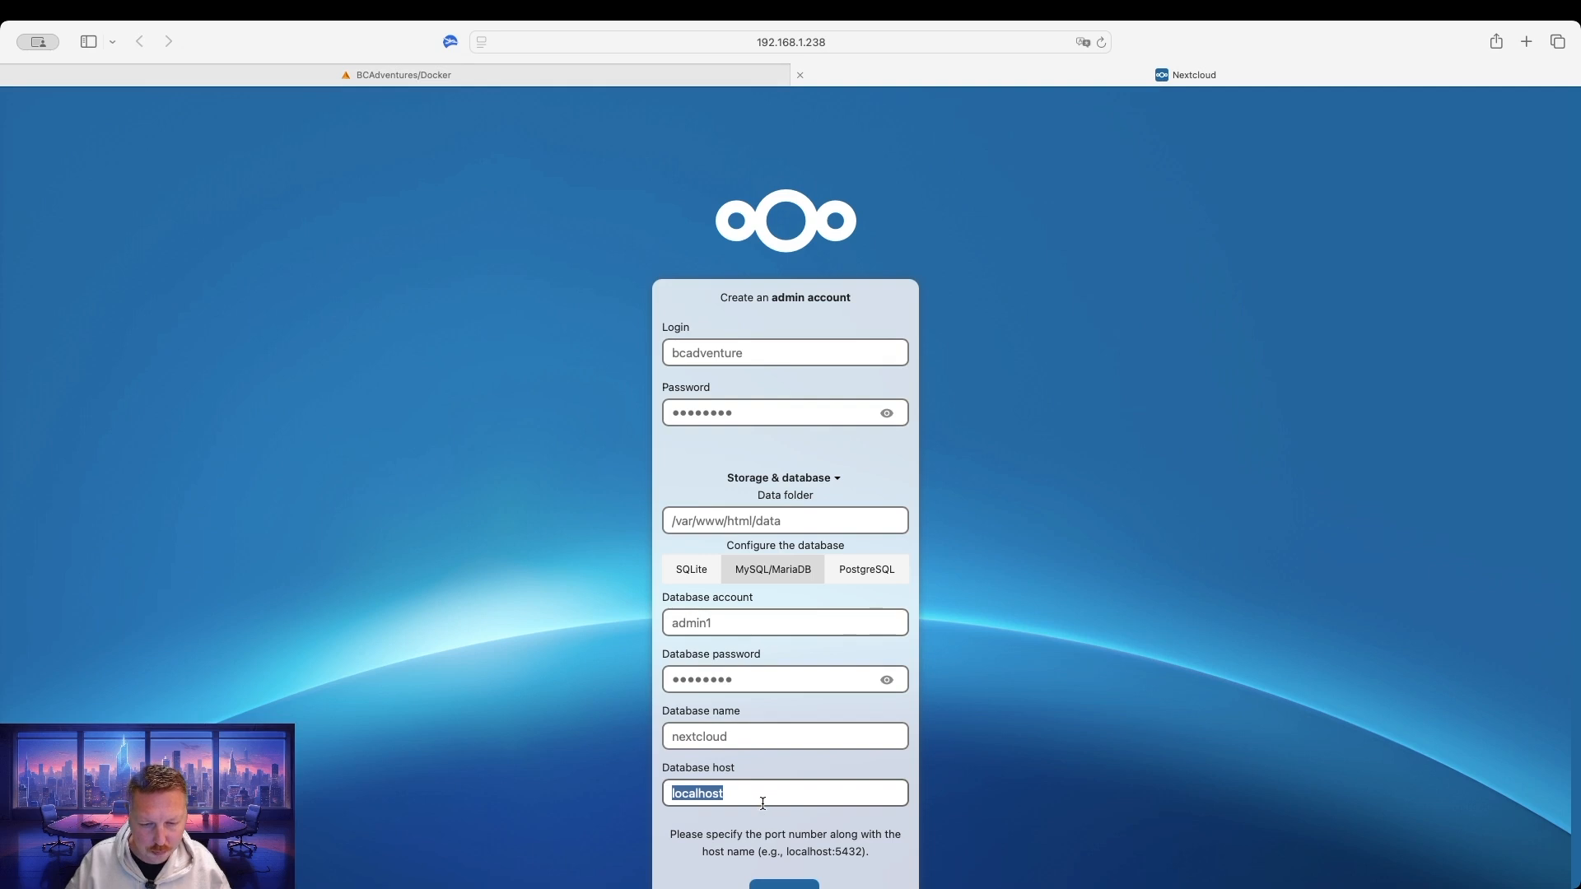
Paste 192.168.1.238:3306 as the database host, run the install and decline saving the password.
{"action": "key", "text": "super+v"}
{"action": "scroll", "coordinate": [817, 773], "scroll_direction": "down", "scroll_amount": 2}
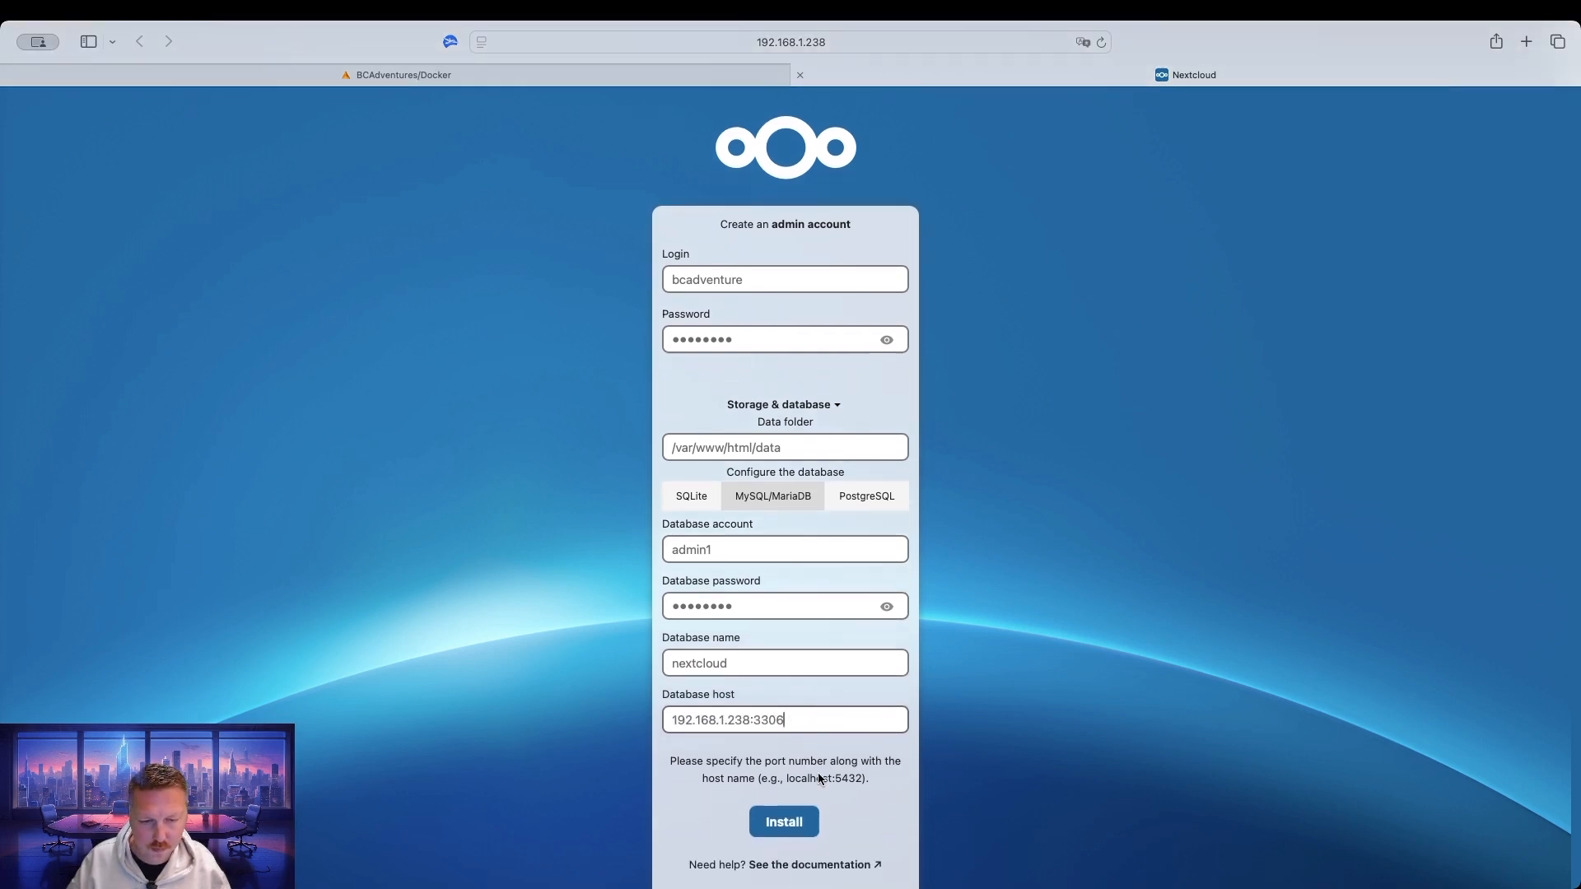
{"action": "scroll", "coordinate": [819, 778], "scroll_direction": "down", "scroll_amount": 1}
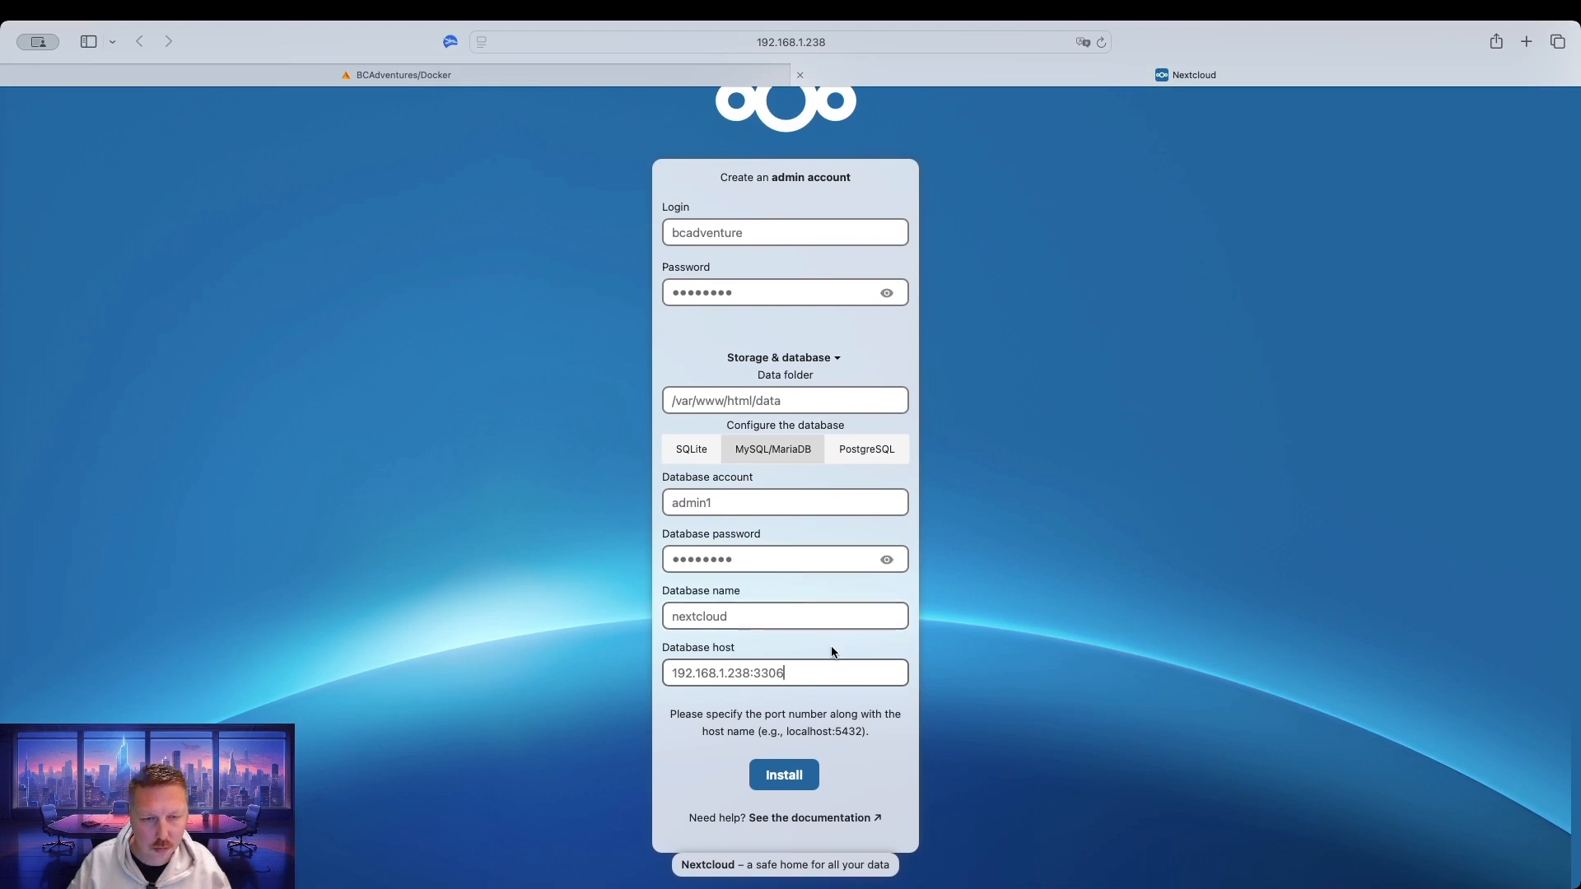
{"action": "left_click", "coordinate": [774, 778]}
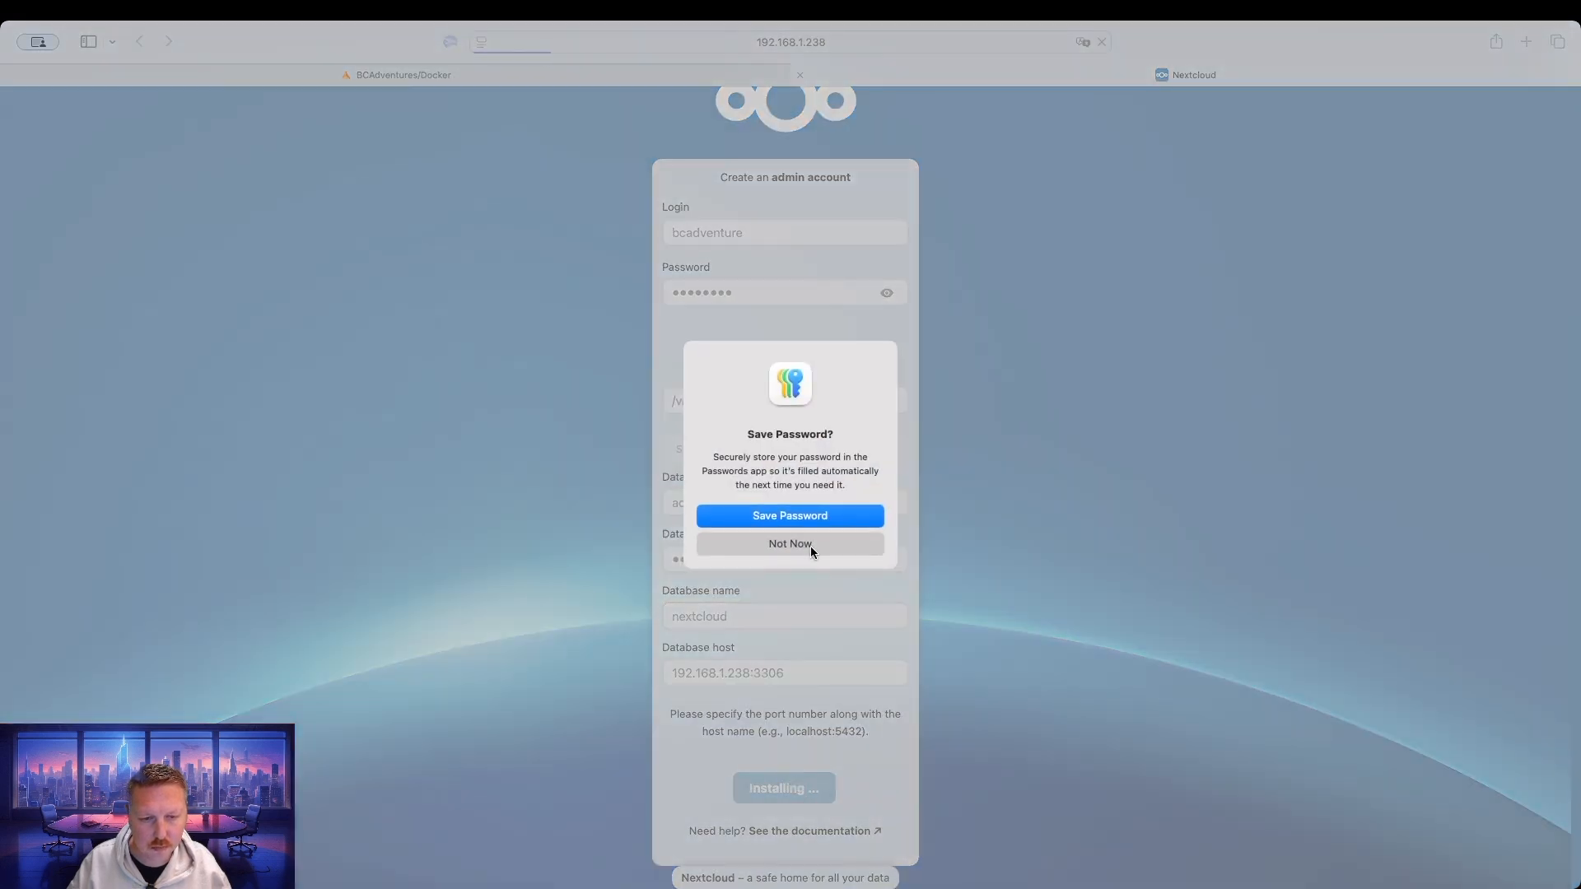
{"action": "left_click", "coordinate": [811, 546]}
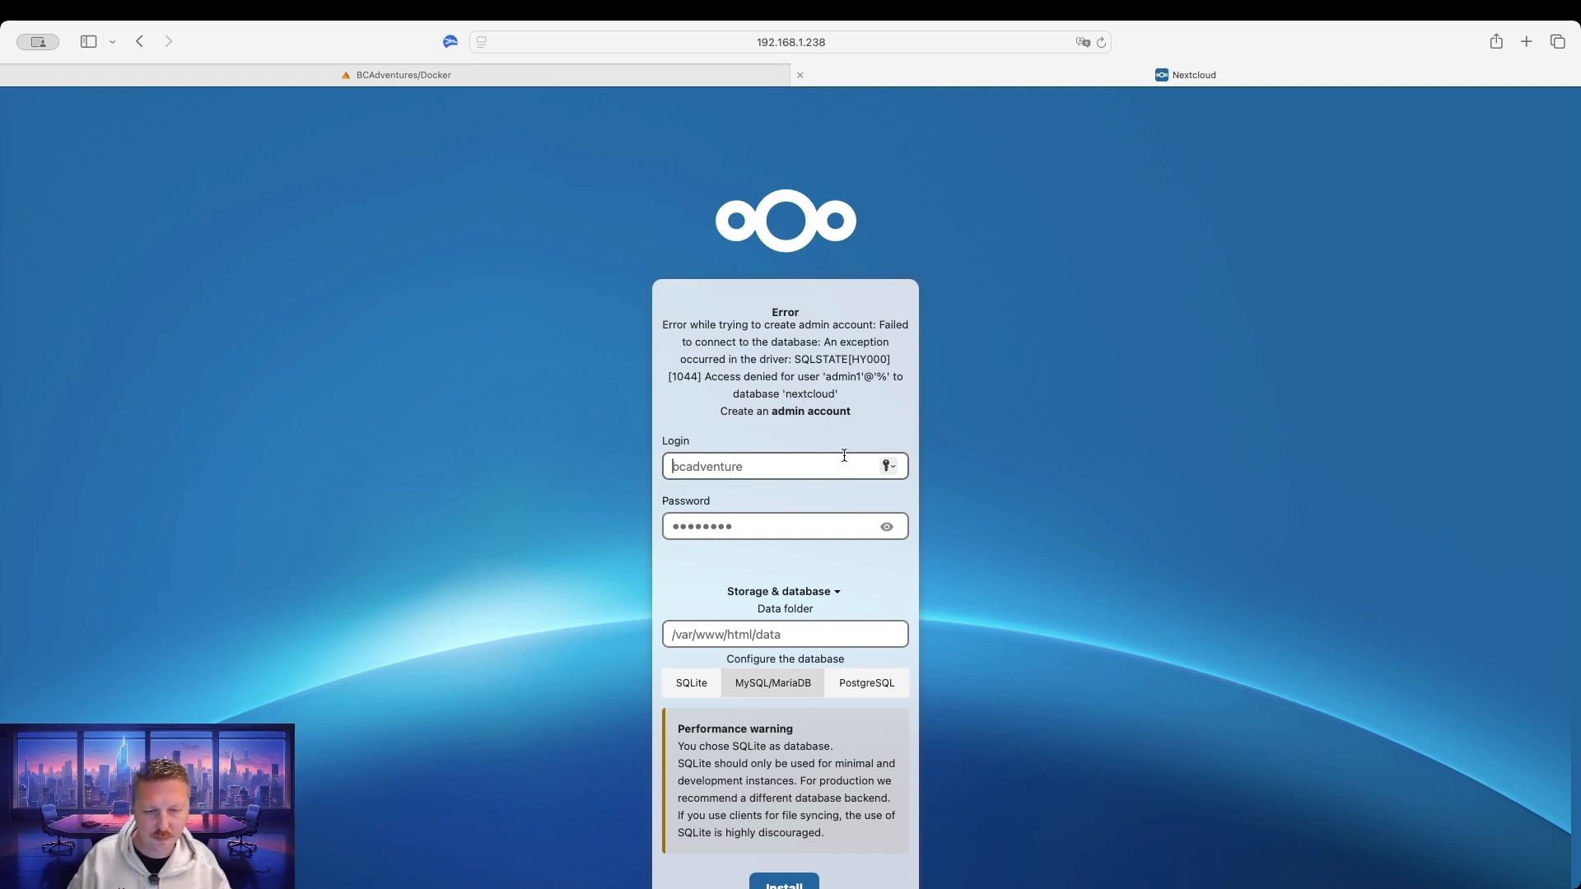
After the access-denied error, reselect MySQL/MariaDB and start re-entering the database password.
{"action": "scroll", "coordinate": [815, 725], "scroll_direction": "down", "scroll_amount": 3}
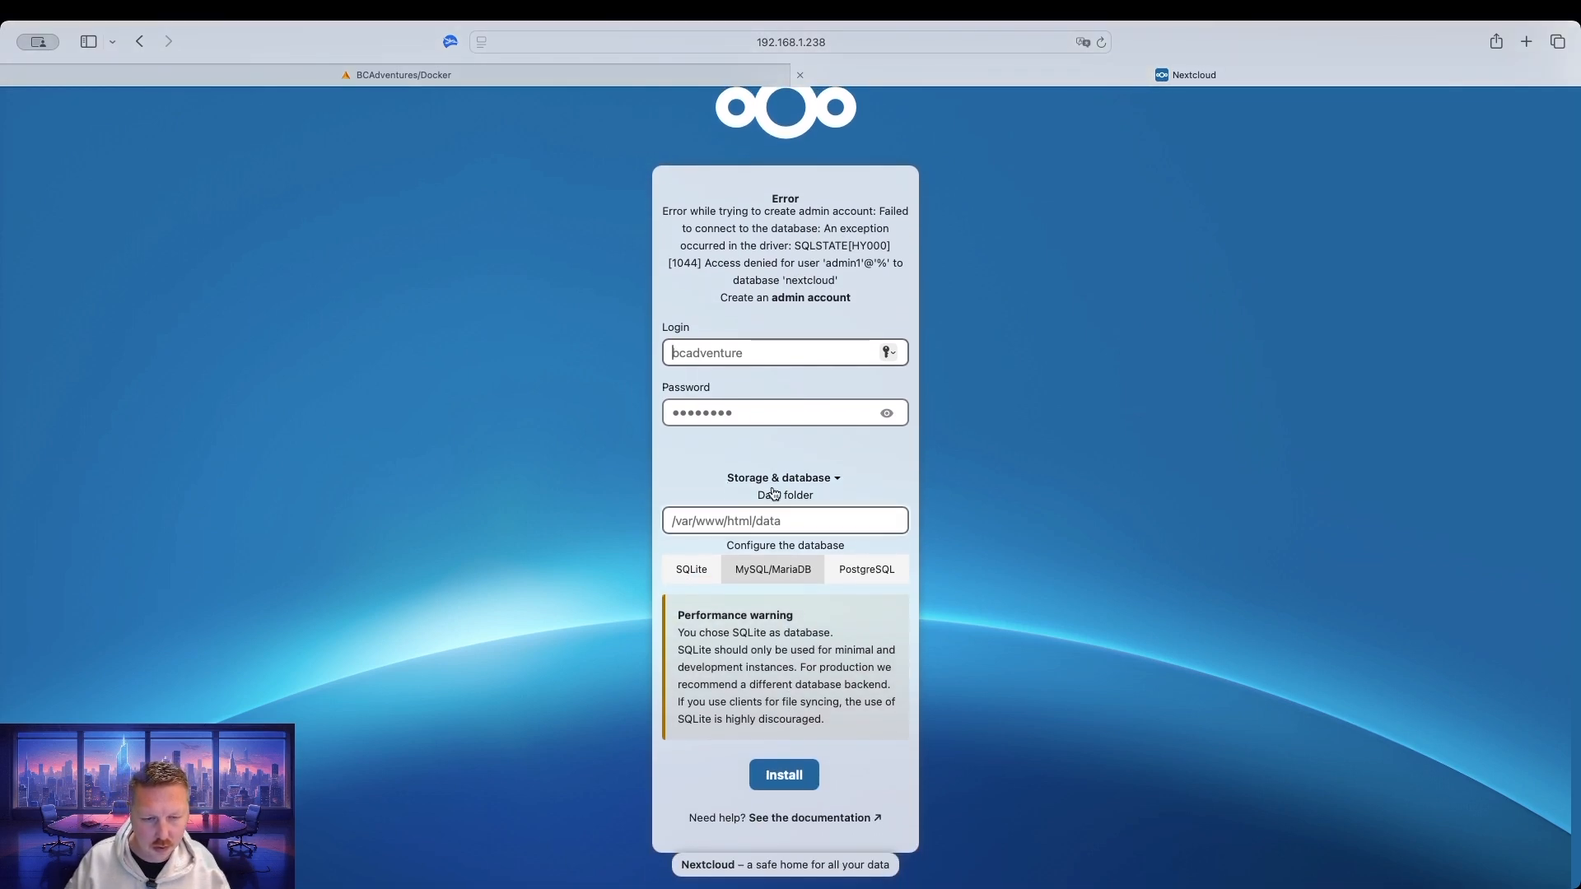
{"action": "left_click", "coordinate": [787, 572]}
{"action": "scroll", "coordinate": [792, 700], "scroll_direction": "down", "scroll_amount": 3}
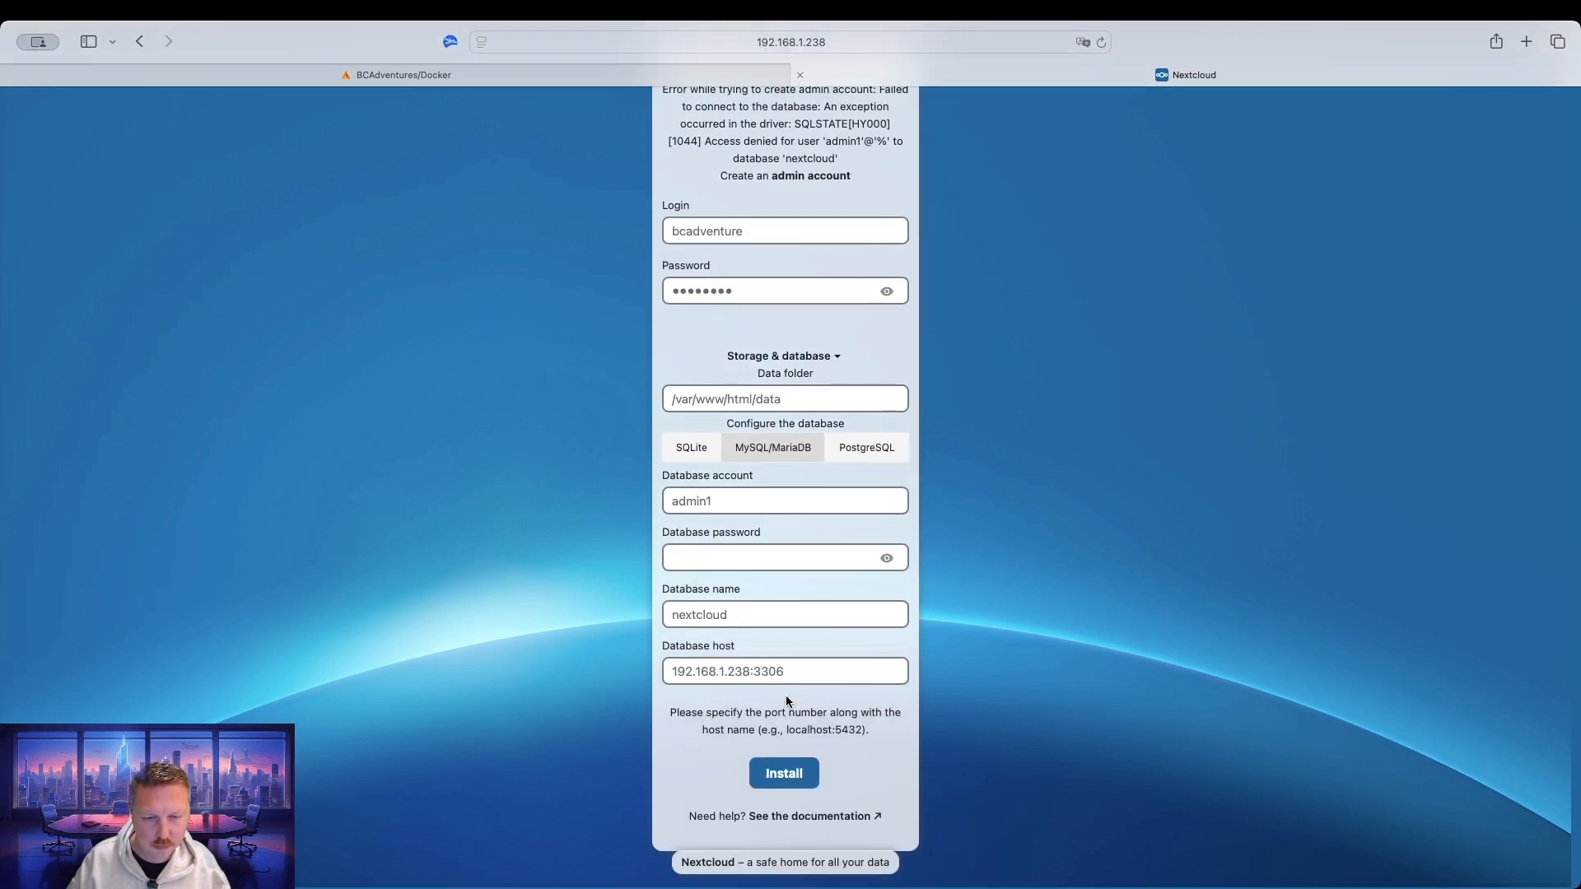
{"action": "left_click", "coordinate": [748, 559]}
Check the MariaDB container's Database Name (bcadventure) and user in its Edit page, then return to Nextcloud.
{"action": "left_click", "coordinate": [673, 69]}
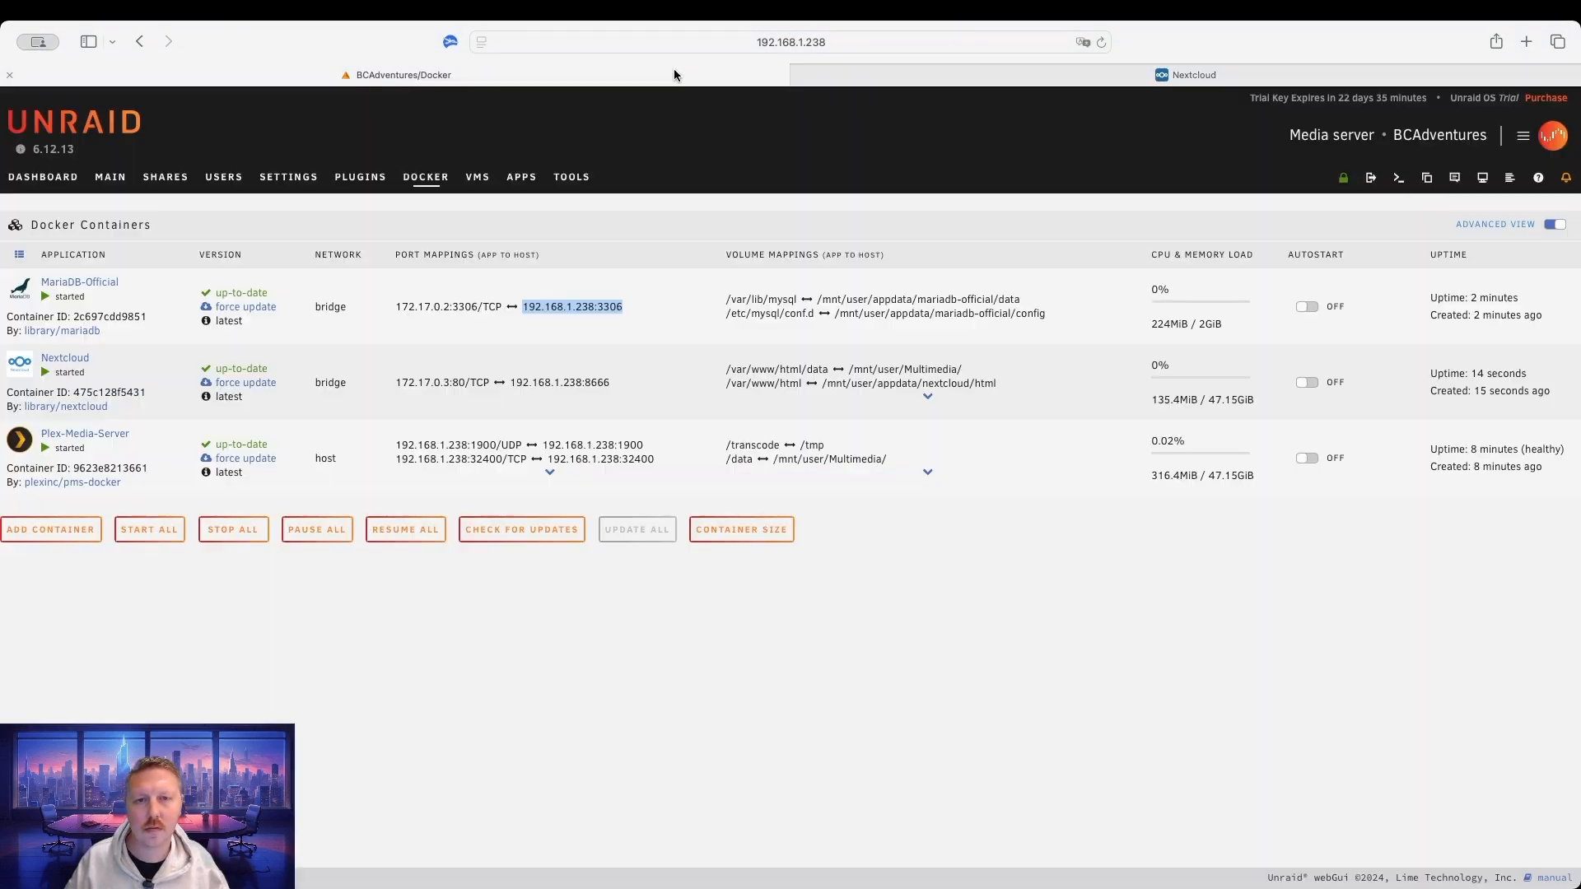
{"action": "left_click", "coordinate": [22, 288]}
{"action": "left_click", "coordinate": [98, 429]}
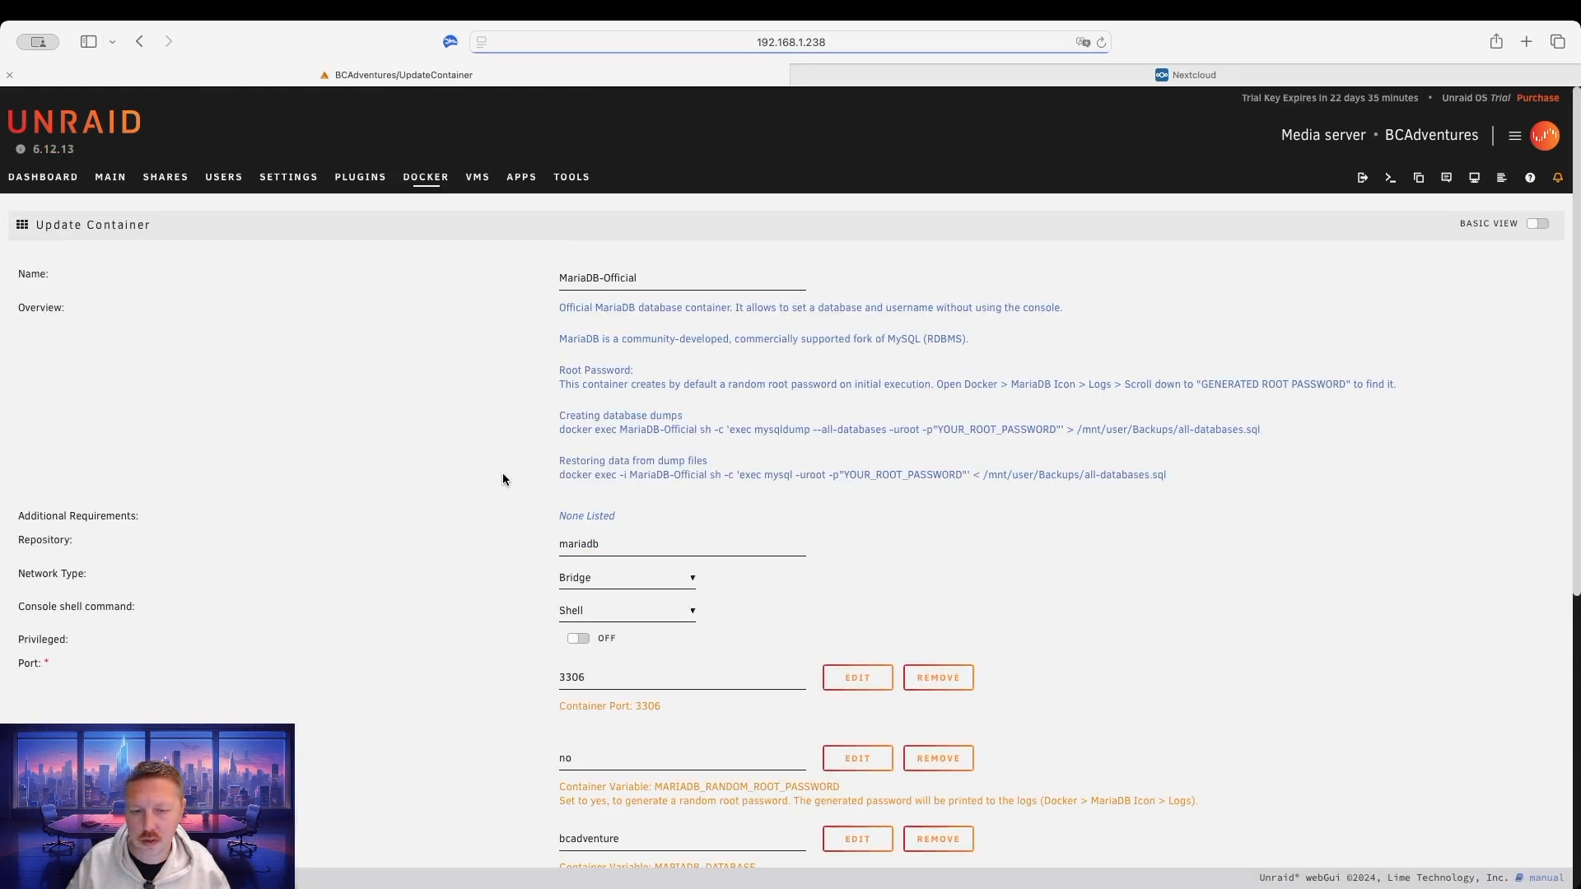
{"action": "scroll", "coordinate": [917, 590], "scroll_direction": "down", "scroll_amount": 4}
{"action": "scroll", "coordinate": [918, 590], "scroll_direction": "down", "scroll_amount": 3}
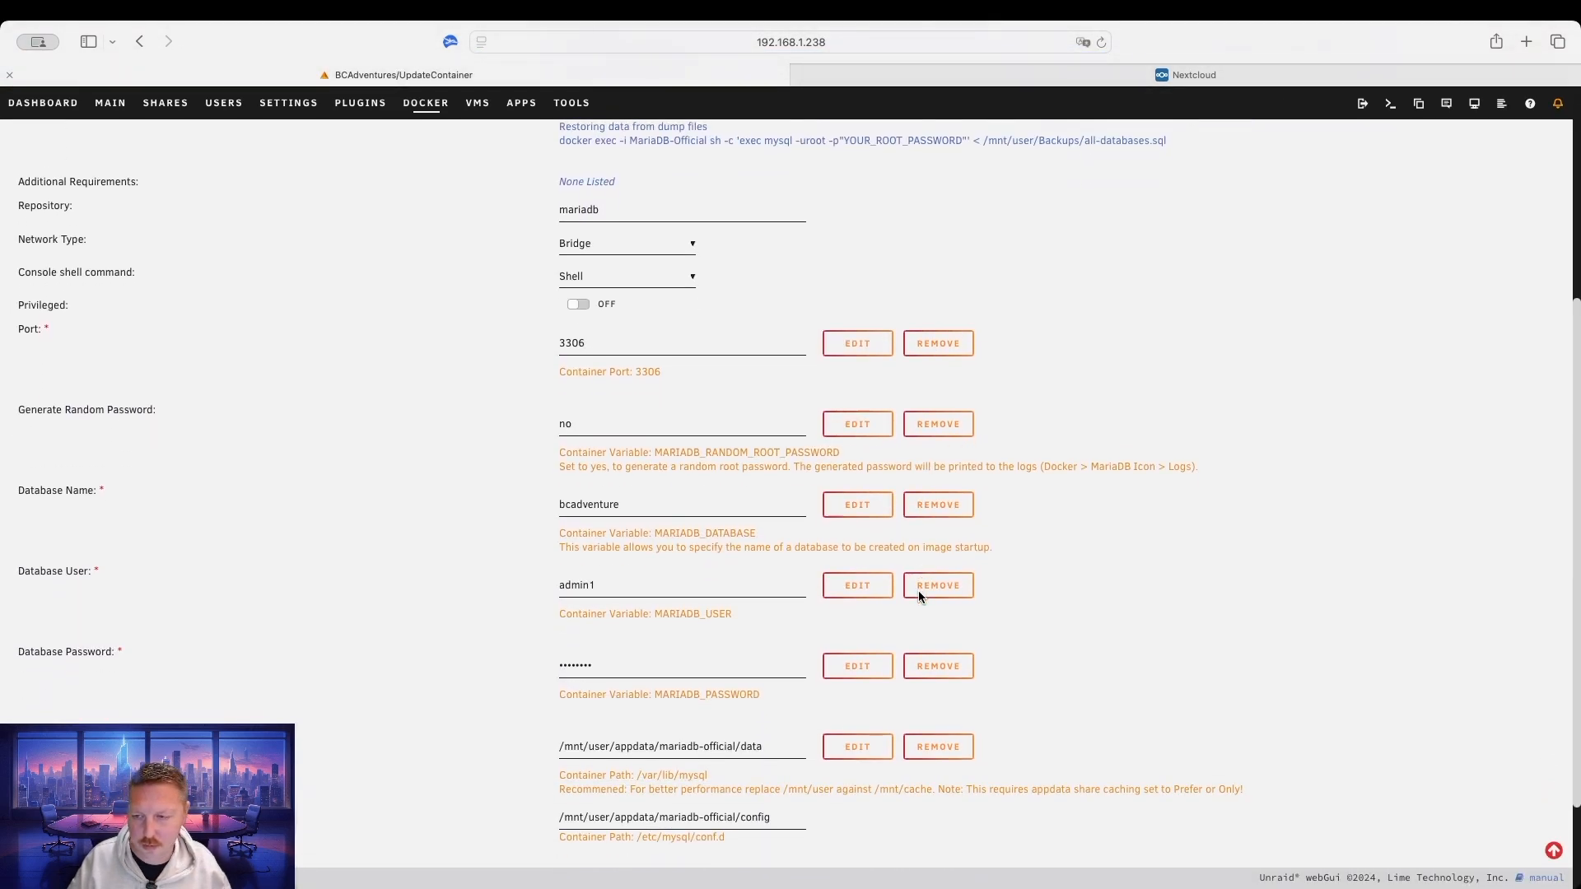
{"action": "left_click", "coordinate": [644, 506]}
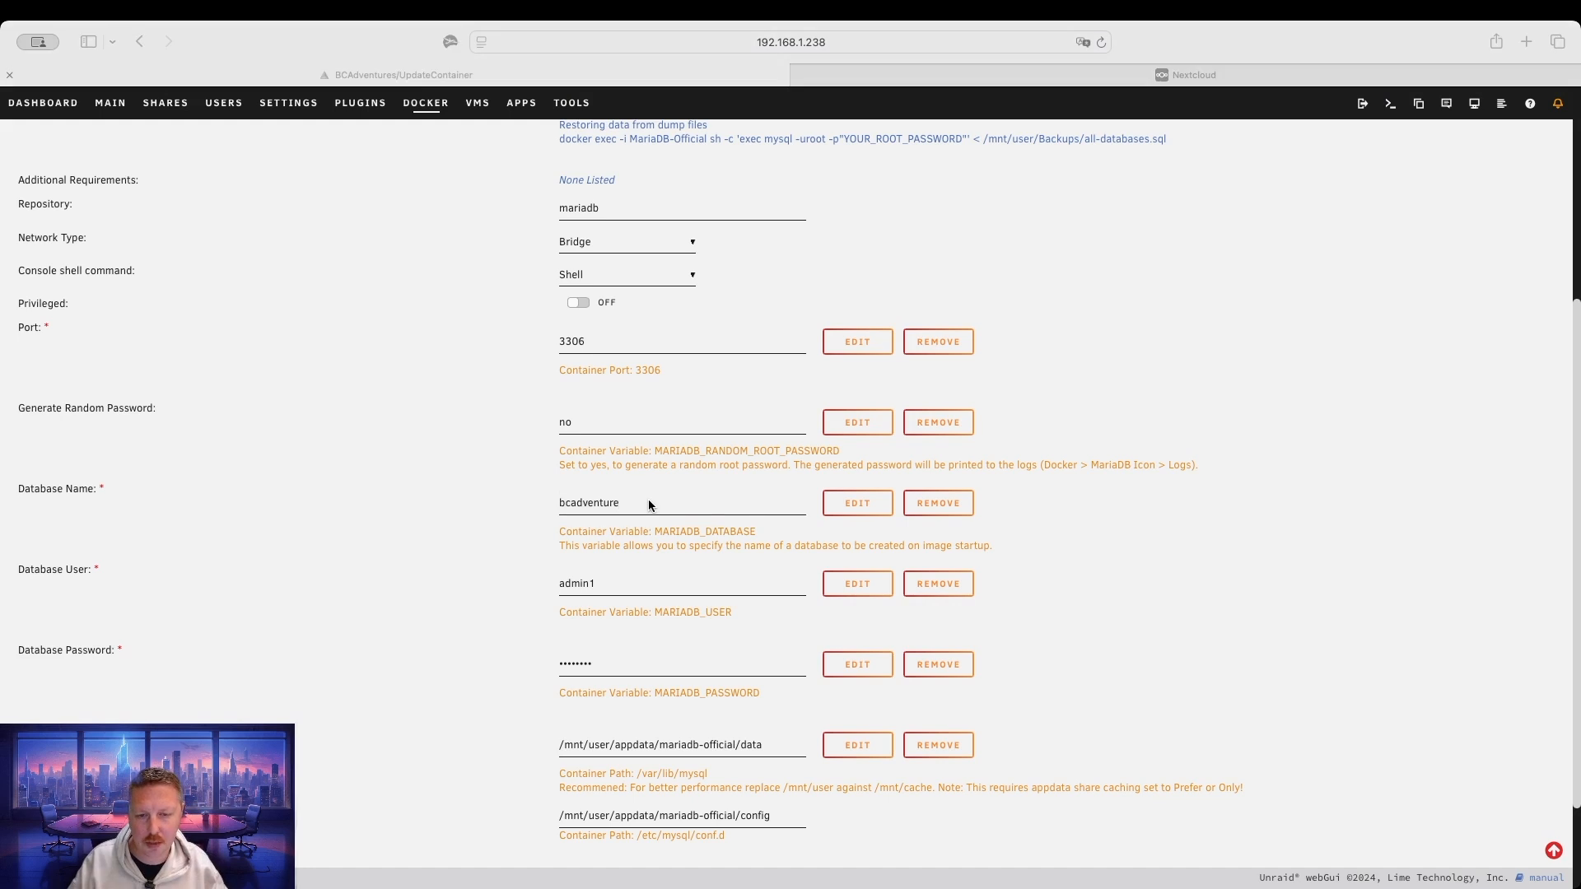
{"action": "left_click", "coordinate": [1185, 75]}
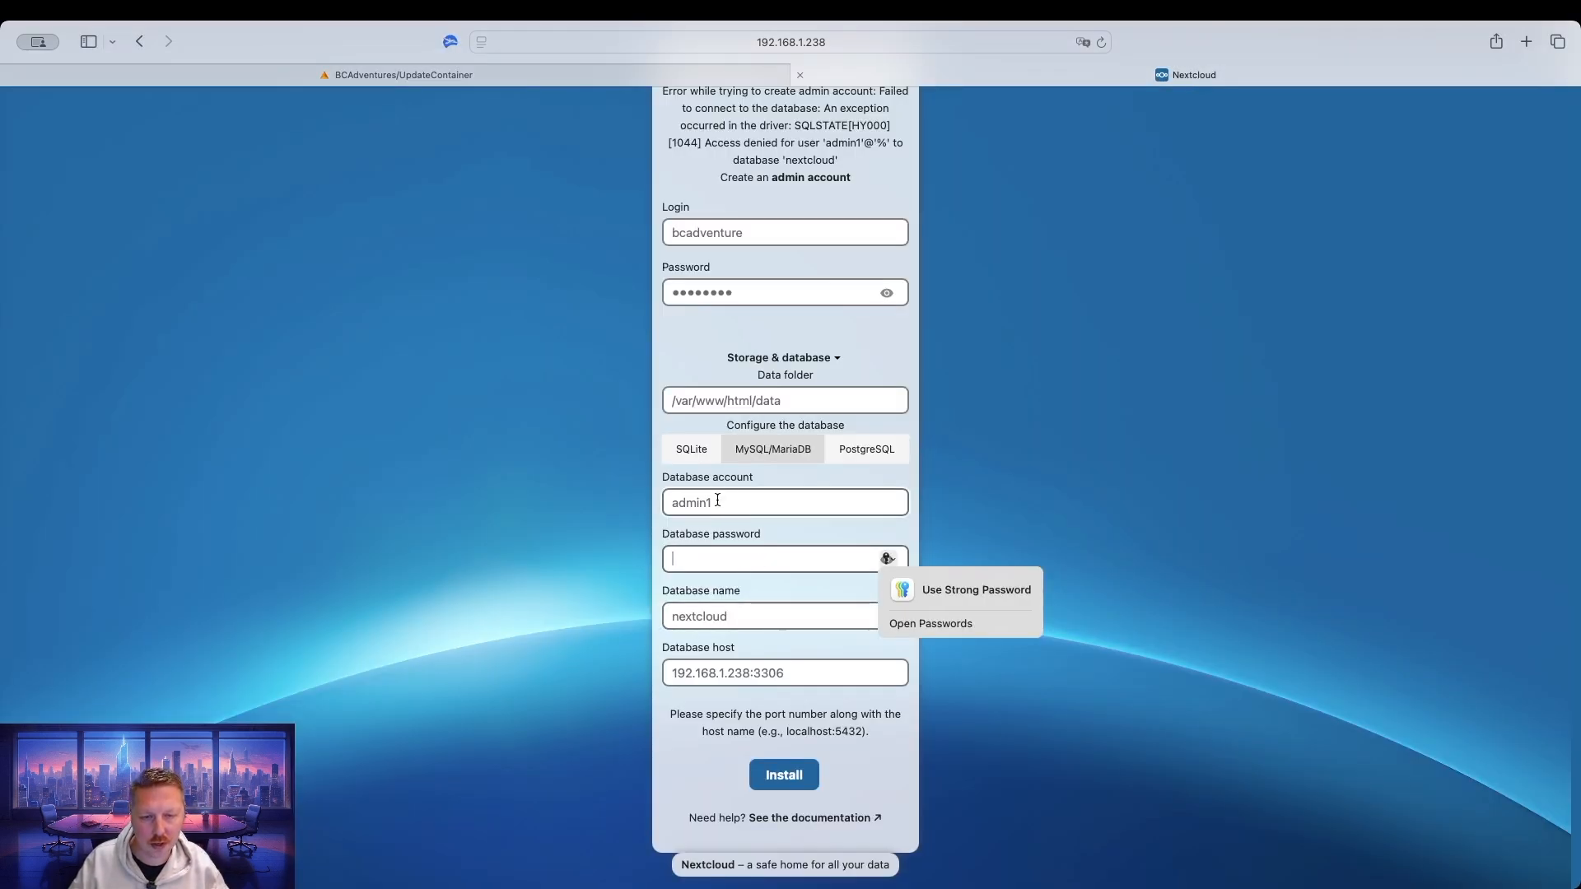
Rerun the install with database name bcadventure and the database password, declining browser password saving.
{"action": "double_click", "coordinate": [746, 616]}
{"action": "type", "text": "bcadventure"}
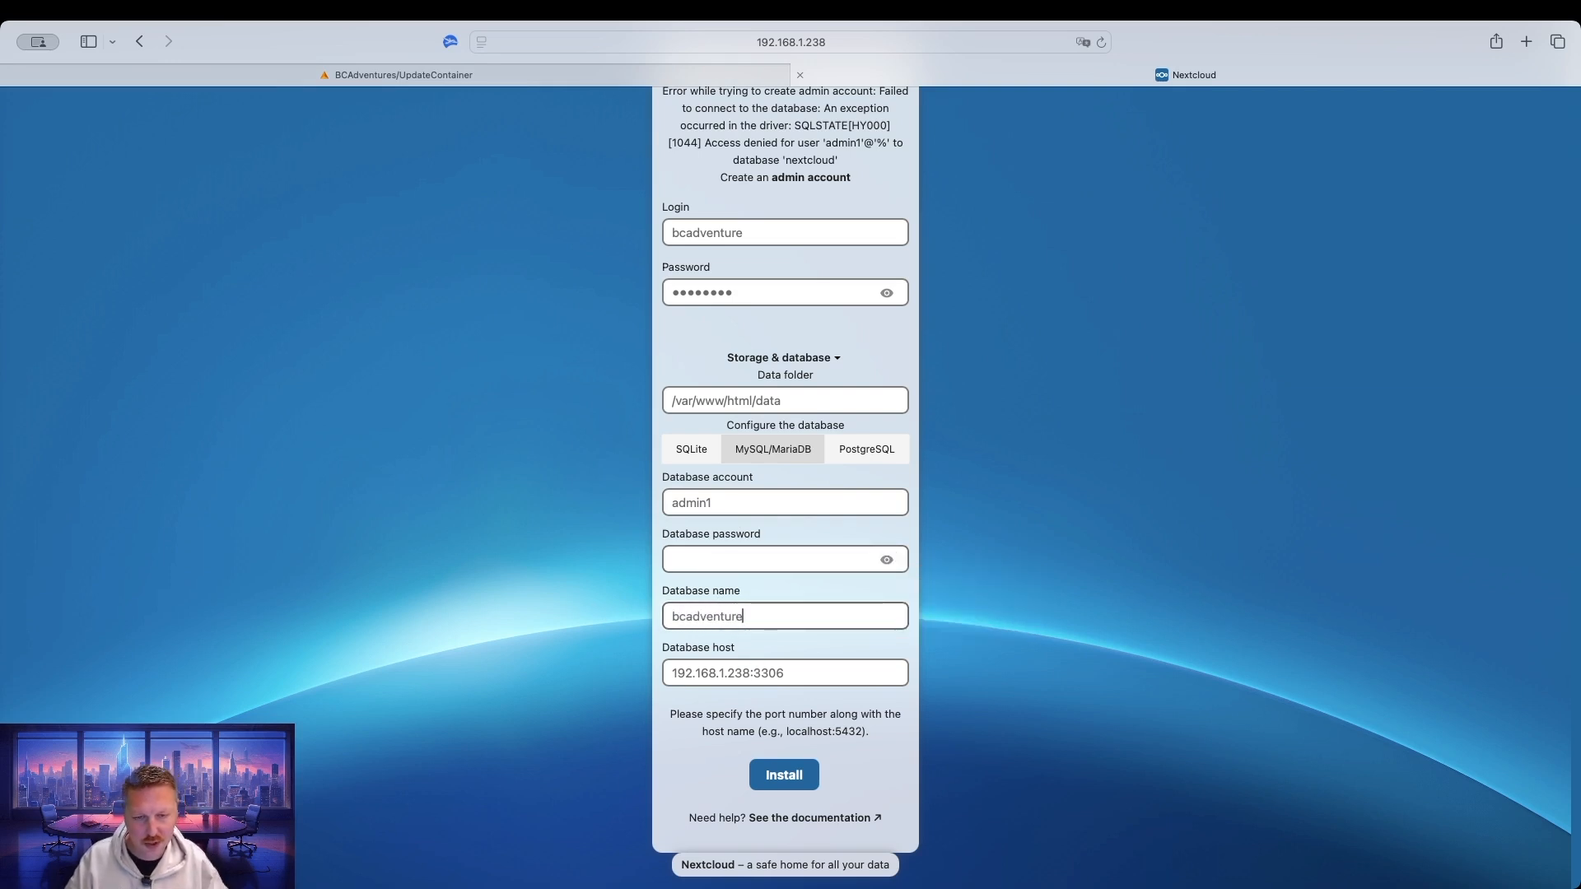
{"action": "left_click", "coordinate": [730, 559]}
{"action": "type", "text": "********"}
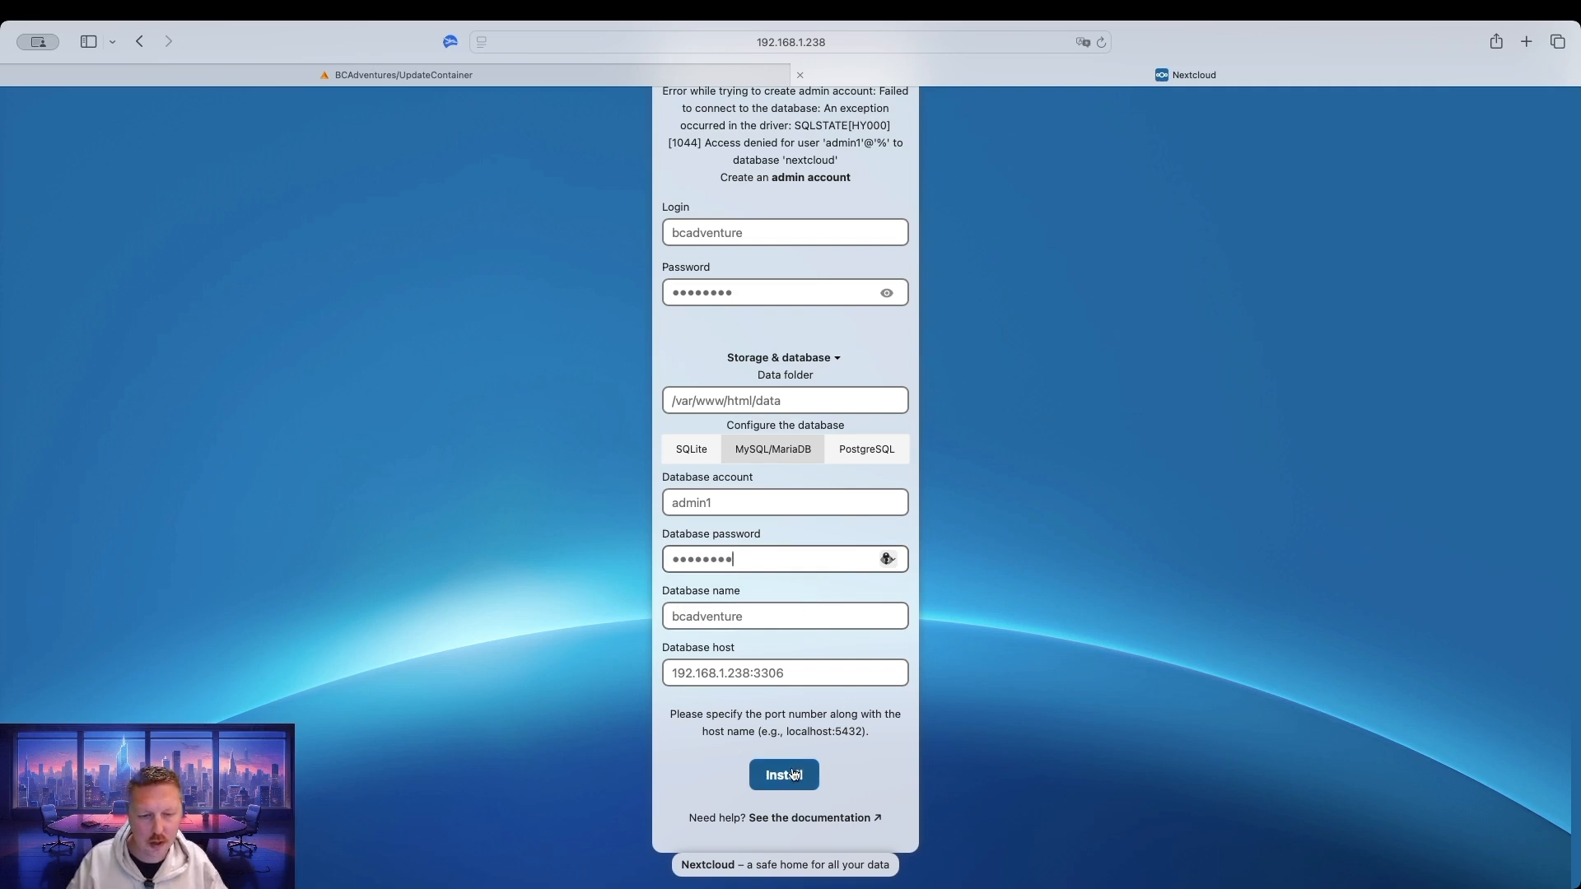
{"action": "left_click", "coordinate": [792, 774]}
{"action": "left_click", "coordinate": [800, 541]}
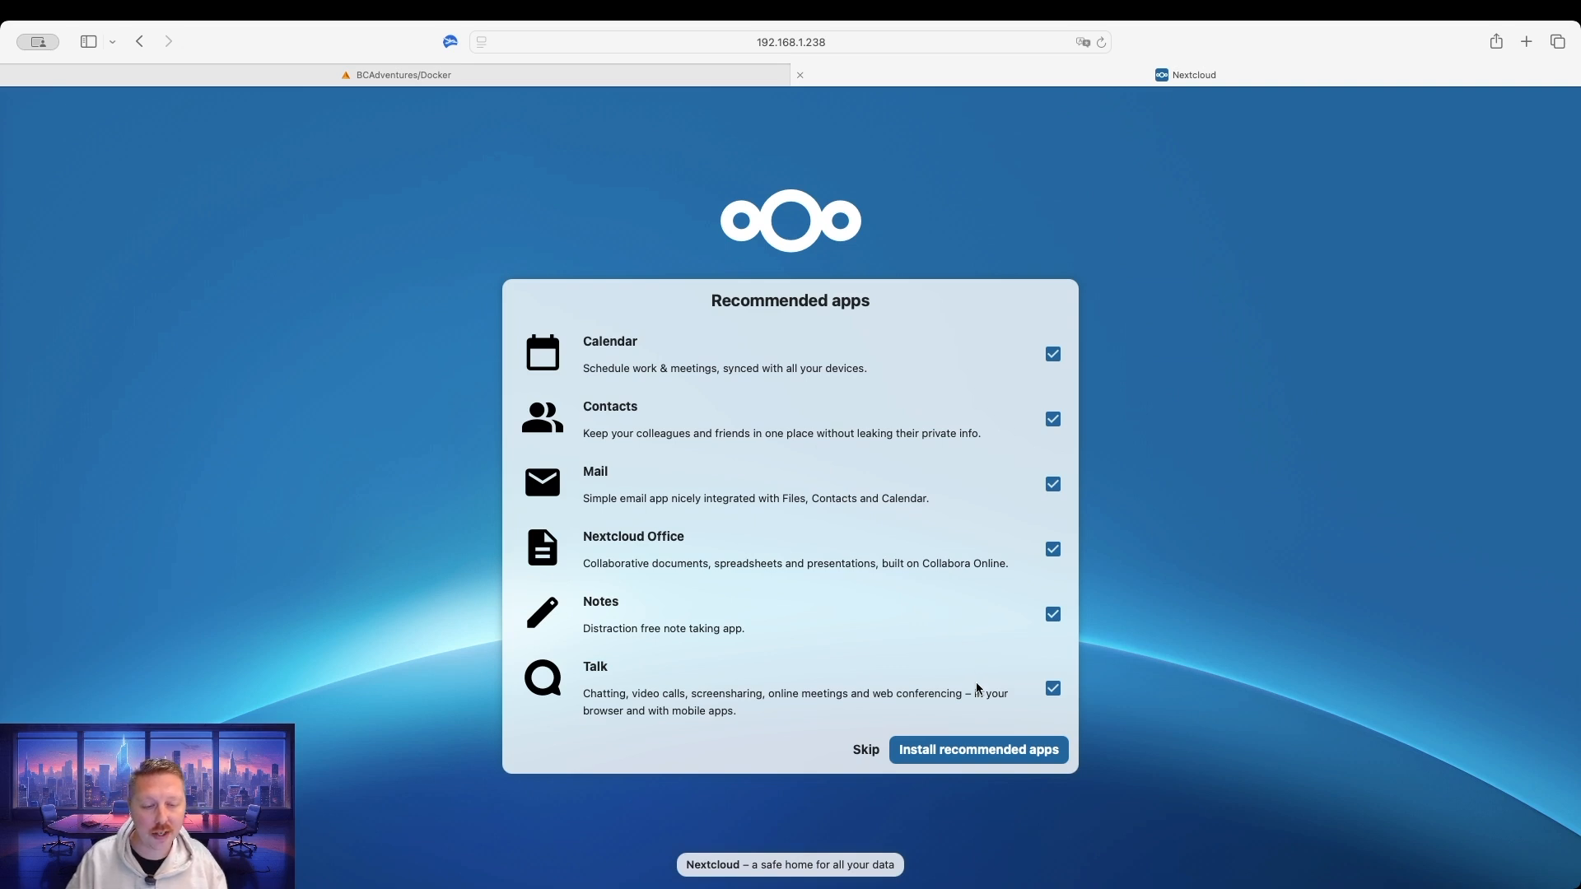
Install all six recommended apps and wait for the Dashboard to load.
{"action": "left_click", "coordinate": [982, 752]}
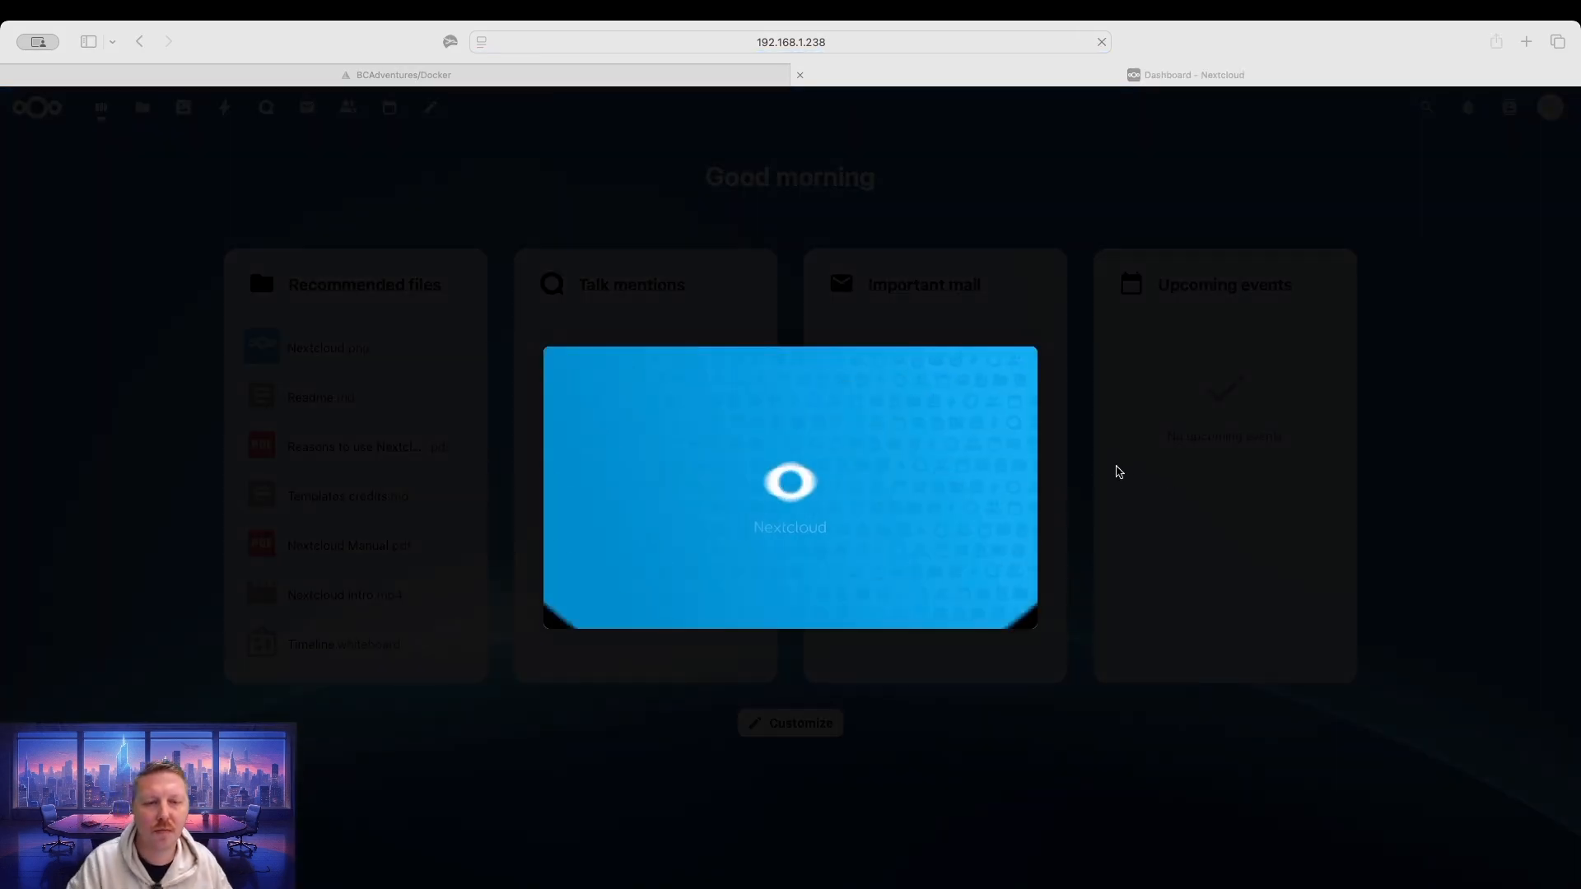
Advance past the 'Nextcloud on all your devices' slide and close the welcome slideshow.
{"action": "left_click", "coordinate": [1007, 464]}
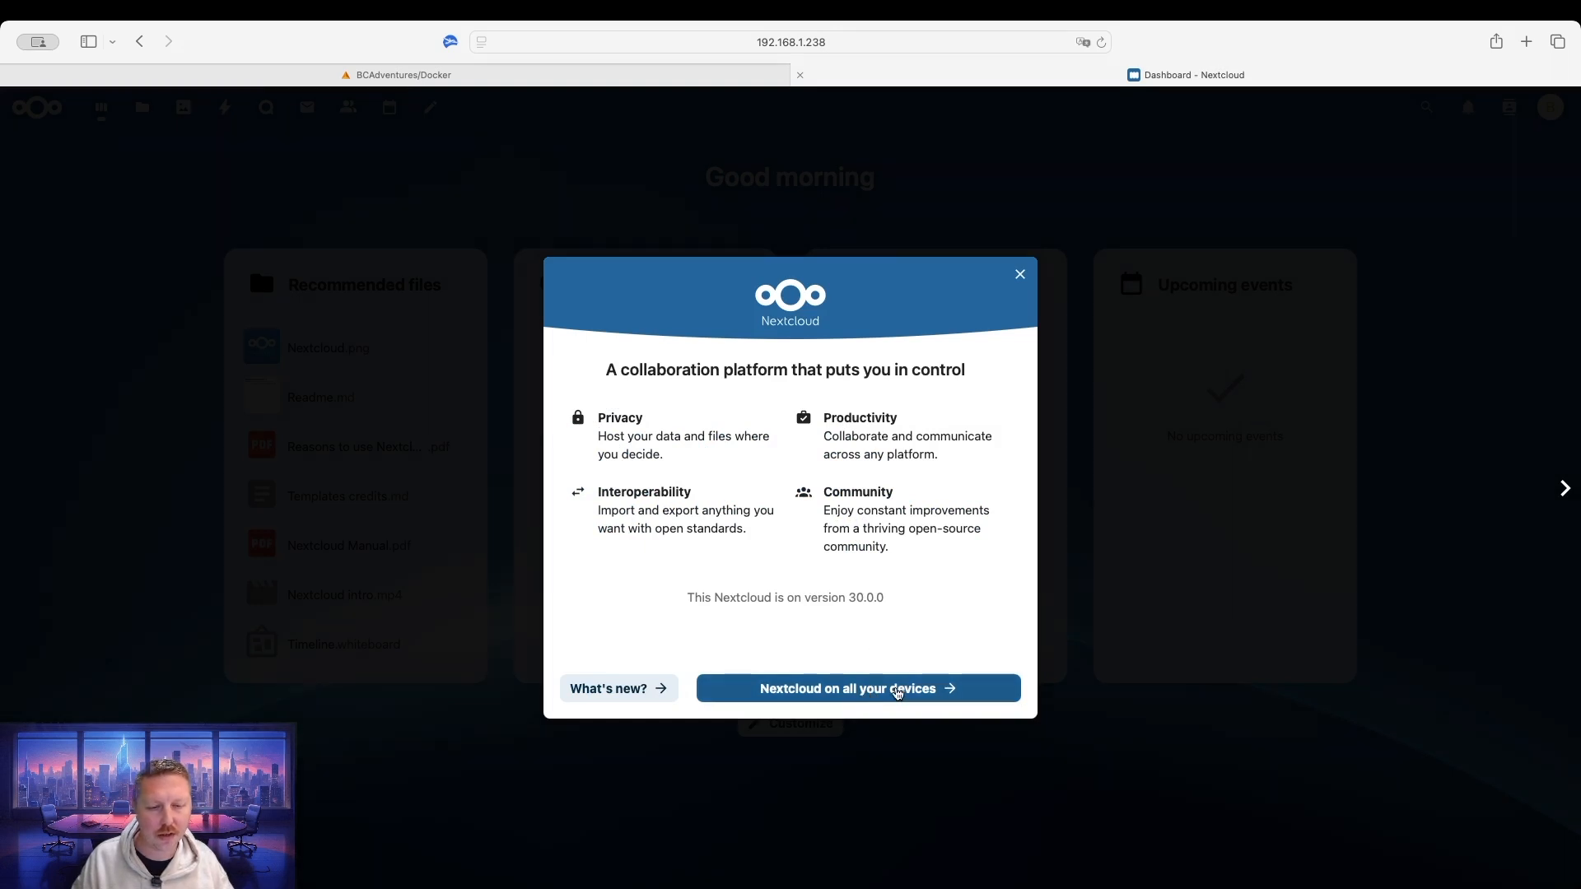
{"action": "left_click", "coordinate": [867, 695]}
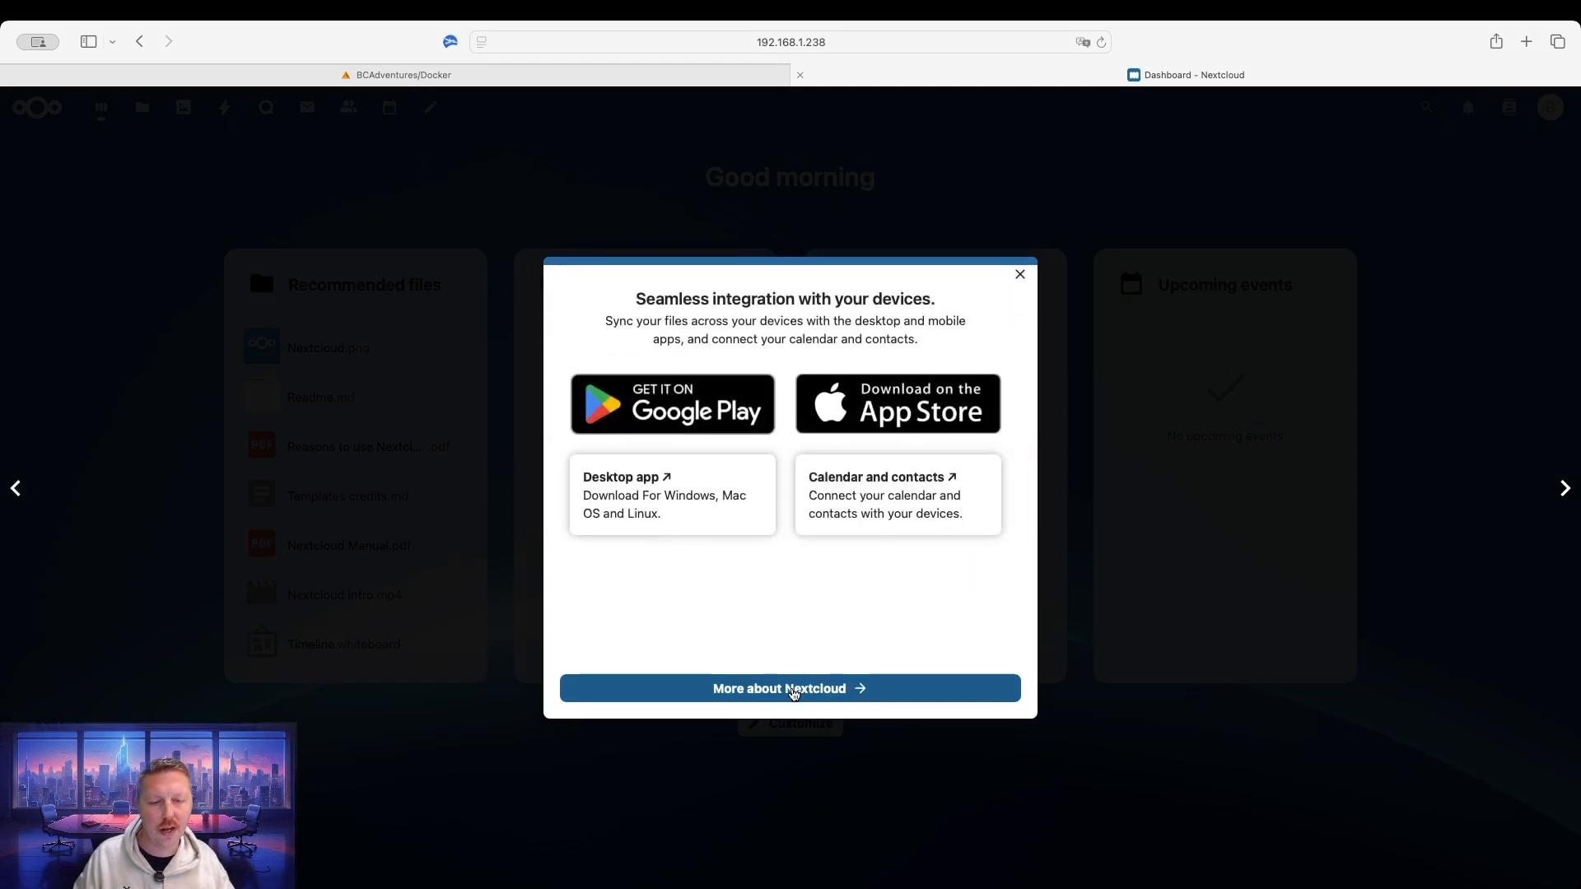
{"action": "left_click", "coordinate": [1021, 274]}
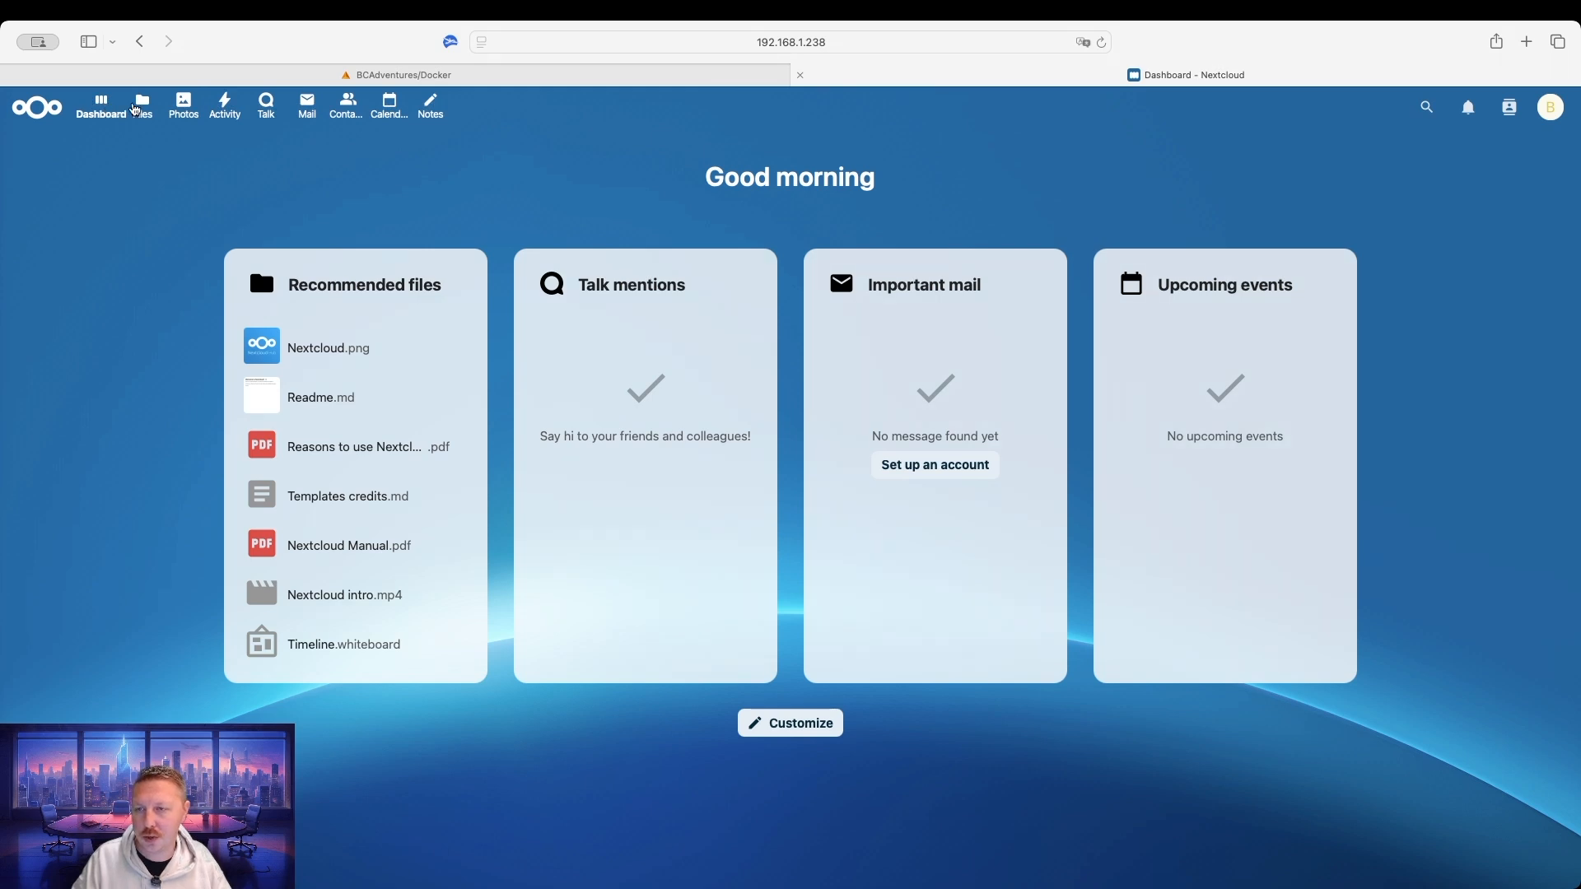
In the Files app, expand and collapse All folders, then open the Documents folder.
{"action": "left_click", "coordinate": [146, 107]}
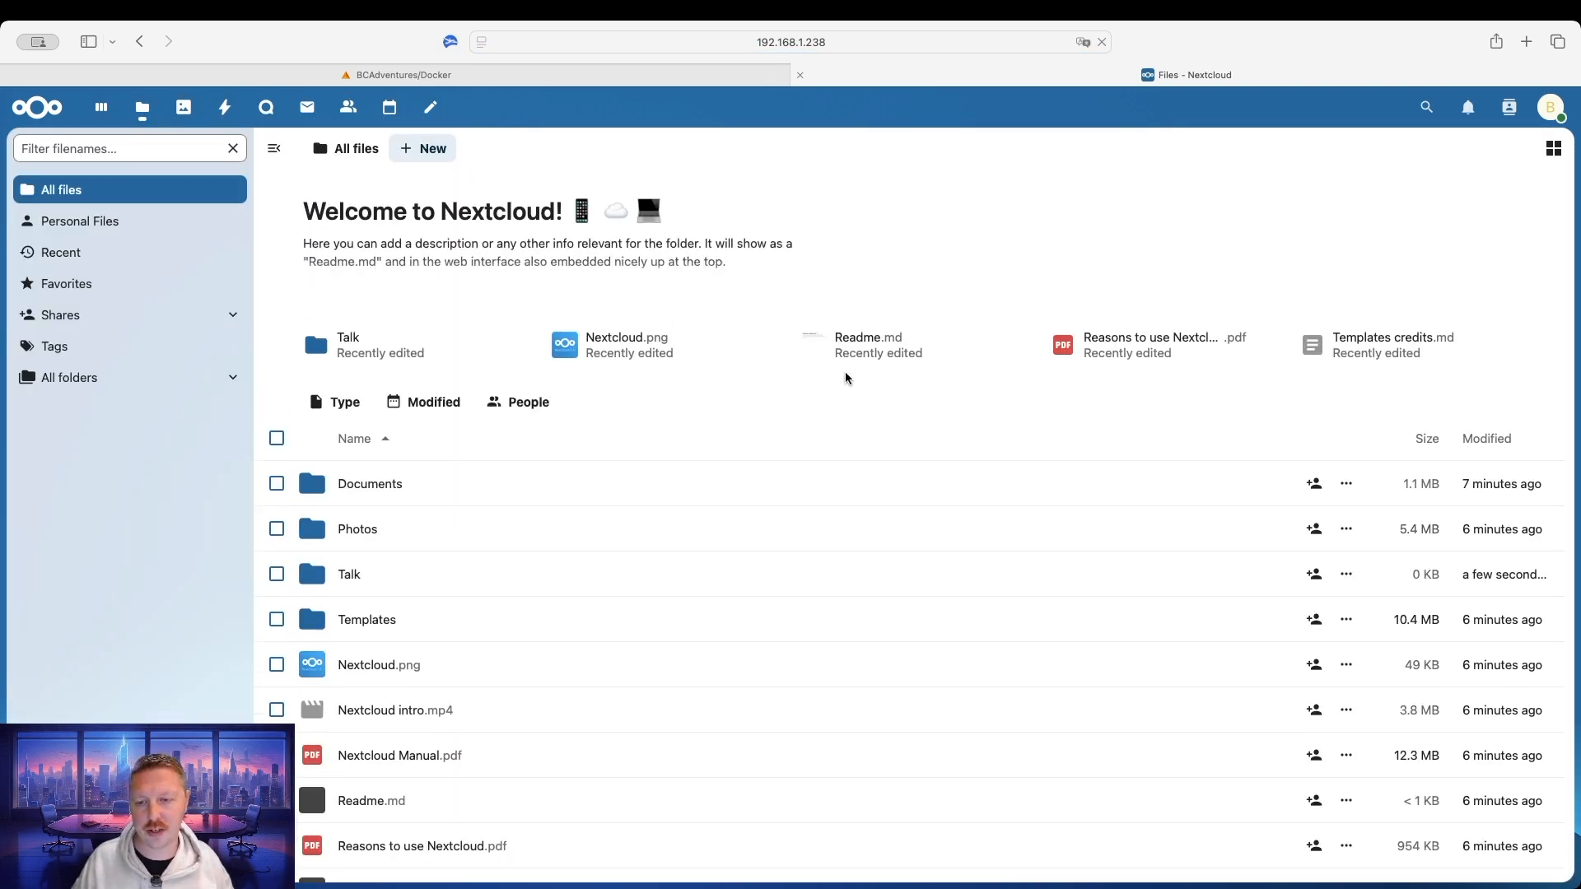
{"action": "scroll", "coordinate": [700, 523], "scroll_direction": "down", "scroll_amount": 5}
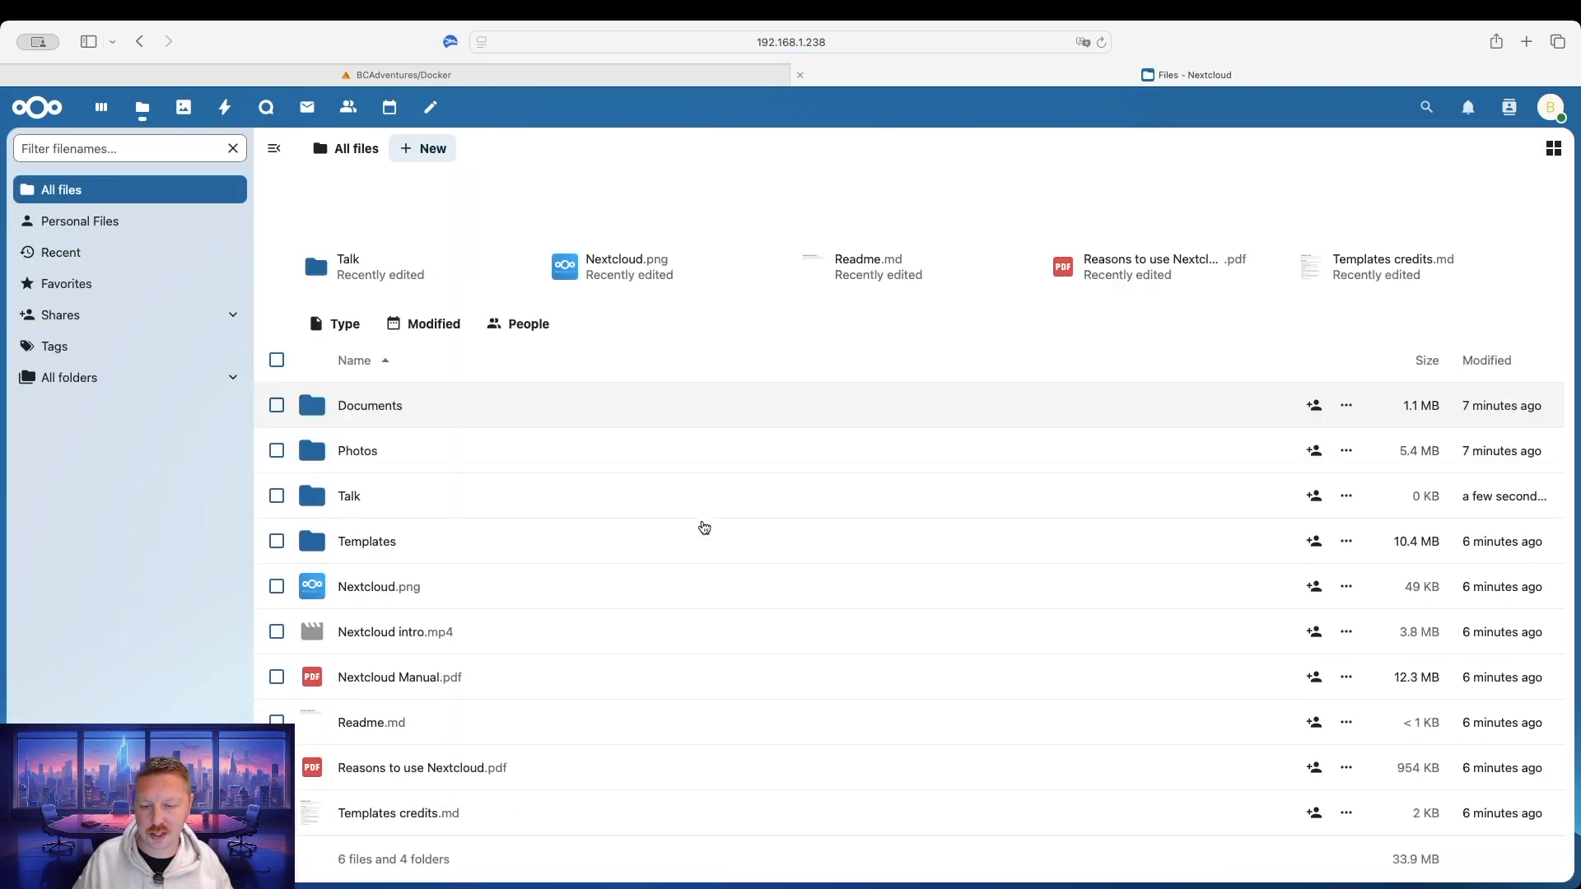
{"action": "scroll", "coordinate": [702, 525], "scroll_direction": "up", "scroll_amount": 3}
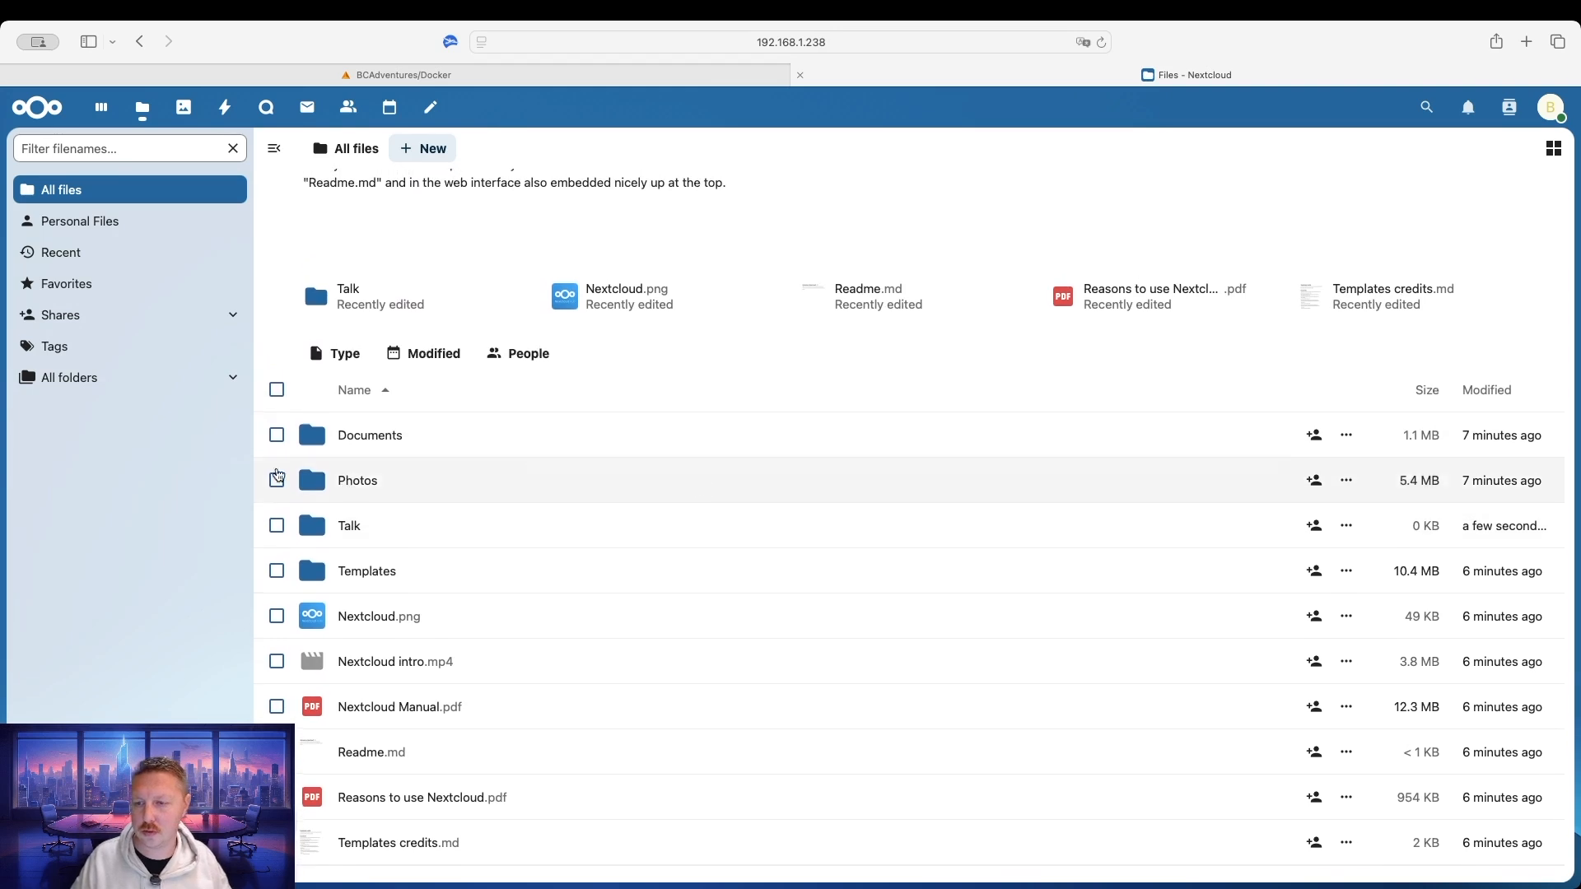
{"action": "left_click", "coordinate": [233, 378]}
{"action": "left_click", "coordinate": [236, 381]}
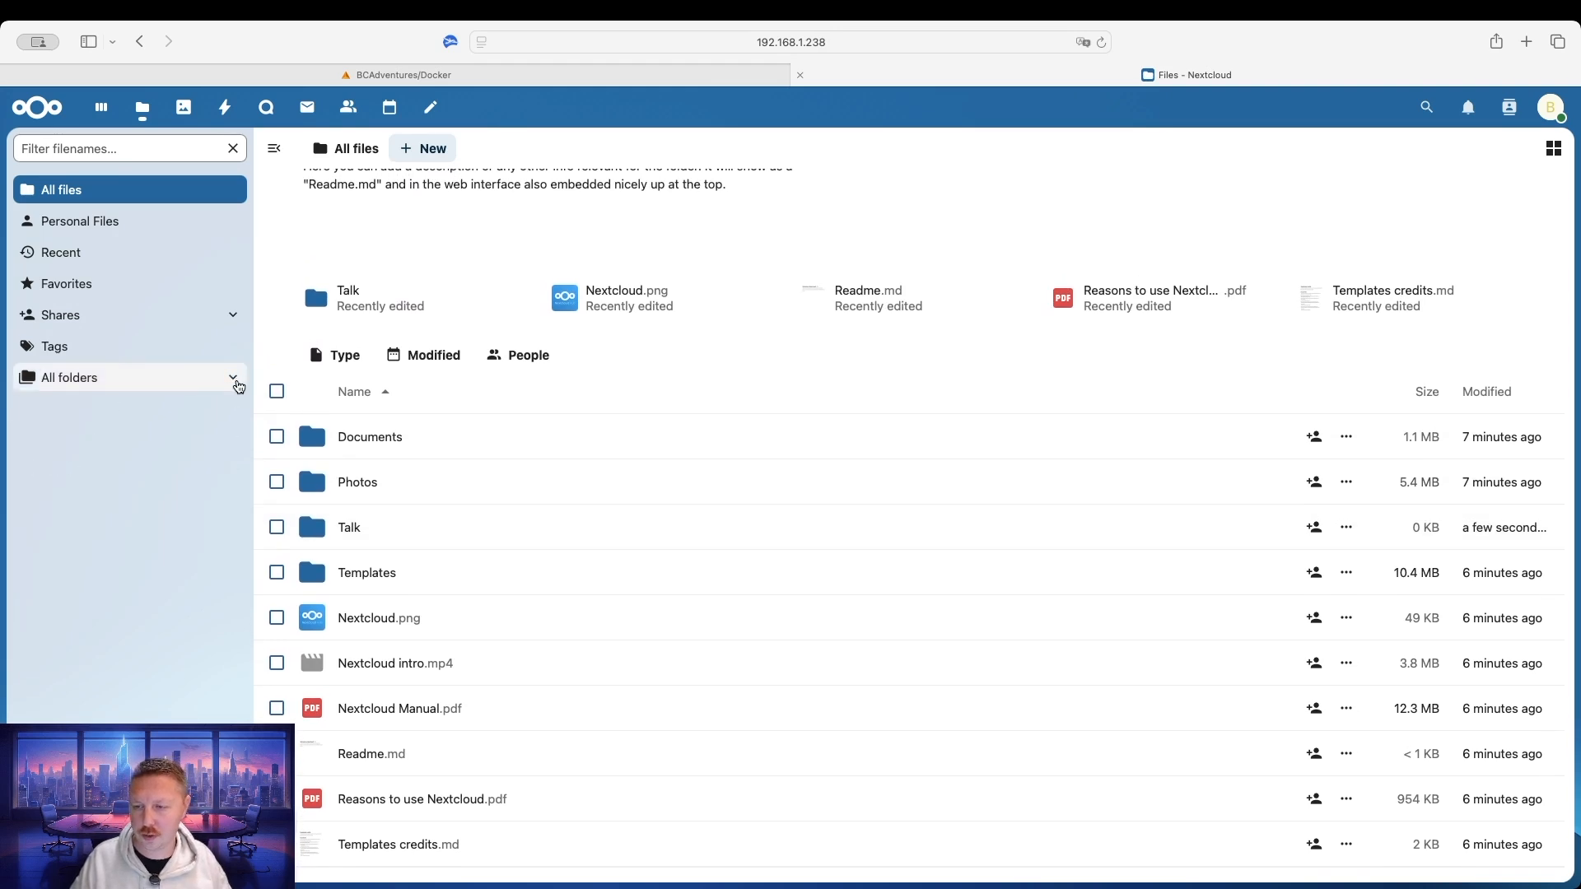
{"action": "left_click", "coordinate": [379, 437]}
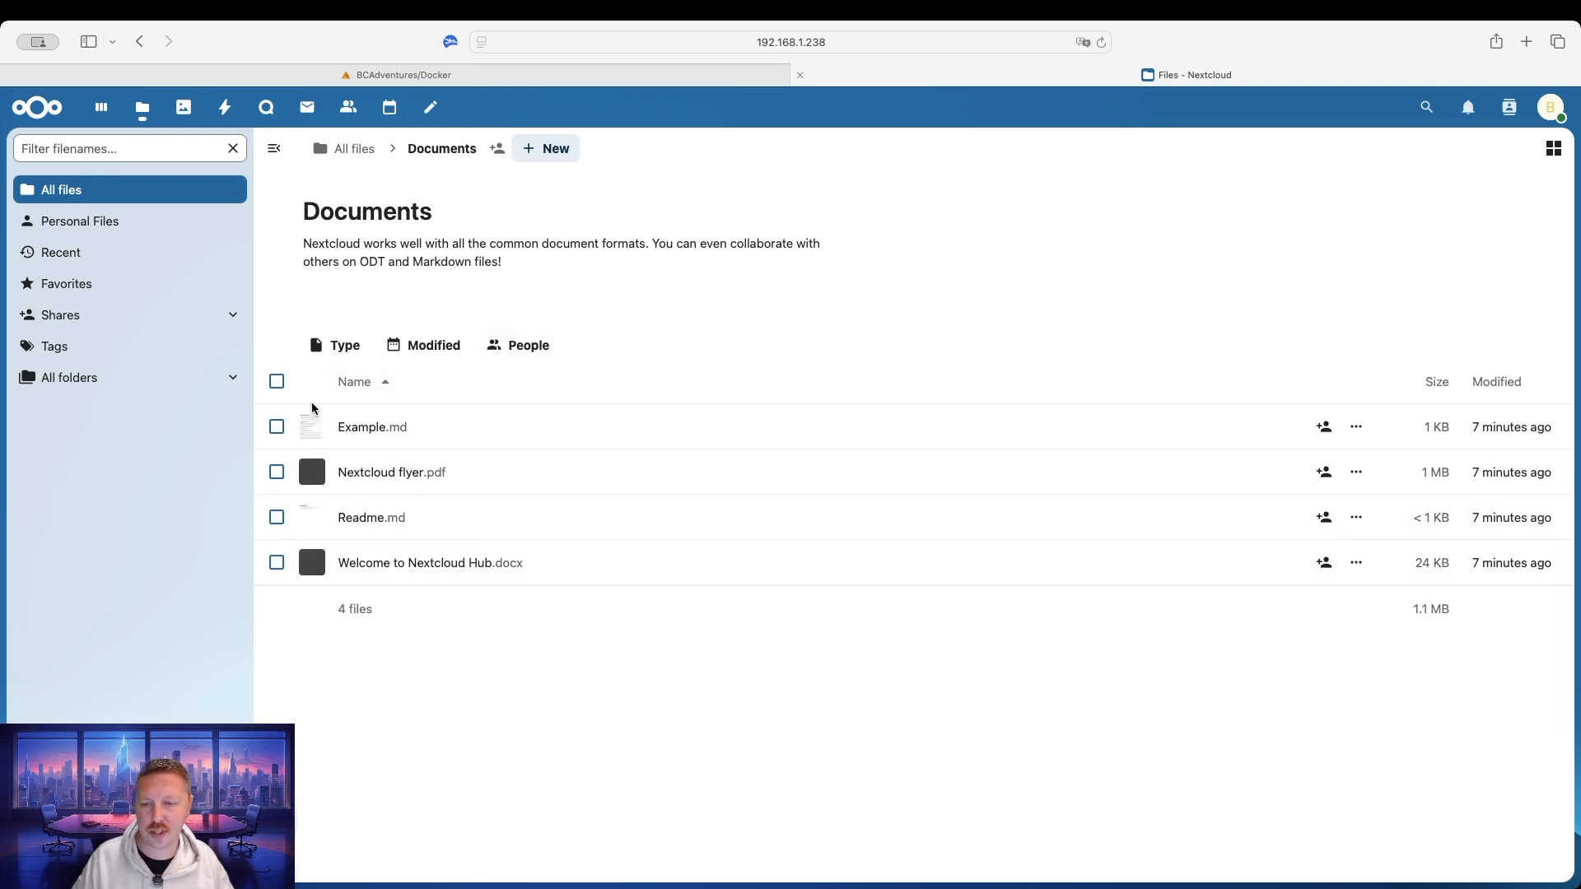
{"action": "left_click", "coordinate": [544, 147]}
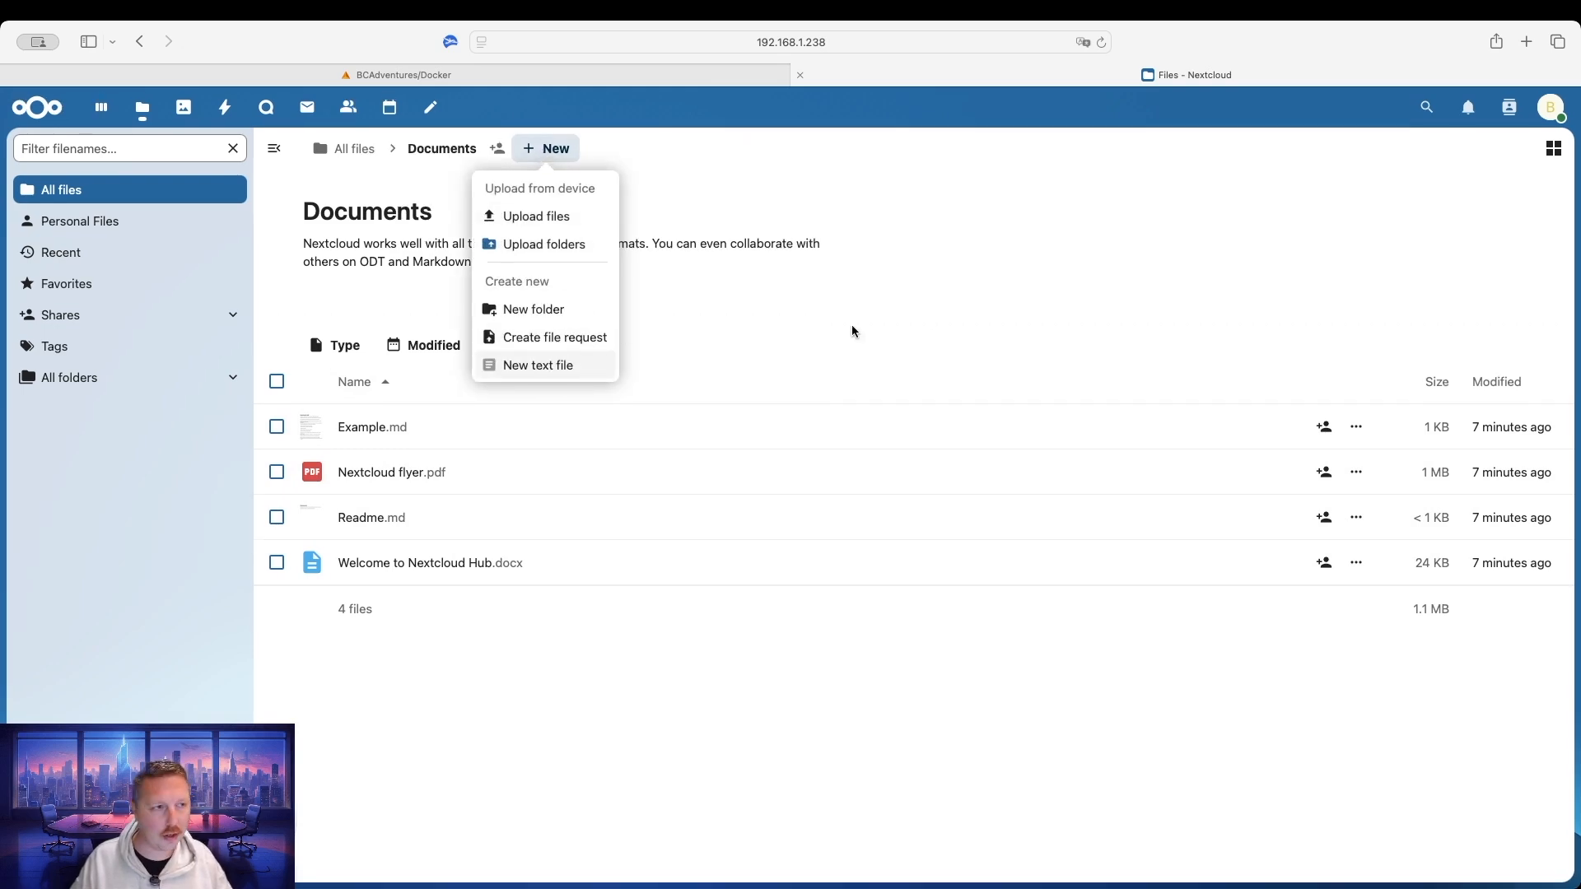
{"action": "left_click", "coordinate": [1049, 280]}
{"action": "left_click", "coordinate": [1553, 148]}
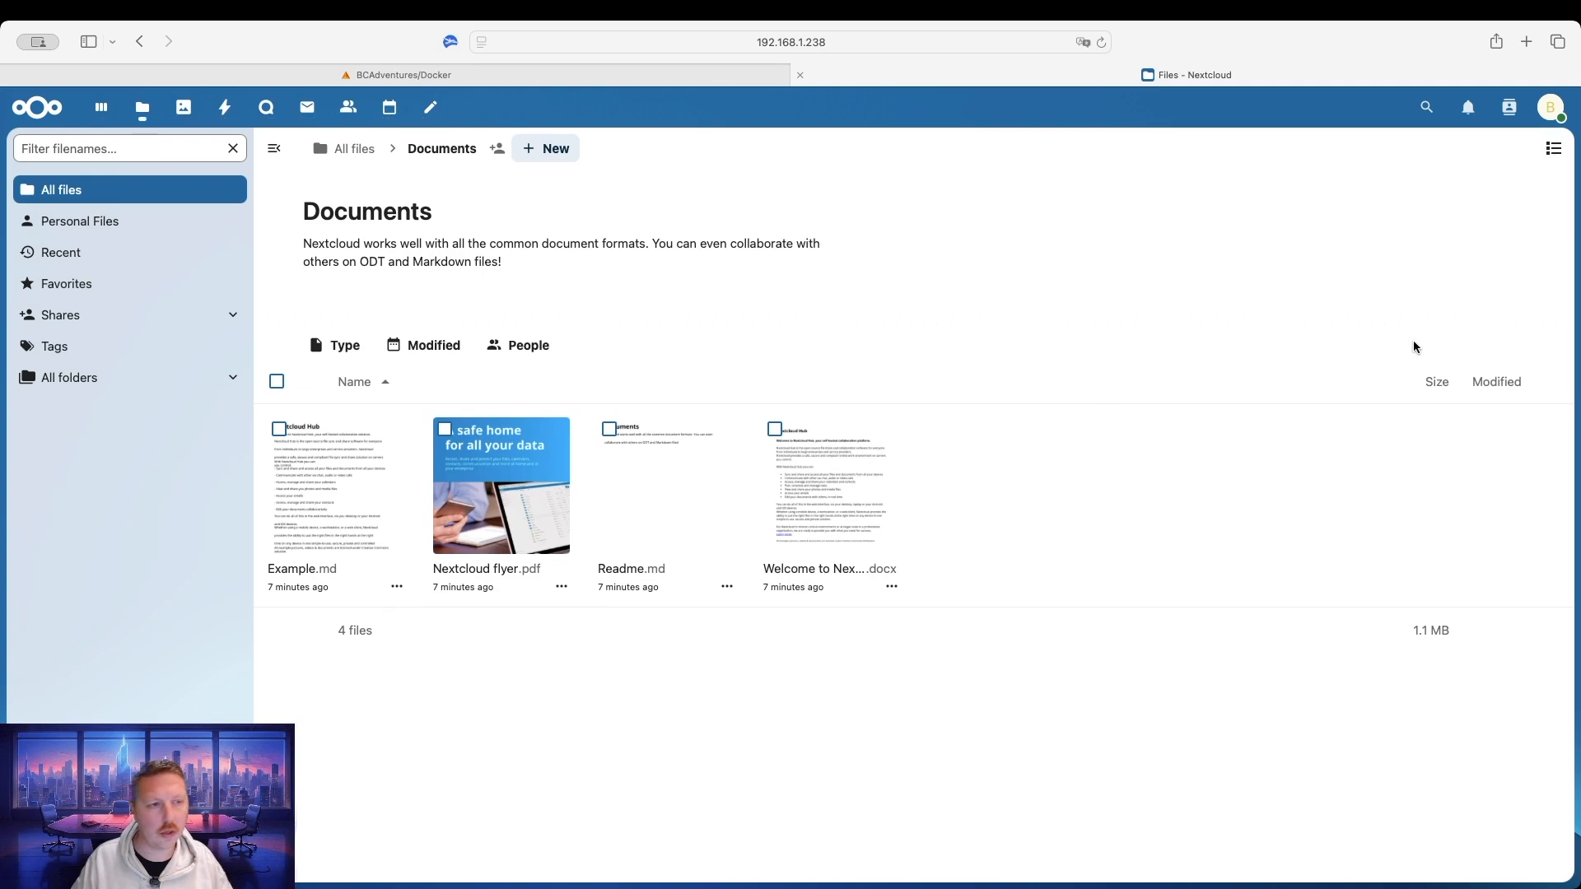
{"action": "left_click", "coordinate": [50, 112]}
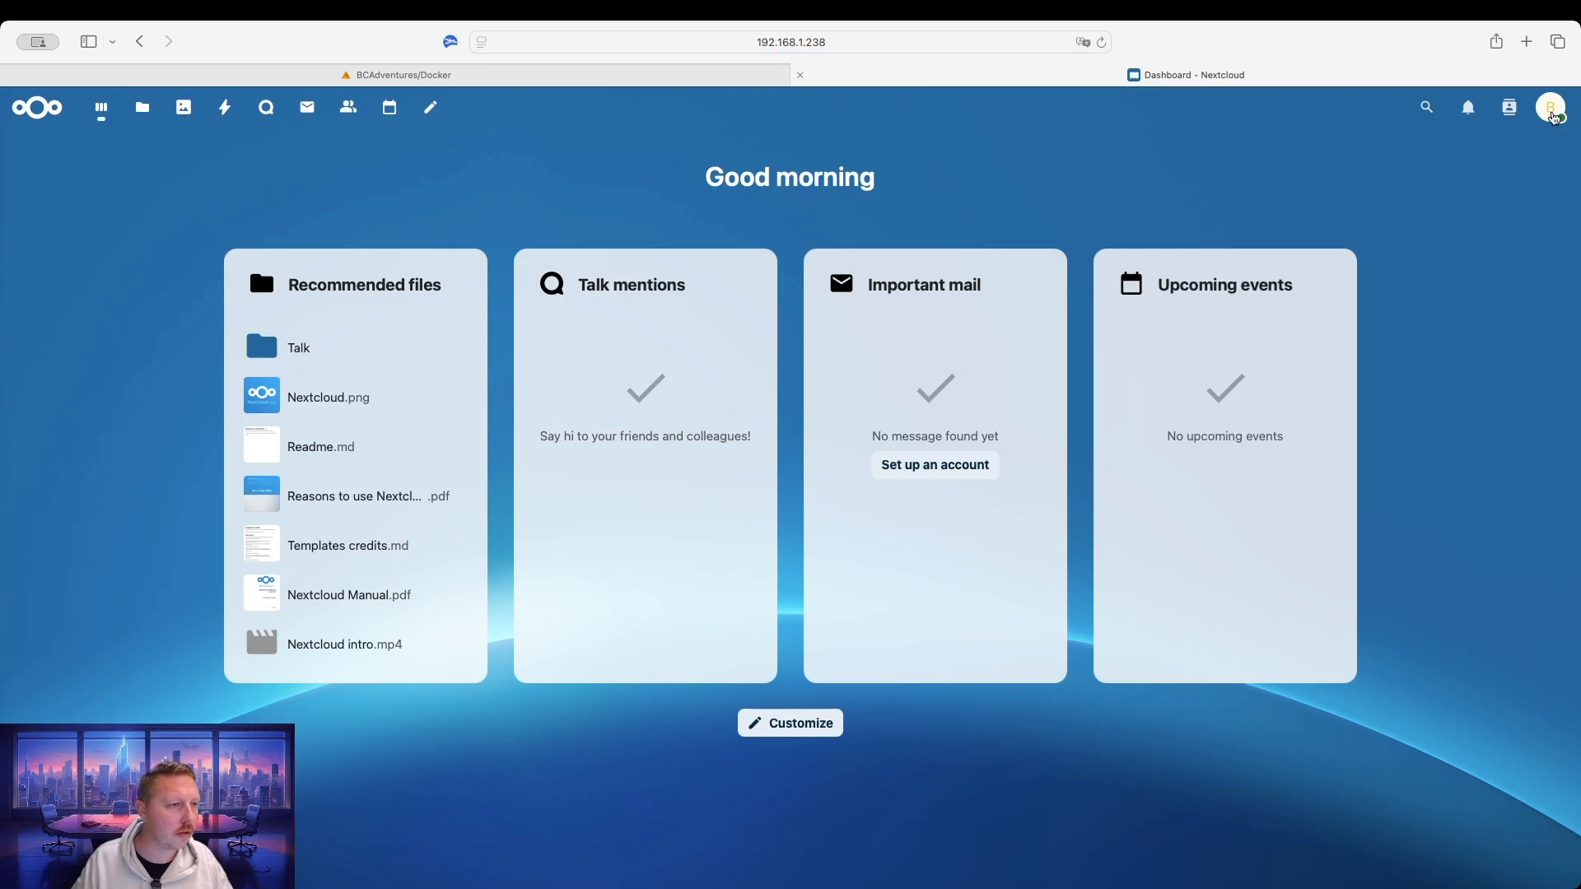
{"action": "left_click", "coordinate": [1553, 115]}
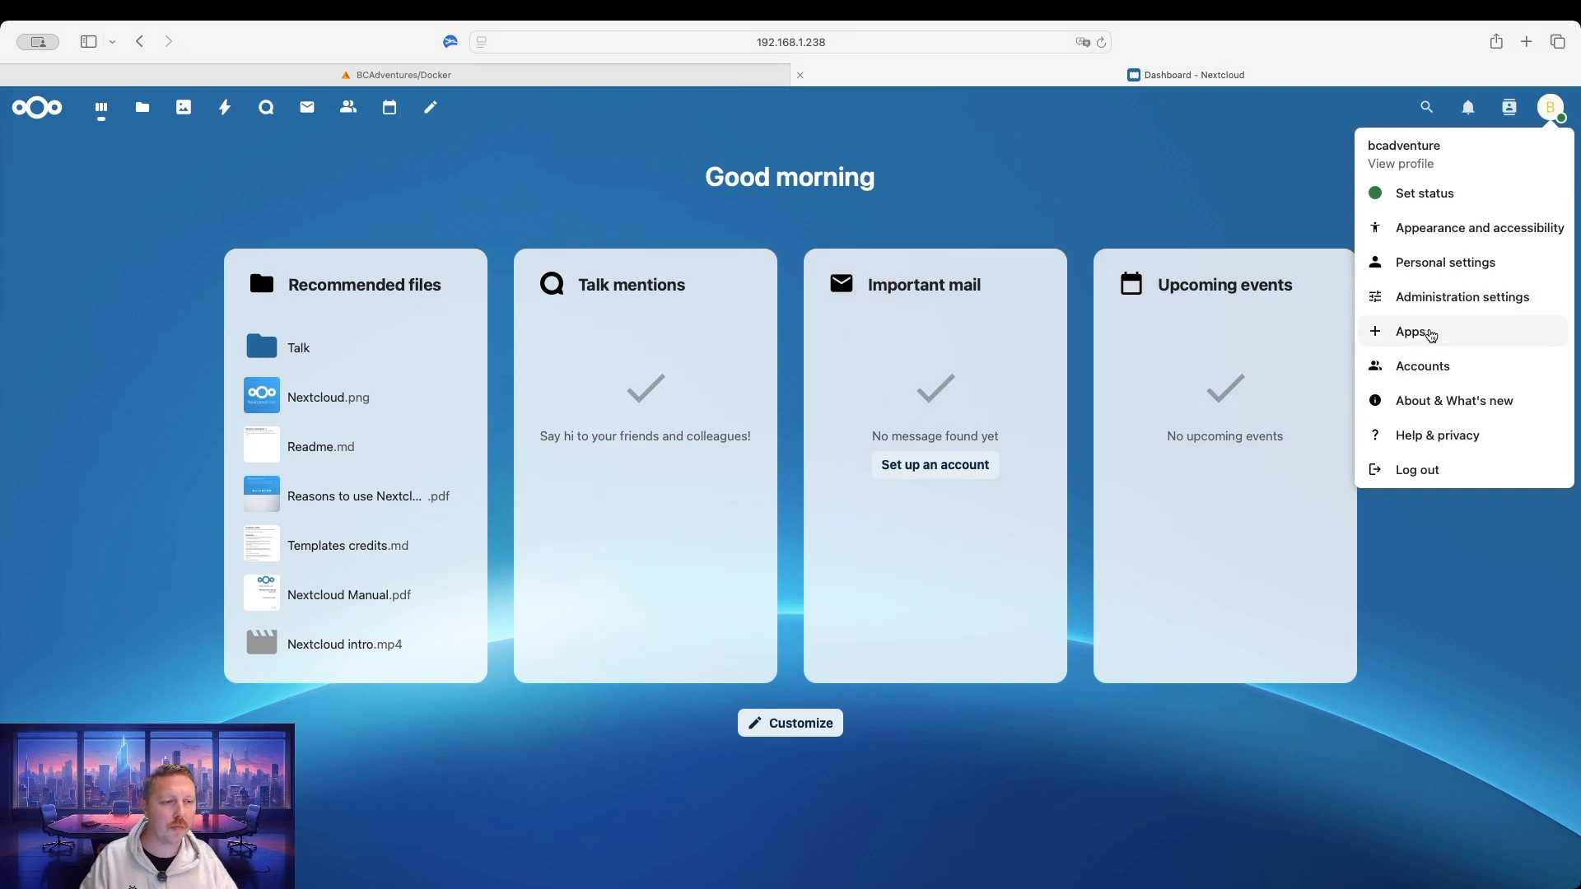
Open Apps from the account menu and scroll through Your apps and the Featured apps list.
{"action": "left_click", "coordinate": [1424, 337]}
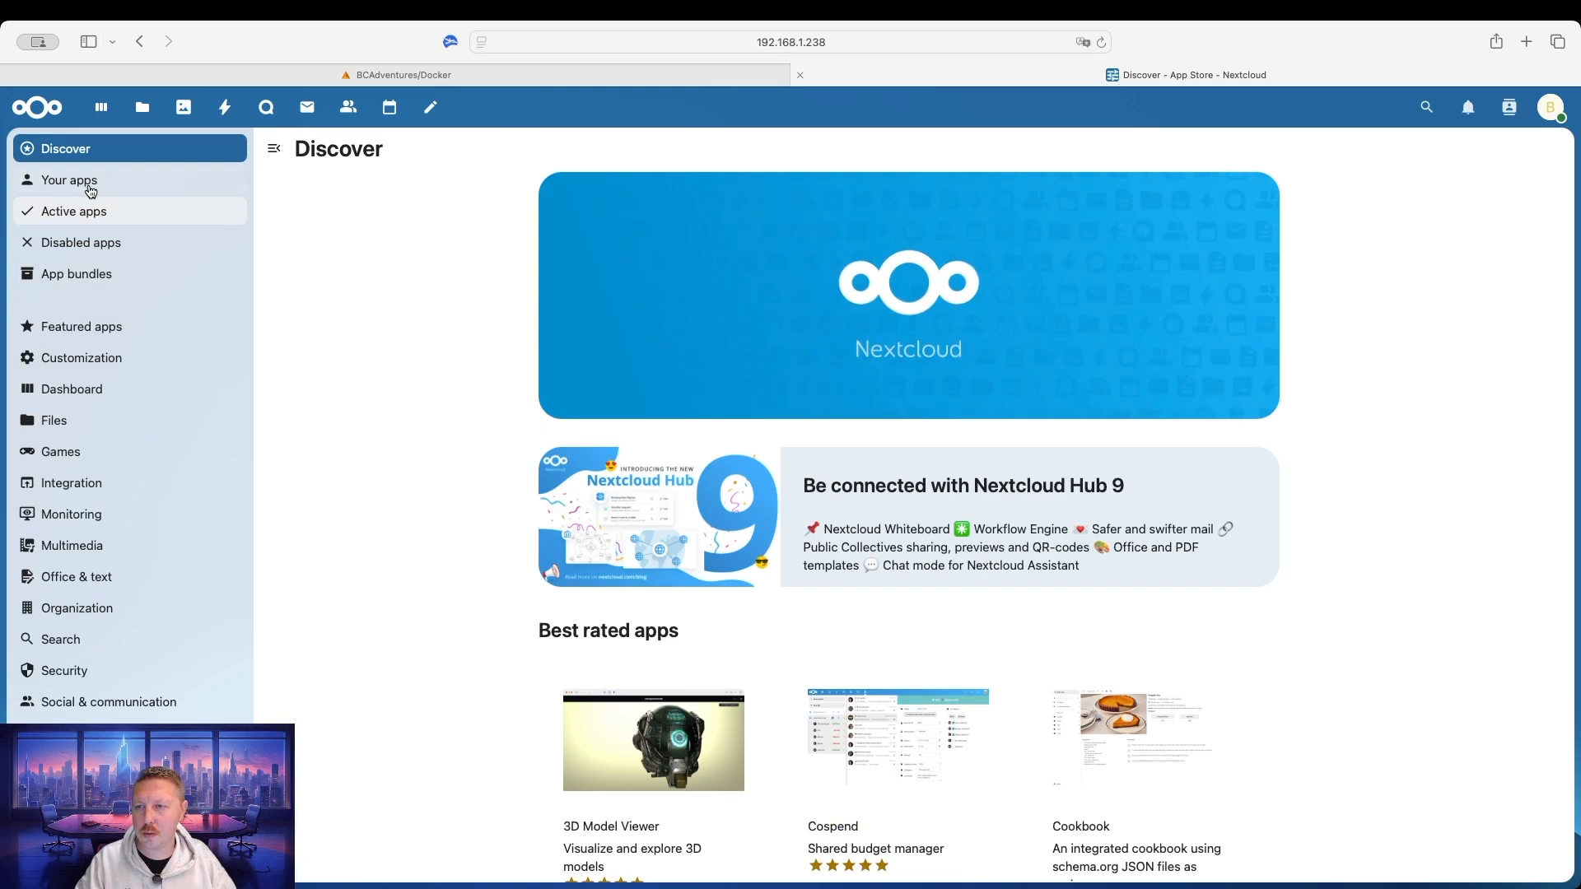
{"action": "left_click", "coordinate": [88, 185]}
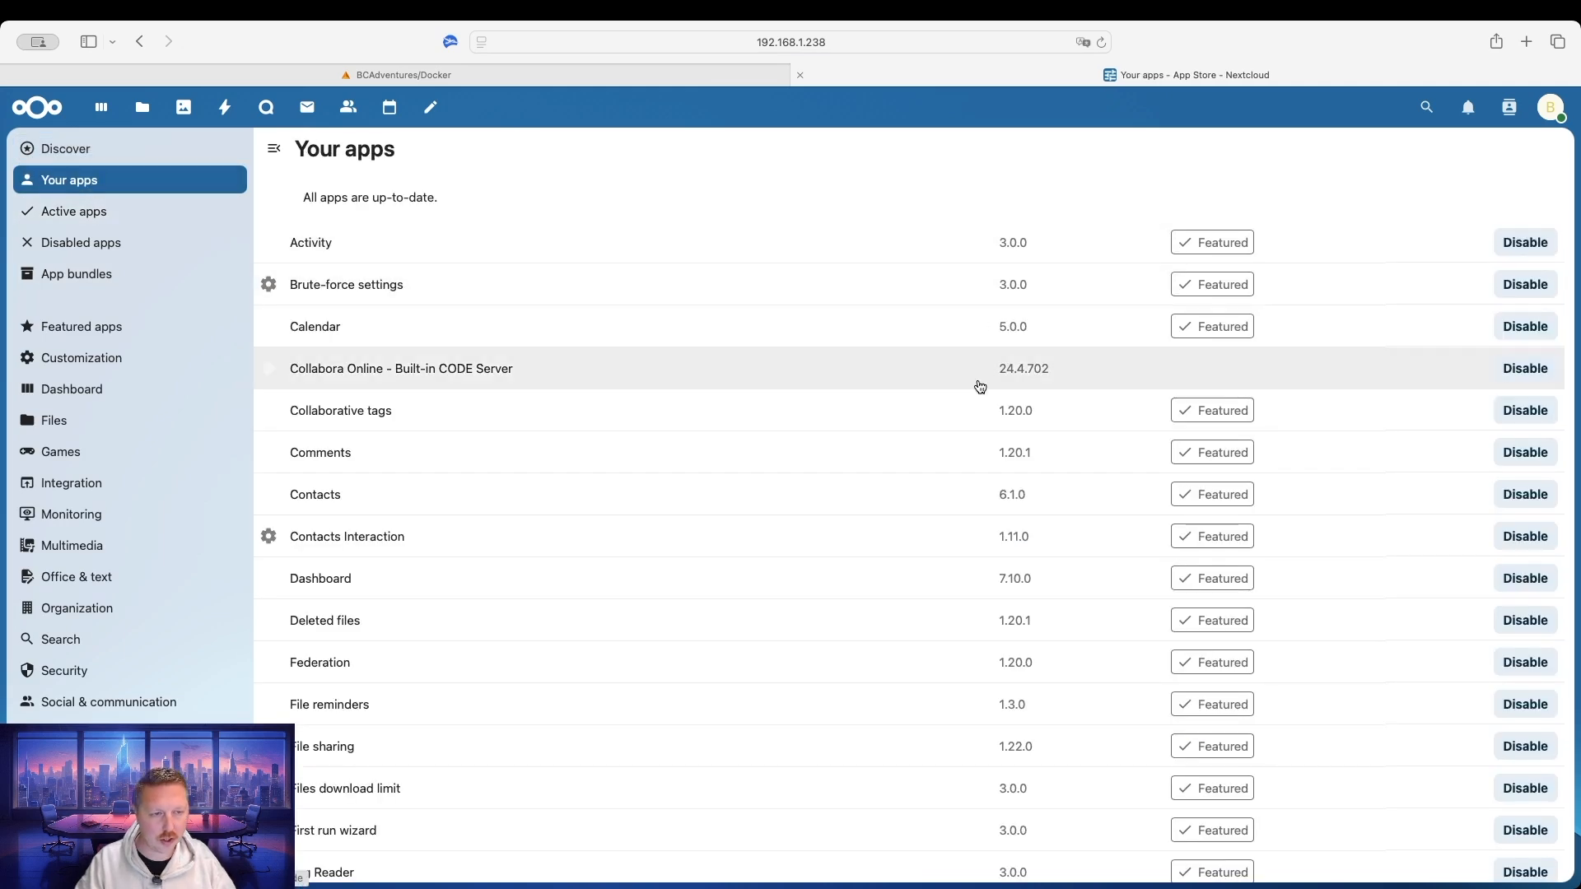
{"action": "scroll", "coordinate": [861, 443], "scroll_direction": "down", "scroll_amount": 8}
{"action": "scroll", "coordinate": [861, 444], "scroll_direction": "down", "scroll_amount": 4}
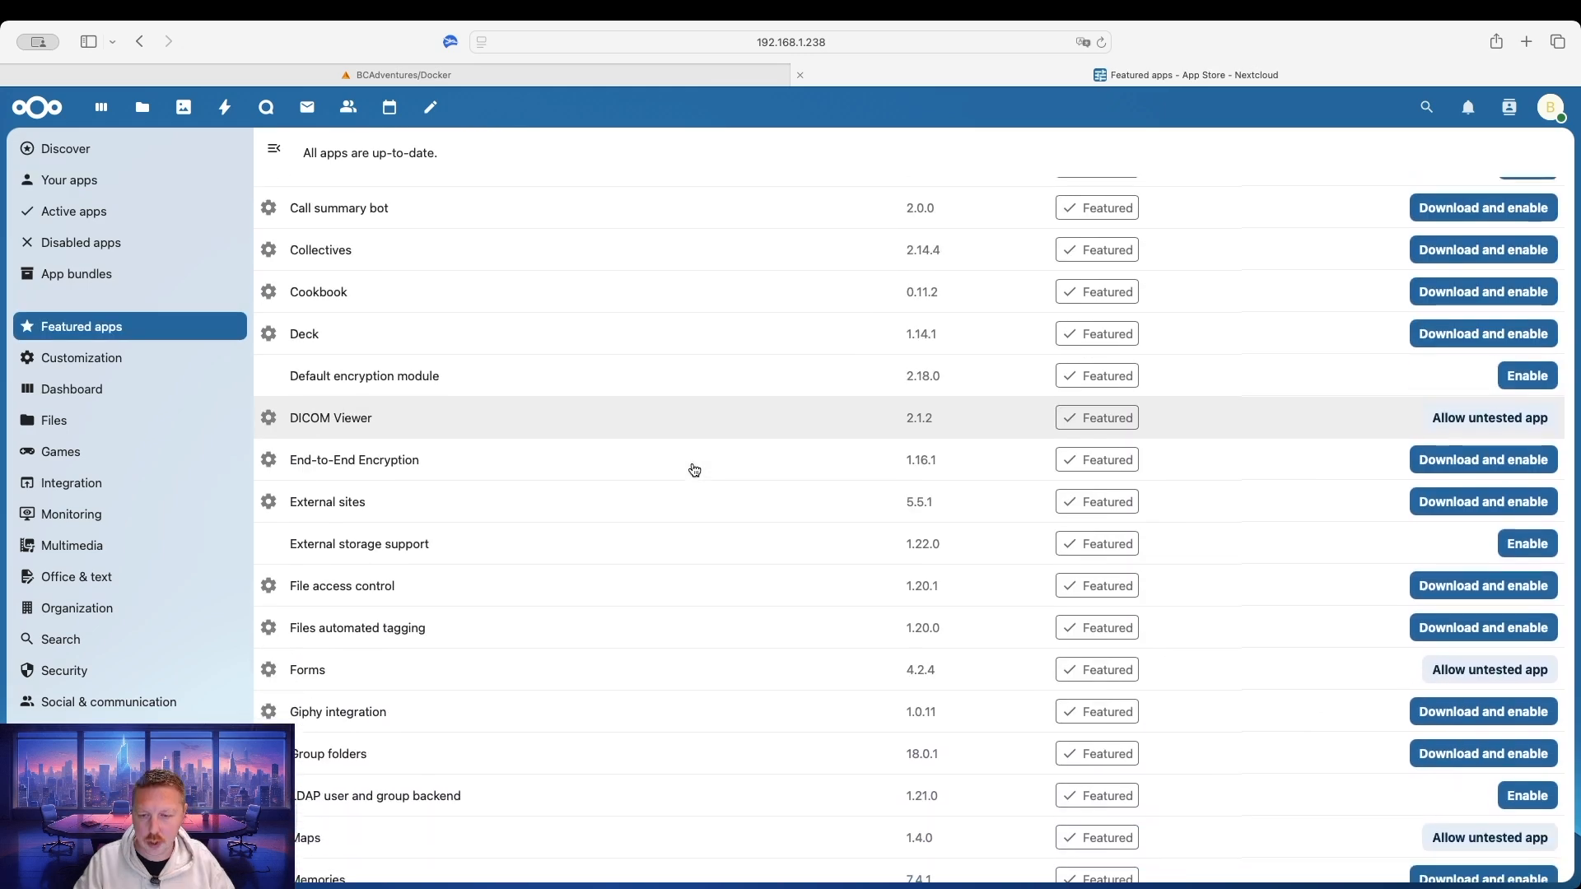
{"action": "scroll", "coordinate": [693, 464], "scroll_direction": "down", "scroll_amount": 3}
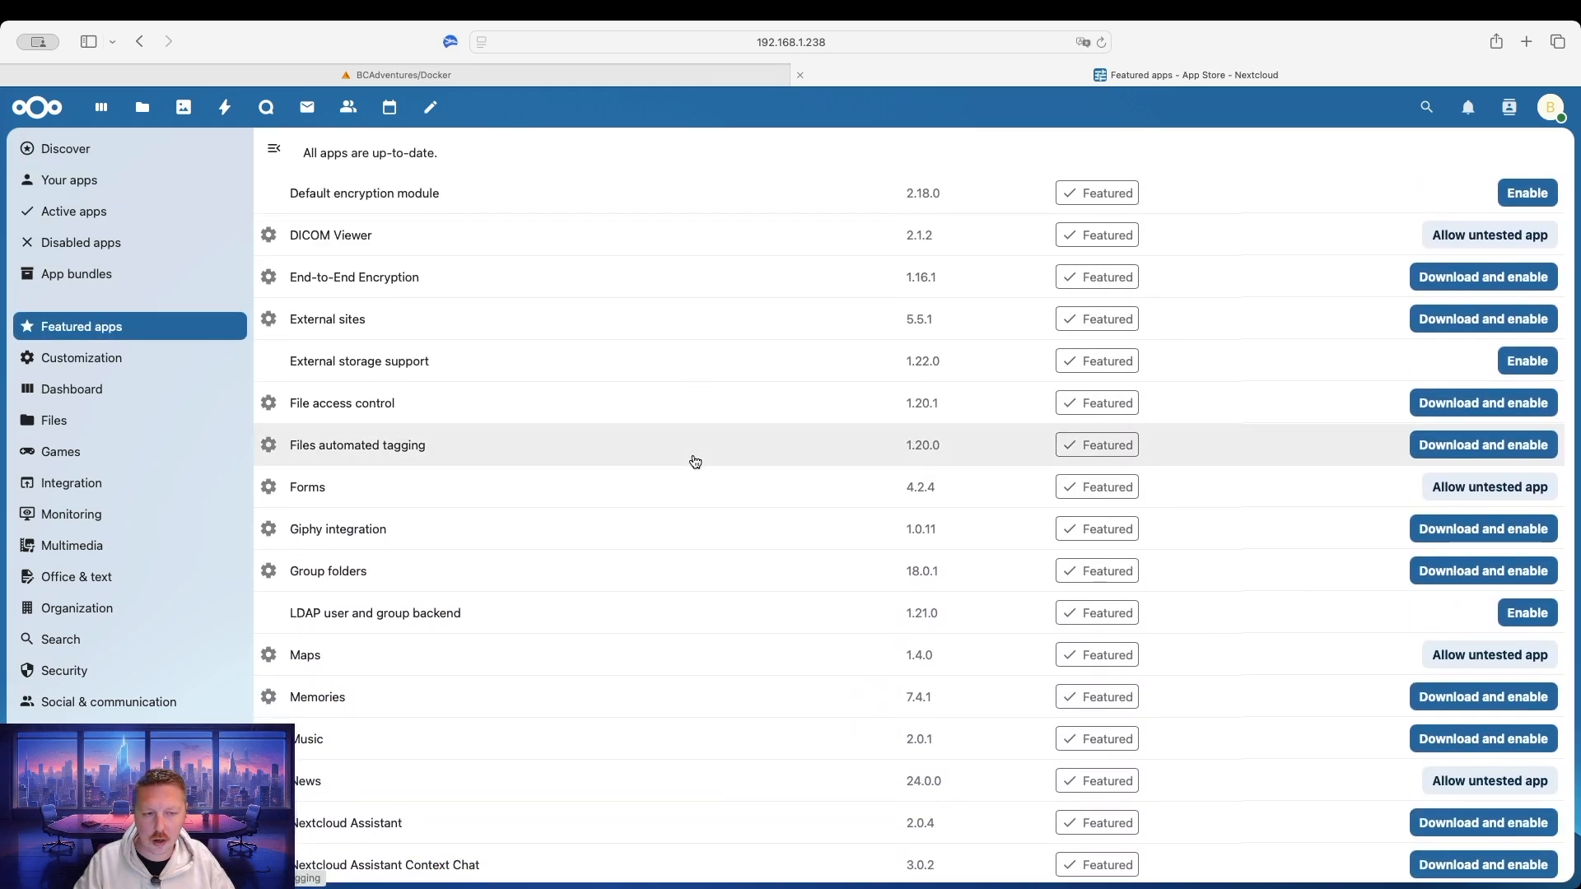
{"action": "scroll", "coordinate": [695, 463], "scroll_direction": "down", "scroll_amount": 2}
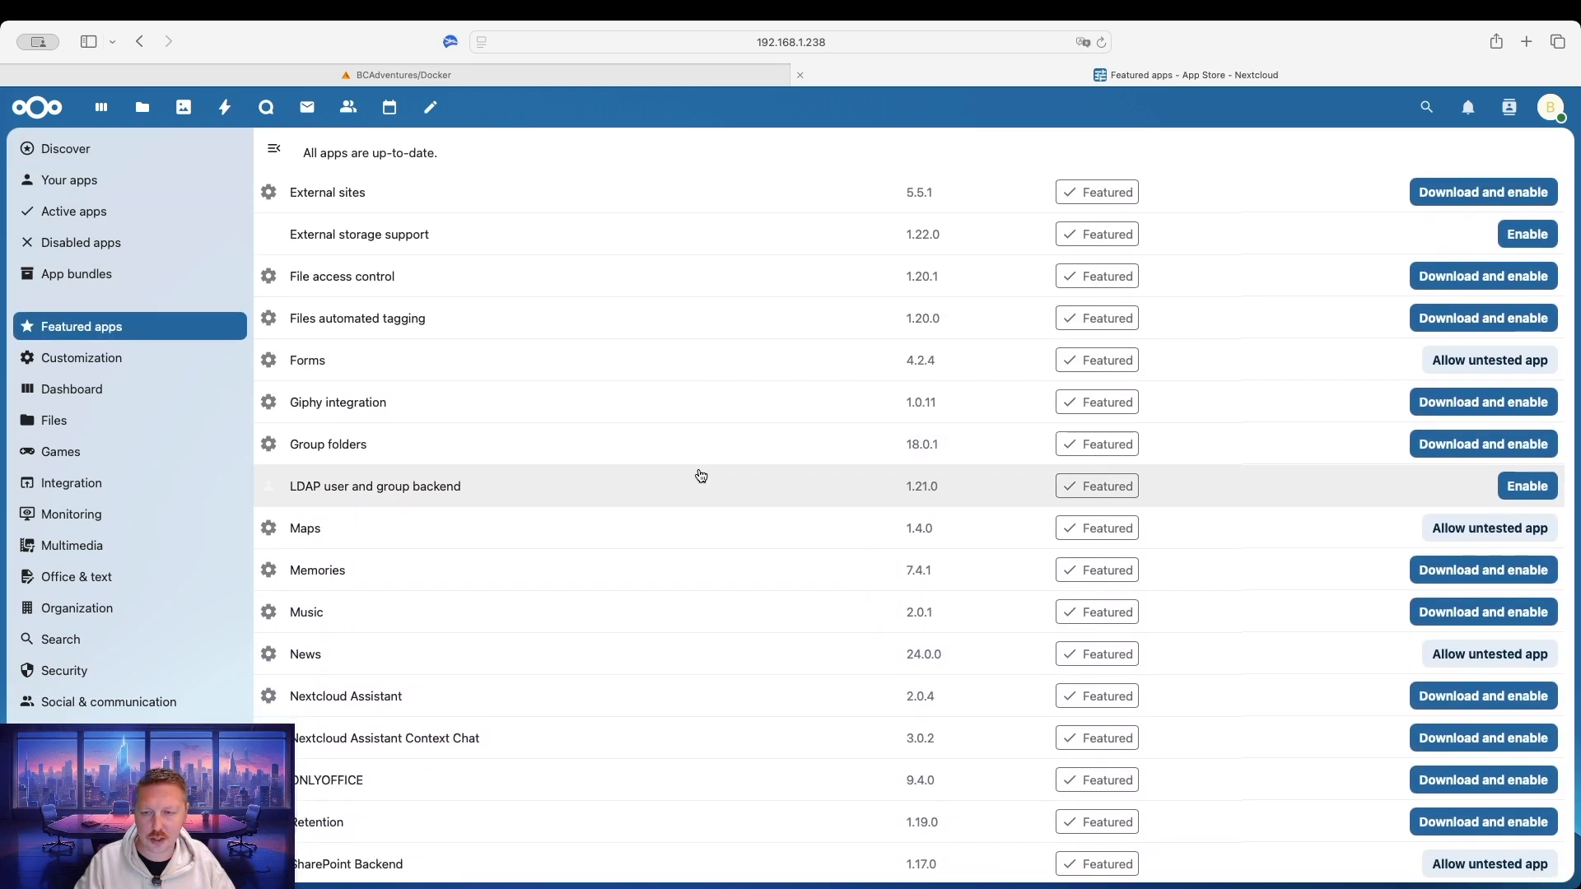
{"action": "scroll", "coordinate": [741, 531], "scroll_direction": "down", "scroll_amount": 3}
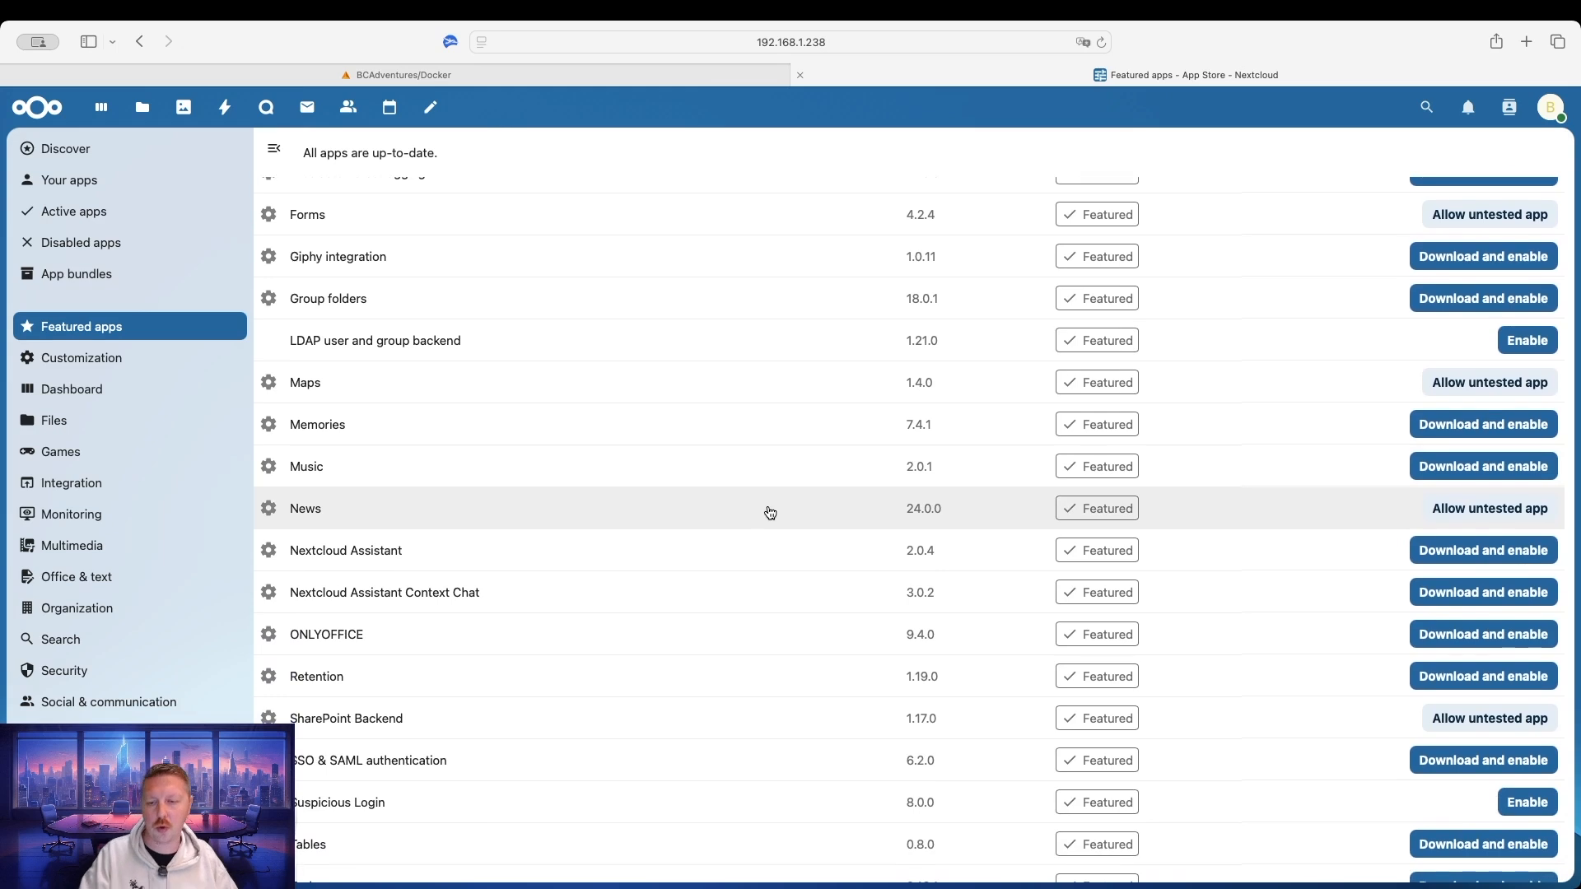
{"action": "scroll", "coordinate": [730, 546], "scroll_direction": "down", "scroll_amount": 1}
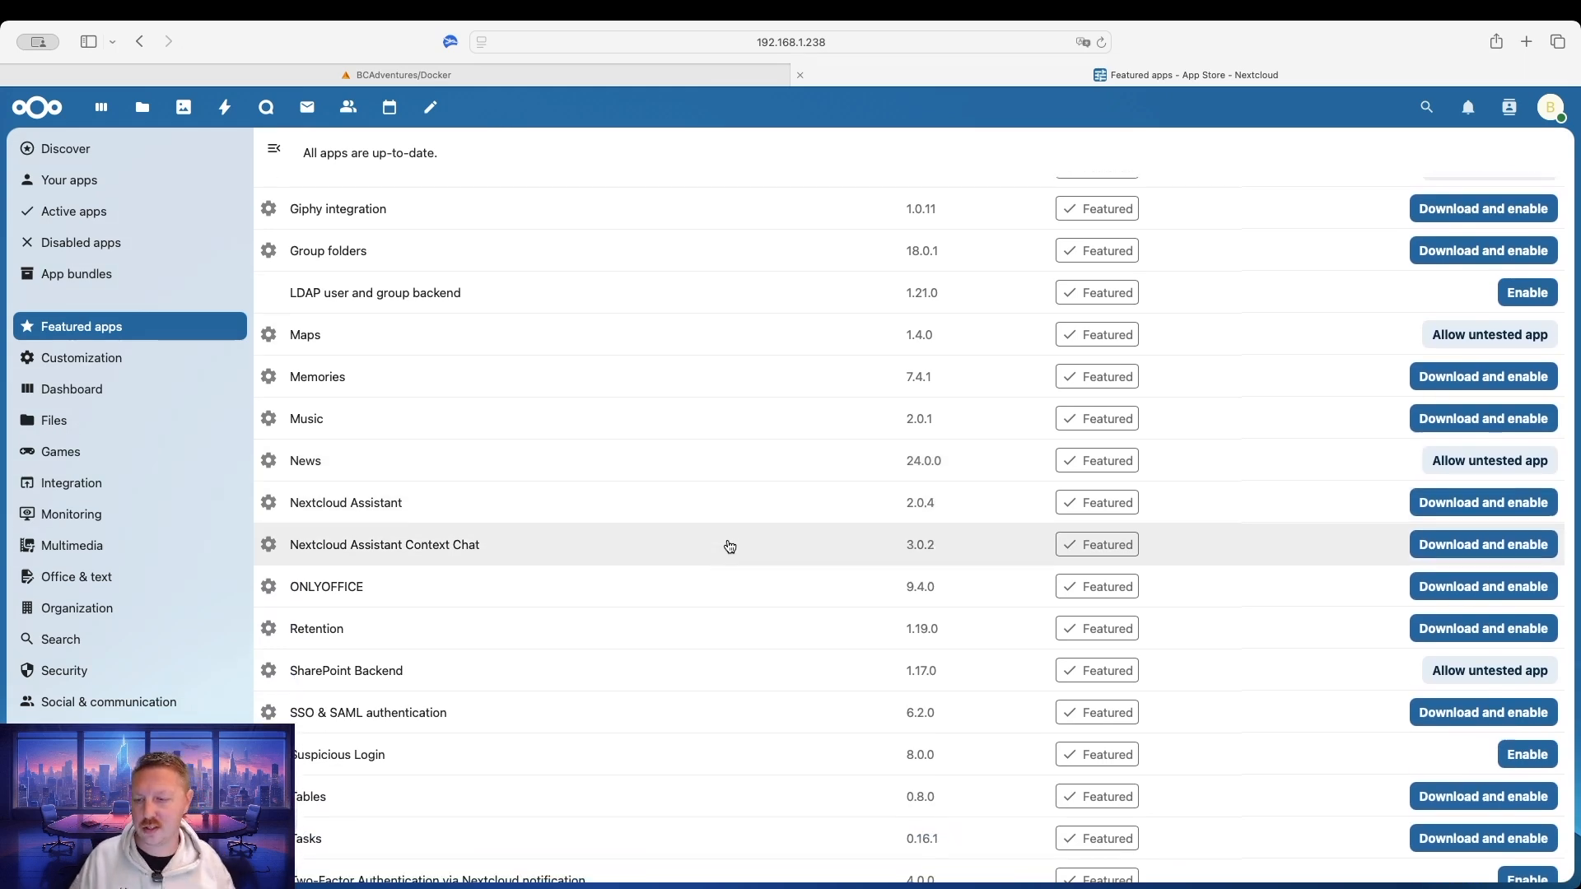
Browse the full Office & text app category, including Calendar, Collabora Online, Mail and Notes.
{"action": "left_click", "coordinate": [102, 581]}
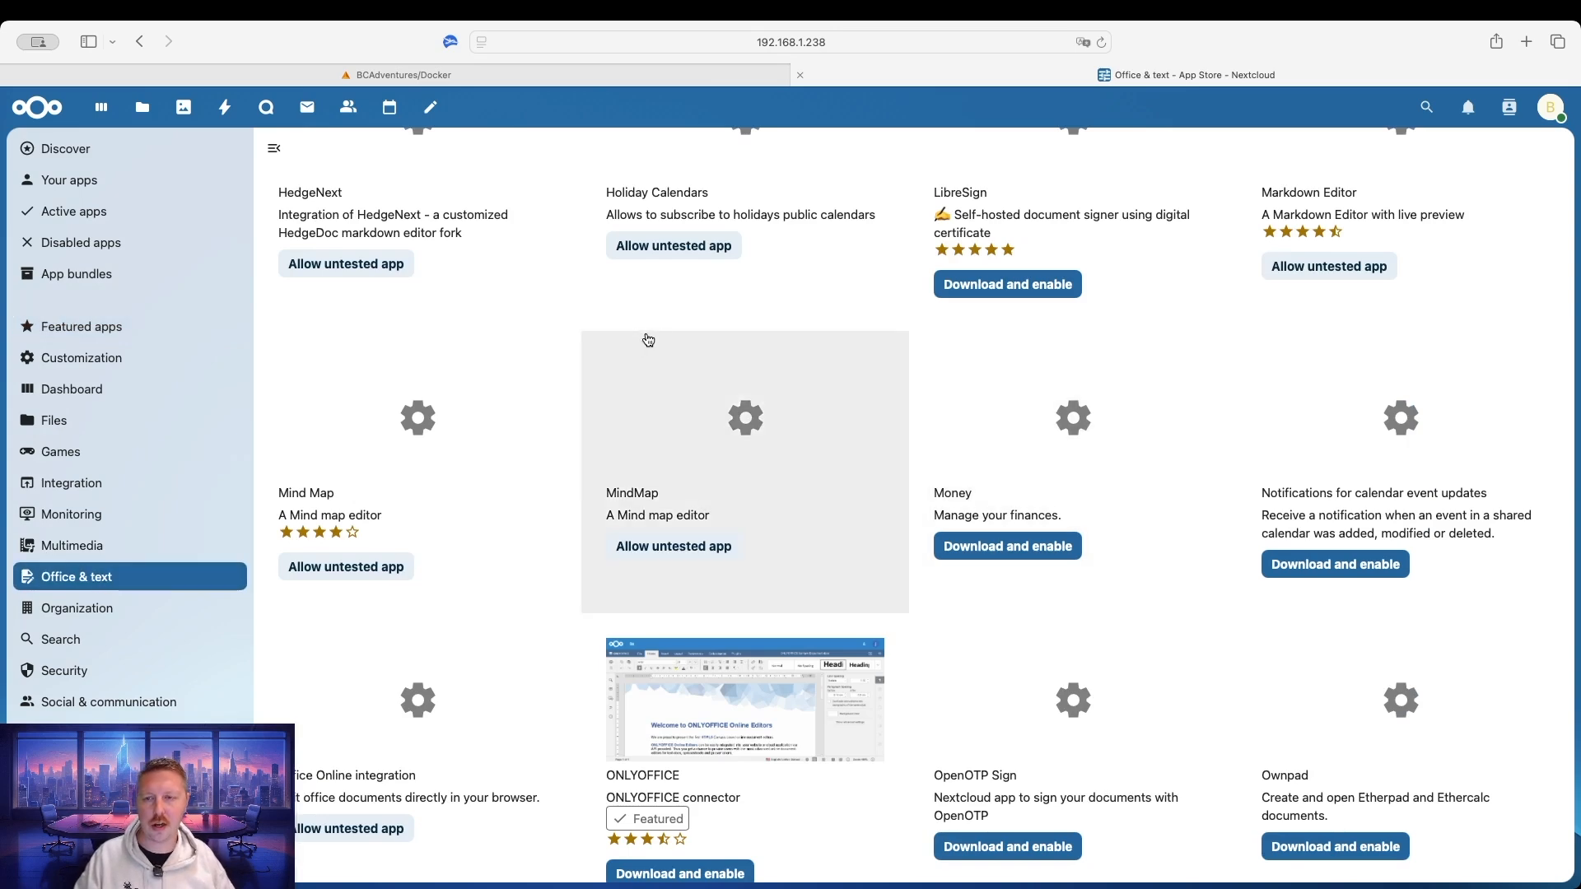
{"action": "scroll", "coordinate": [648, 340], "scroll_direction": "up", "scroll_amount": 10}
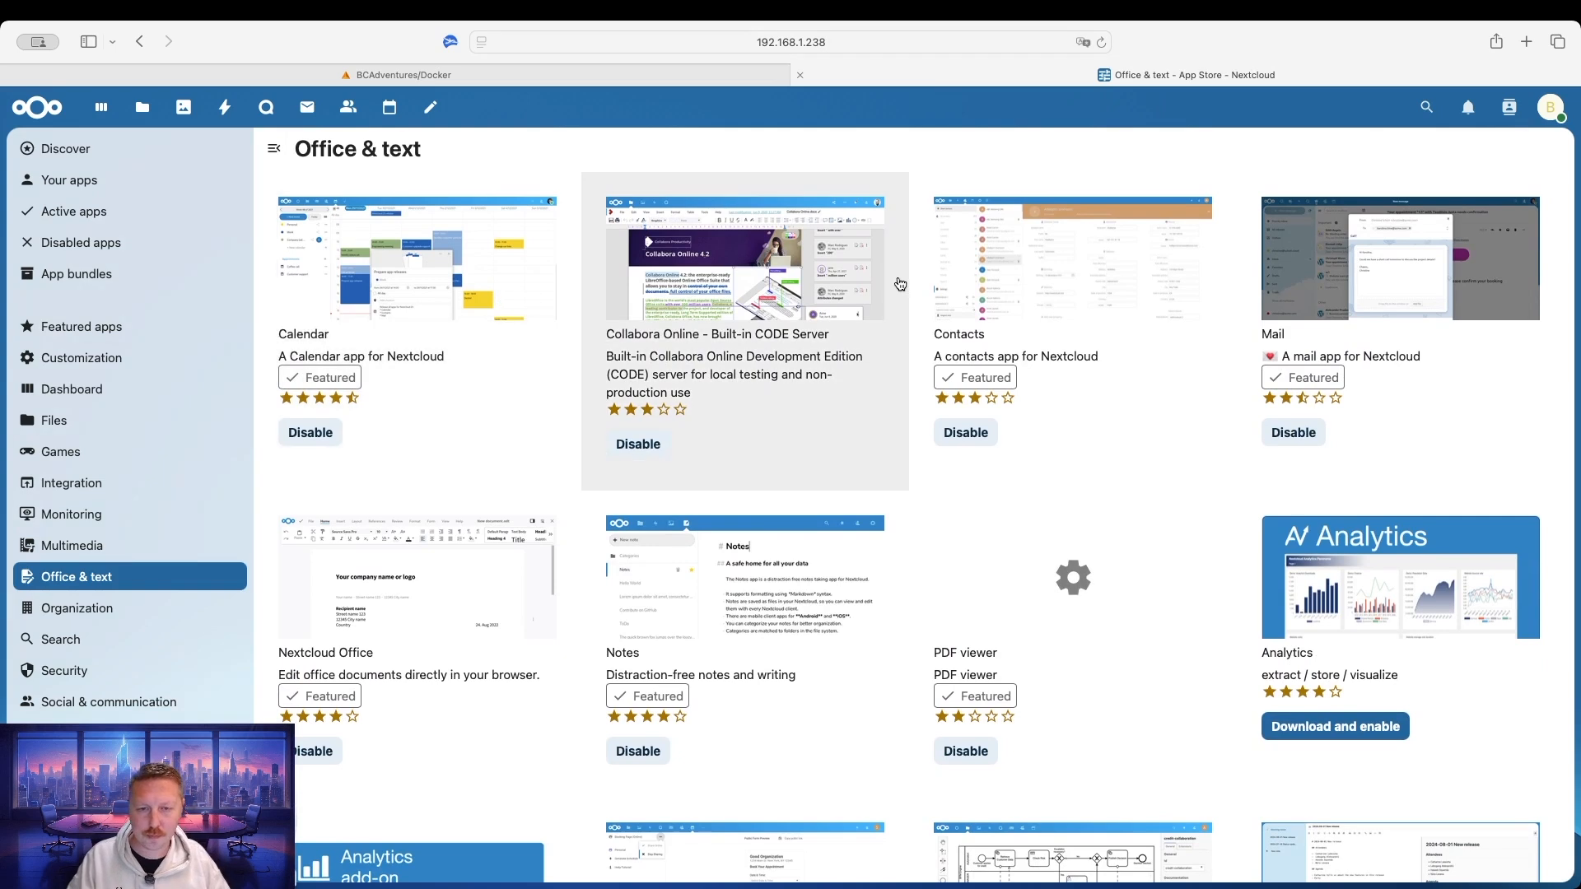
{"action": "scroll", "coordinate": [1181, 355], "scroll_direction": "down", "scroll_amount": 3}
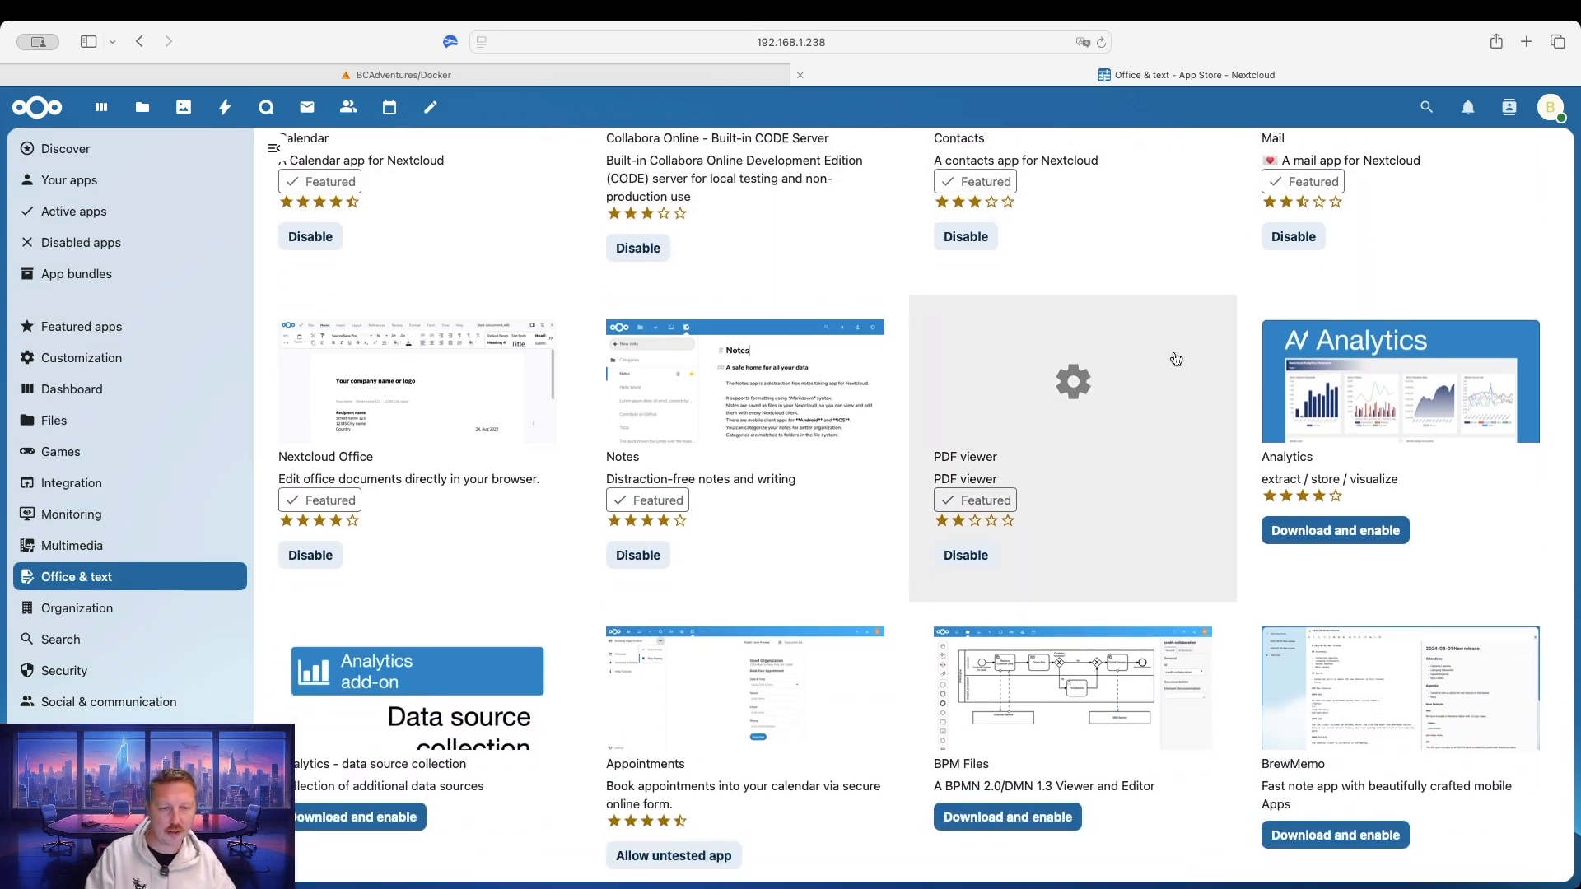
{"action": "scroll", "coordinate": [1176, 359], "scroll_direction": "down", "scroll_amount": 1}
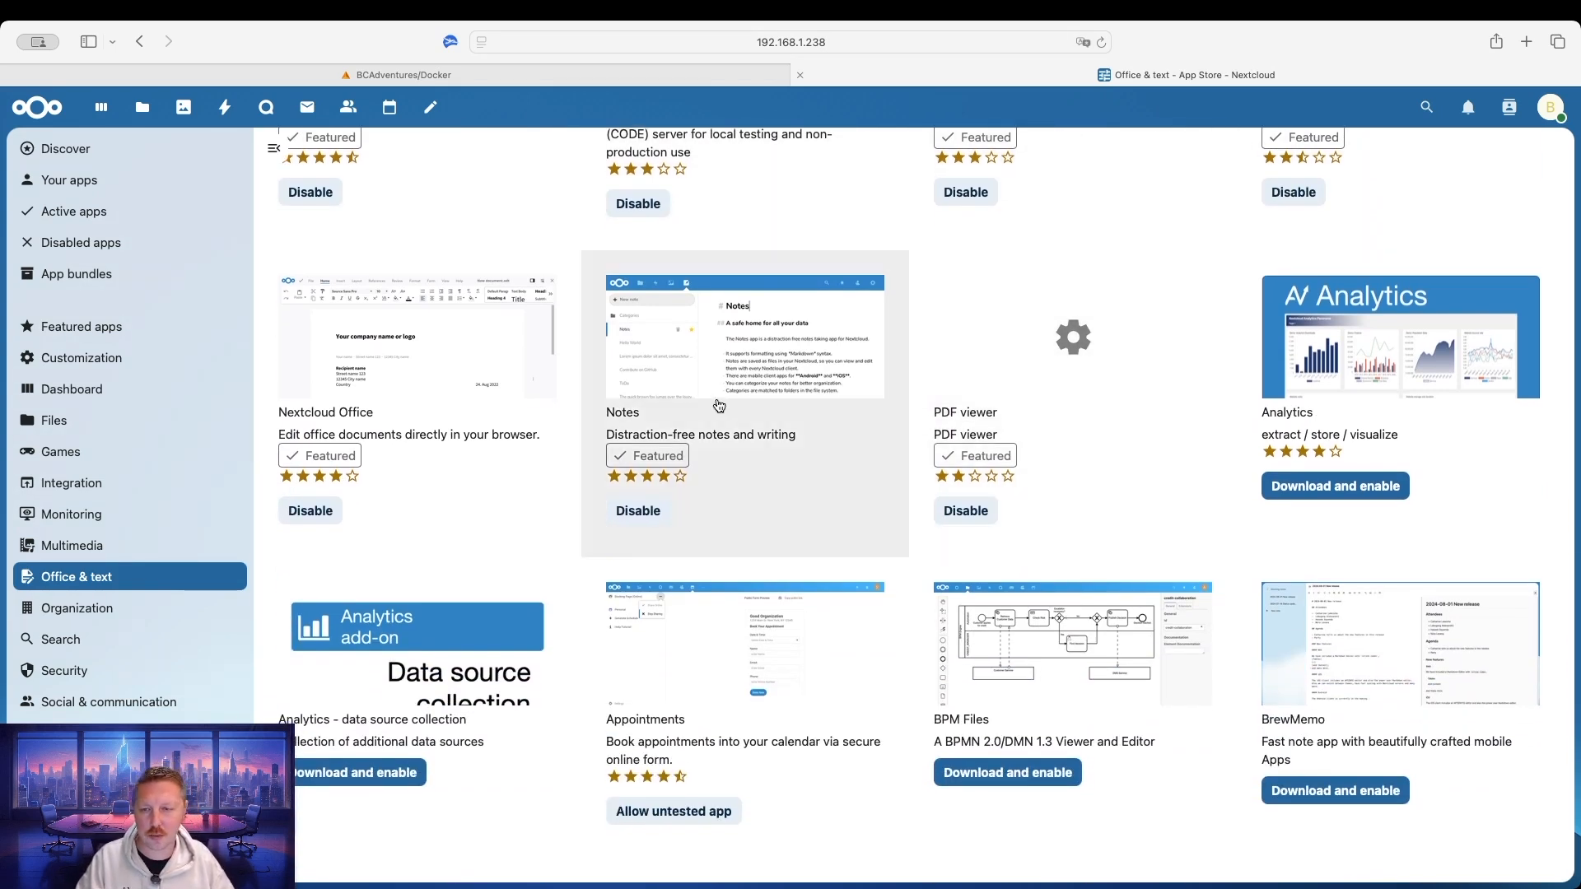
{"action": "scroll", "coordinate": [709, 403], "scroll_direction": "down", "scroll_amount": 3}
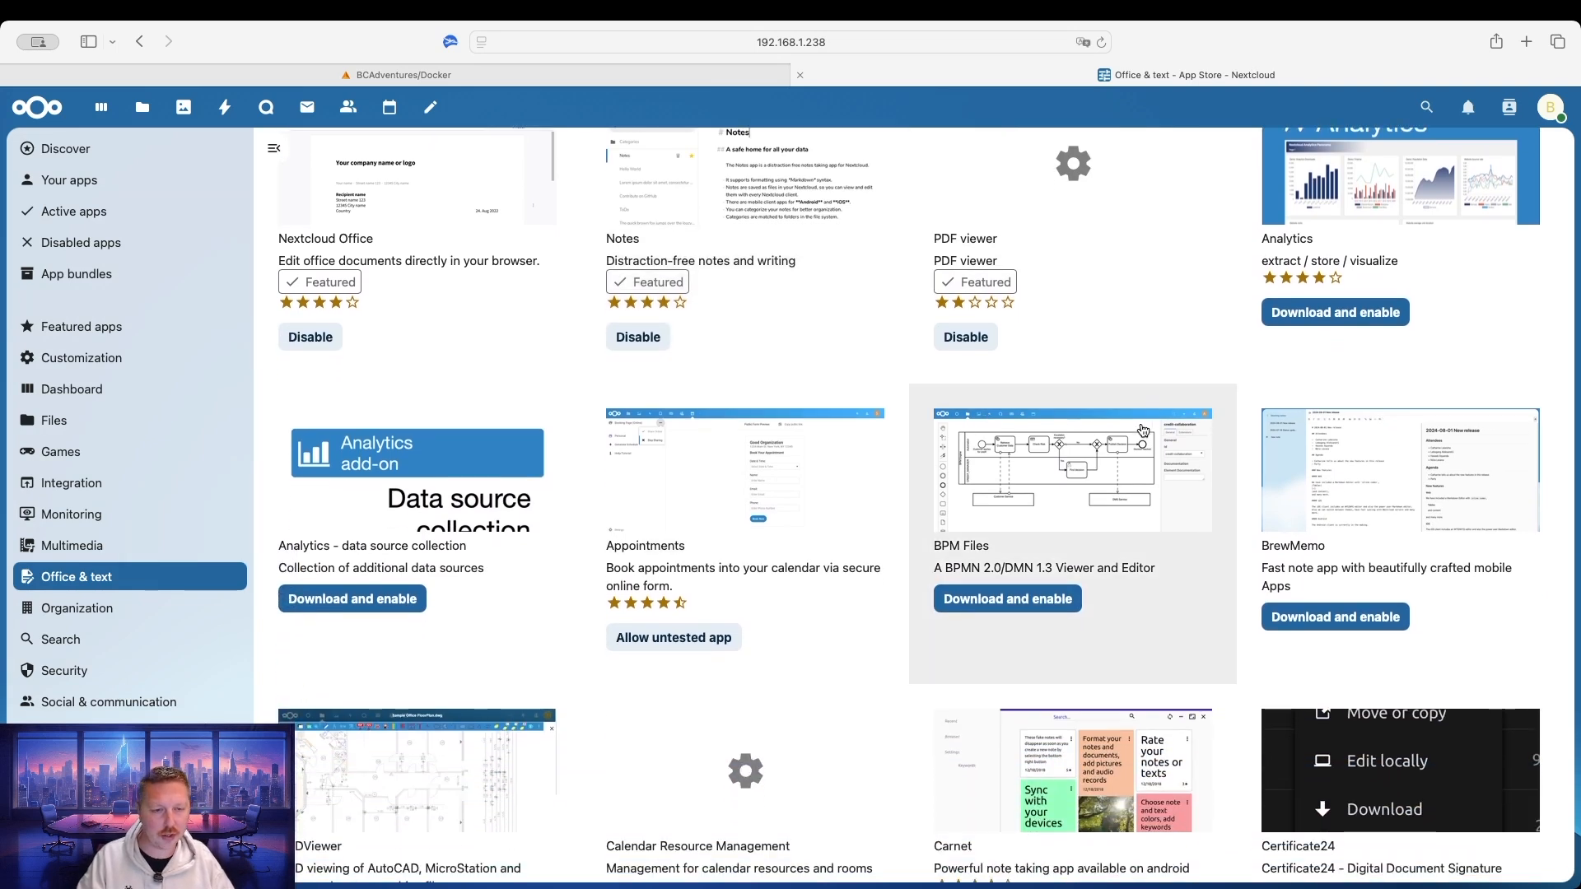
{"action": "scroll", "coordinate": [1153, 439], "scroll_direction": "down", "scroll_amount": 4}
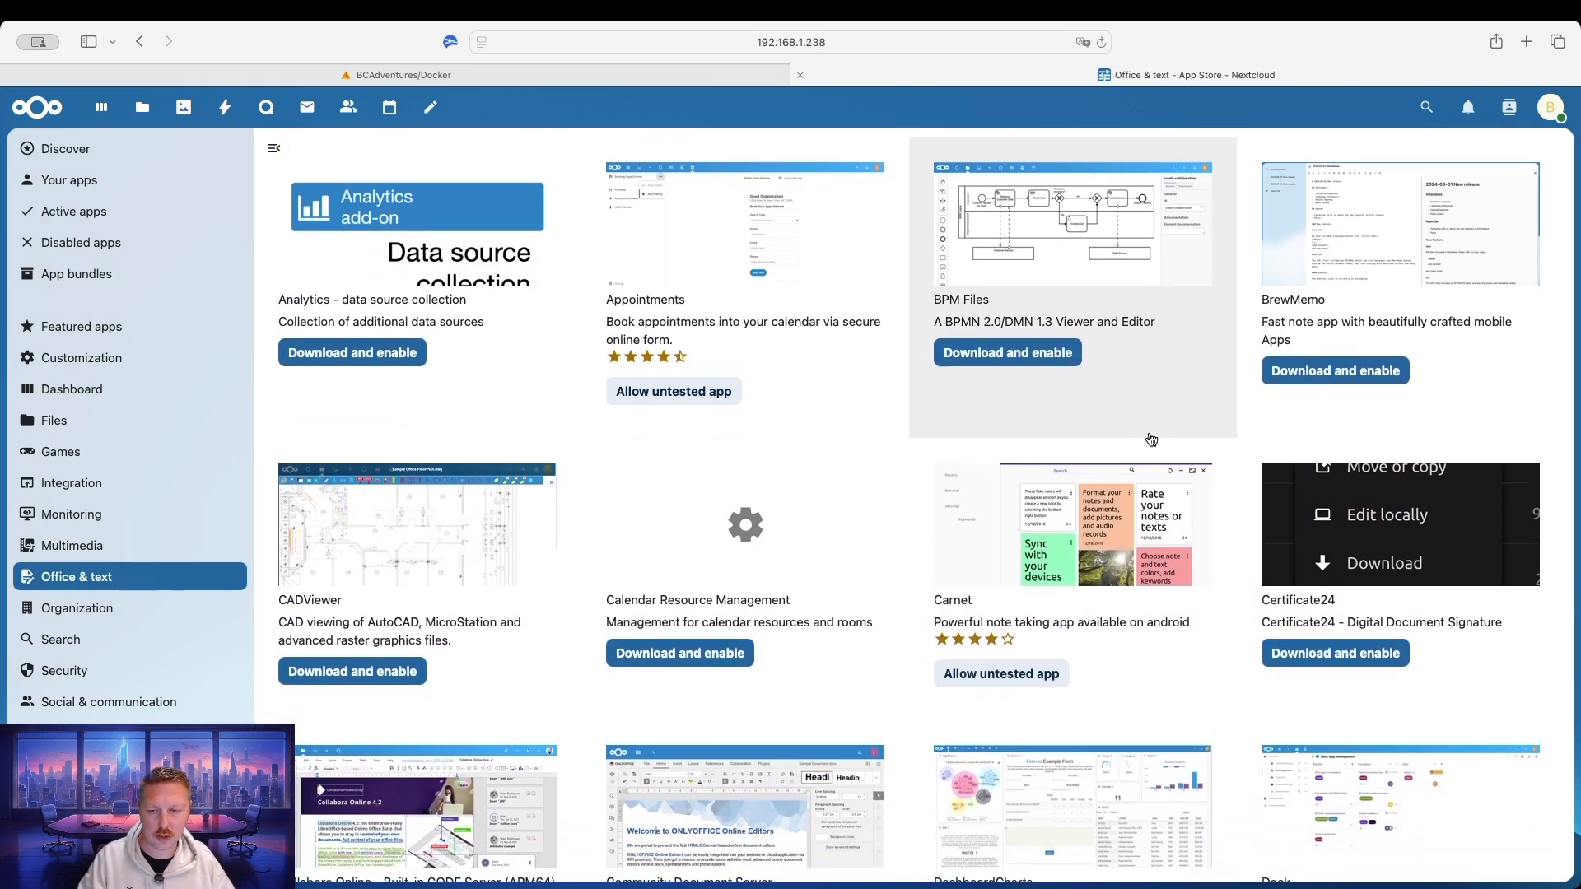
{"action": "scroll", "coordinate": [1153, 439], "scroll_direction": "down", "scroll_amount": 4}
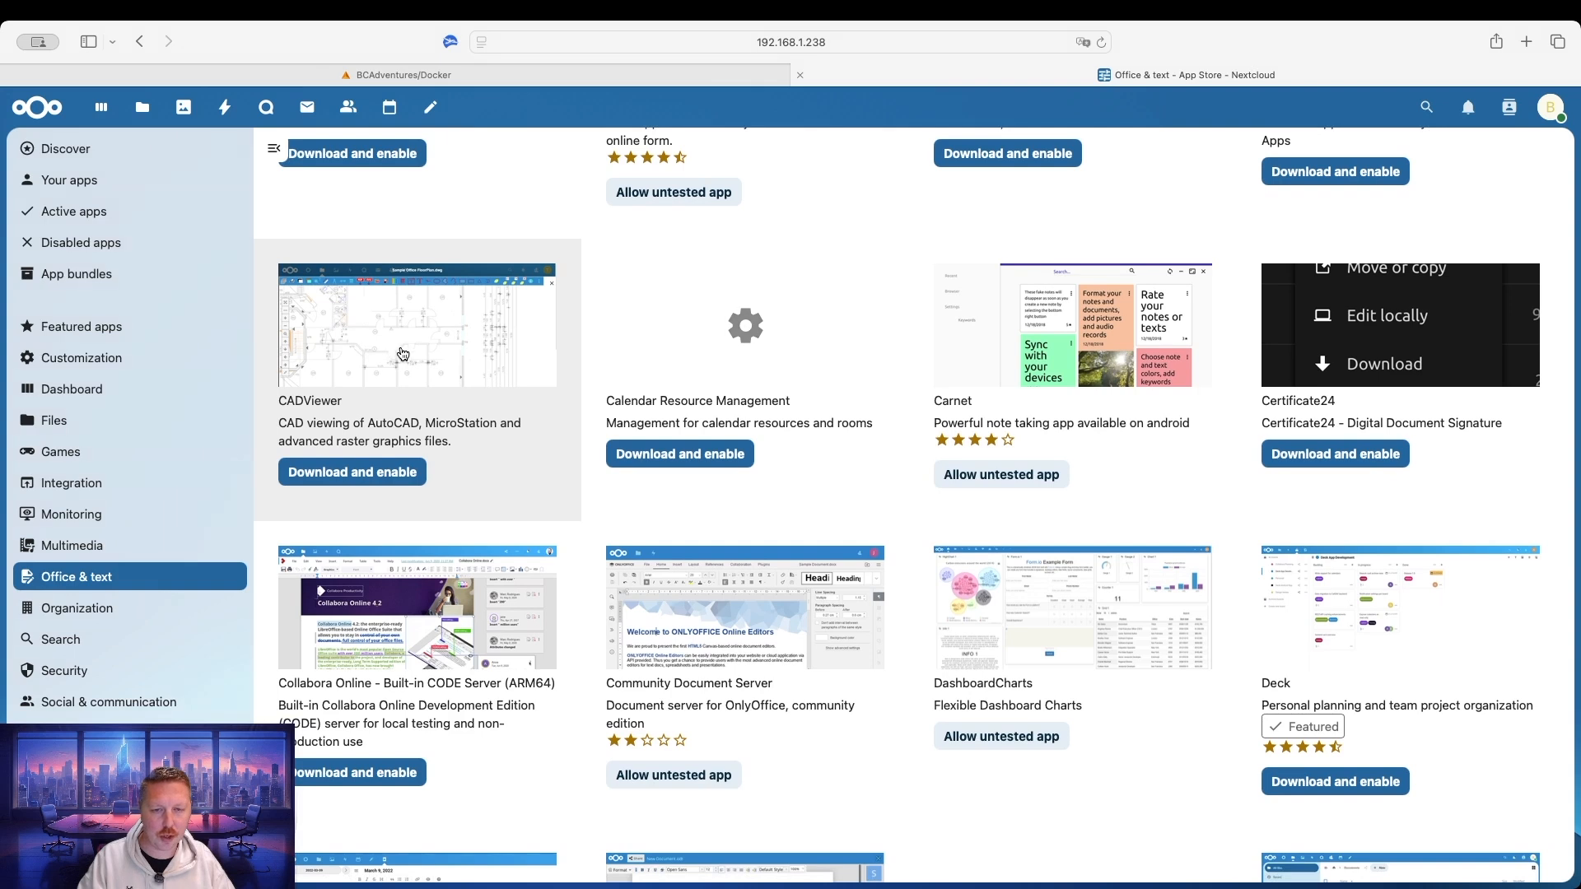
{"action": "scroll", "coordinate": [1103, 358], "scroll_direction": "down", "scroll_amount": 3}
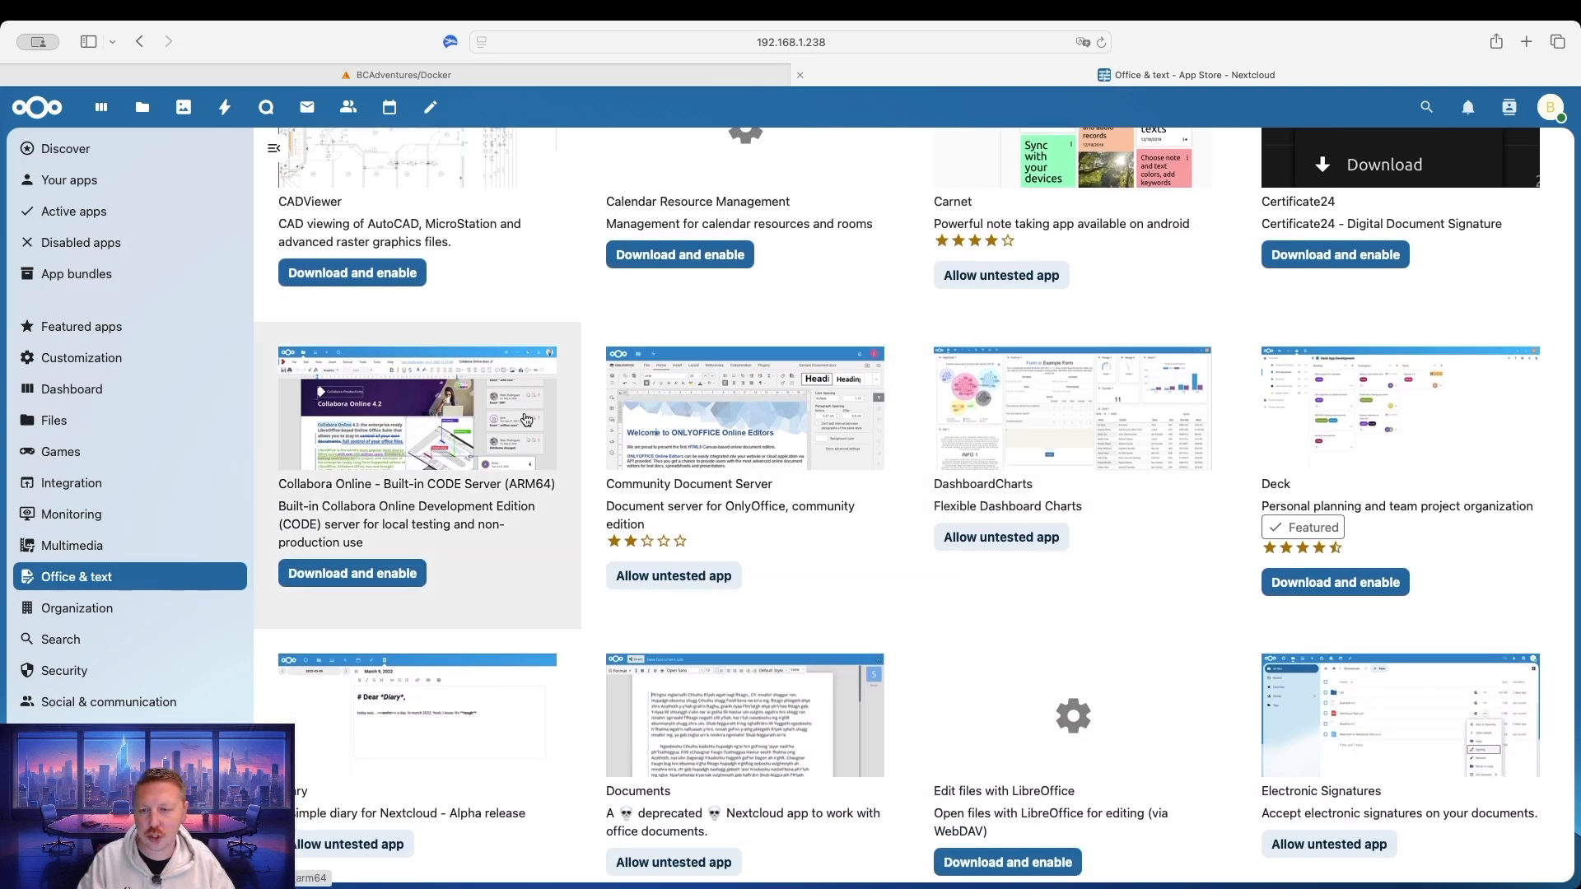
{"action": "scroll", "coordinate": [824, 428], "scroll_direction": "down", "scroll_amount": 3}
{"action": "scroll", "coordinate": [917, 430], "scroll_direction": "down", "scroll_amount": 8}
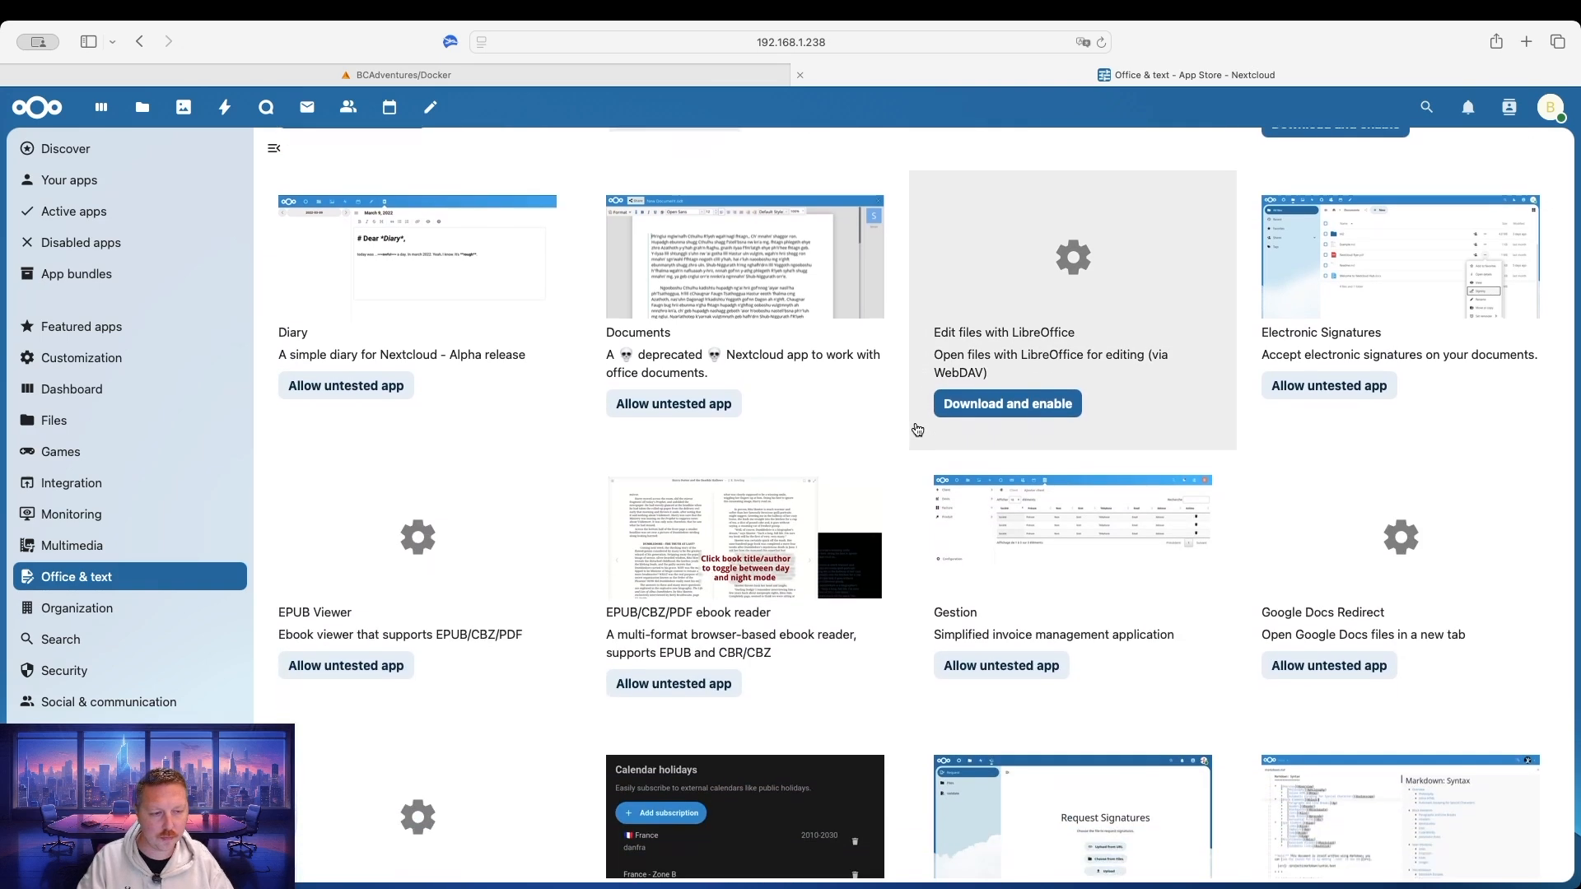
{"action": "scroll", "coordinate": [917, 429], "scroll_direction": "down", "scroll_amount": 3}
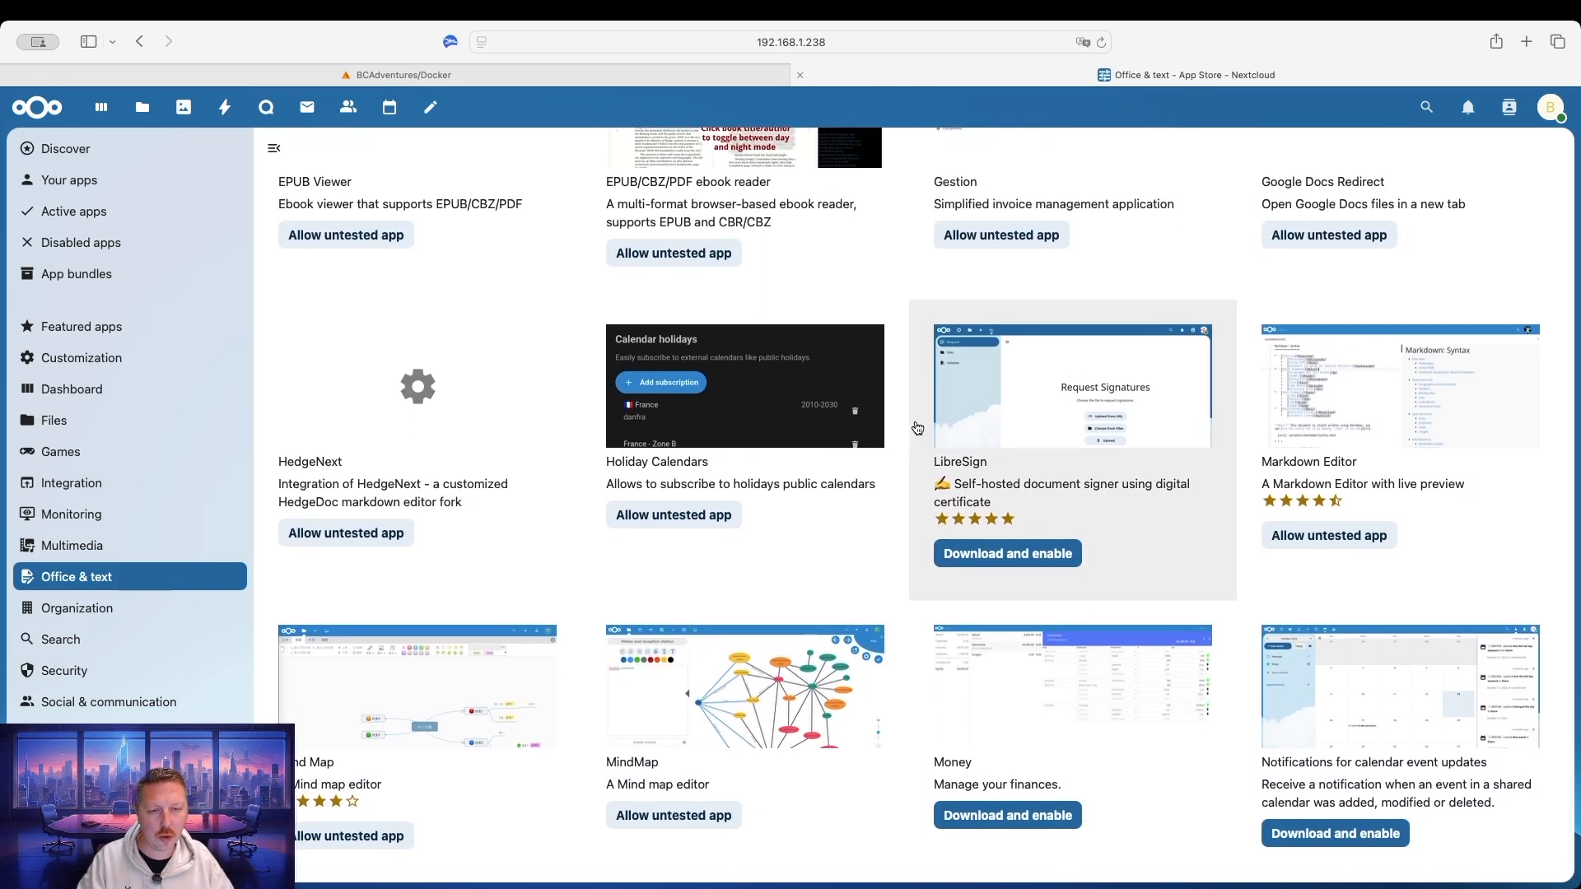
{"action": "scroll", "coordinate": [1064, 419], "scroll_direction": "down", "scroll_amount": 5}
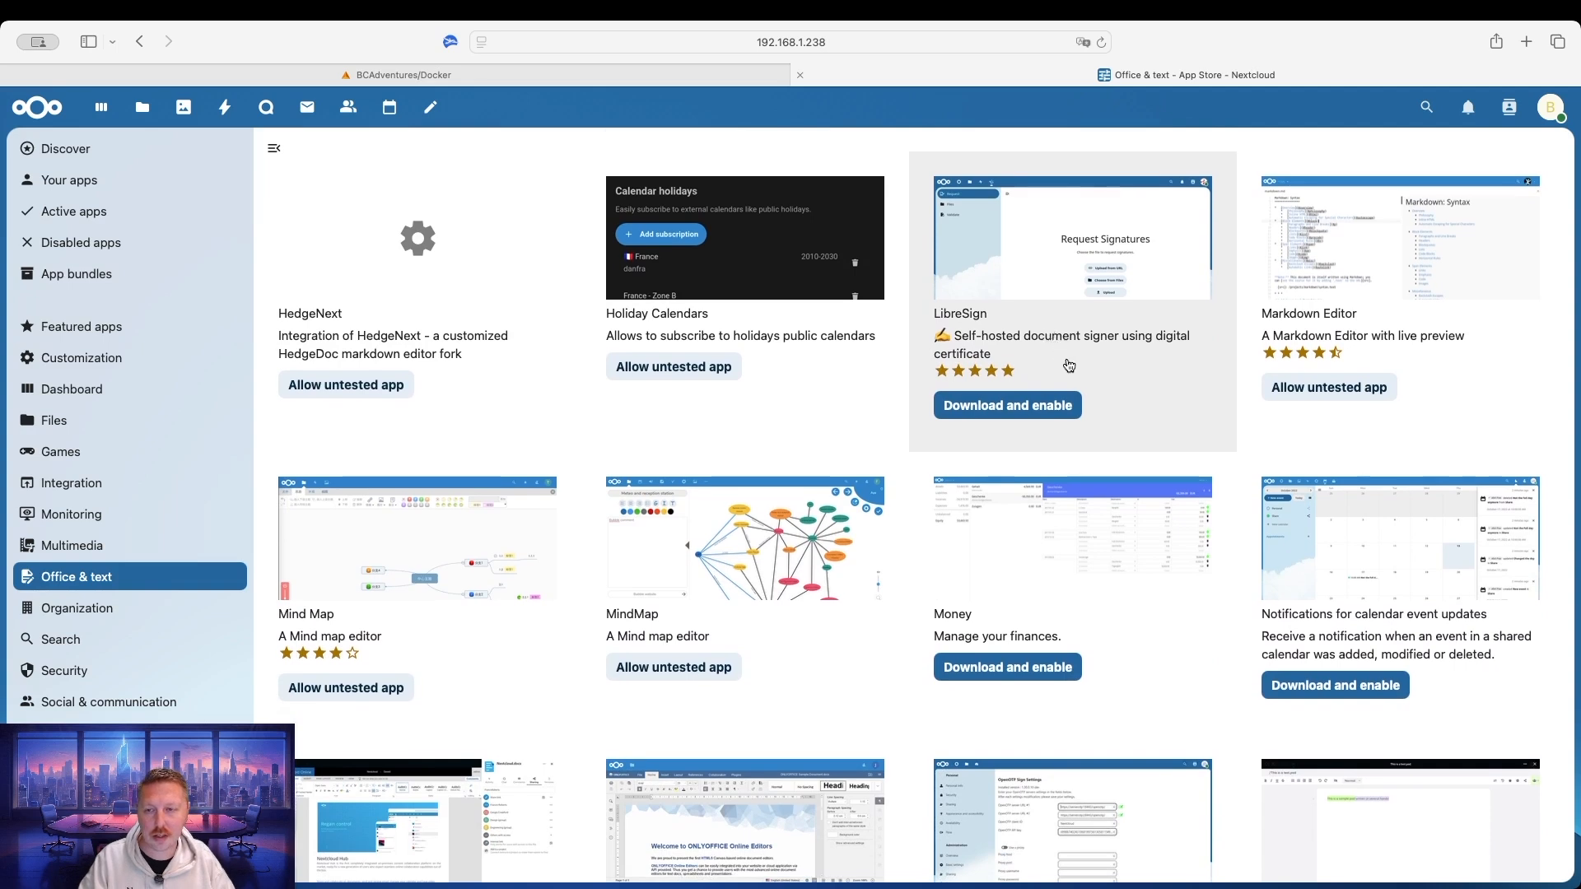
{"action": "scroll", "coordinate": [1066, 395], "scroll_direction": "down", "scroll_amount": 2}
{"action": "scroll", "coordinate": [1067, 376], "scroll_direction": "down", "scroll_amount": 3}
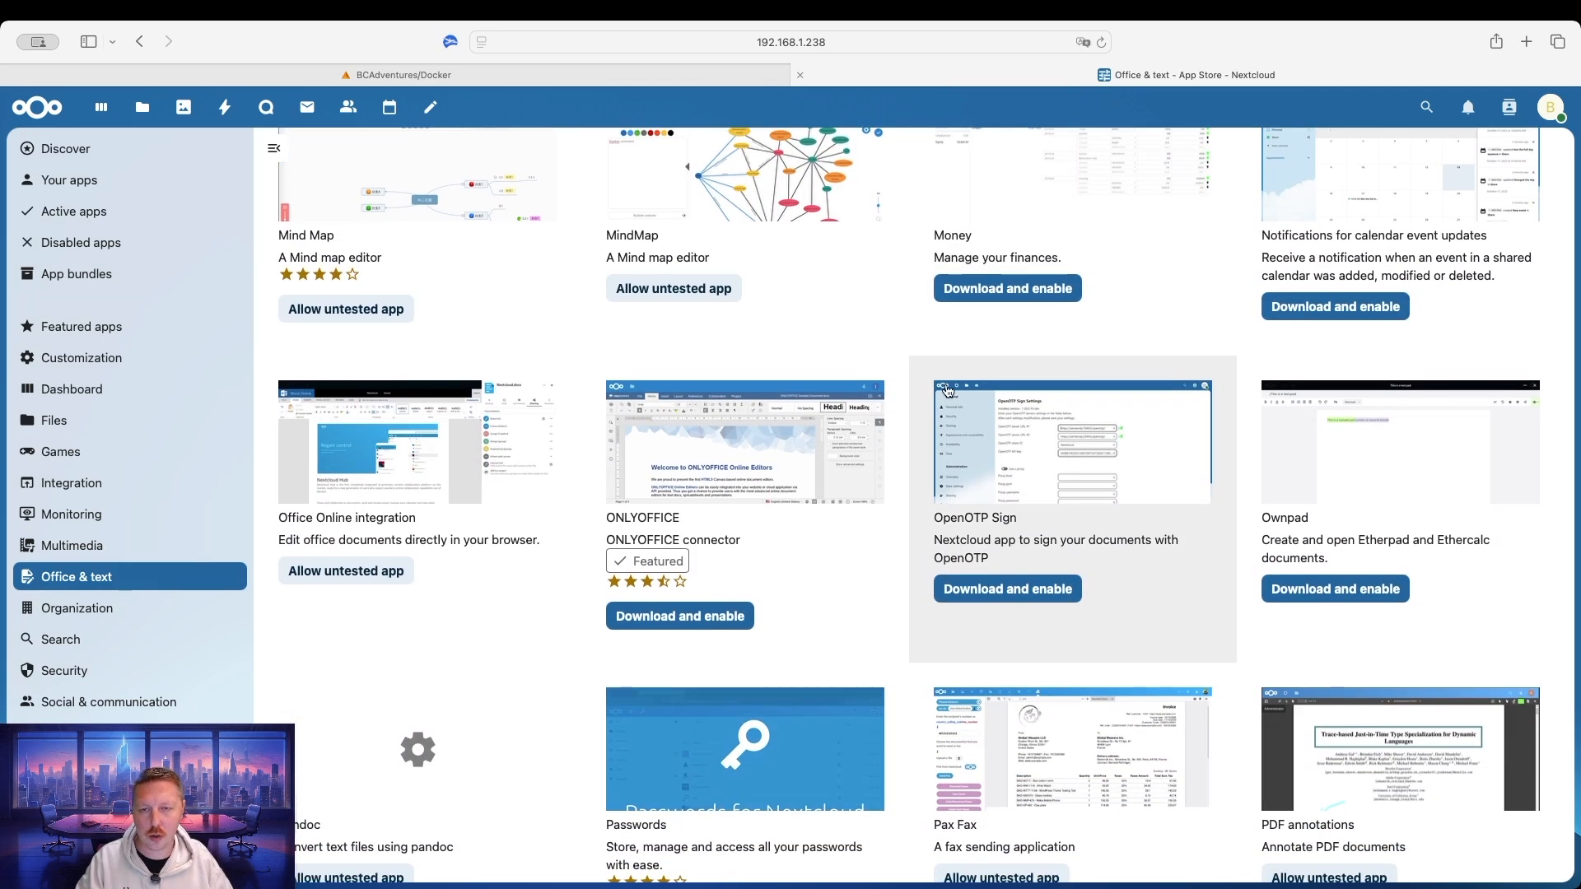
{"action": "scroll", "coordinate": [947, 392], "scroll_direction": "down", "scroll_amount": 2}
{"action": "scroll", "coordinate": [946, 392], "scroll_direction": "down", "scroll_amount": 3}
{"action": "scroll", "coordinate": [857, 388], "scroll_direction": "up", "scroll_amount": 8}
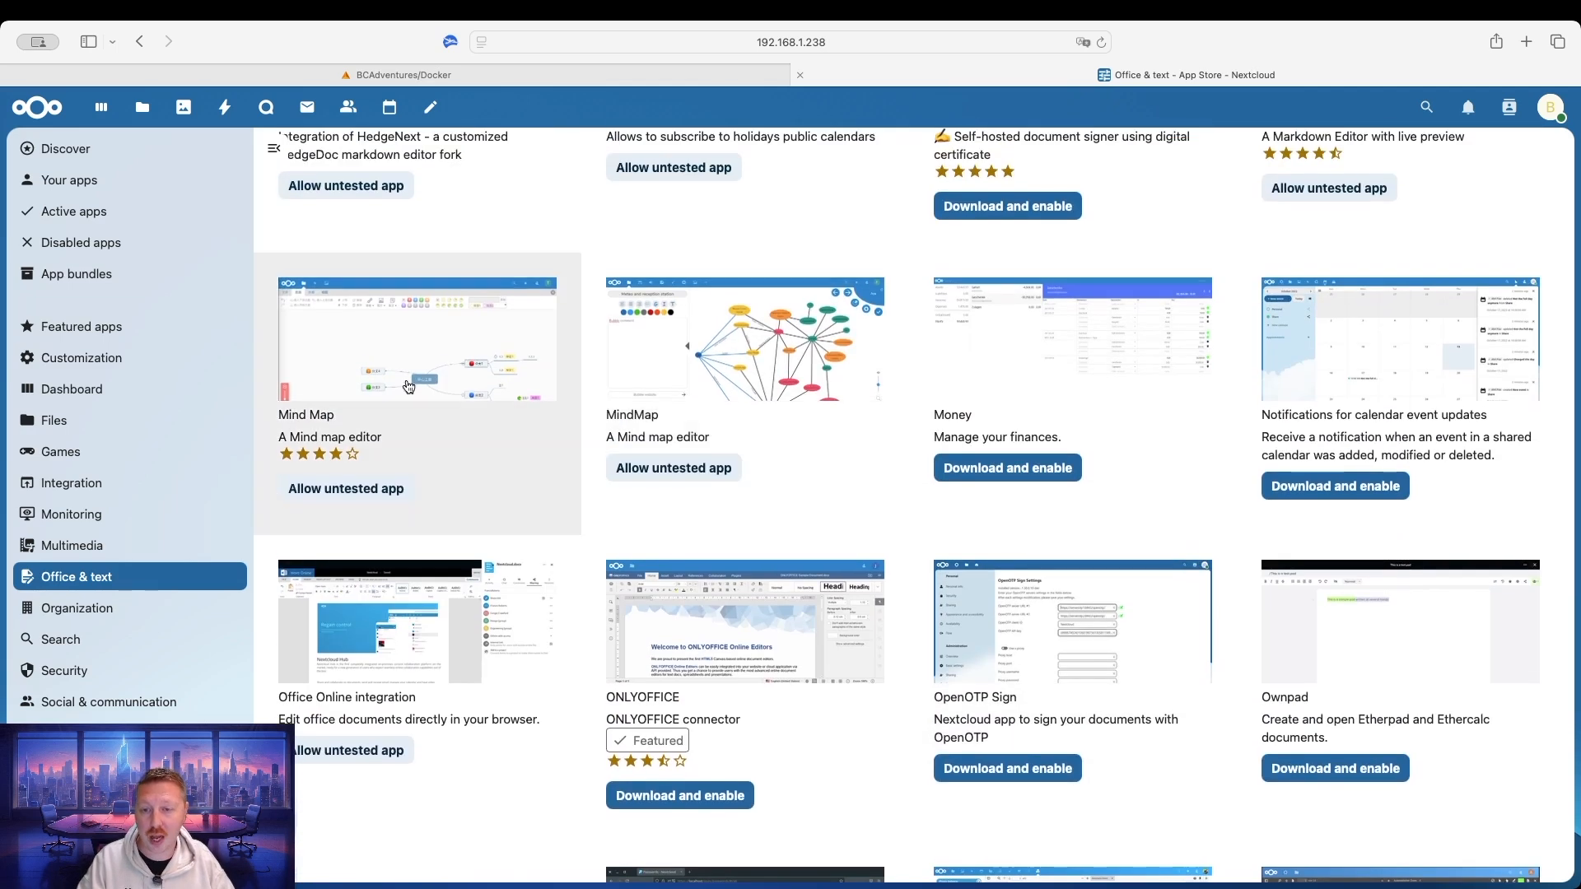
{"action": "scroll", "coordinate": [1148, 410], "scroll_direction": "down", "scroll_amount": 4}
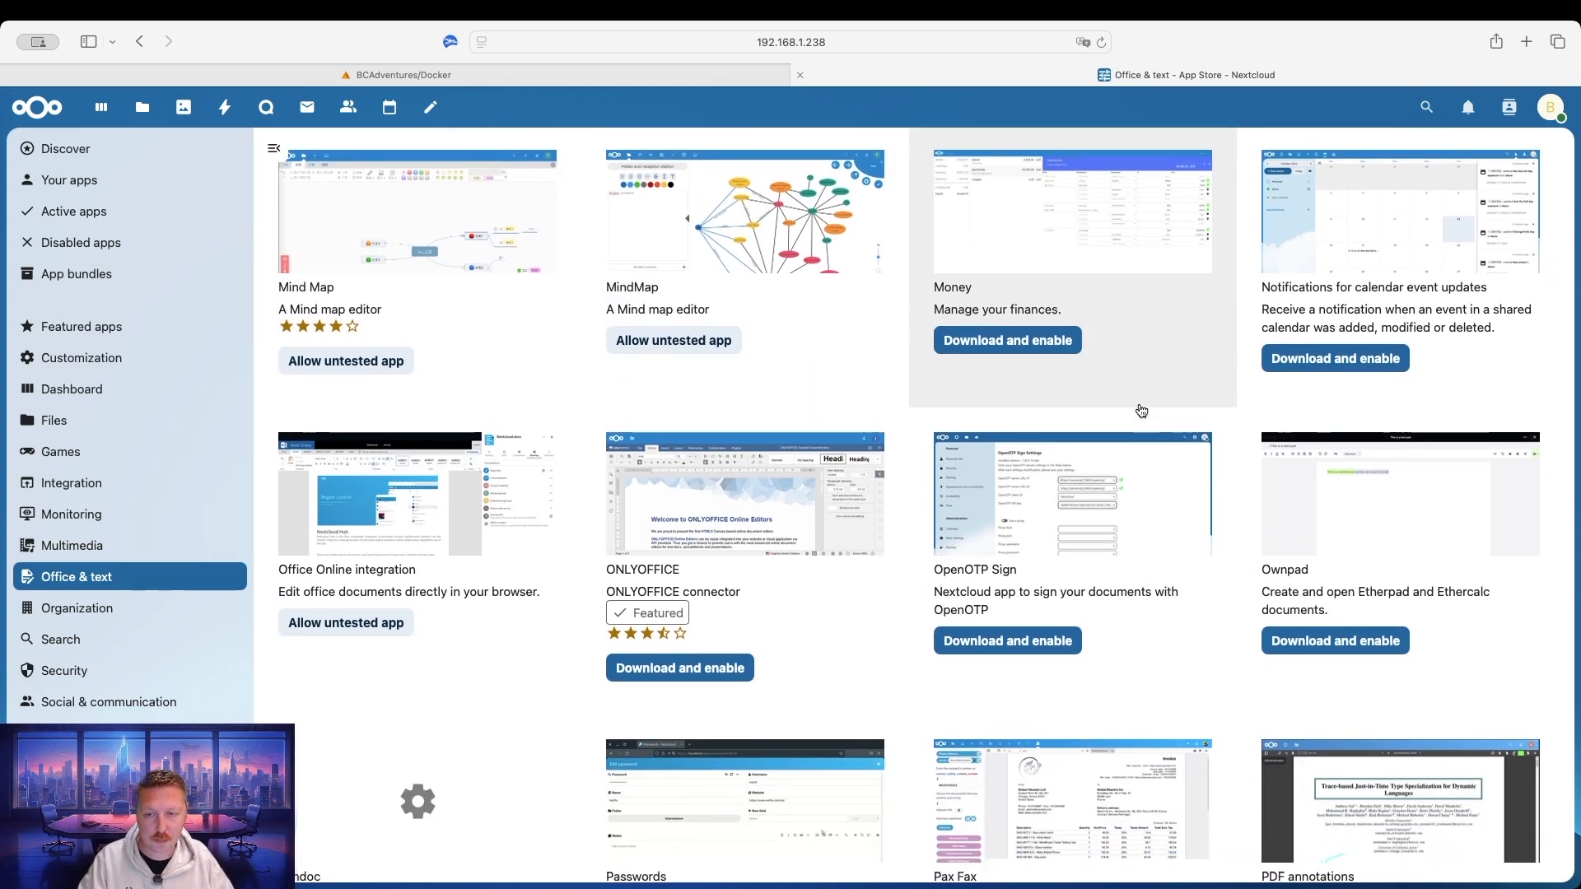
{"action": "scroll", "coordinate": [1097, 432], "scroll_direction": "down", "scroll_amount": 2}
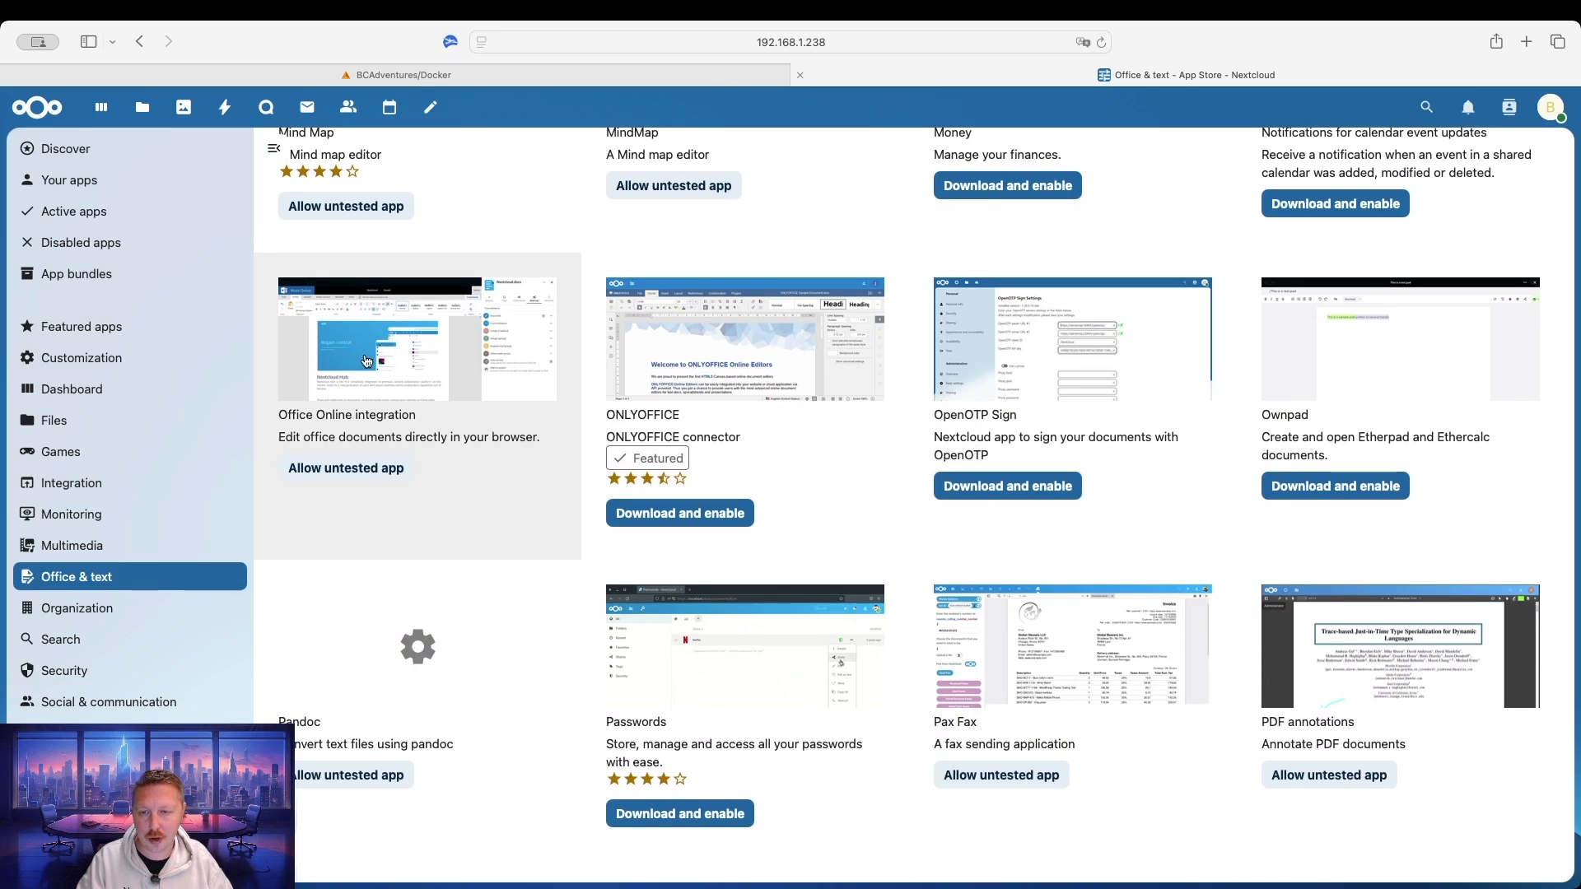
{"action": "scroll", "coordinate": [1175, 459], "scroll_direction": "down", "scroll_amount": 4}
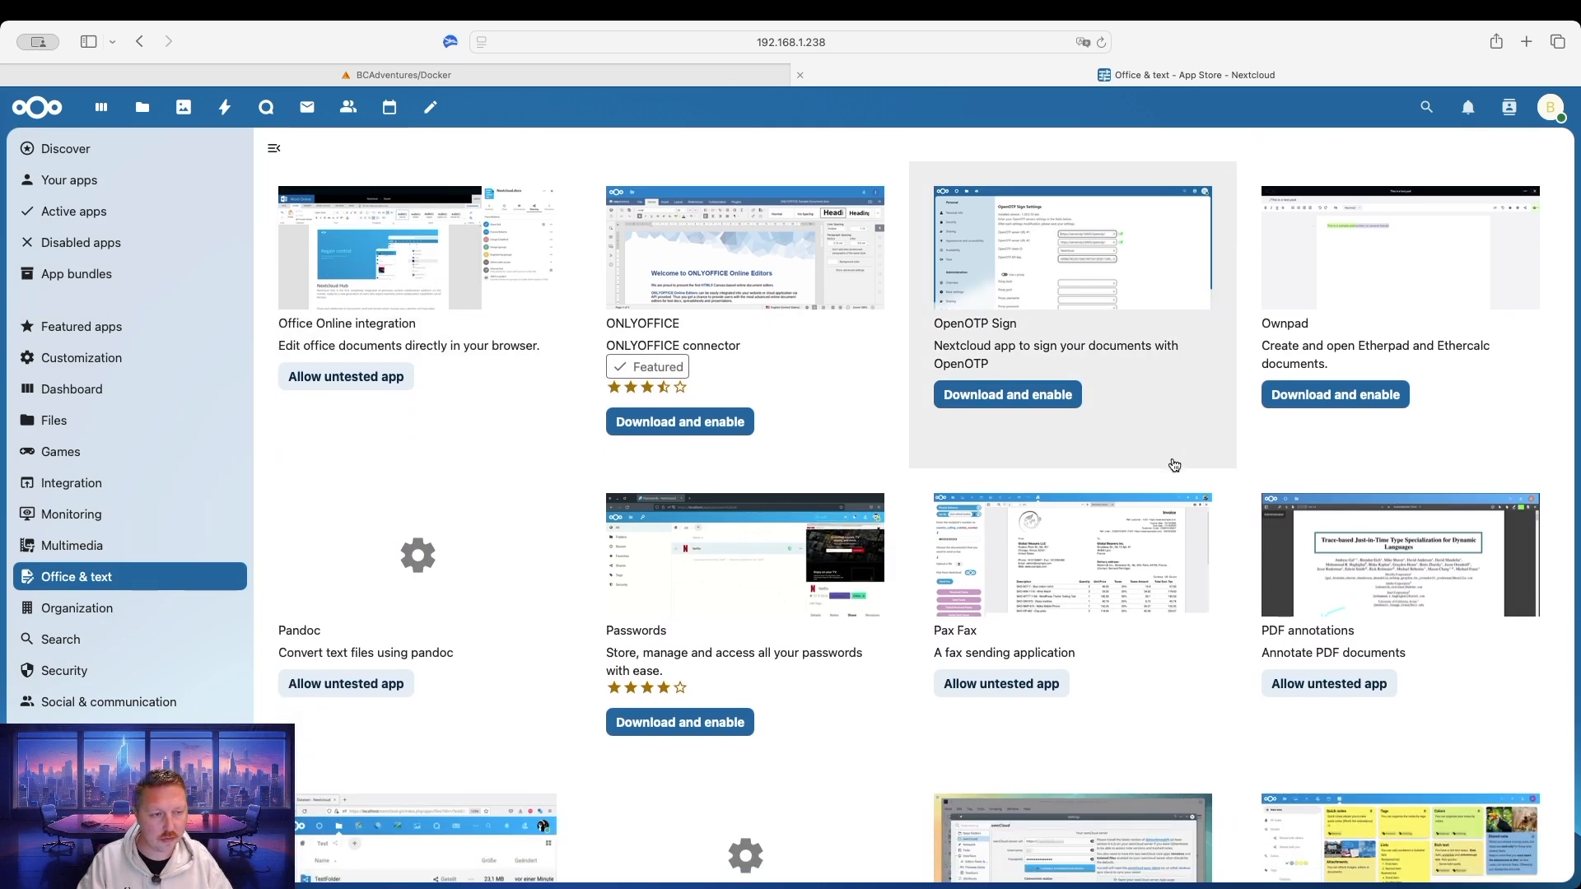
{"action": "scroll", "coordinate": [1166, 463], "scroll_direction": "down", "scroll_amount": 2}
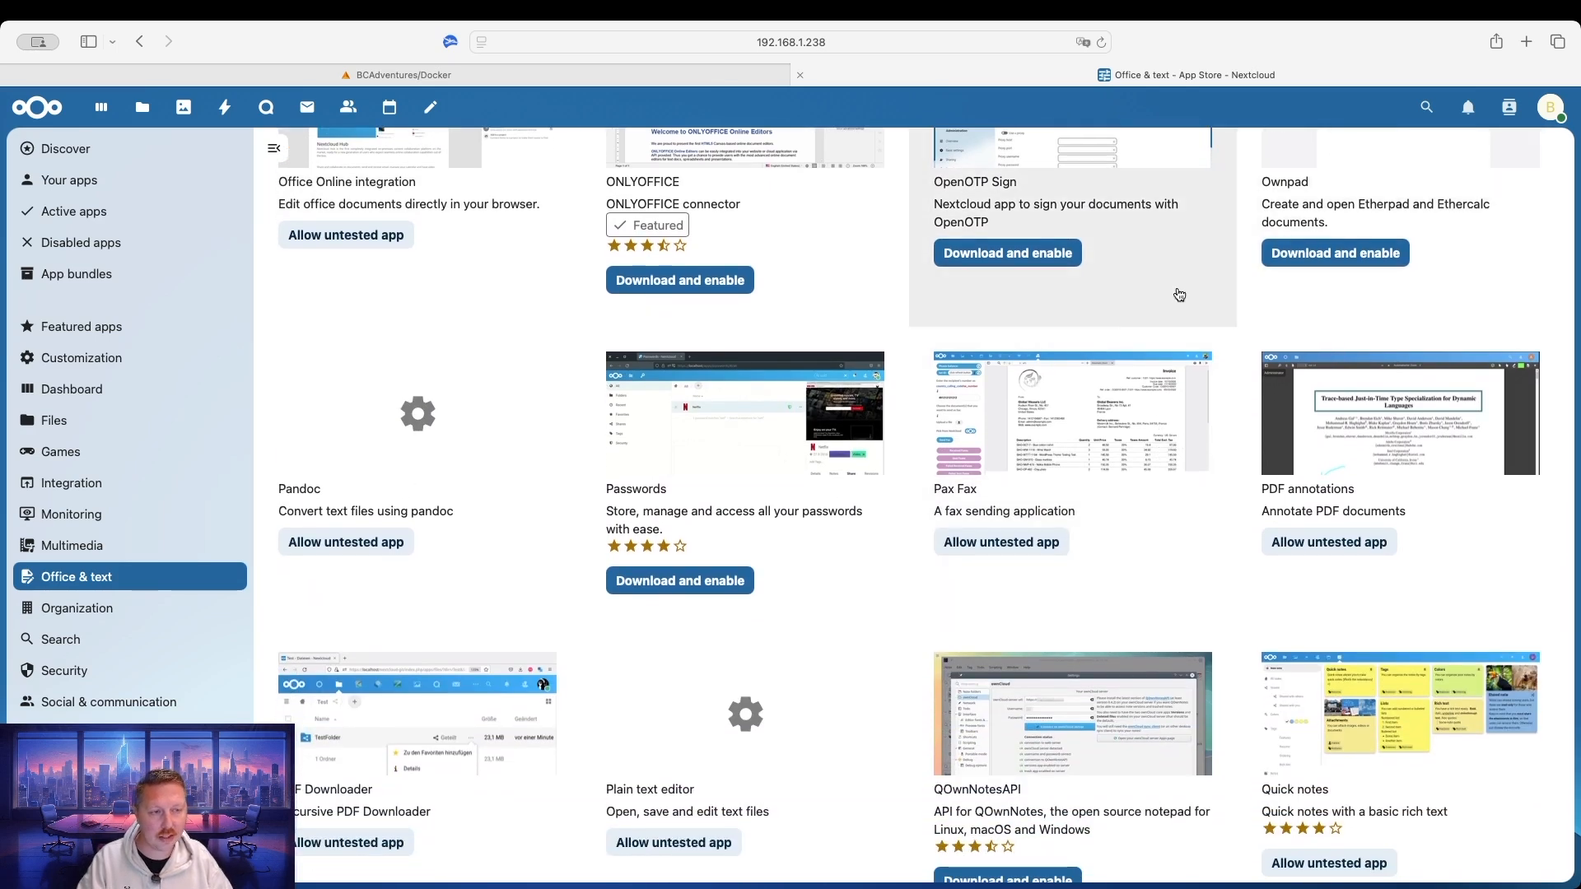
{"action": "scroll", "coordinate": [1048, 454], "scroll_direction": "down", "scroll_amount": 8}
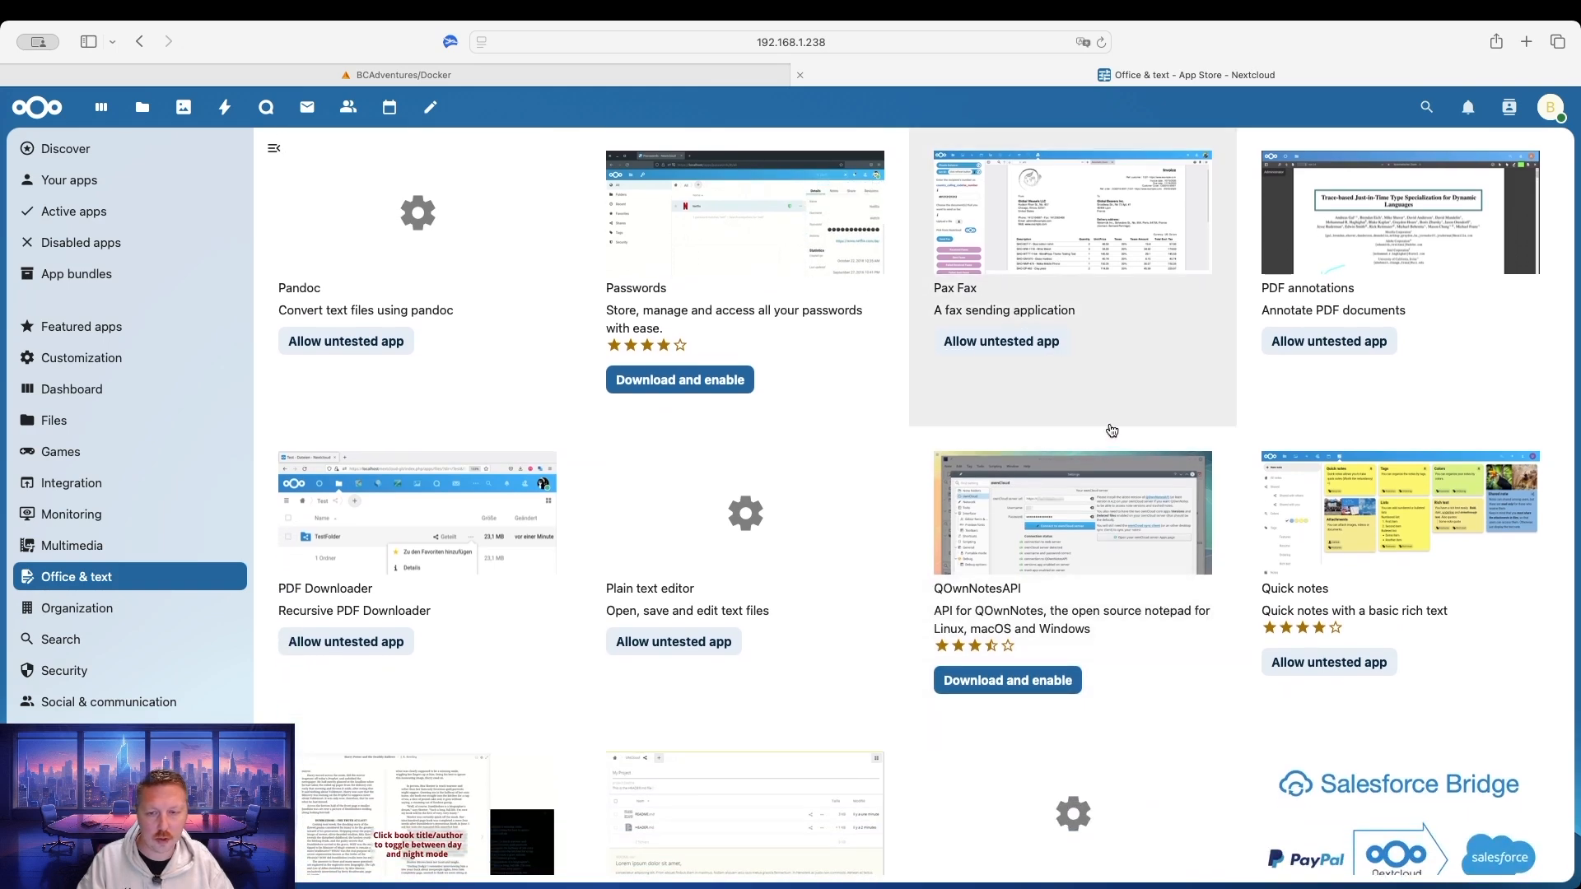
{"action": "scroll", "coordinate": [1111, 429], "scroll_direction": "down", "scroll_amount": 3}
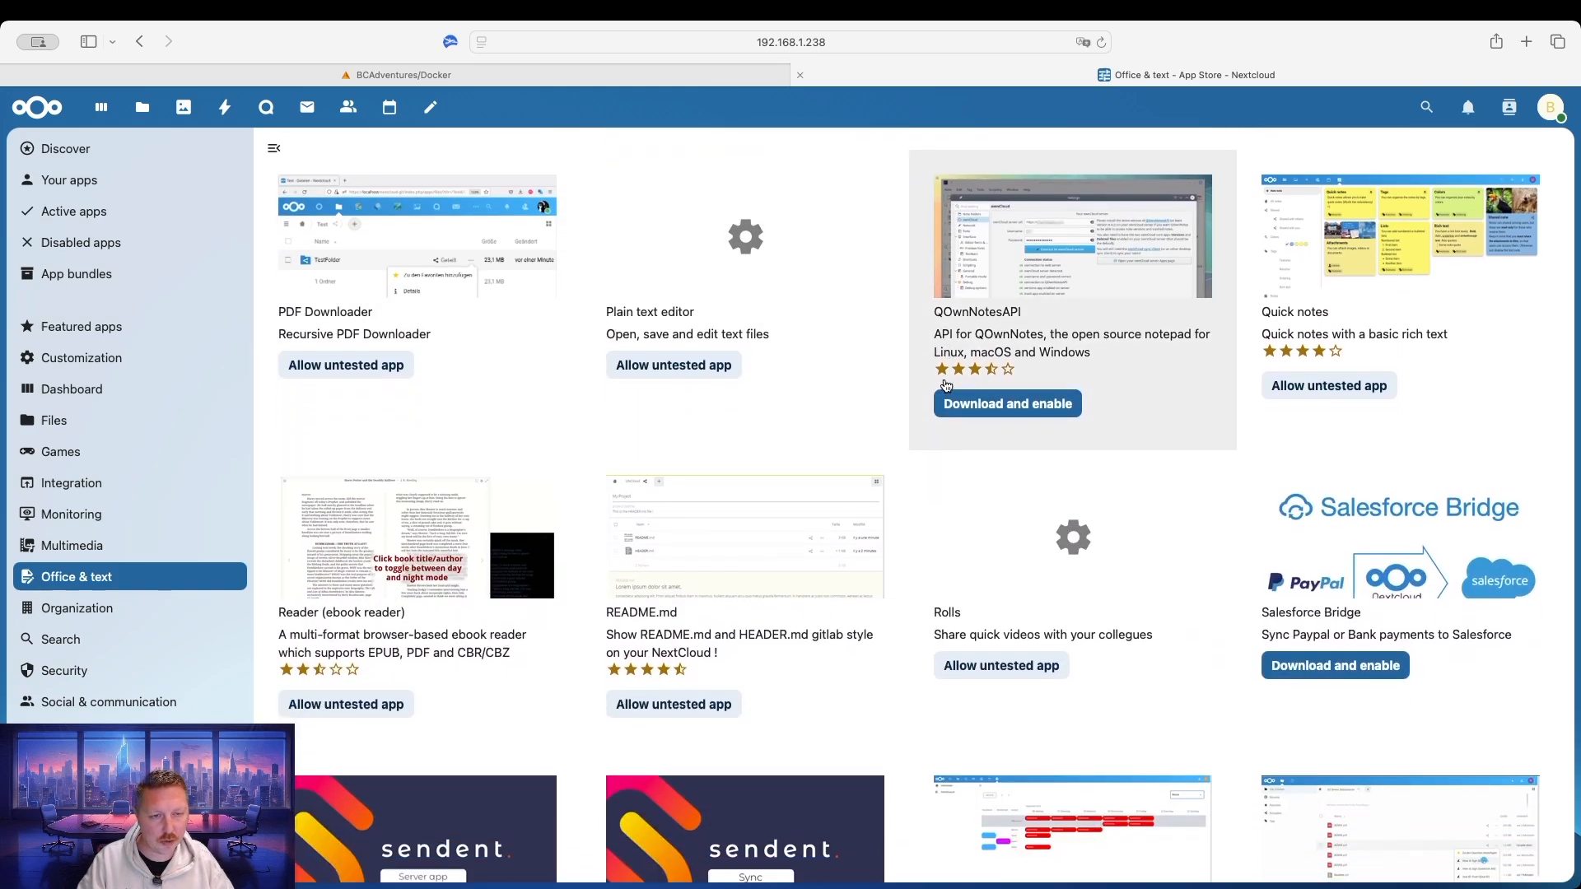
{"action": "scroll", "coordinate": [823, 346], "scroll_direction": "down", "scroll_amount": 6}
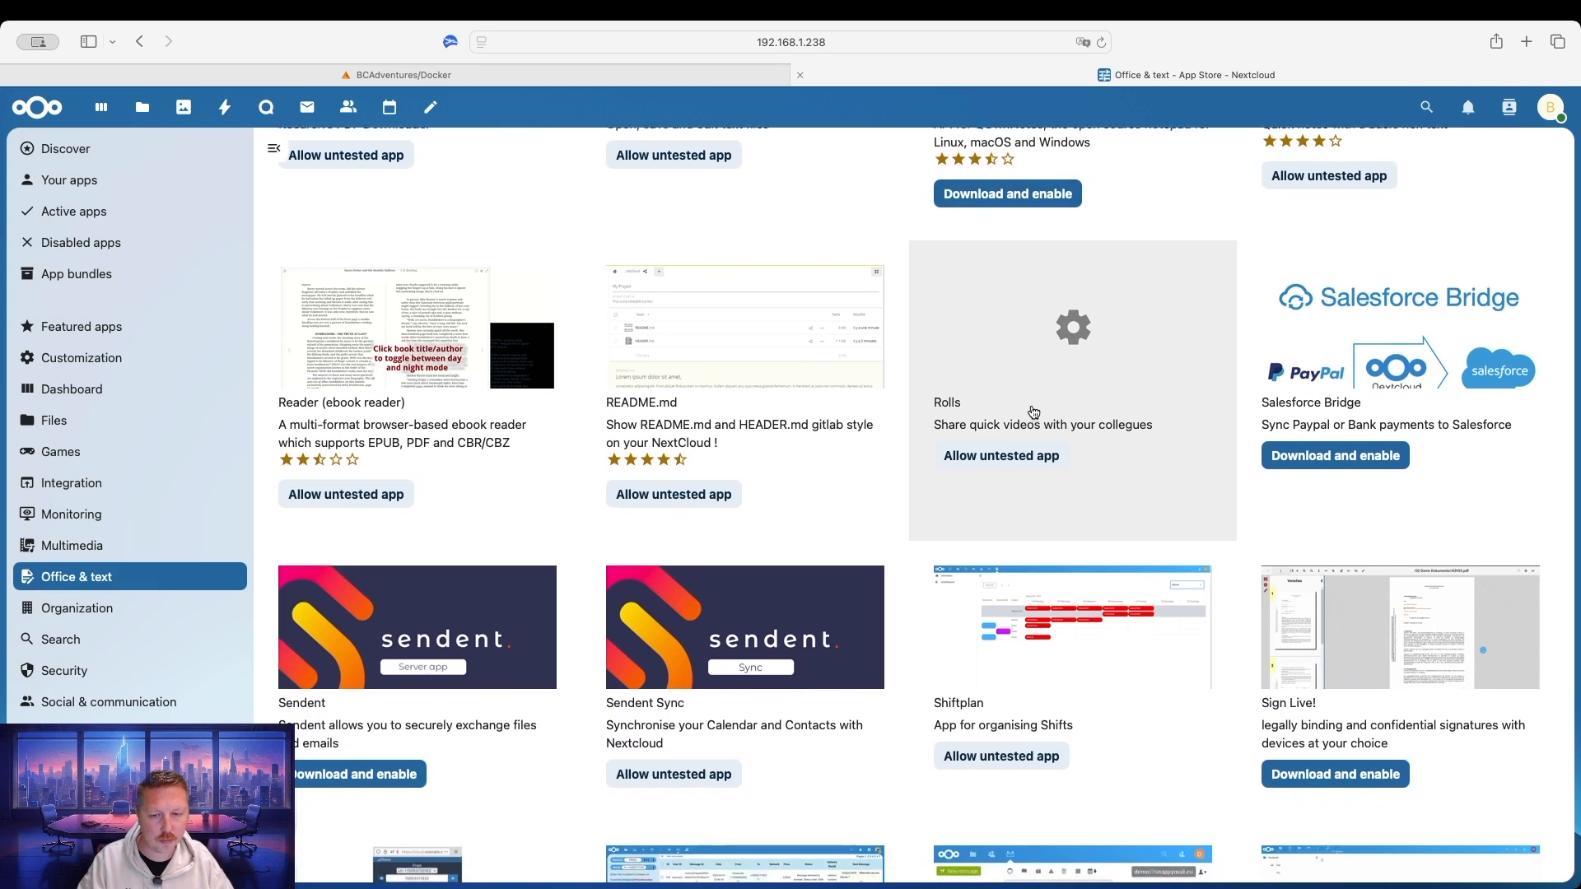
{"action": "scroll", "coordinate": [906, 346], "scroll_direction": "up", "scroll_amount": 20}
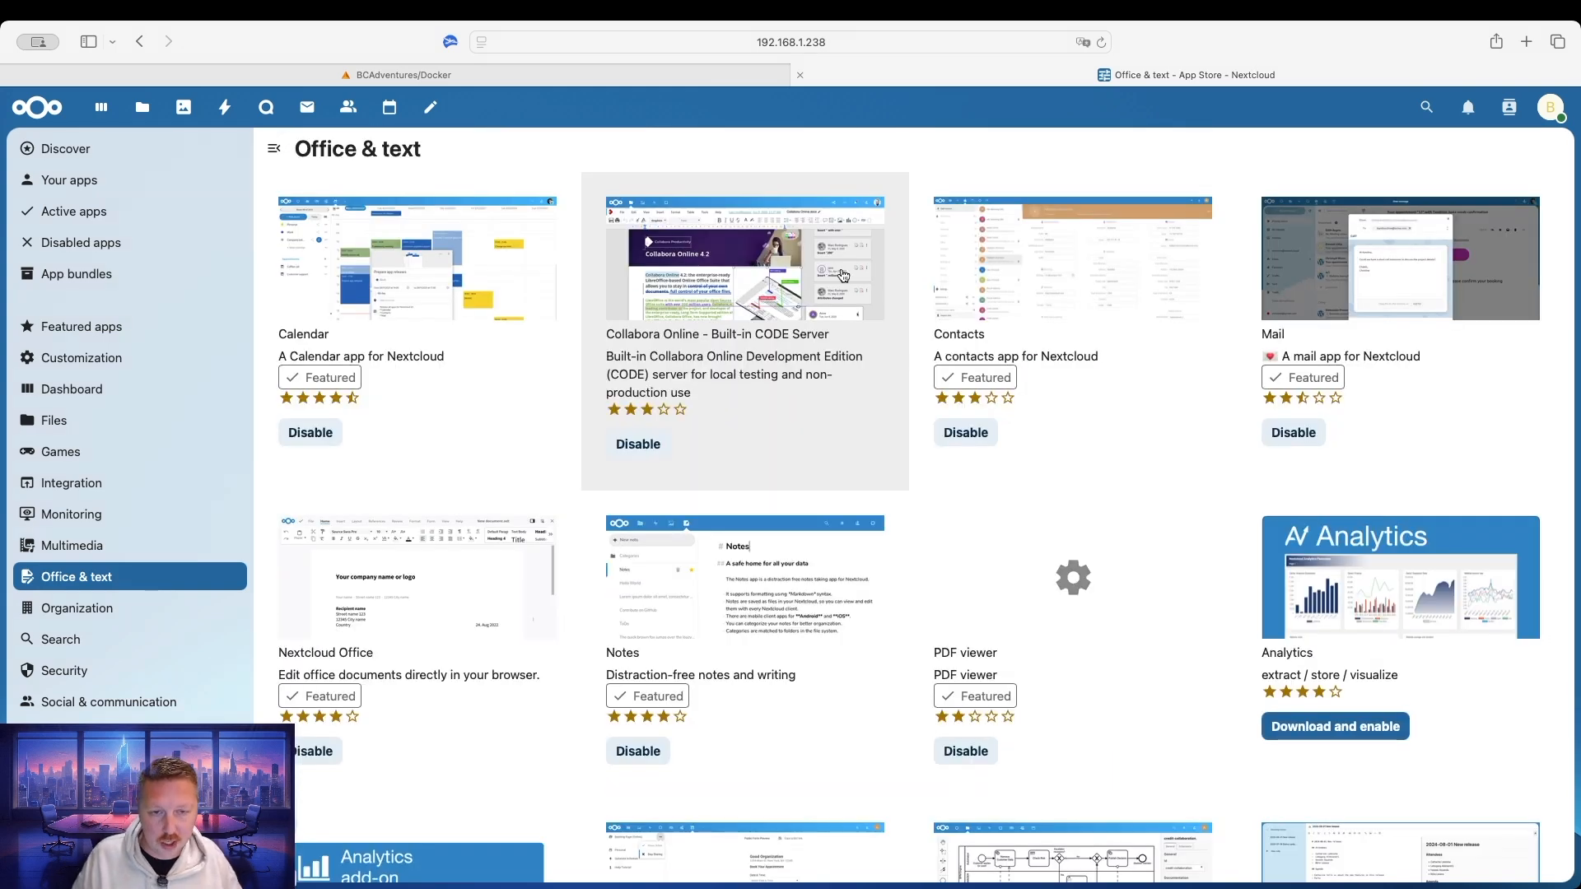
{"action": "scroll", "coordinate": [1164, 590], "scroll_direction": "down", "scroll_amount": 2}
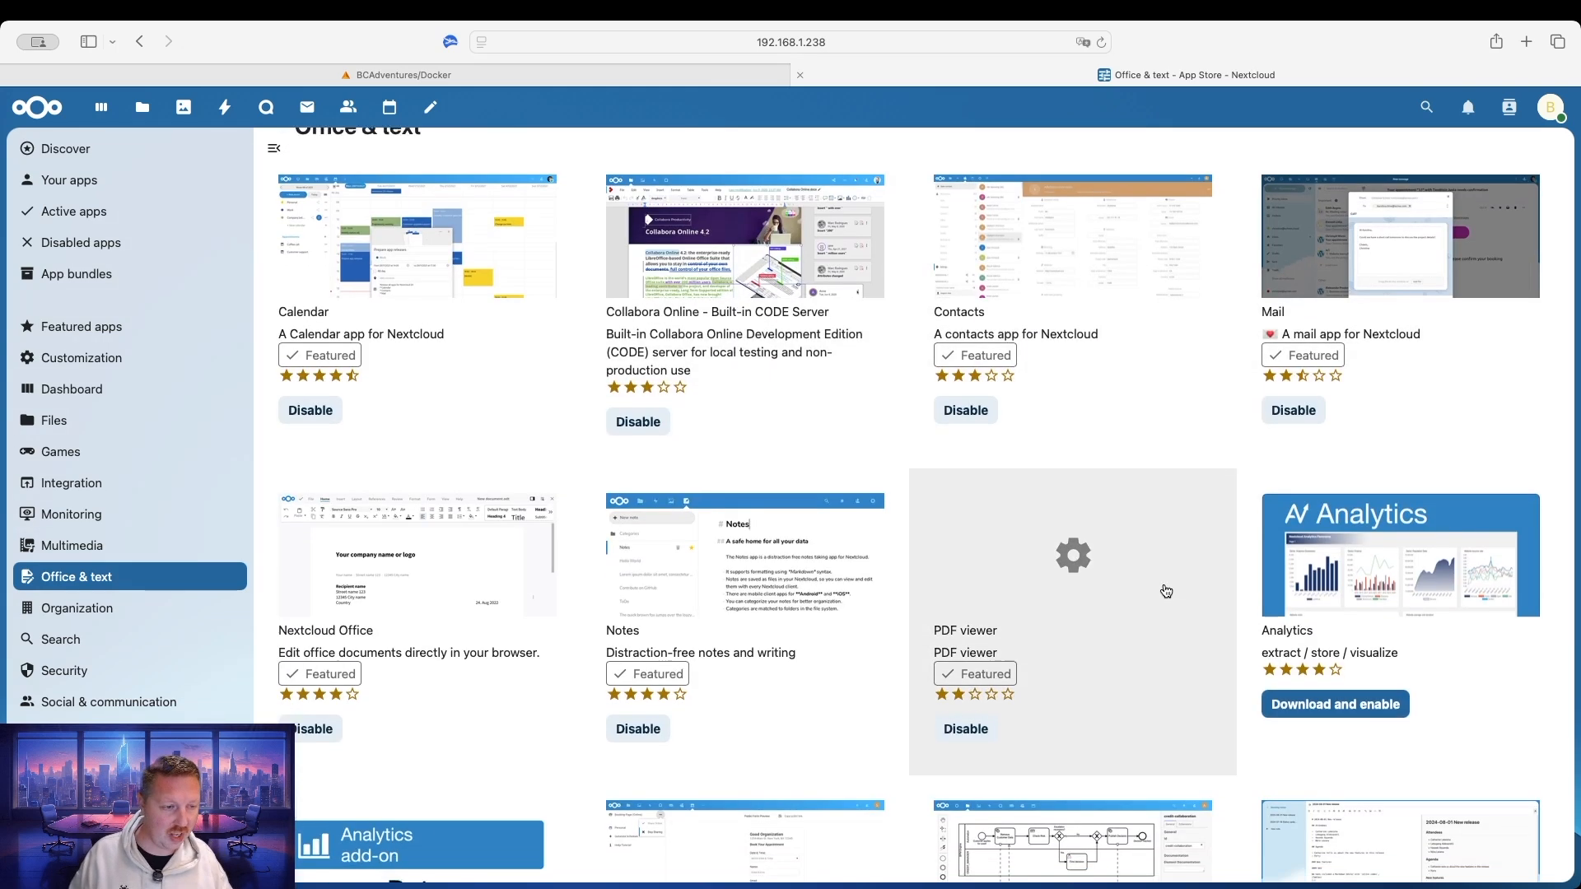
{"action": "scroll", "coordinate": [823, 576], "scroll_direction": "down", "scroll_amount": 10}
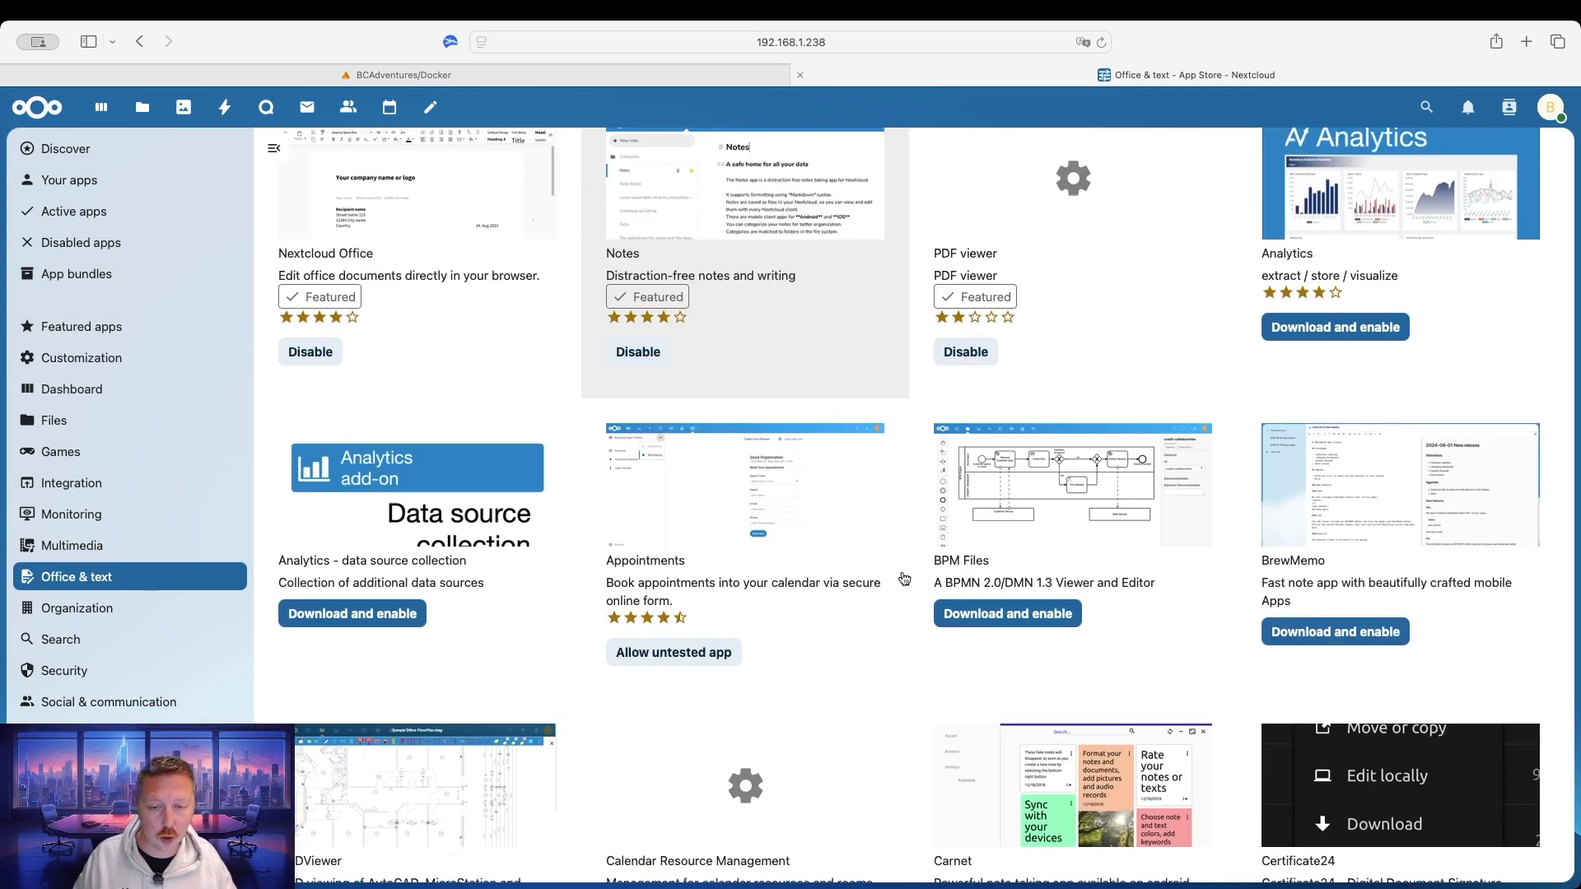
{"action": "scroll", "coordinate": [903, 575], "scroll_direction": "up", "scroll_amount": 10}
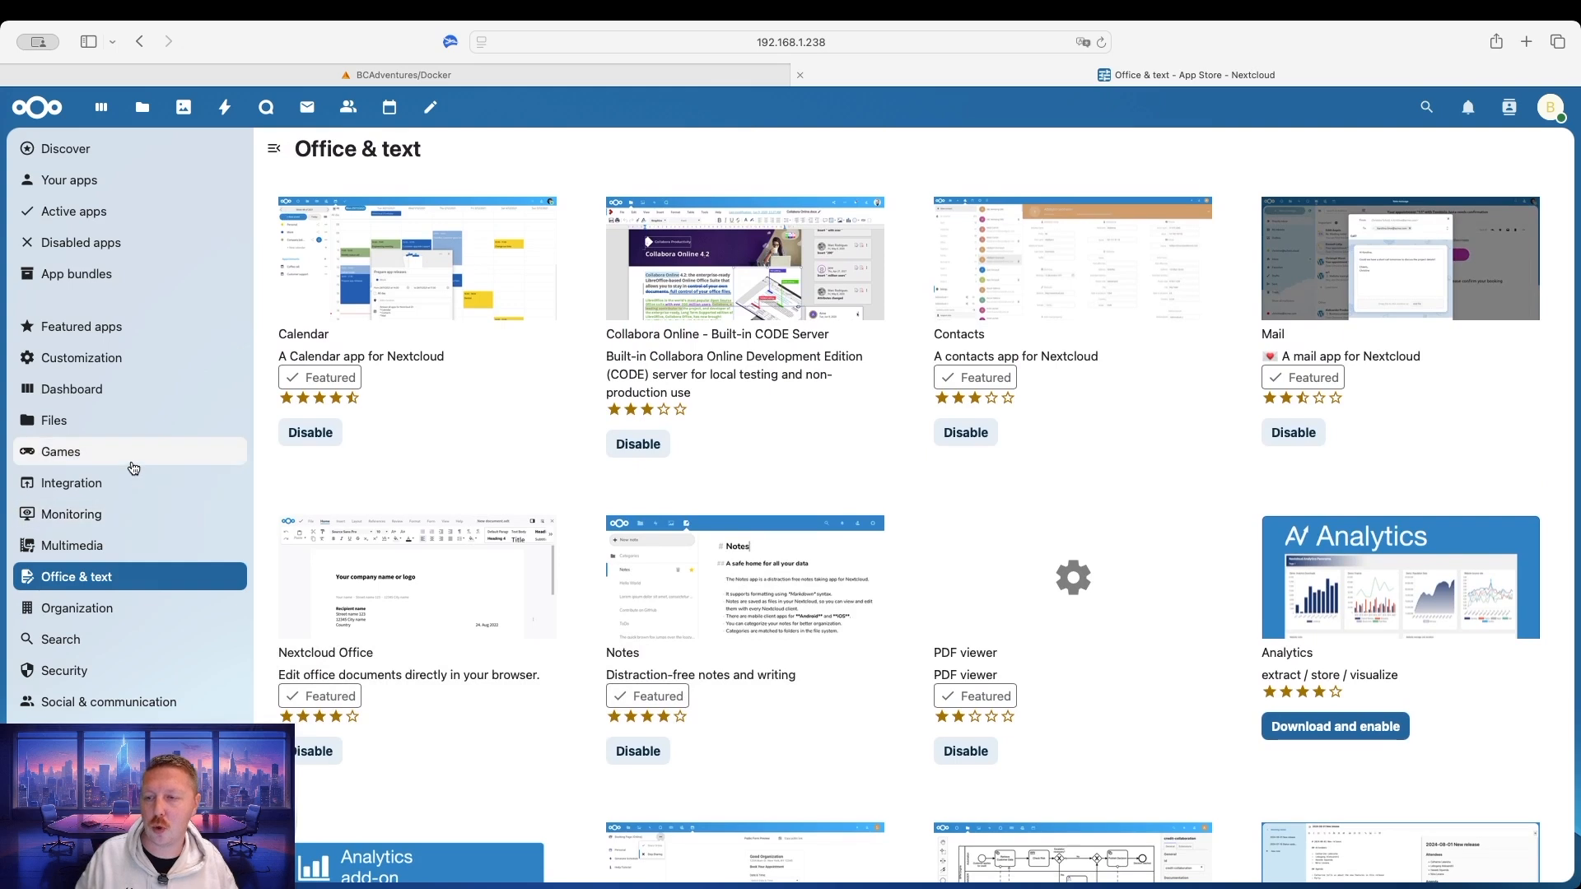
Scroll the Discover page to Best rated apps and News, then return to the Dashboard.
{"action": "left_click", "coordinate": [73, 150]}
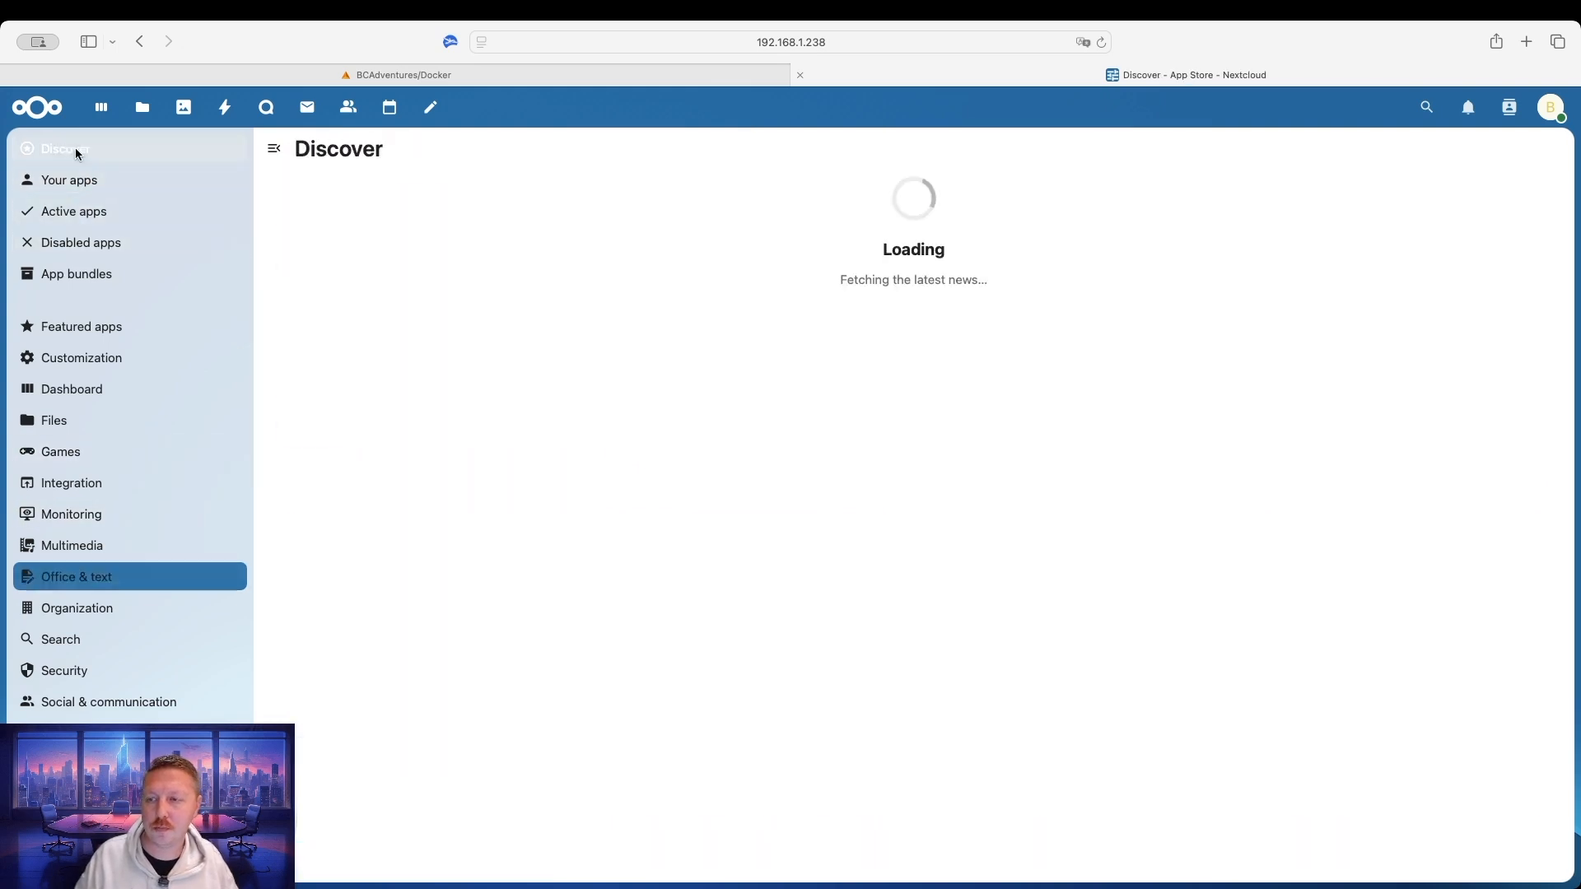
{"action": "scroll", "coordinate": [1077, 439], "scroll_direction": "down", "scroll_amount": 3}
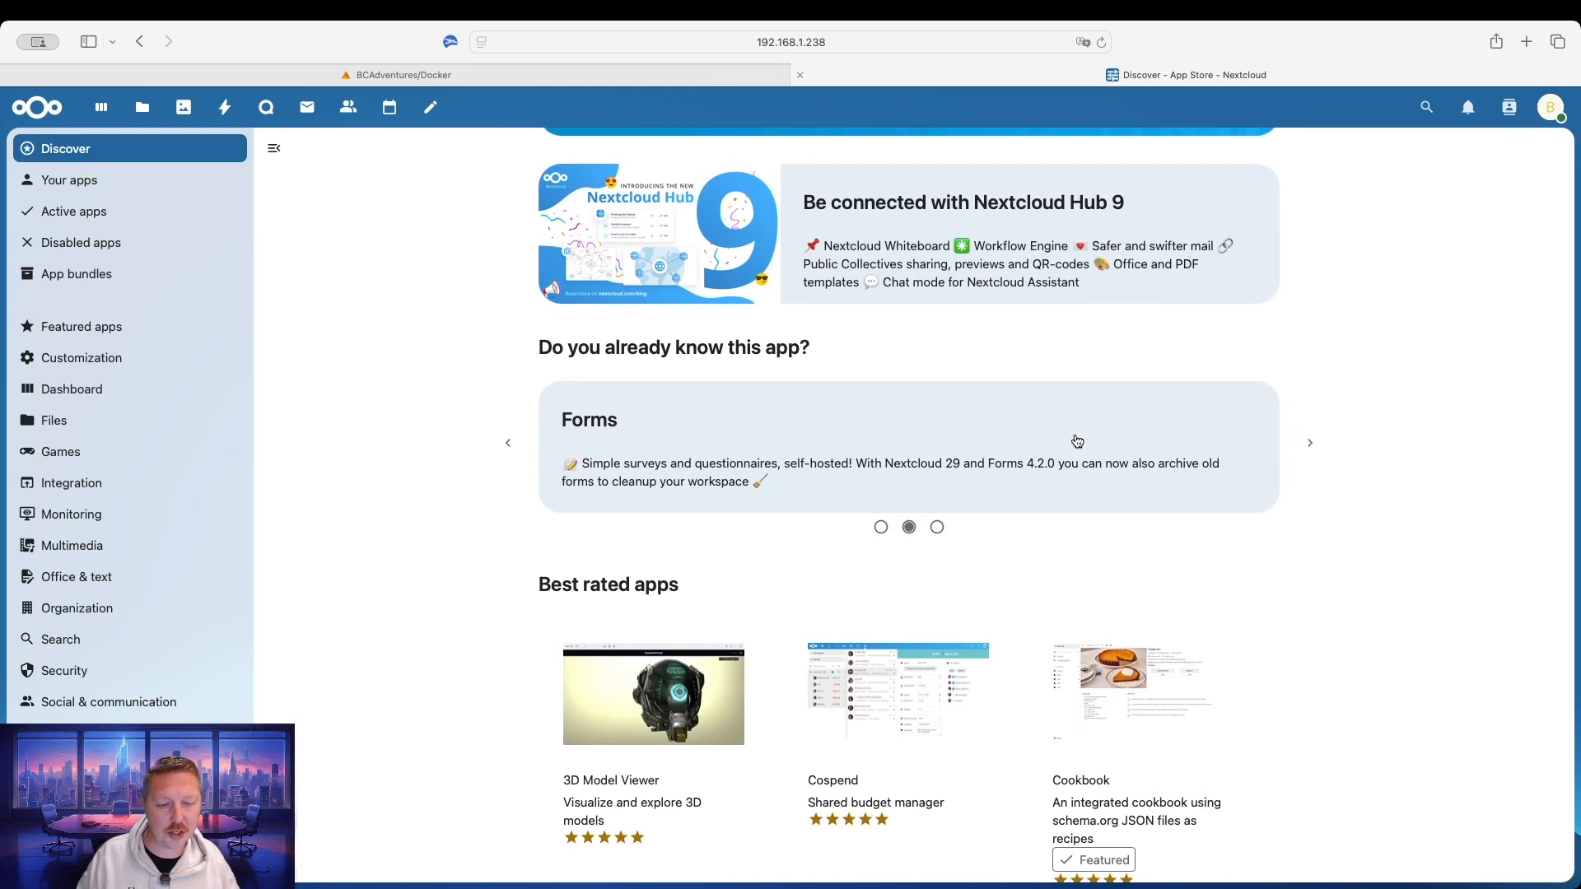
{"action": "scroll", "coordinate": [1078, 441], "scroll_direction": "down", "scroll_amount": 5}
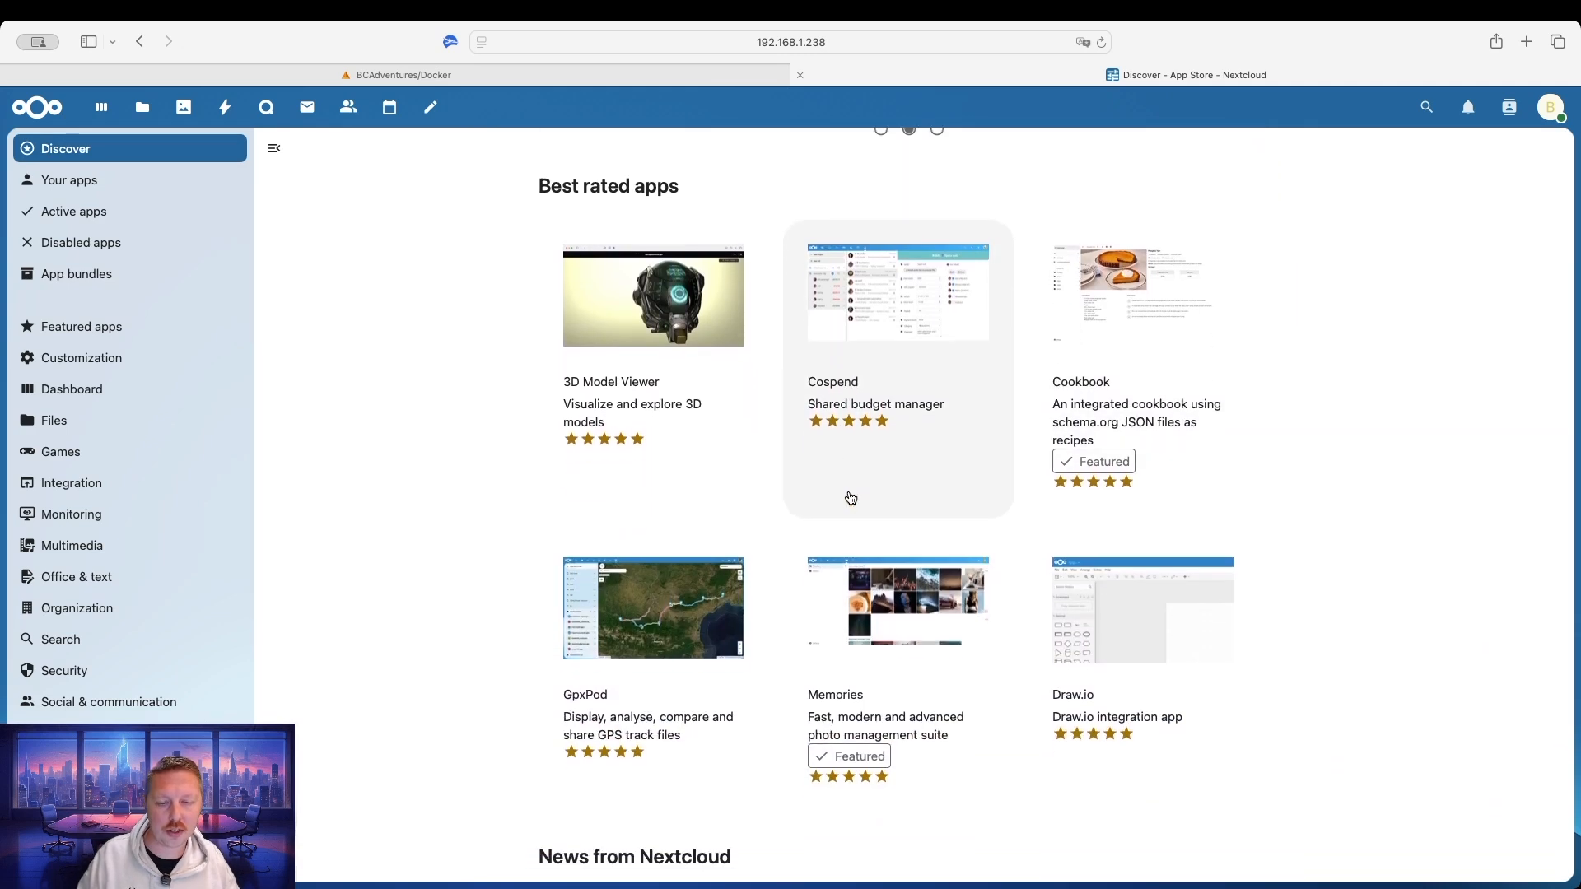
{"action": "scroll", "coordinate": [851, 498], "scroll_direction": "down", "scroll_amount": 3}
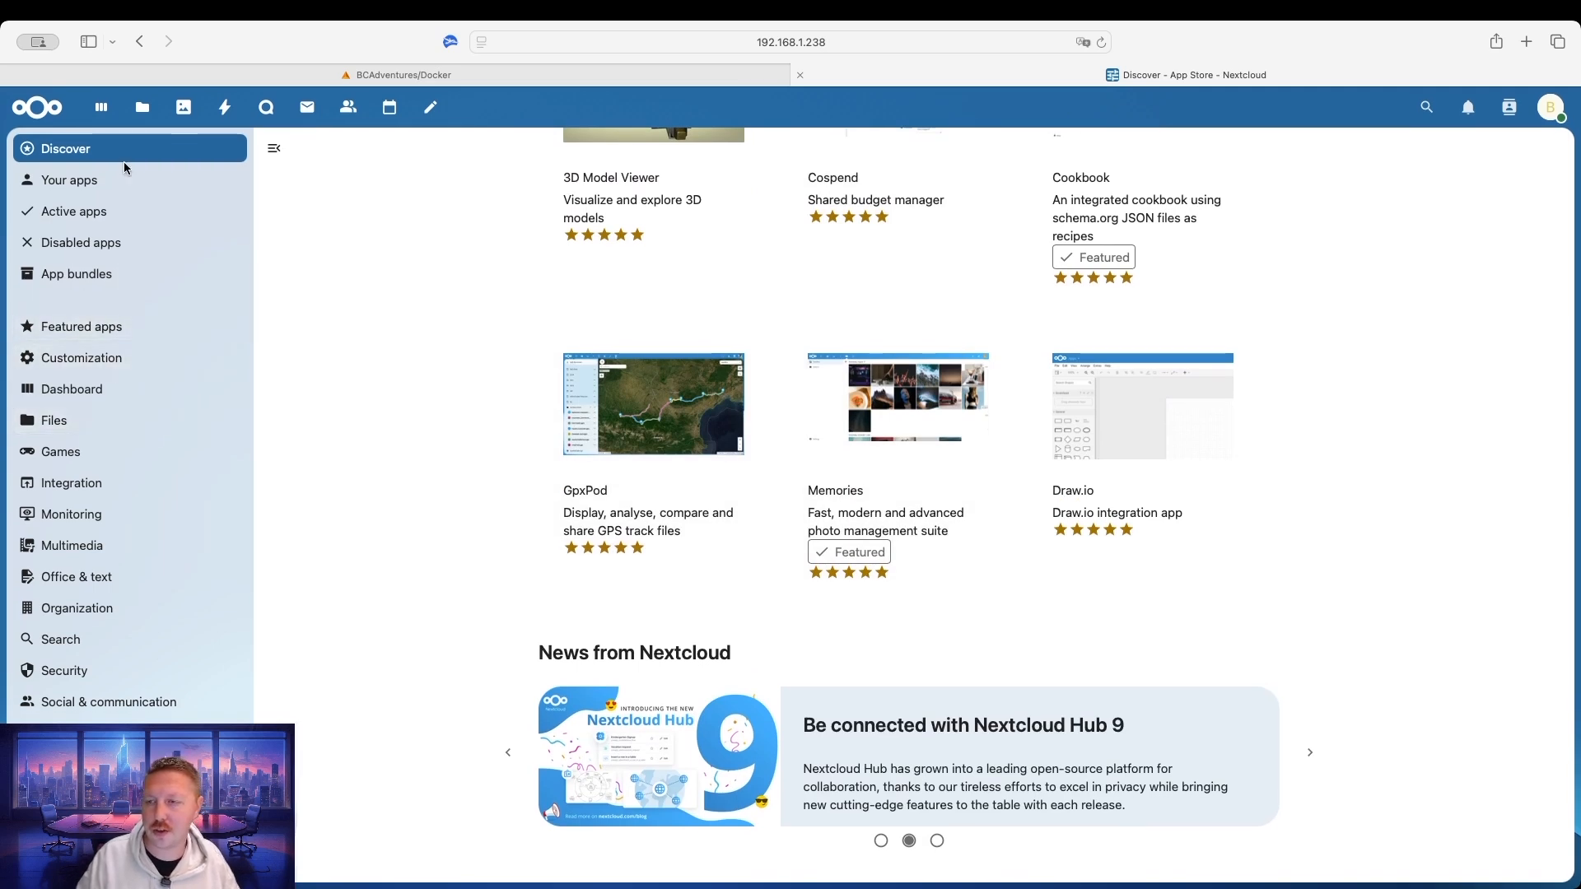
{"action": "left_click", "coordinate": [43, 109]}
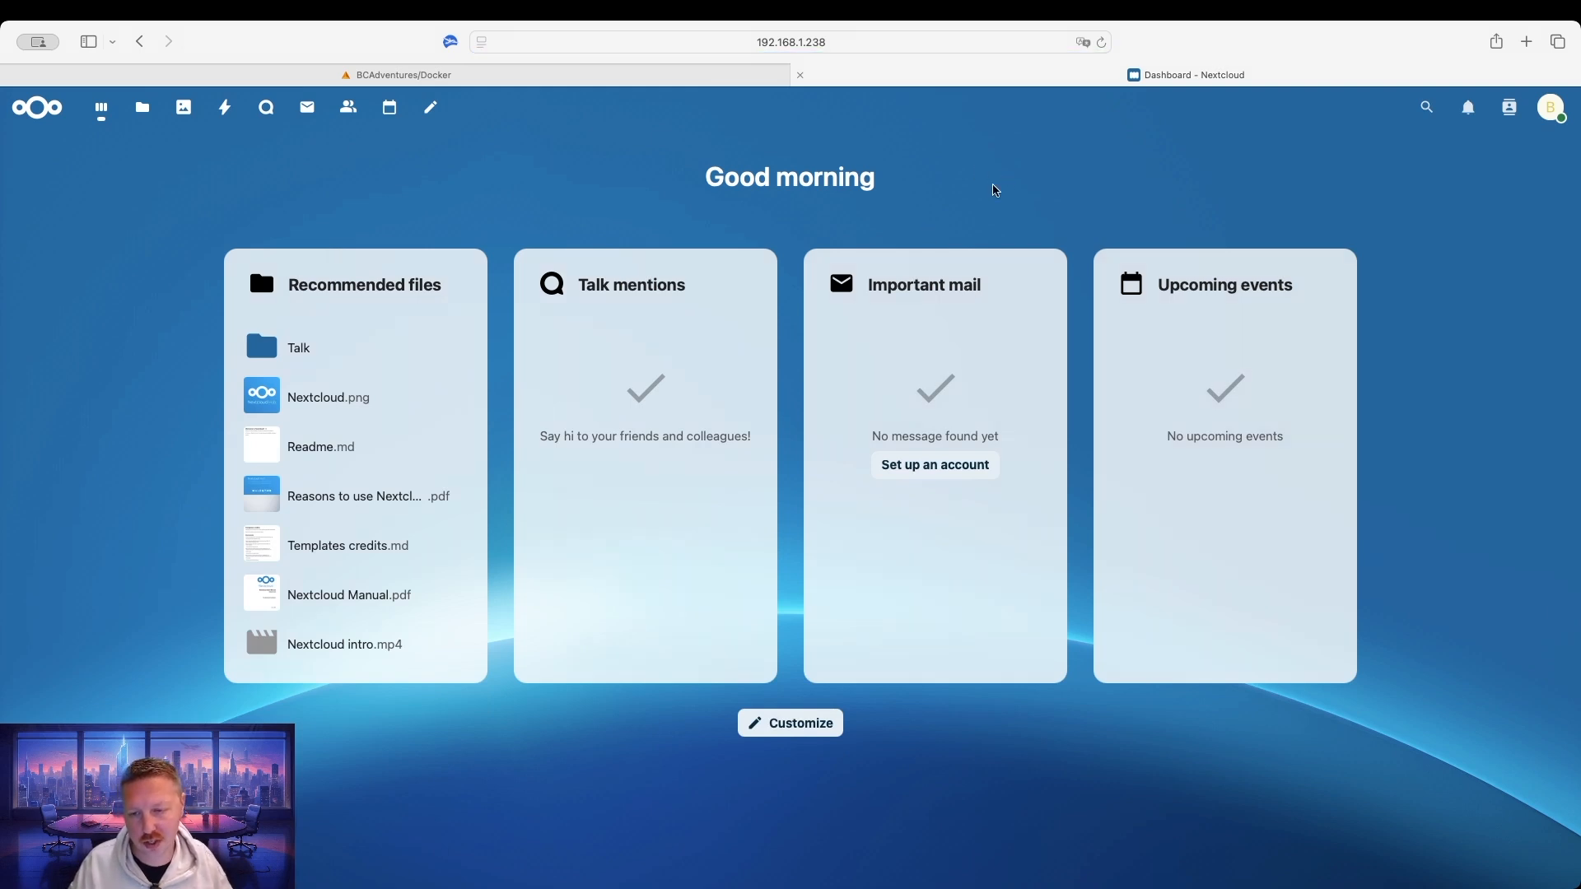
Close the Dashboard - Nextcloud browser tab to get back to Unraid's Docker Containers page.
{"action": "left_click", "coordinate": [801, 75]}
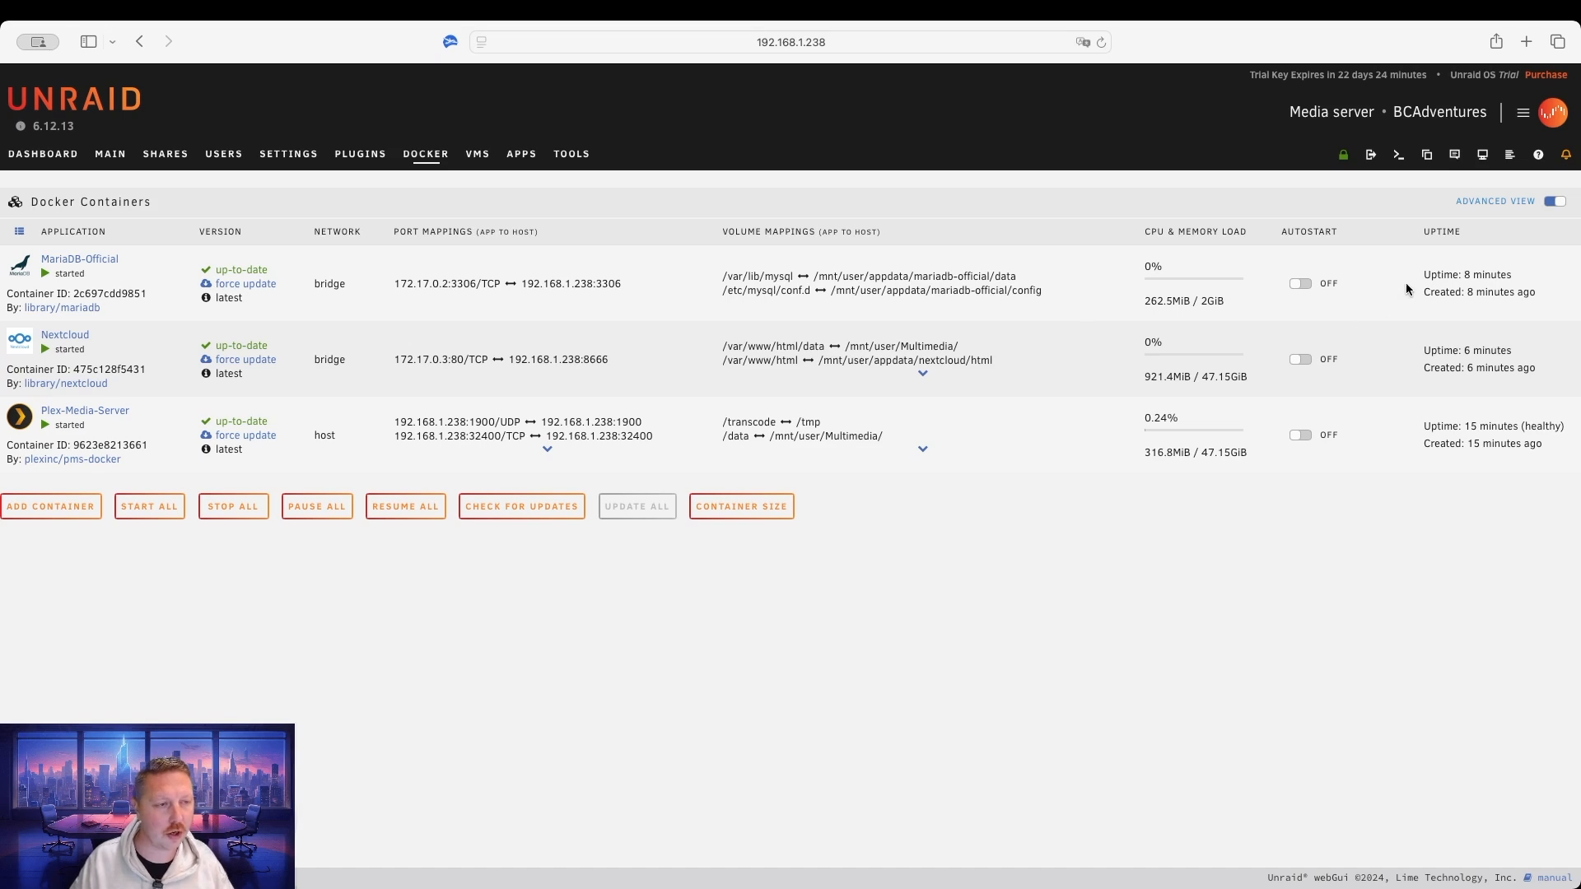
Switch the AUTOSTART toggles on for MariaDB-Official, Nextcloud and Plex-Media-Server.
{"action": "left_click_drag", "start_coordinate": [1286, 233], "coordinate": [1354, 235]}
{"action": "left_click", "coordinate": [1451, 266]}
{"action": "left_click", "coordinate": [1309, 285]}
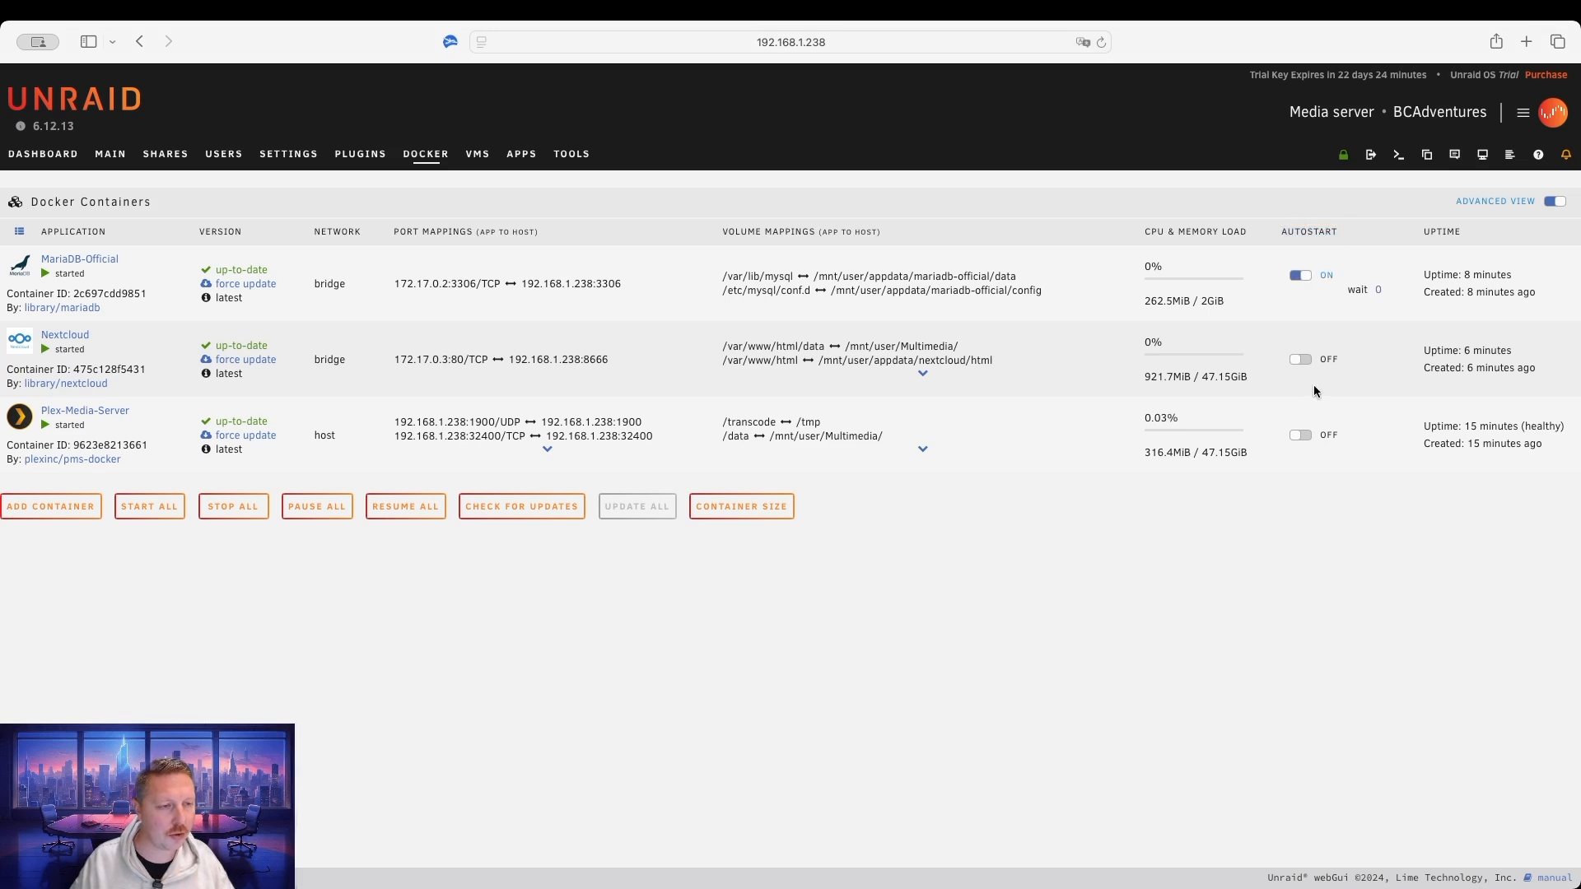
{"action": "left_click", "coordinate": [1301, 360]}
{"action": "left_click", "coordinate": [1303, 437]}
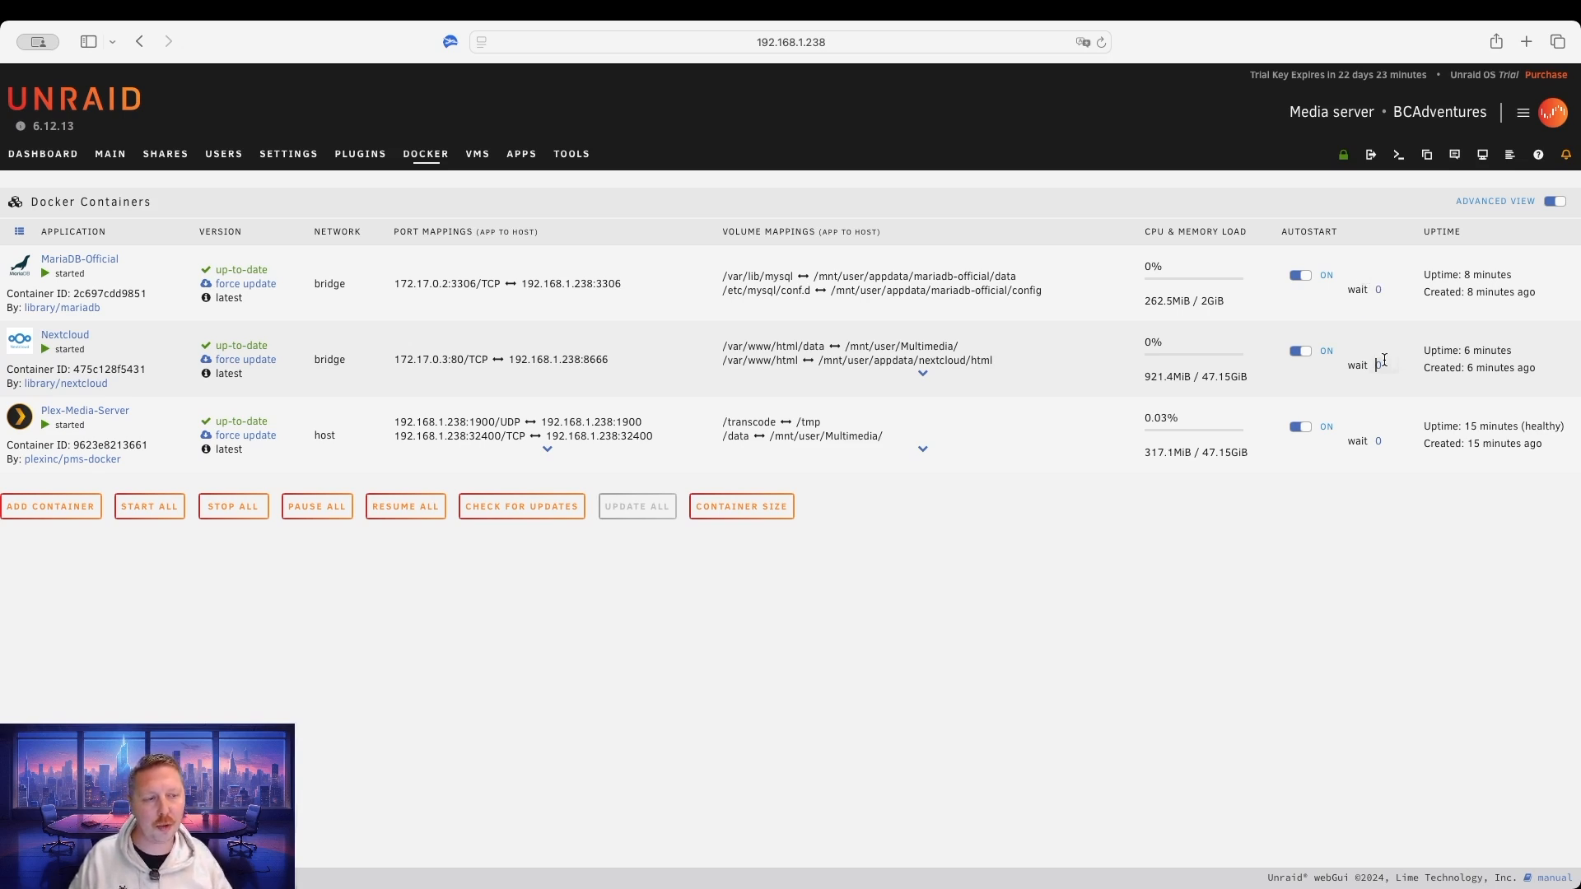
Set Nextcloud's autostart wait to 20, leaving MariaDB-Official and Plex-Media-Server at 0.
{"action": "type", "text": "20"}
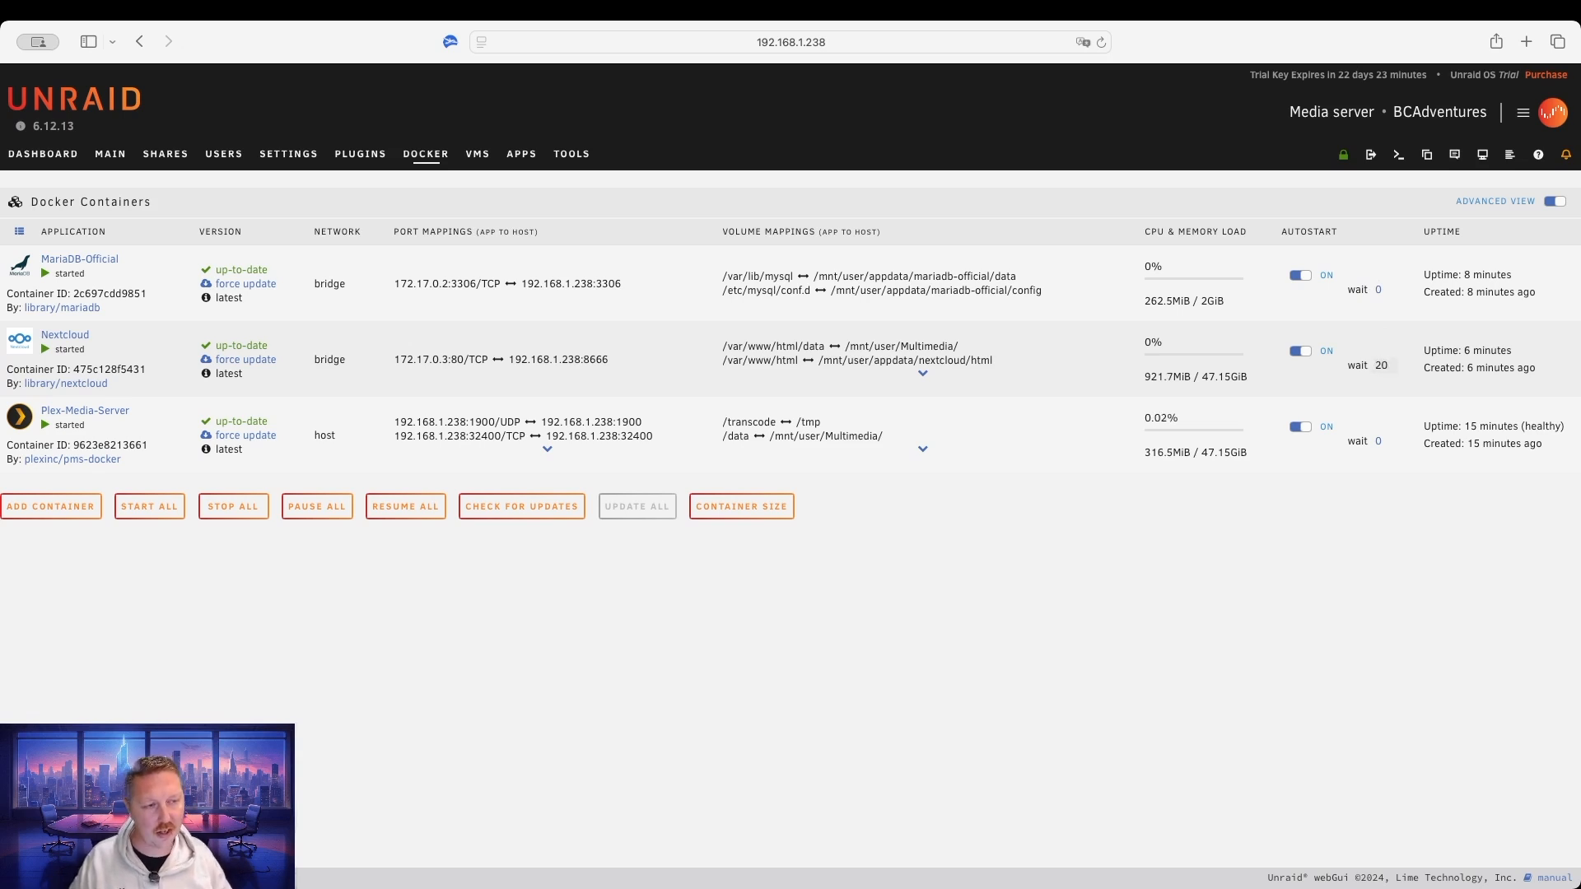
{"action": "left_click", "coordinate": [1401, 343]}
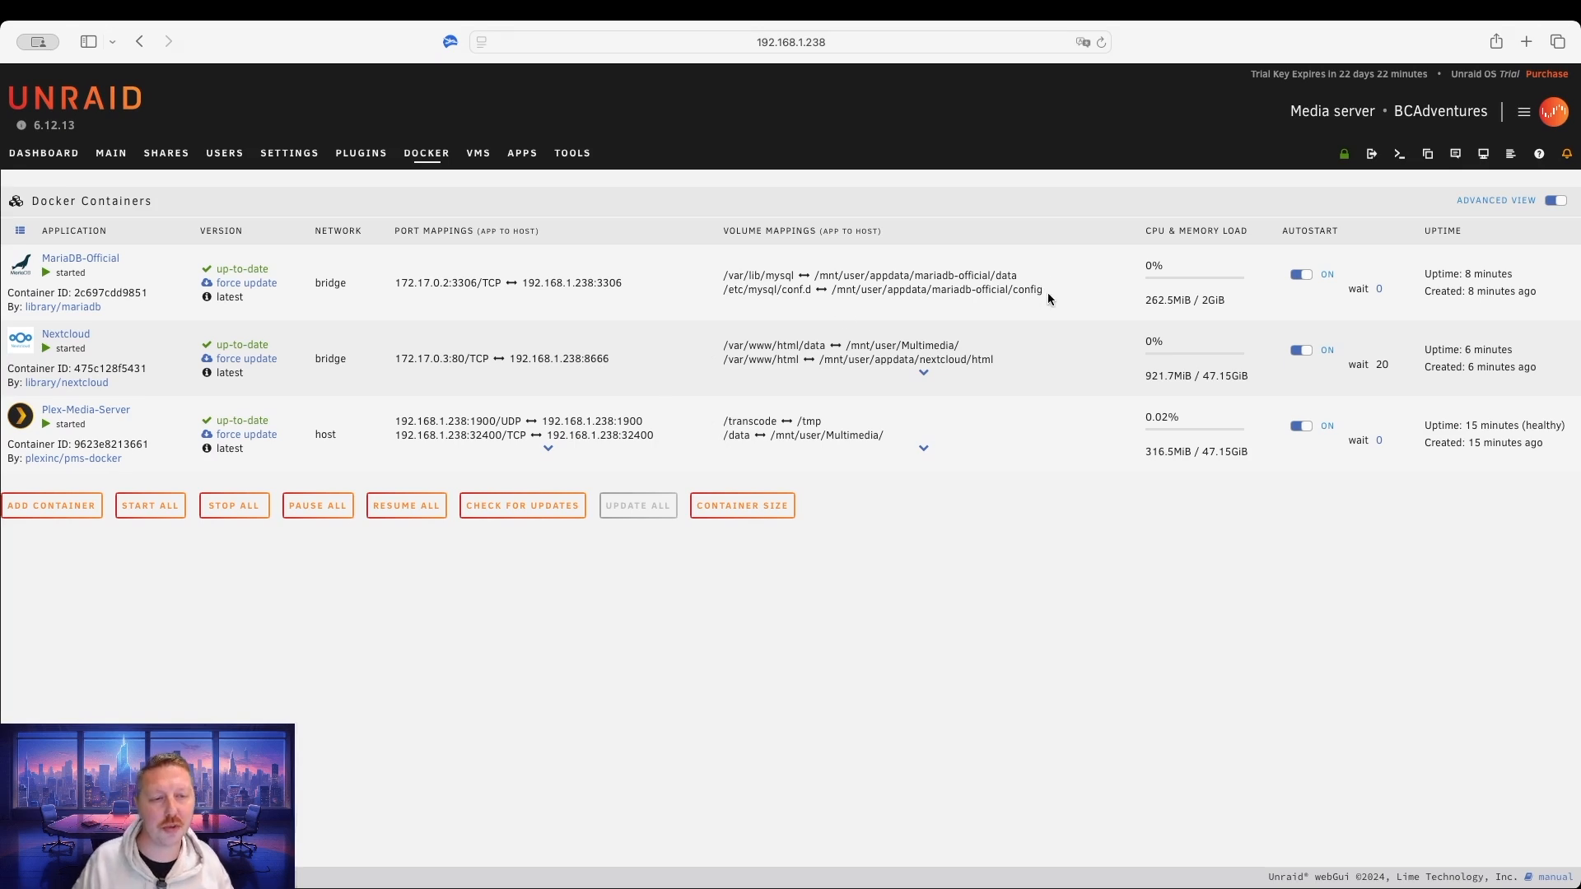
{"action": "mouse_move", "coordinate": [1047, 289]}
{"action": "left_mouse_down"}
{"action": "mouse_move", "coordinate": [710, 273]}
{"action": "mouse_move", "coordinate": [1057, 293]}
{"action": "left_mouse_up"}
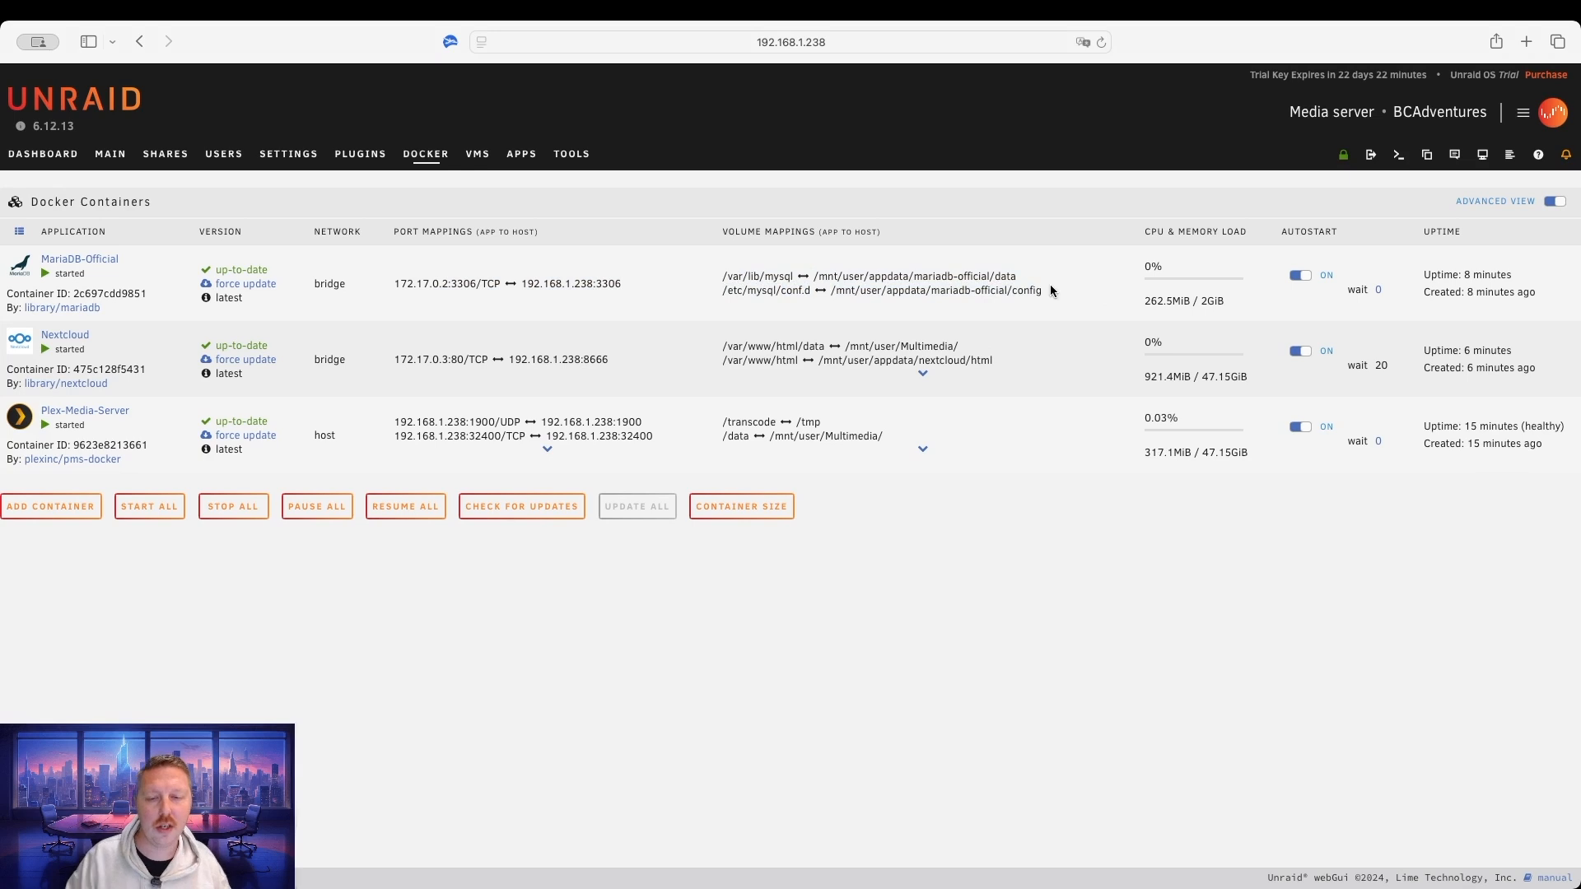